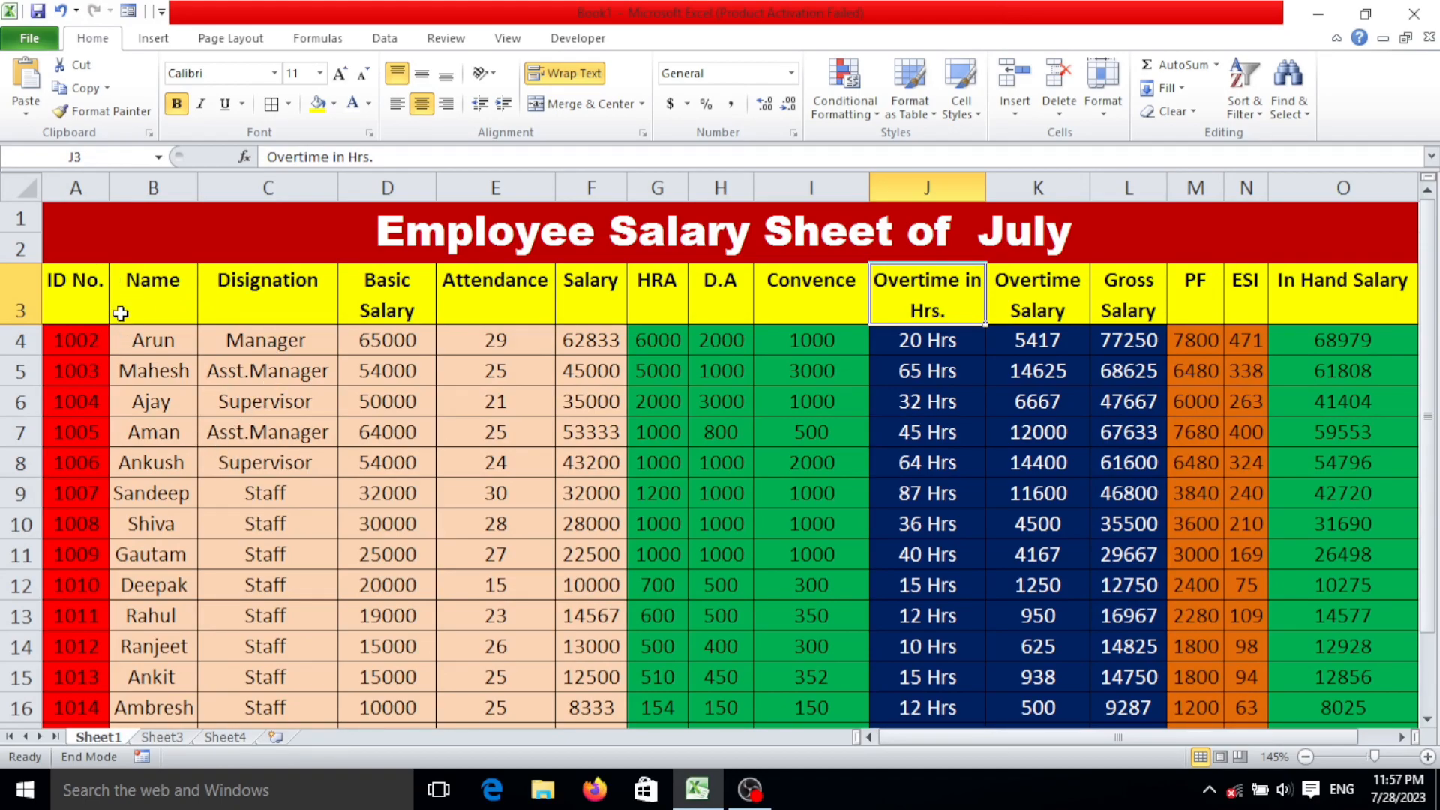
# Examine the finished July employee salary sheet from its column headings down to the last employee row.
pyautogui.click(69, 313)
pyautogui.scroll(-3, 524, 510)
pyautogui.click(530, 560)
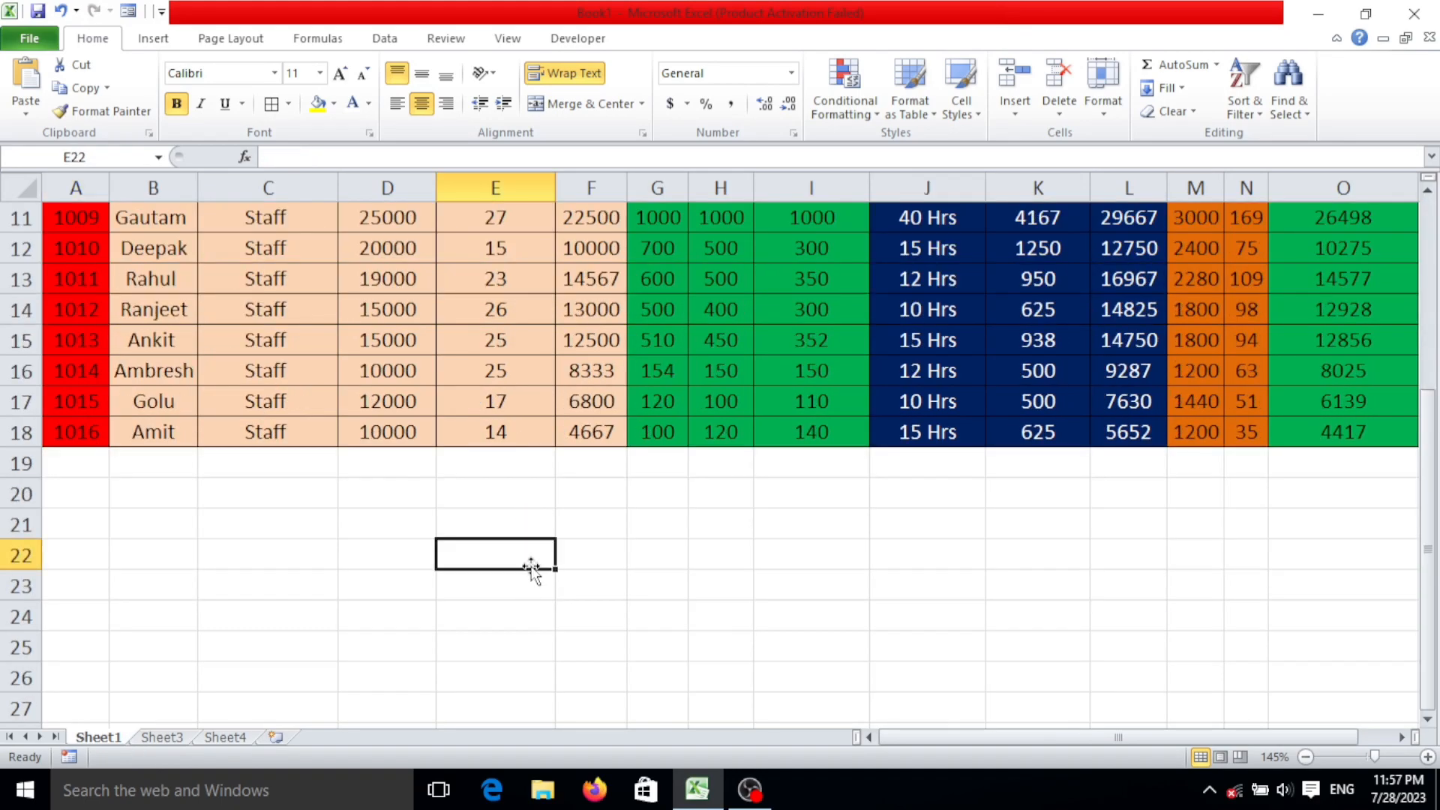
pyautogui.scroll(3, 530, 561)
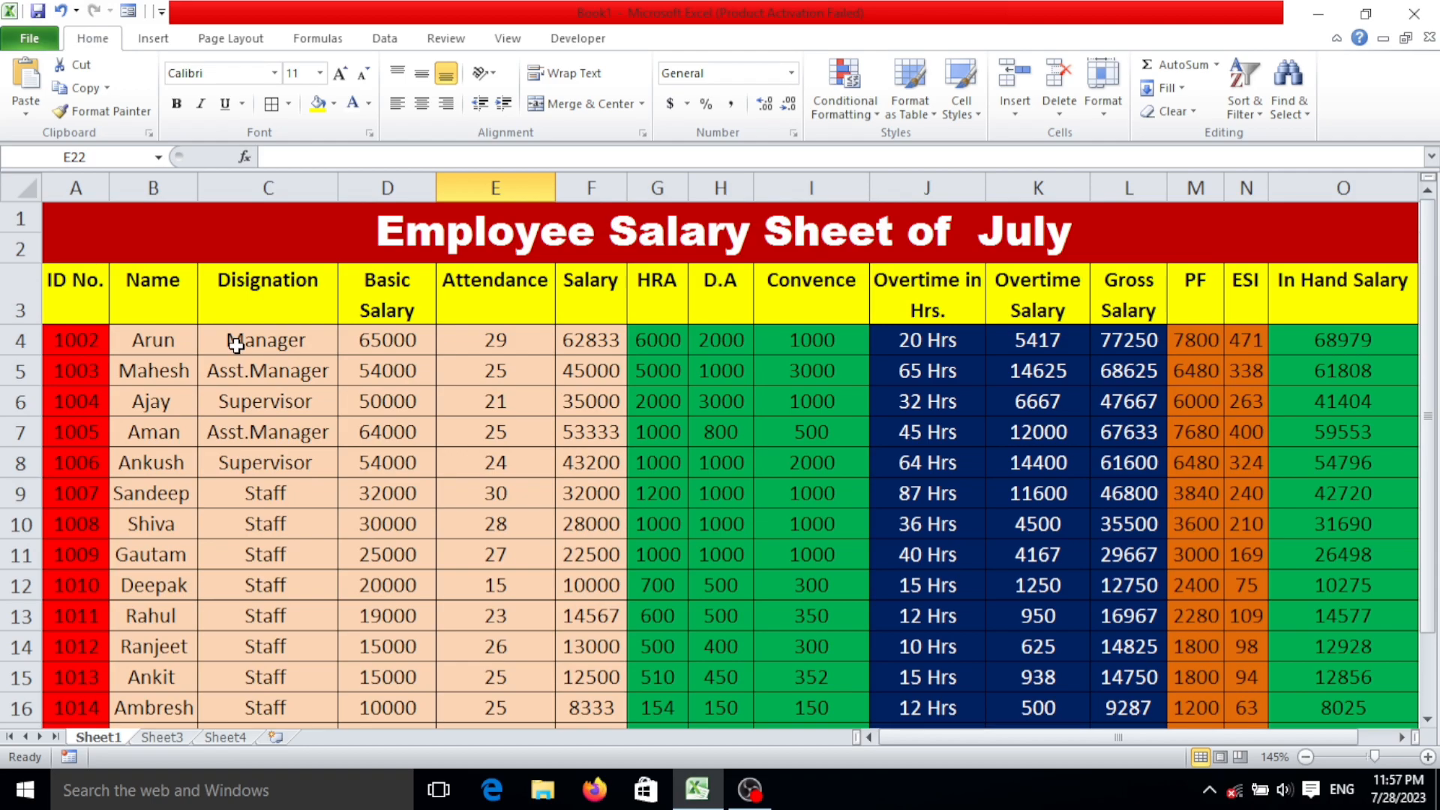
pyautogui.scroll(-2, 467, 379)
pyautogui.scroll(2, 524, 390)
# On the blank Sheet3, enter the headings "Id No." in A3 and "Name" in B3.
pyautogui.click(162, 738)
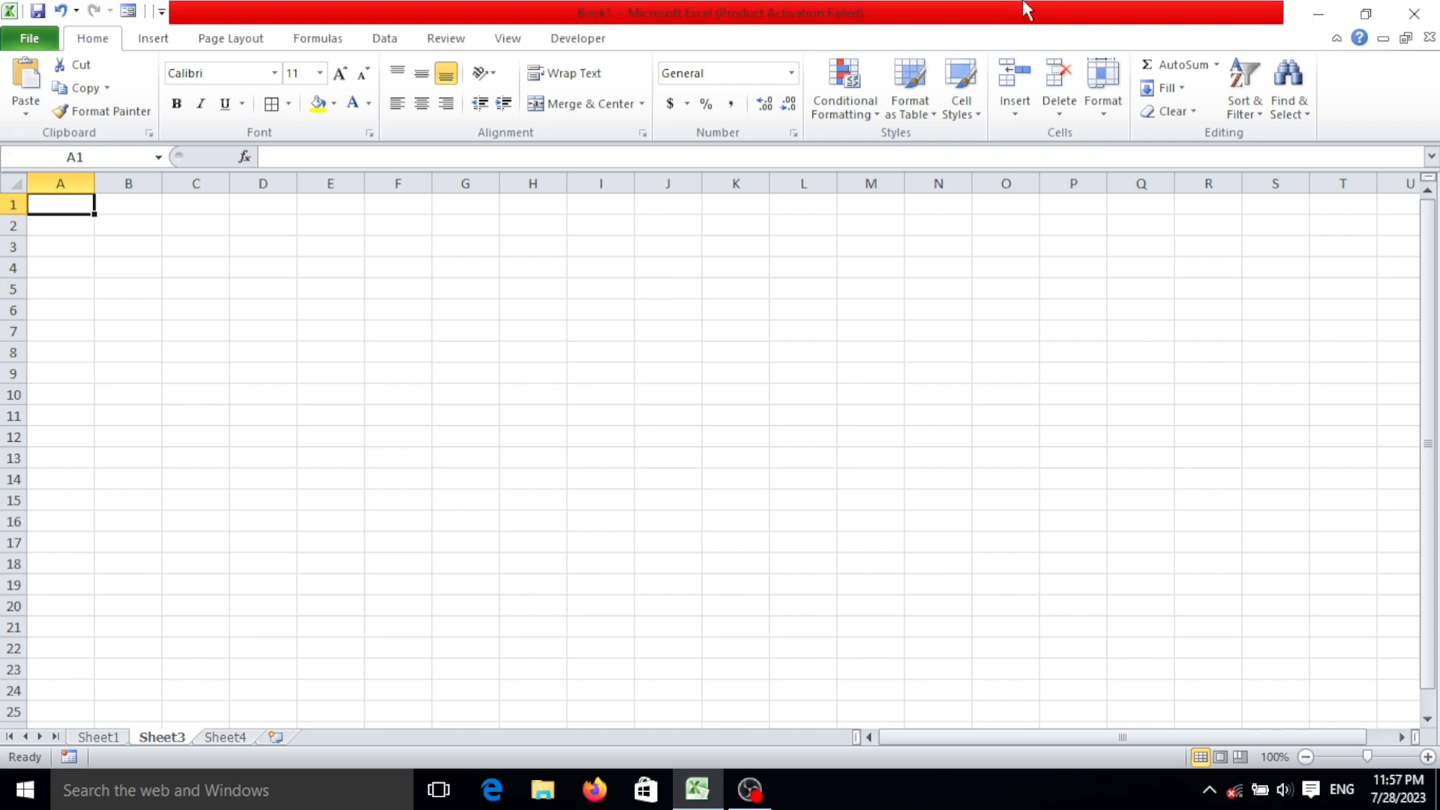
pyautogui.click(540, 241)
pyautogui.scroll(3, 540, 241)
pyautogui.scroll(-1, 179, 278)
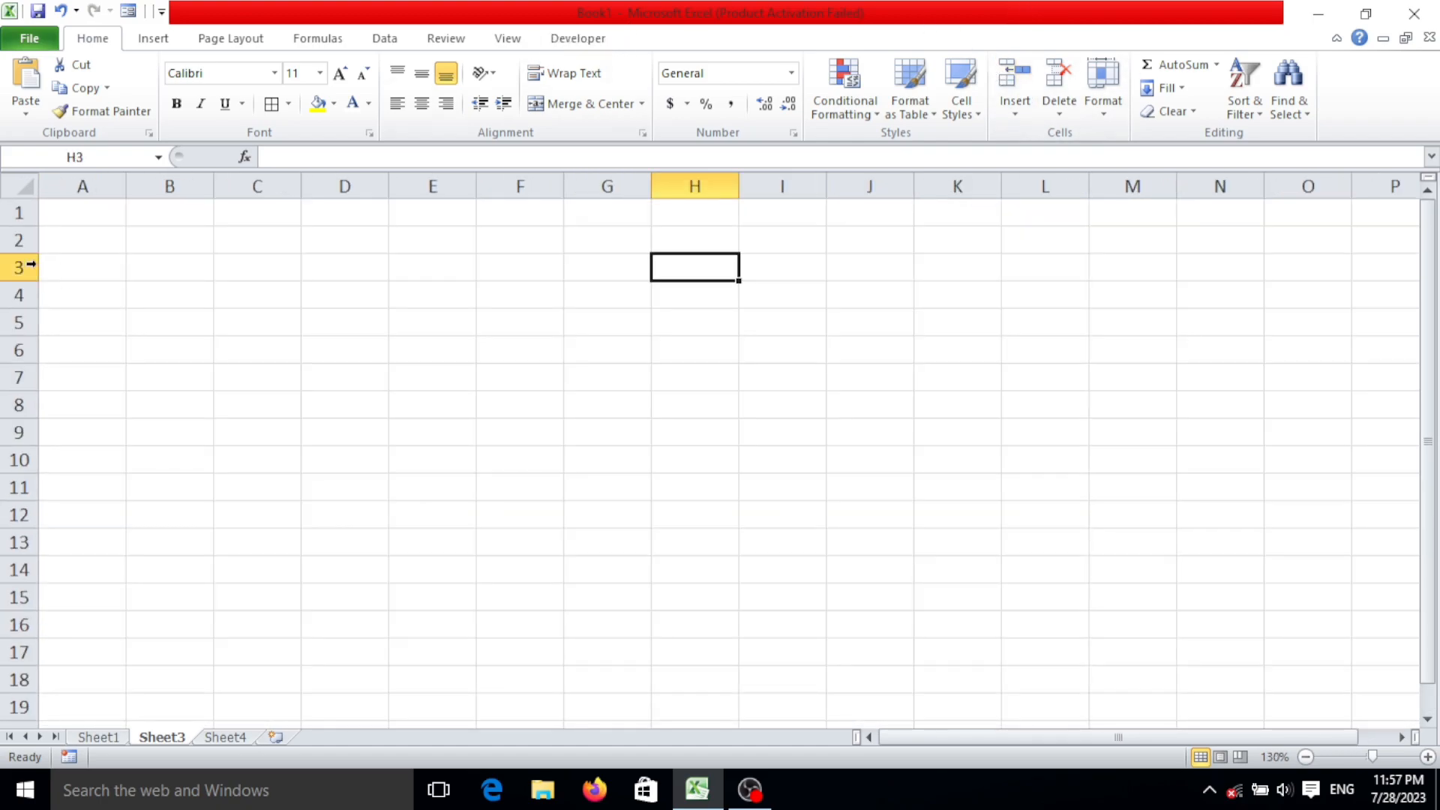
pyautogui.click(81, 267)
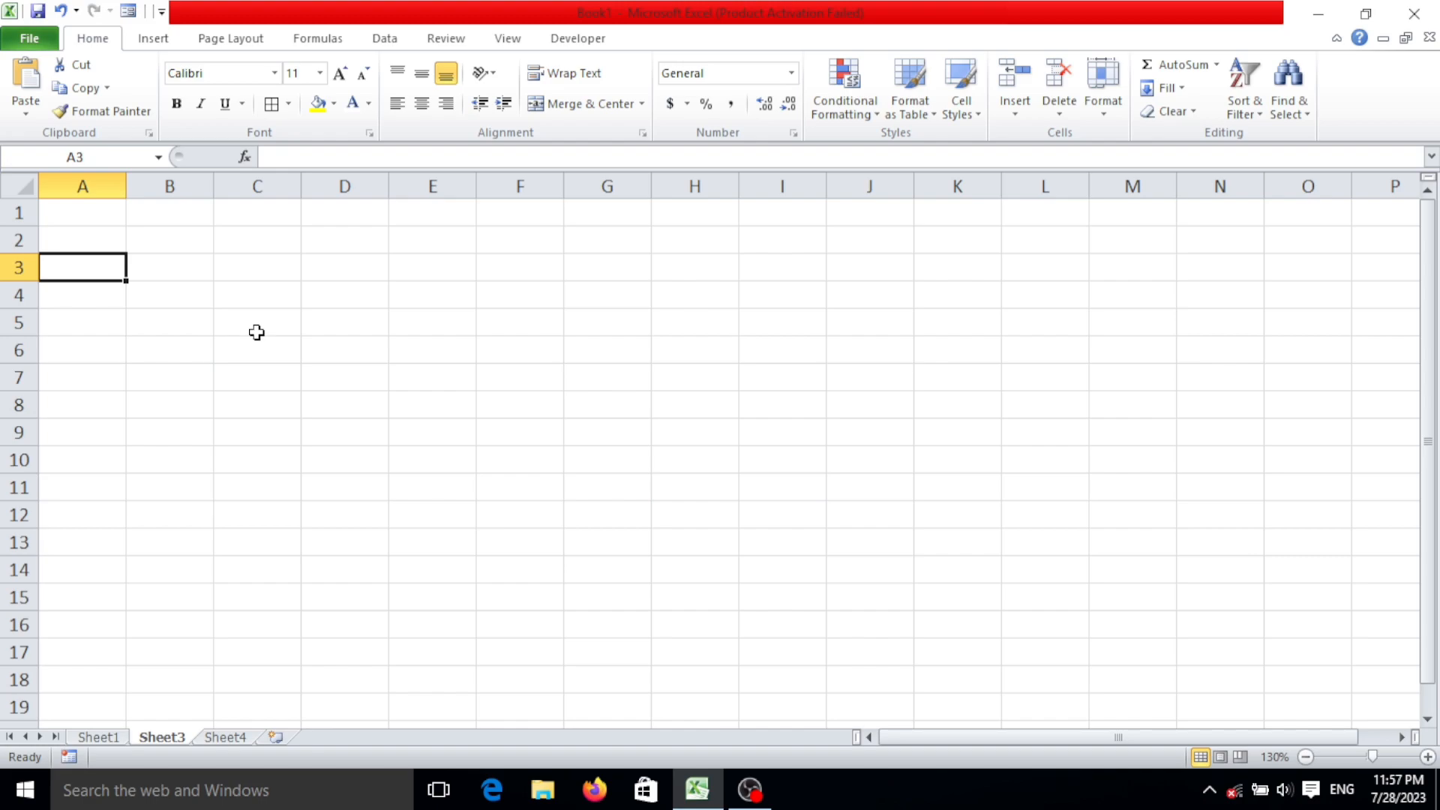
pyautogui.write('Id No')
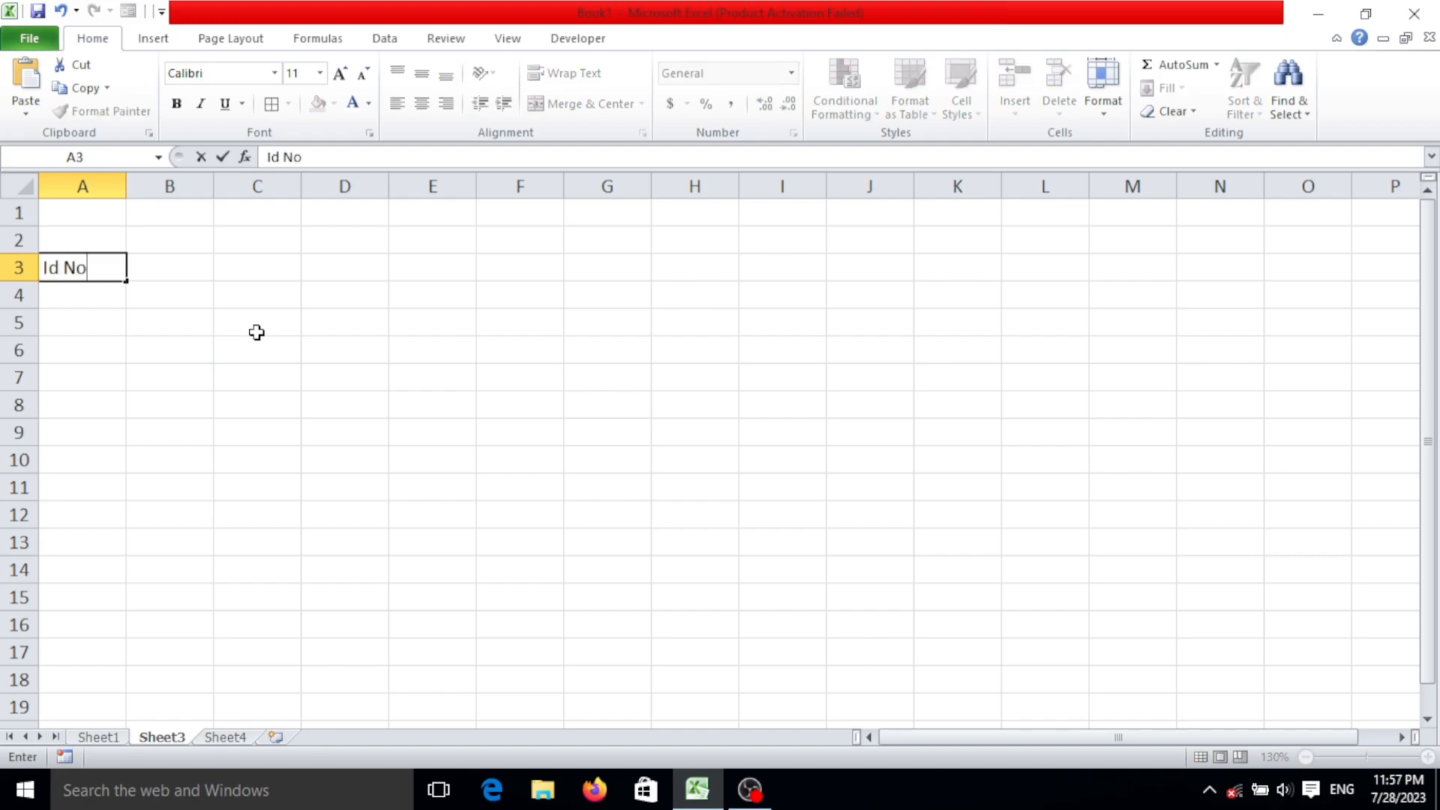
pyautogui.write('.')
pyautogui.press('Tab')
pyautogui.write('NAme')
pyautogui.press('Tab')
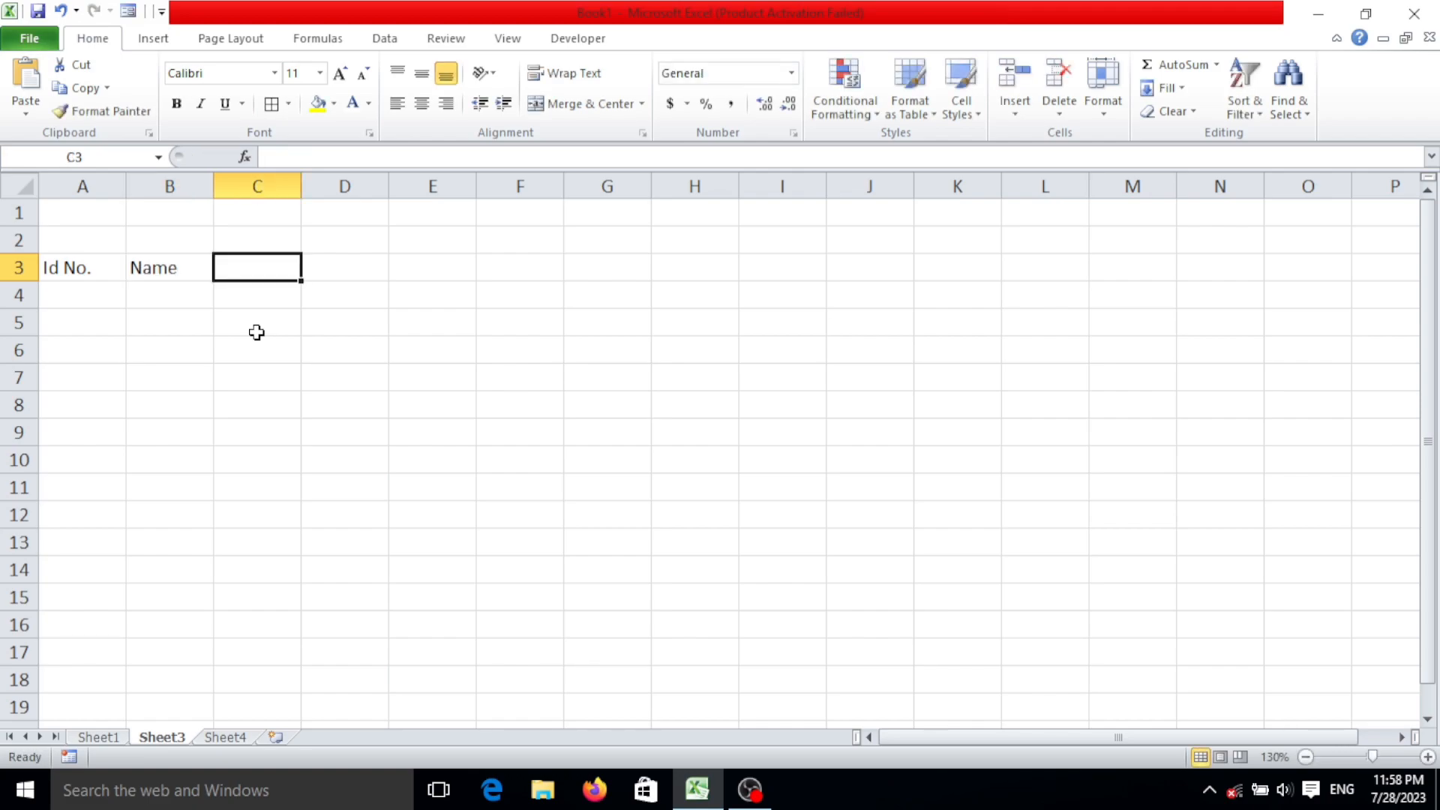
# Enter the heading "Disignation" in C3, correcting its spelling to match the sample sheet's wording with "-ation".
pyautogui.write('Disignaion')
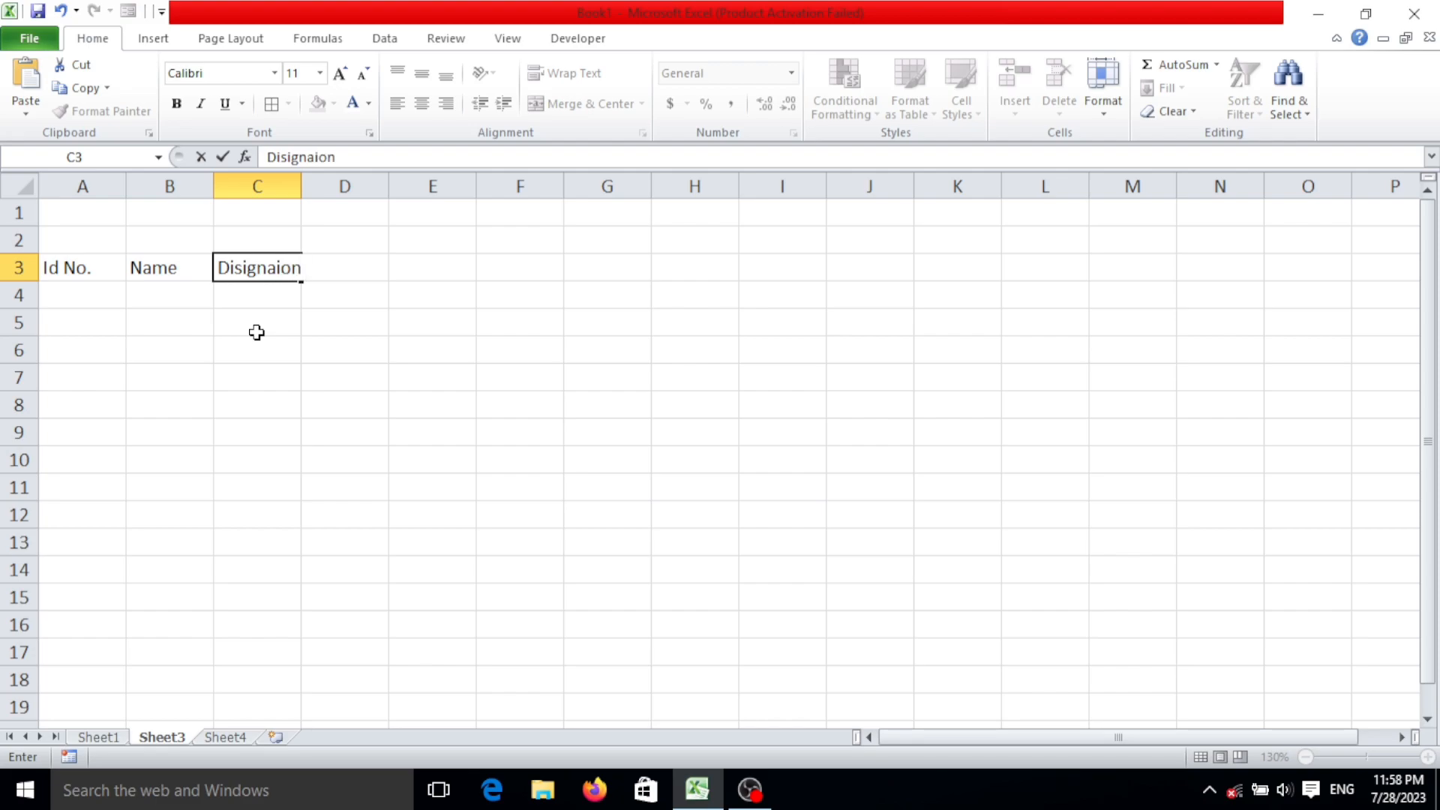
pyautogui.press('Tab')
pyautogui.press('Left')
pyautogui.write('Disignation')
pyautogui.press('Tab')
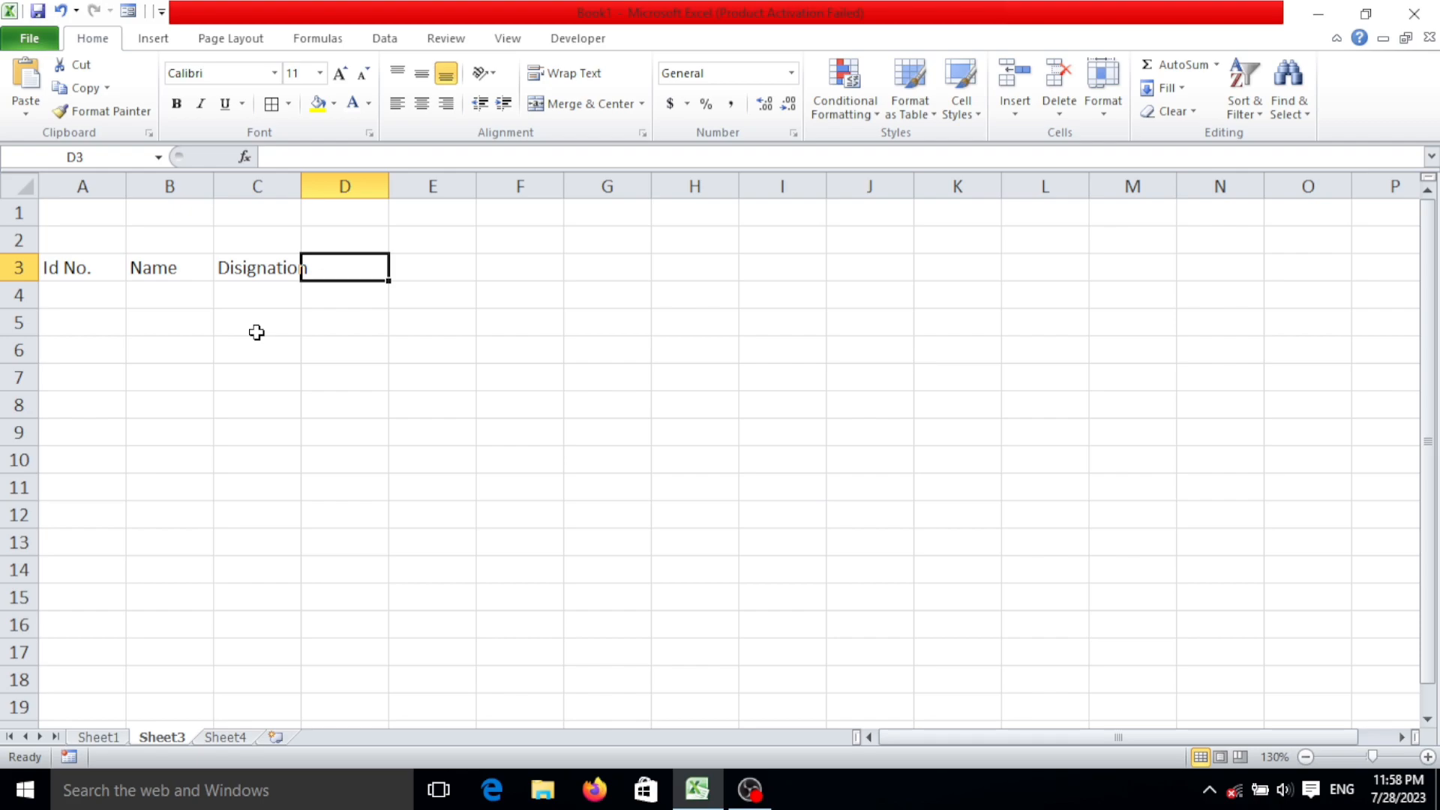
# Enter the heading "Basic Salary" in D3.
pyautogui.write('Basi')
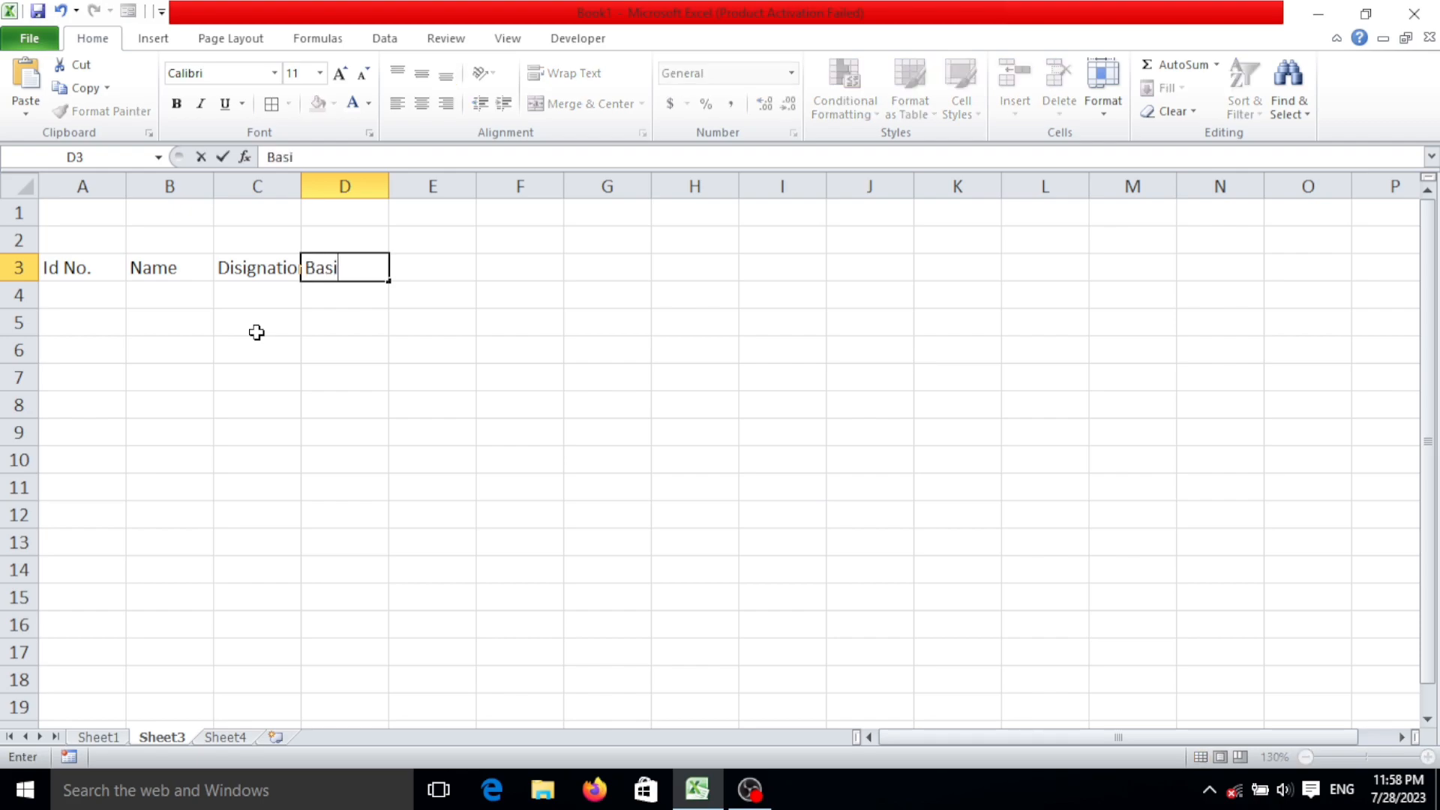
pyautogui.write('c Salary')
pyautogui.press('Return')
# Enter the heading "Attendance" in E3, beside the basic salary heading.
pyautogui.press('Left')
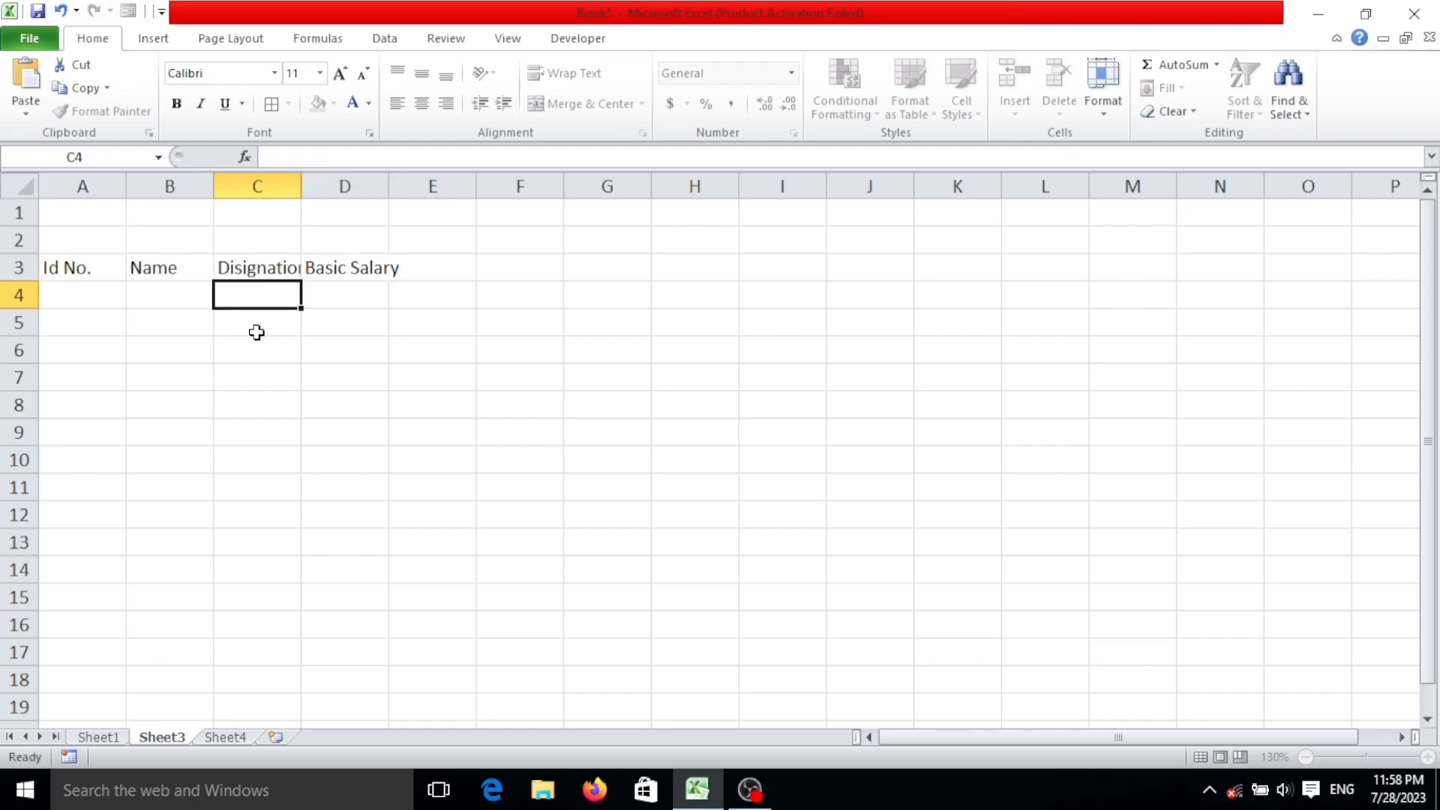
pyautogui.press('Right')
pyautogui.press('Right')
pyautogui.press('Up')
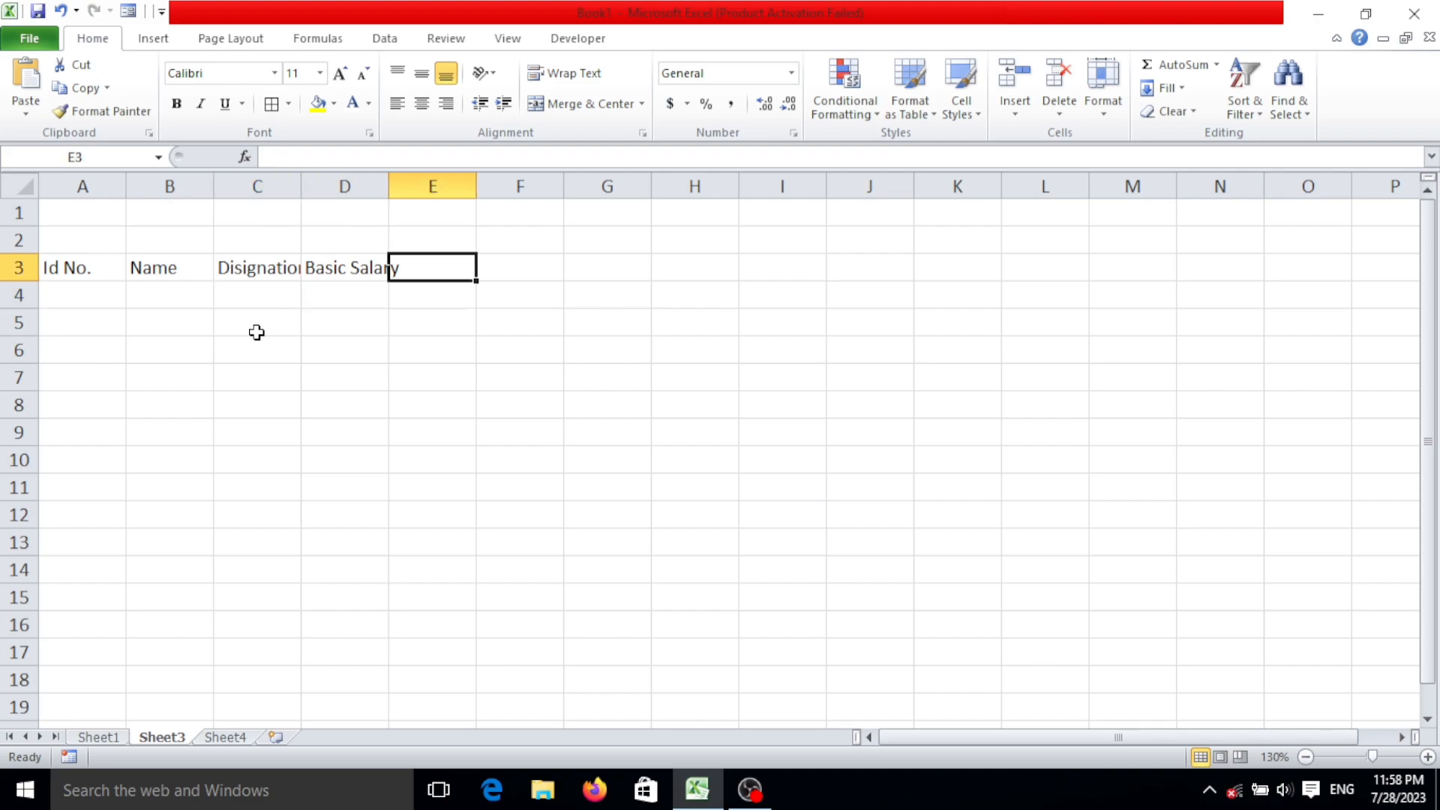
pyautogui.write('Attendance')
pyautogui.press('Right')
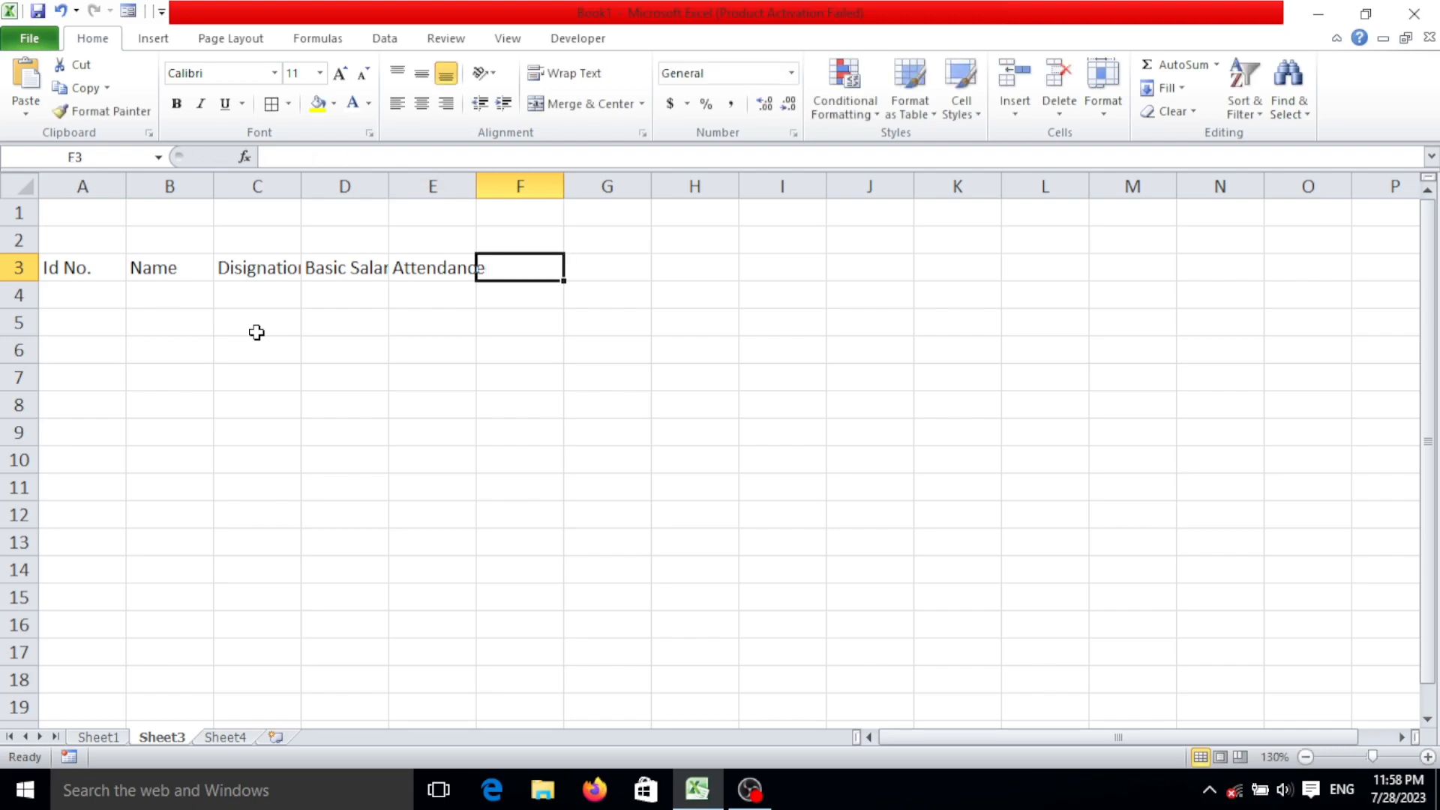
# Enter the heading "Salary" in F3, after the attendance heading.
pyautogui.write('sla')
pyautogui.press('BackSpace')
pyautogui.press('BackSpace')
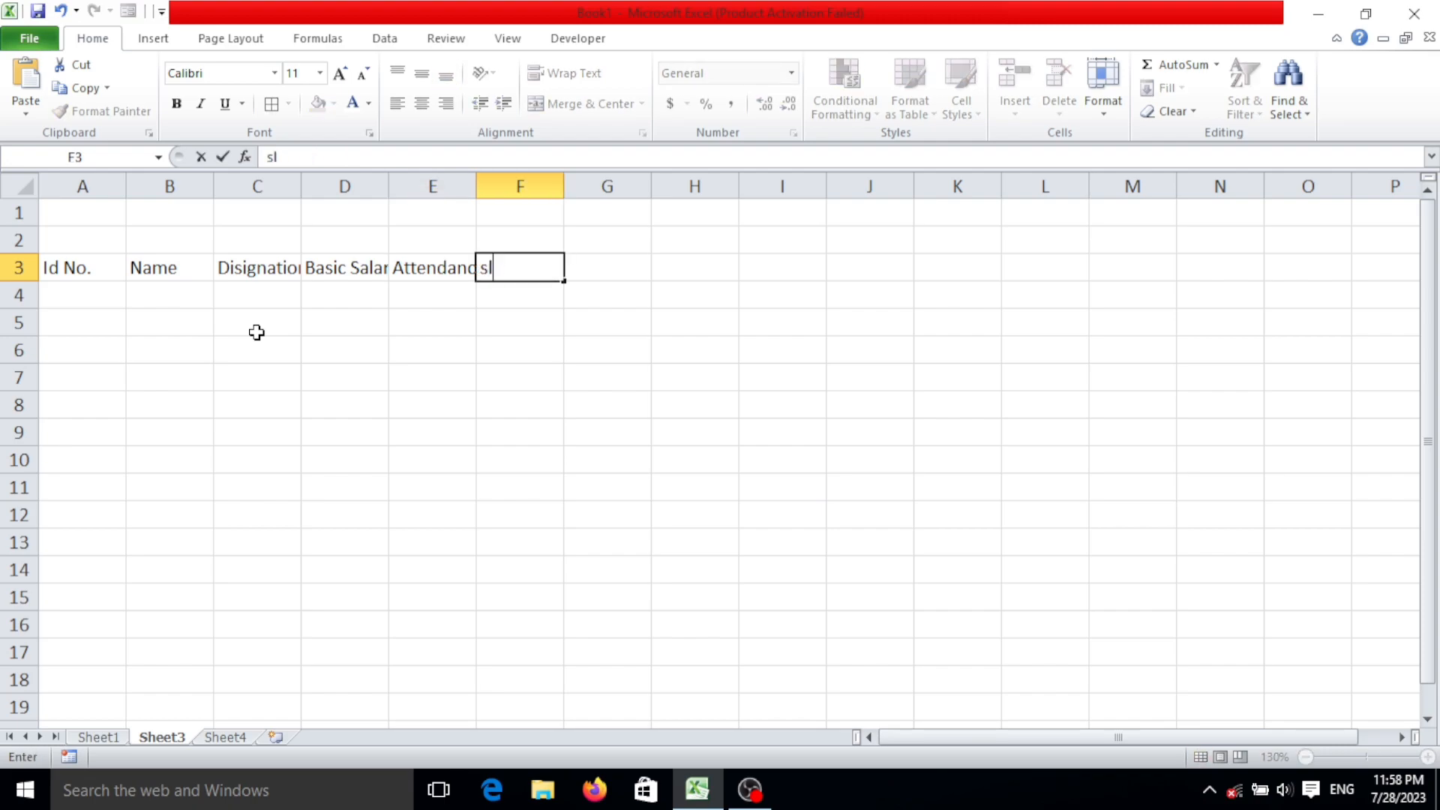
pyautogui.press('BackSpace')
pyautogui.write('Salary')
pyautogui.press('Right')
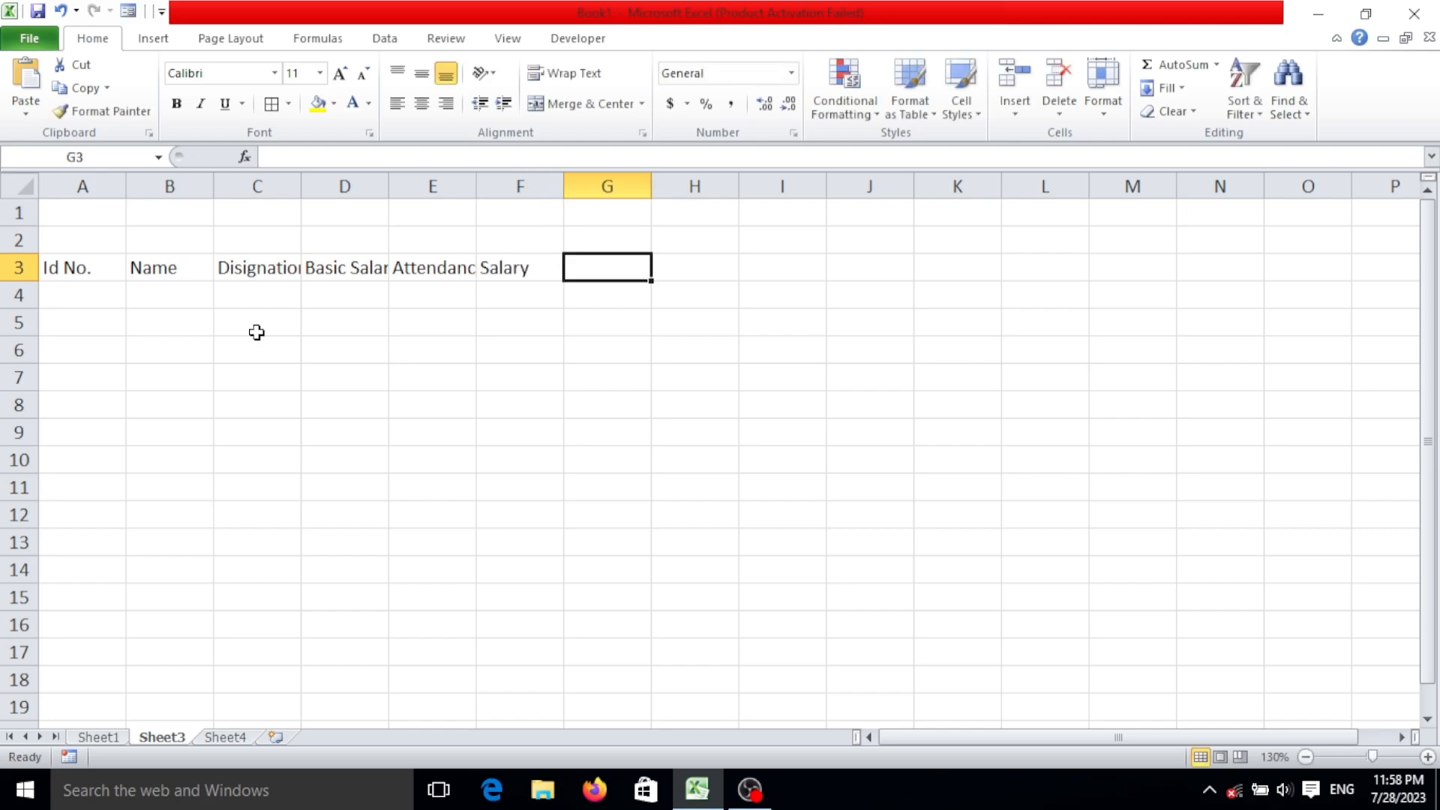
# Enter the allowance headings "HRA" in G3 and "D.A" in H3.
pyautogui.write('HRA')
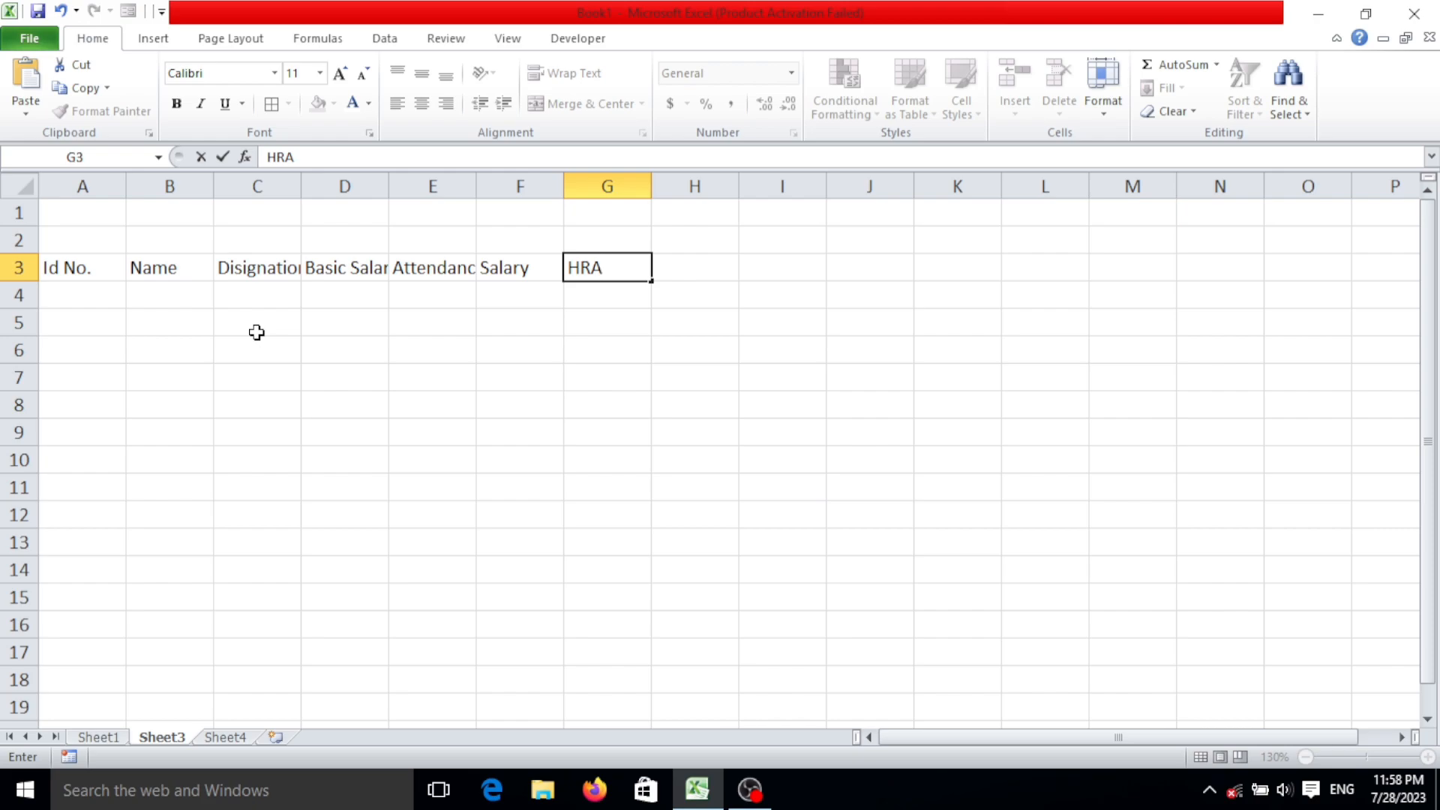
pyautogui.press('Right')
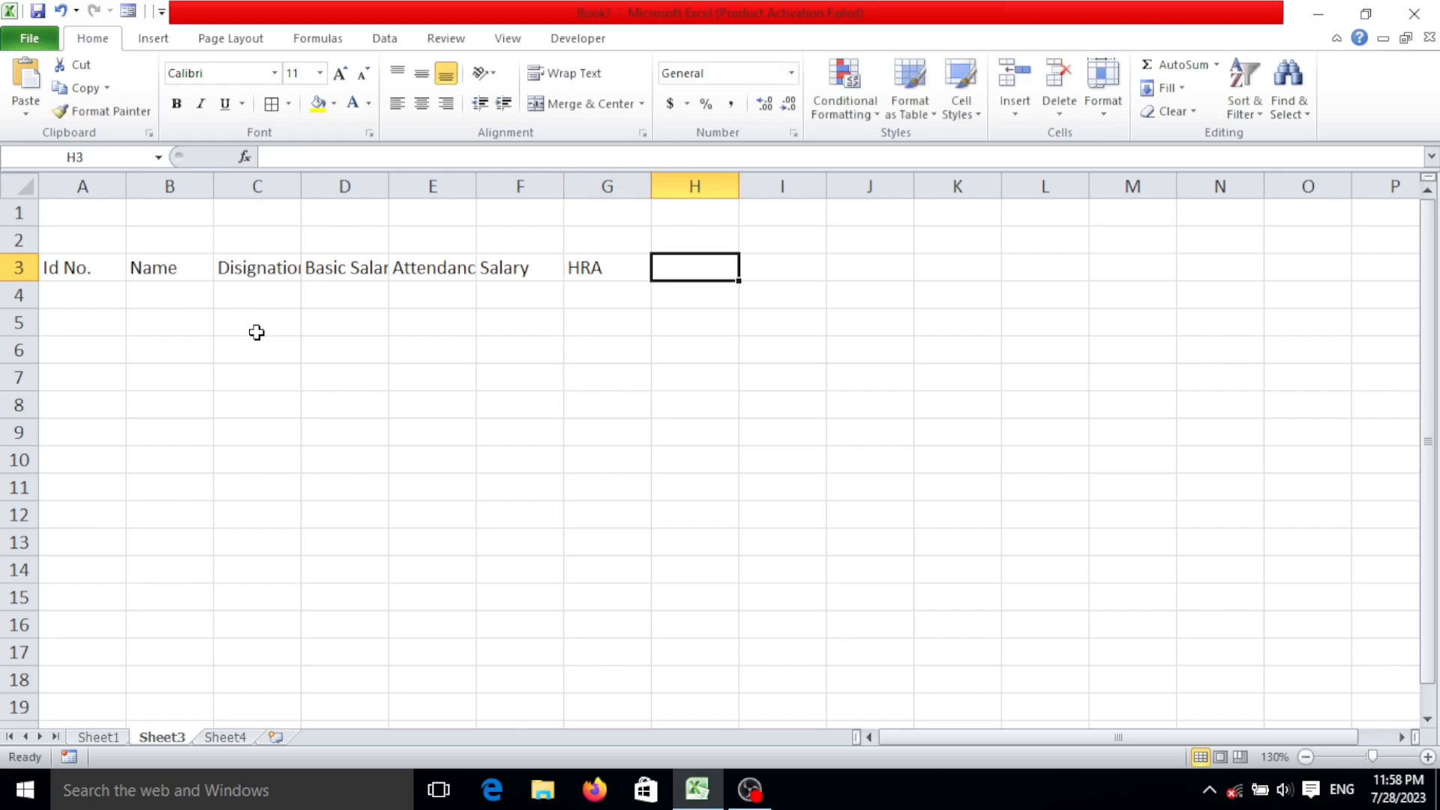
pyautogui.write('D.D')
pyautogui.press('BackSpace')
pyautogui.write('a')
pyautogui.press('BackSpace')
pyautogui.write('A')
pyautogui.press('Right')
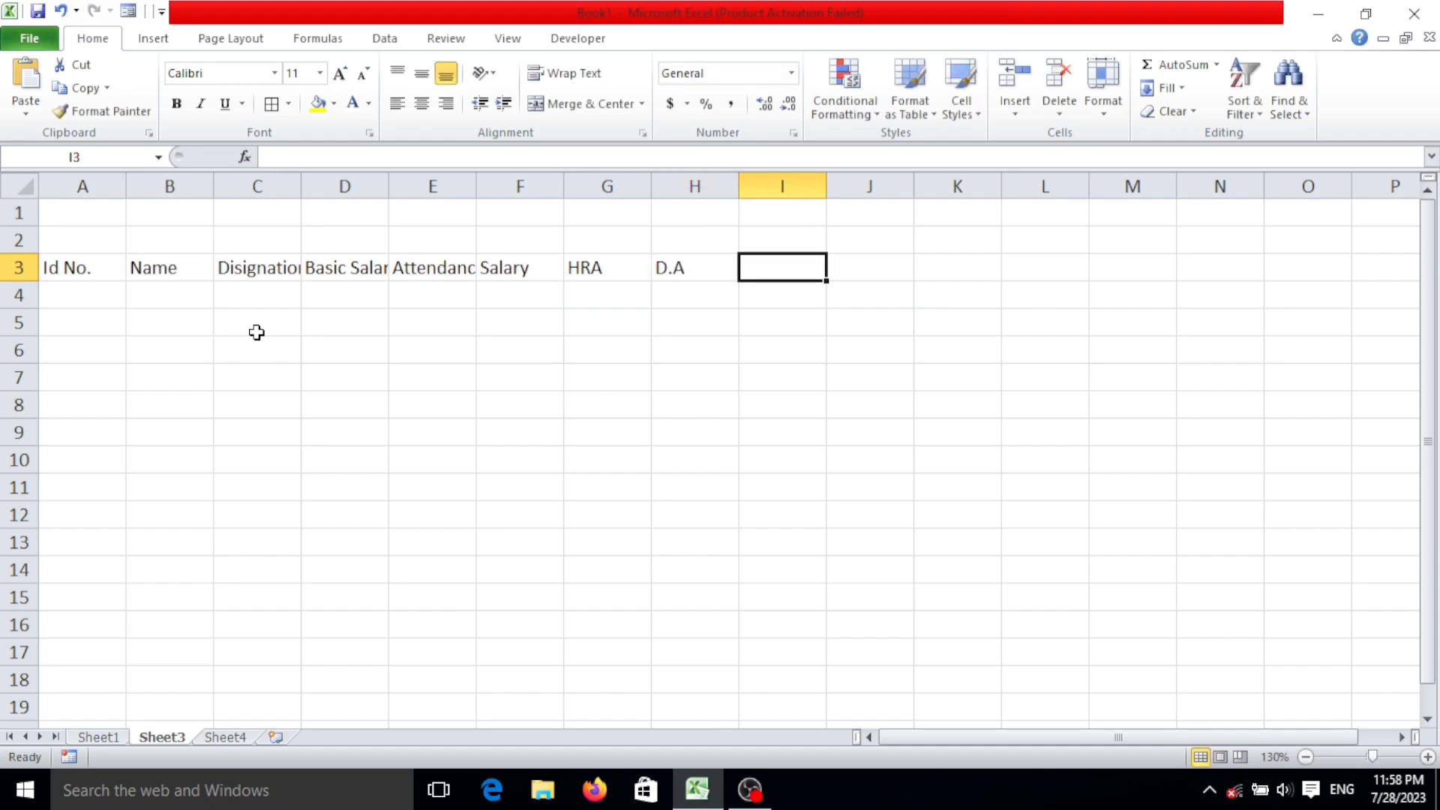
# Enter the headings "Convence" in I3 and "Overtime Hrs." in J3.
pyautogui.write('Convence')
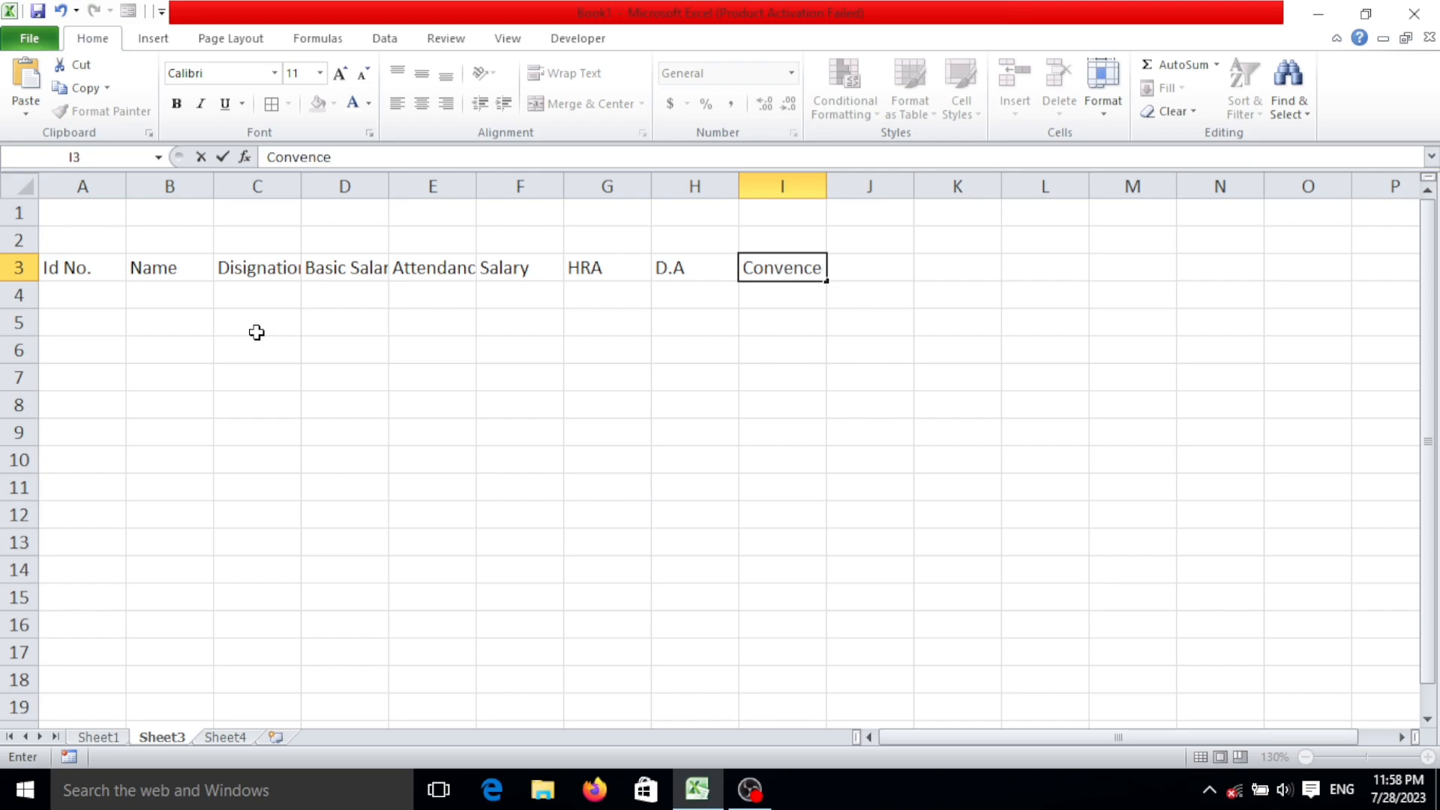
pyautogui.press('Right')
pyautogui.write('Overtime')
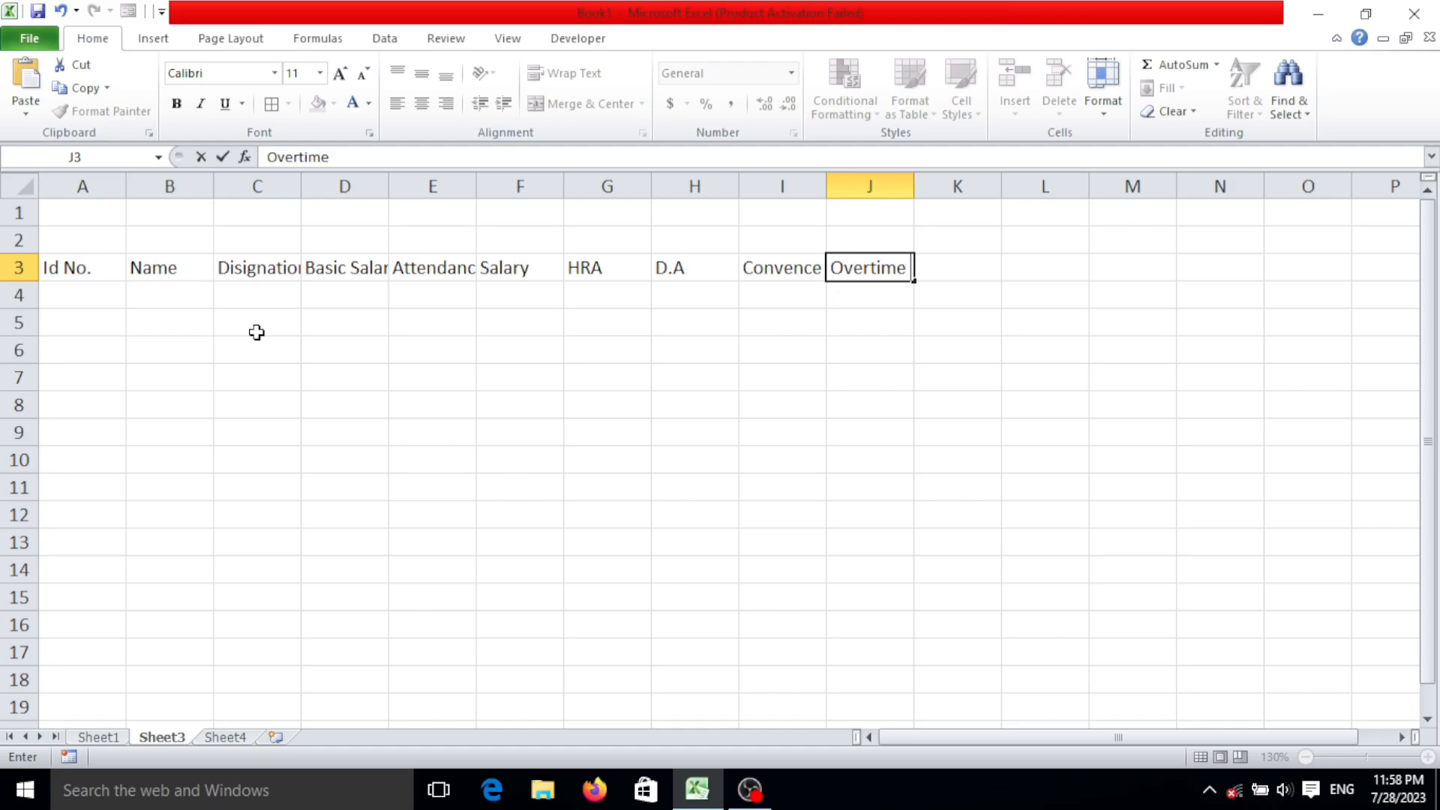
pyautogui.write(' Hrs.')
pyautogui.press('Return')
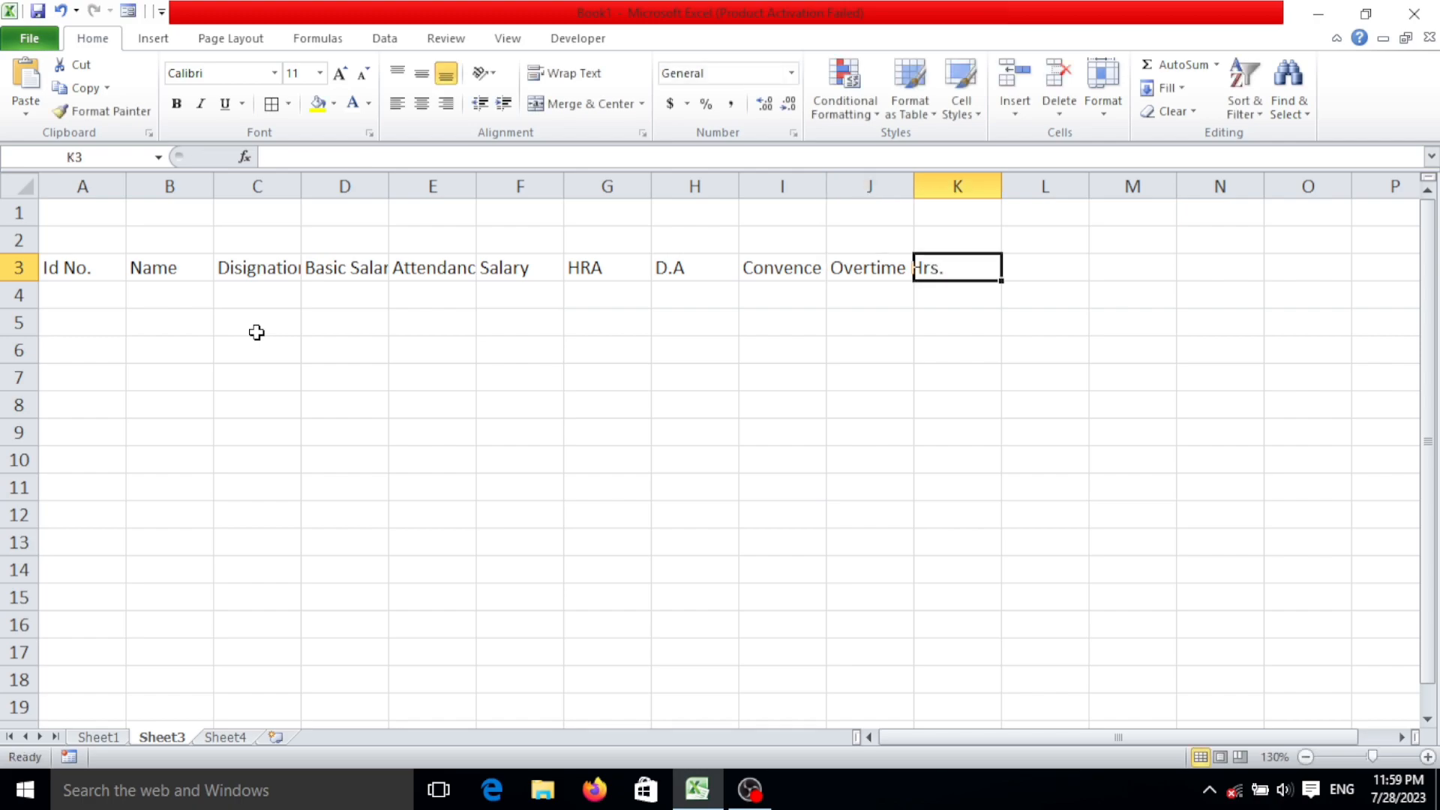
# Enter the heading "Overtime Salary" in K3.
pyautogui.write('L')
pyautogui.press('BackSpace')
pyautogui.write('Ob=v')
pyautogui.press('BackSpace')
pyautogui.press('BackSpace')
pyautogui.press('BackSpace')
pyautogui.write('vertime Salary')
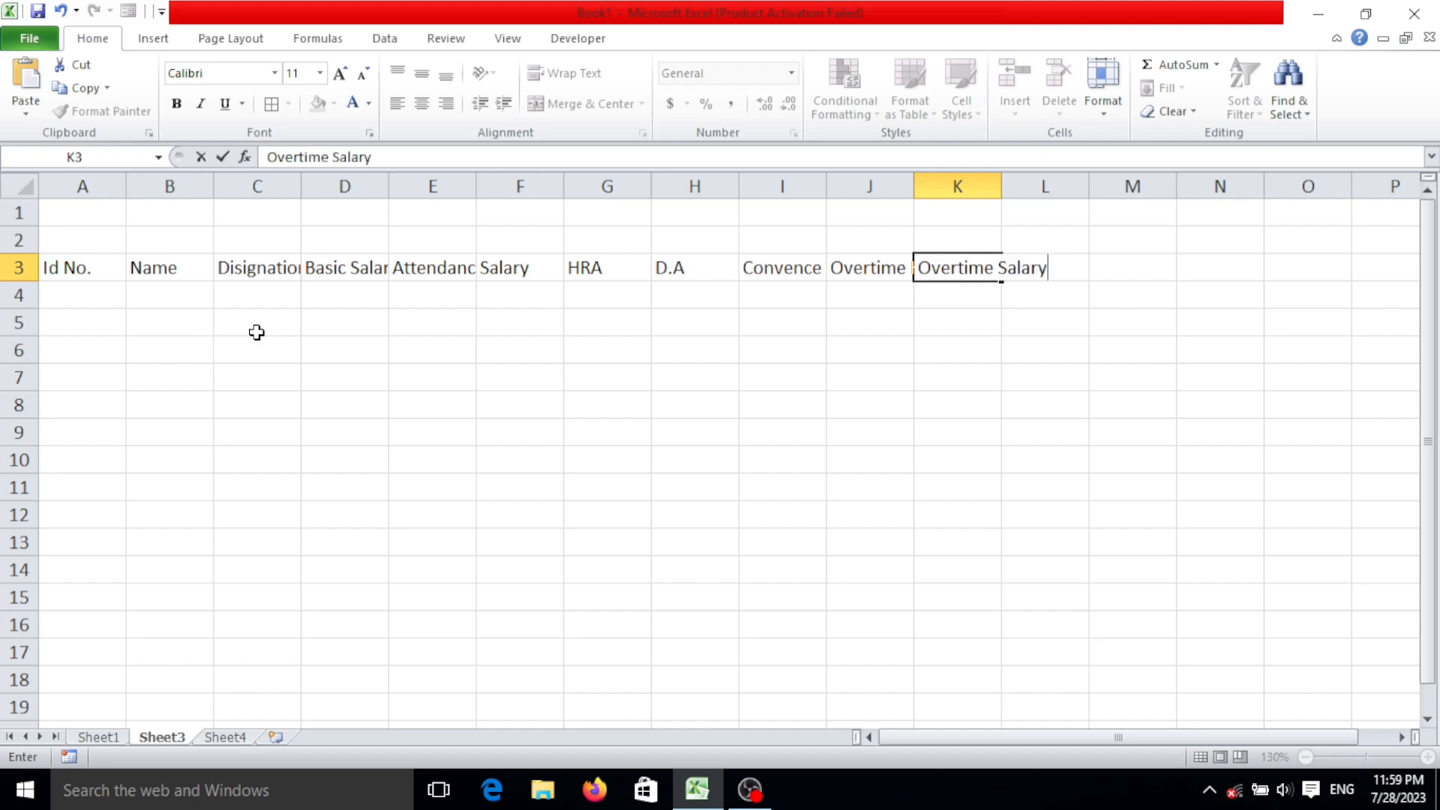
pyautogui.press('Tab')
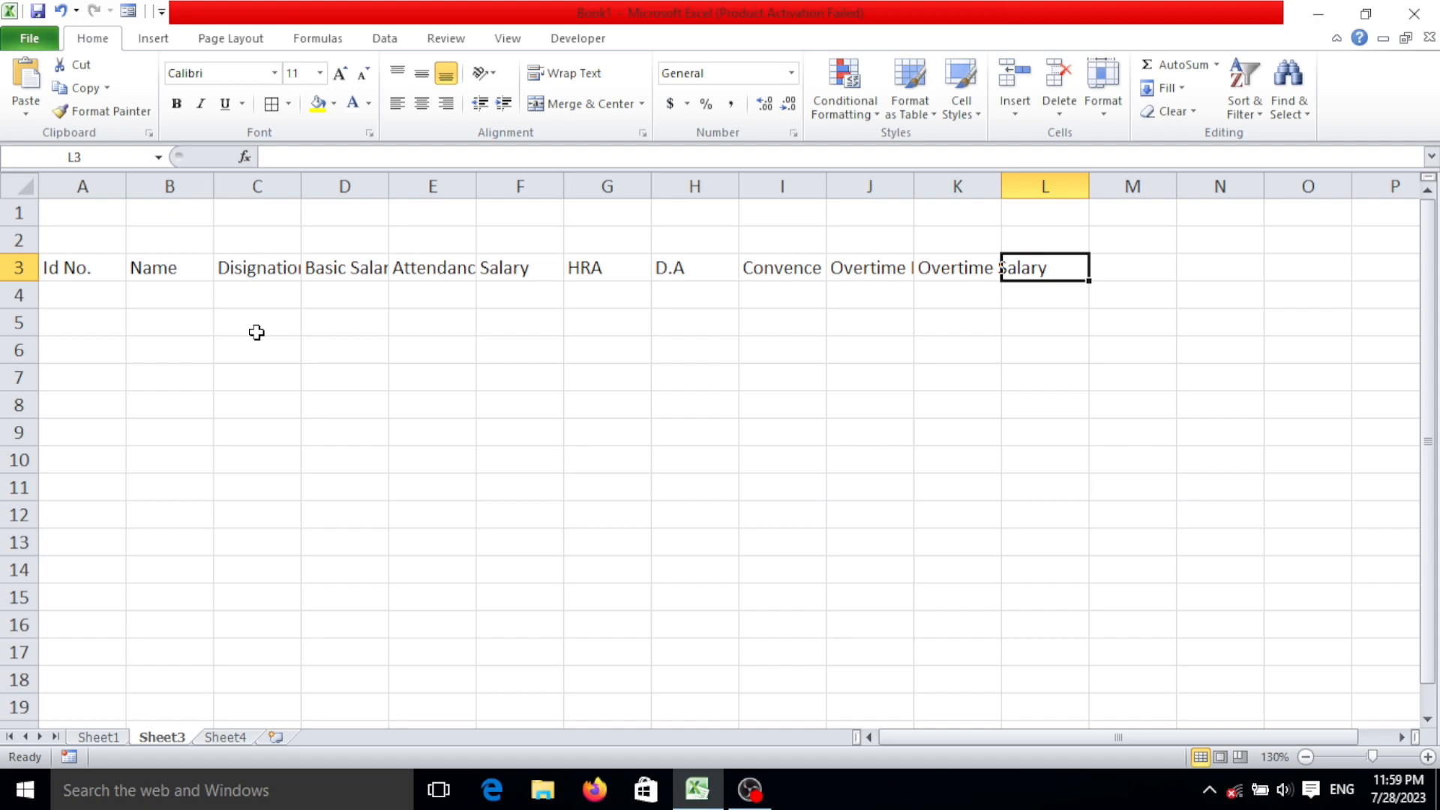
# Enter the headings "Gross Salary" in L3 and "PF" in M3.
pyautogui.write('Gross Sala')
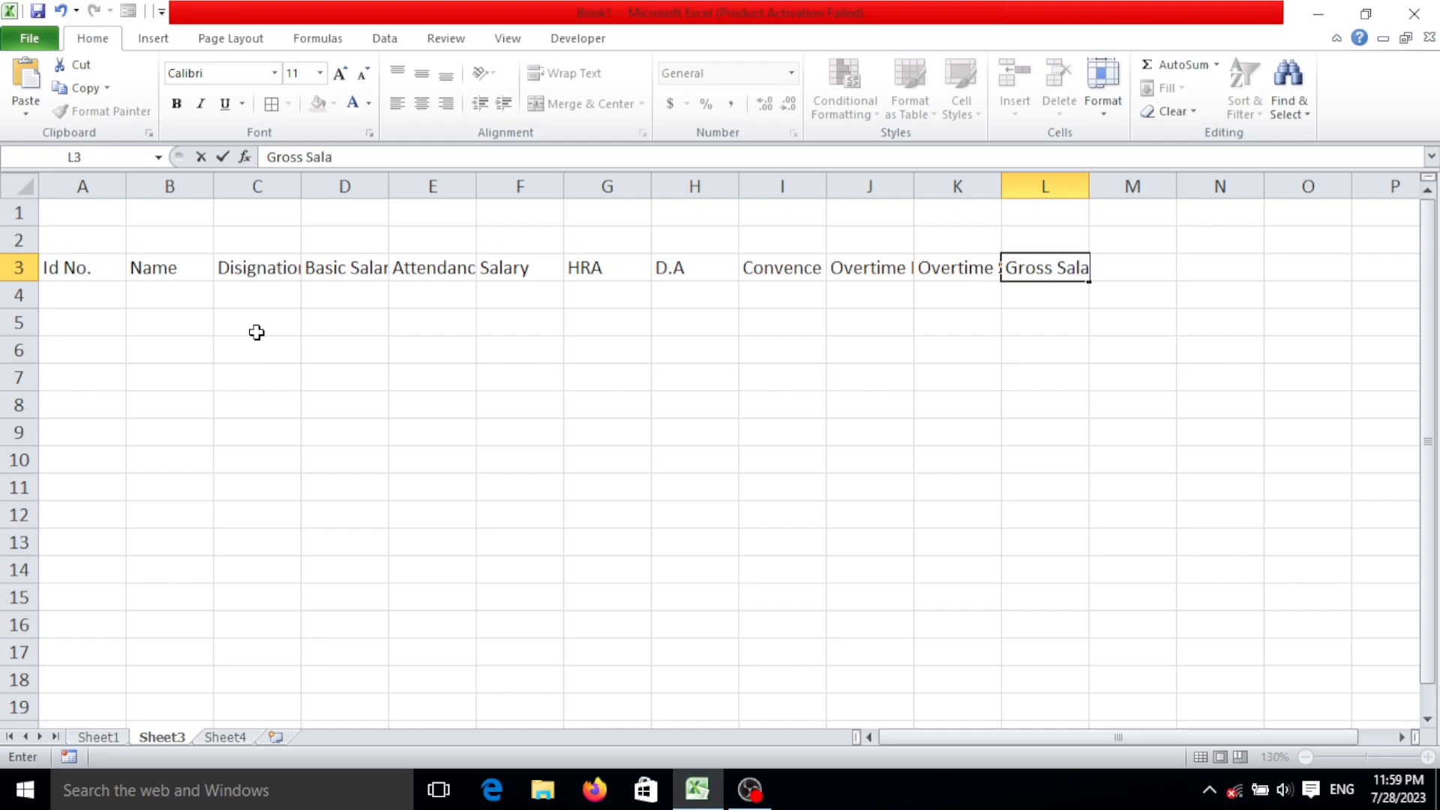
pyautogui.write('ry')
pyautogui.press('Tab')
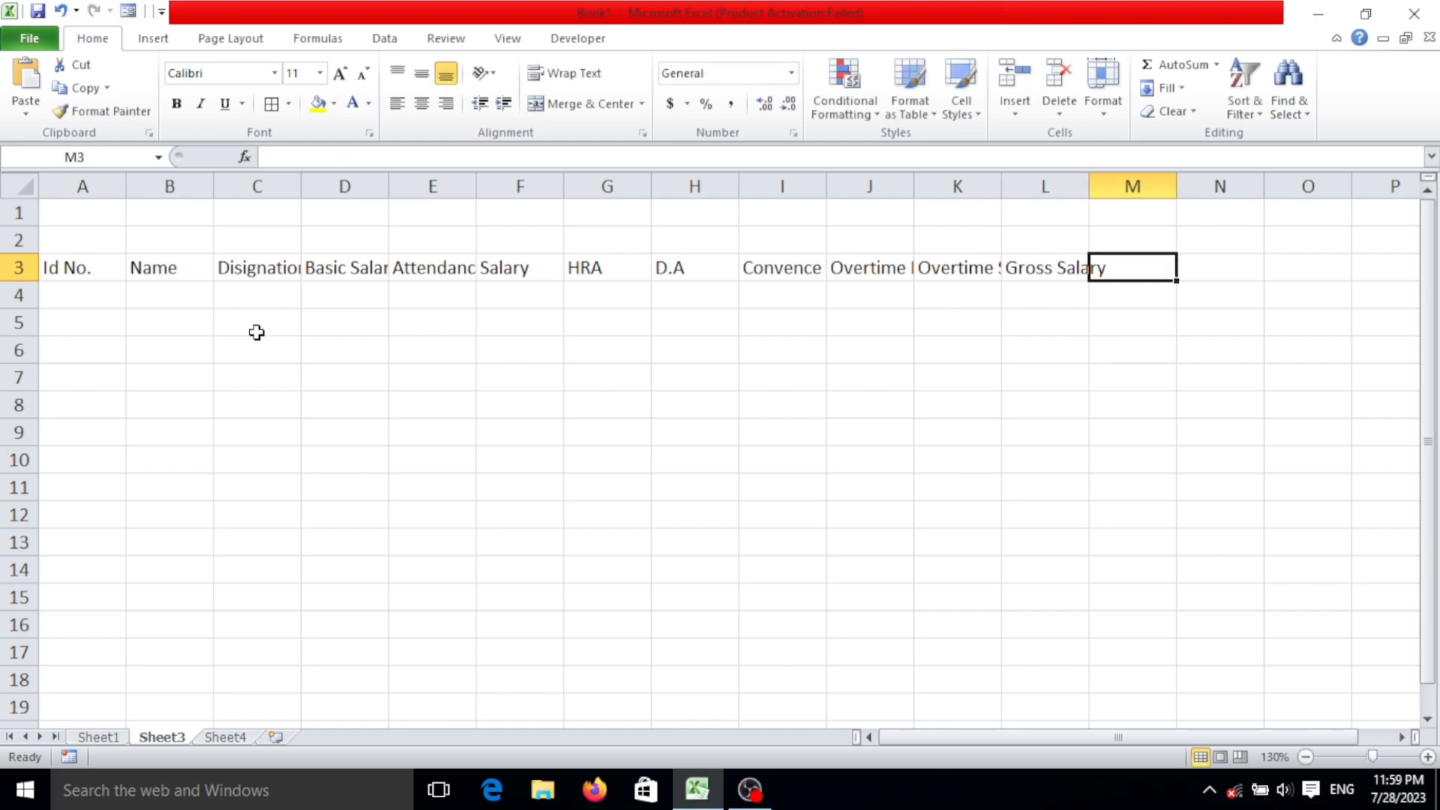
pyautogui.write('PF')
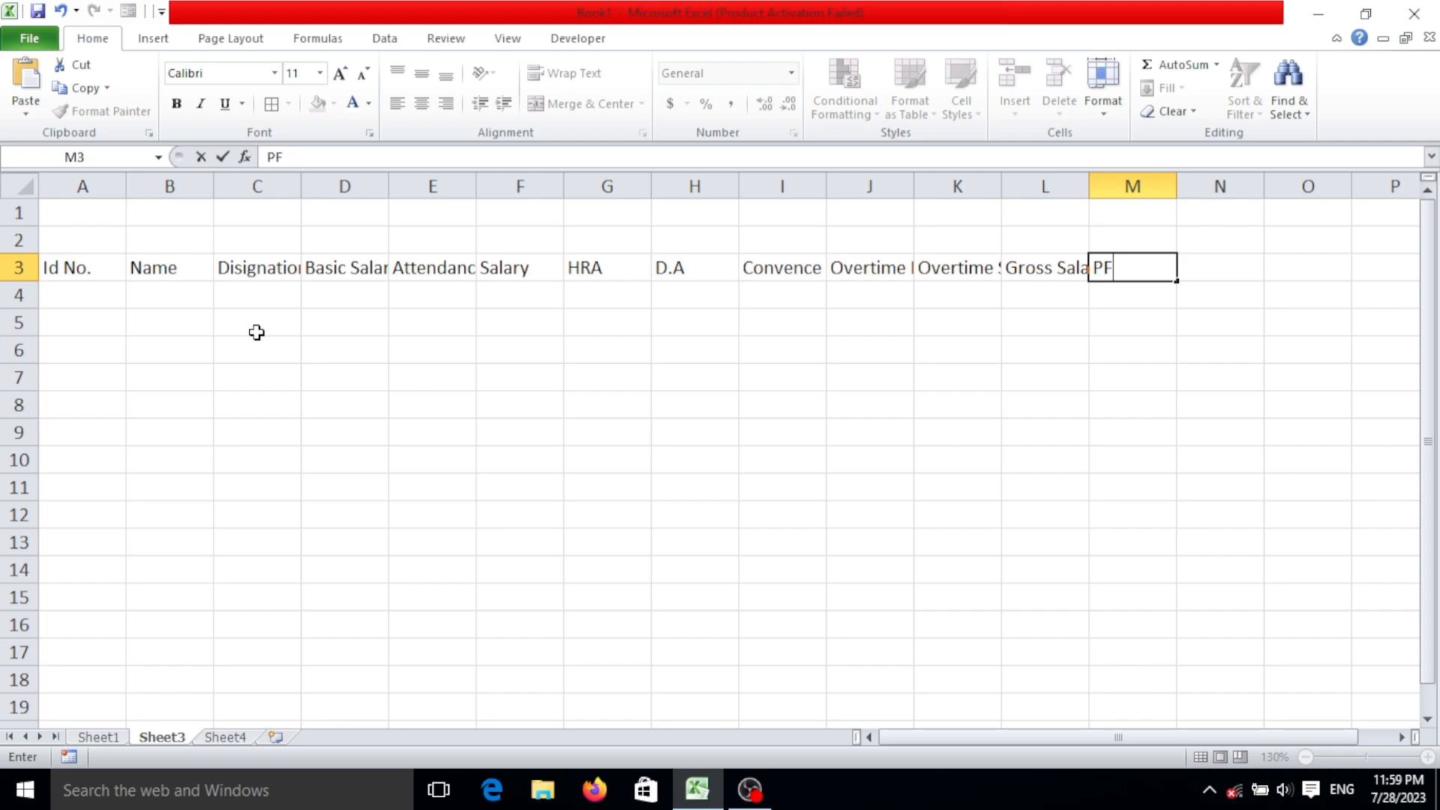
pyautogui.press('Tab')
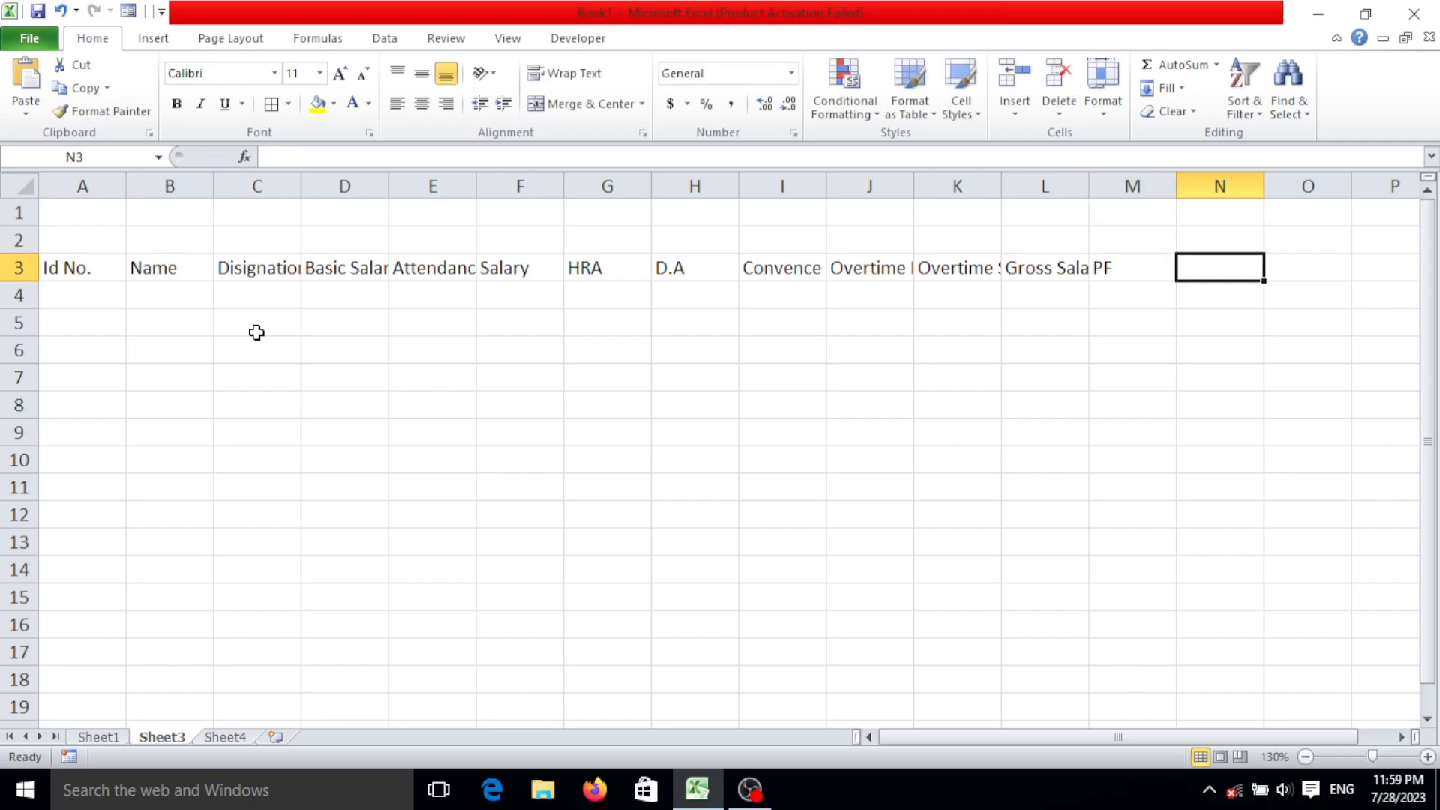
# Complete the heading row with "ESI" in N3 and "In Hand Salary" in O3.
pyautogui.write('ESI')
pyautogui.press('Tab')
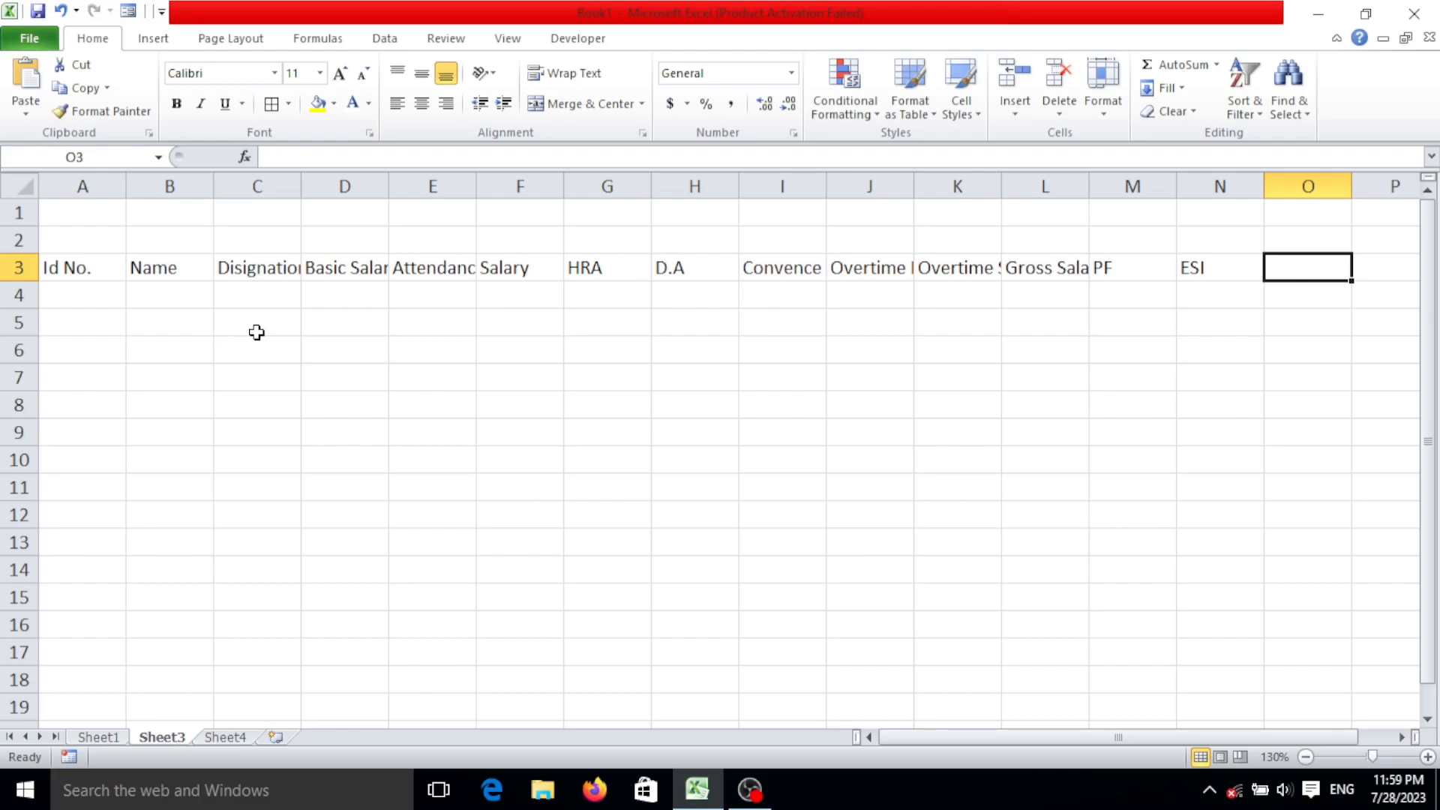
pyautogui.write('In Hand')
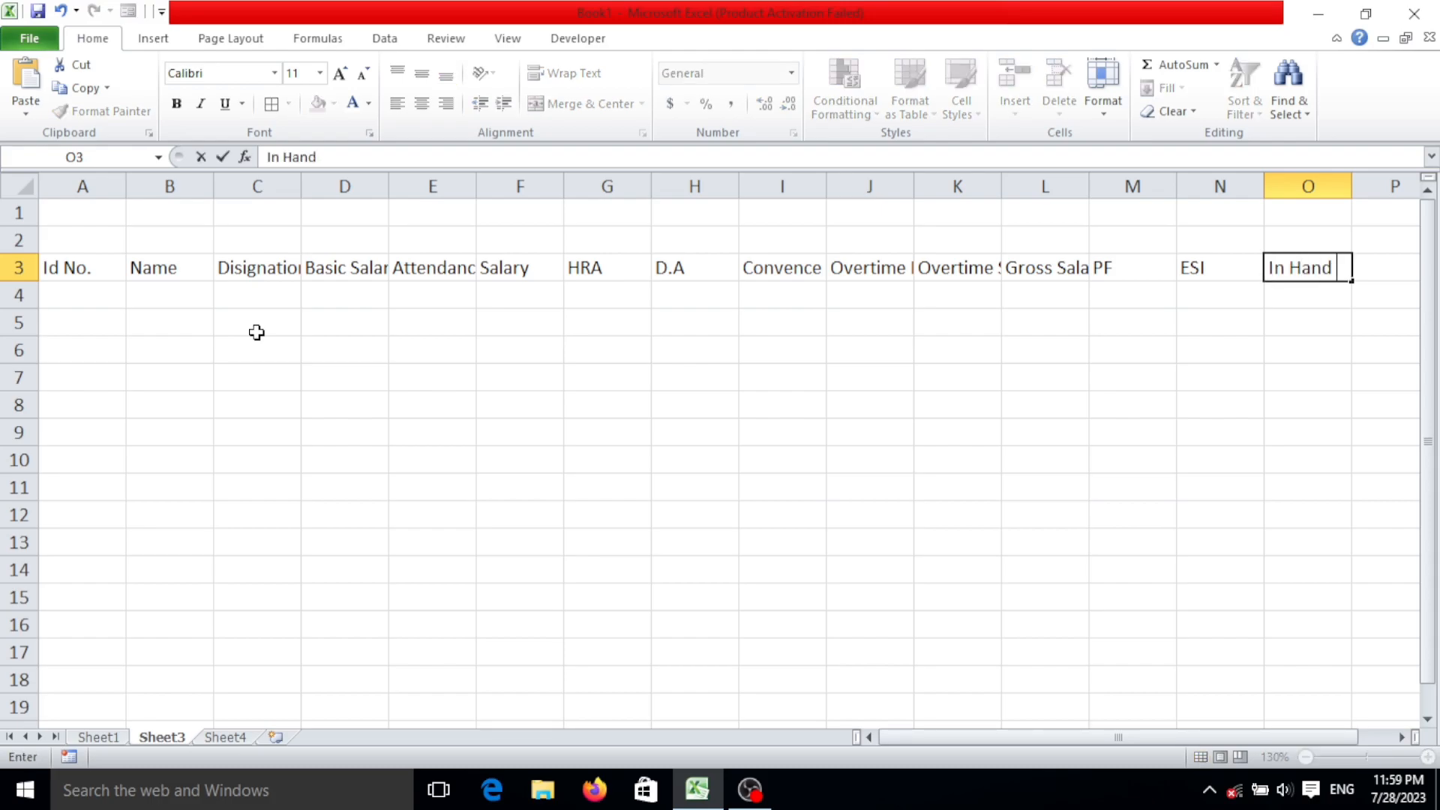
pyautogui.write(' Salary')
pyautogui.click(660, 373)
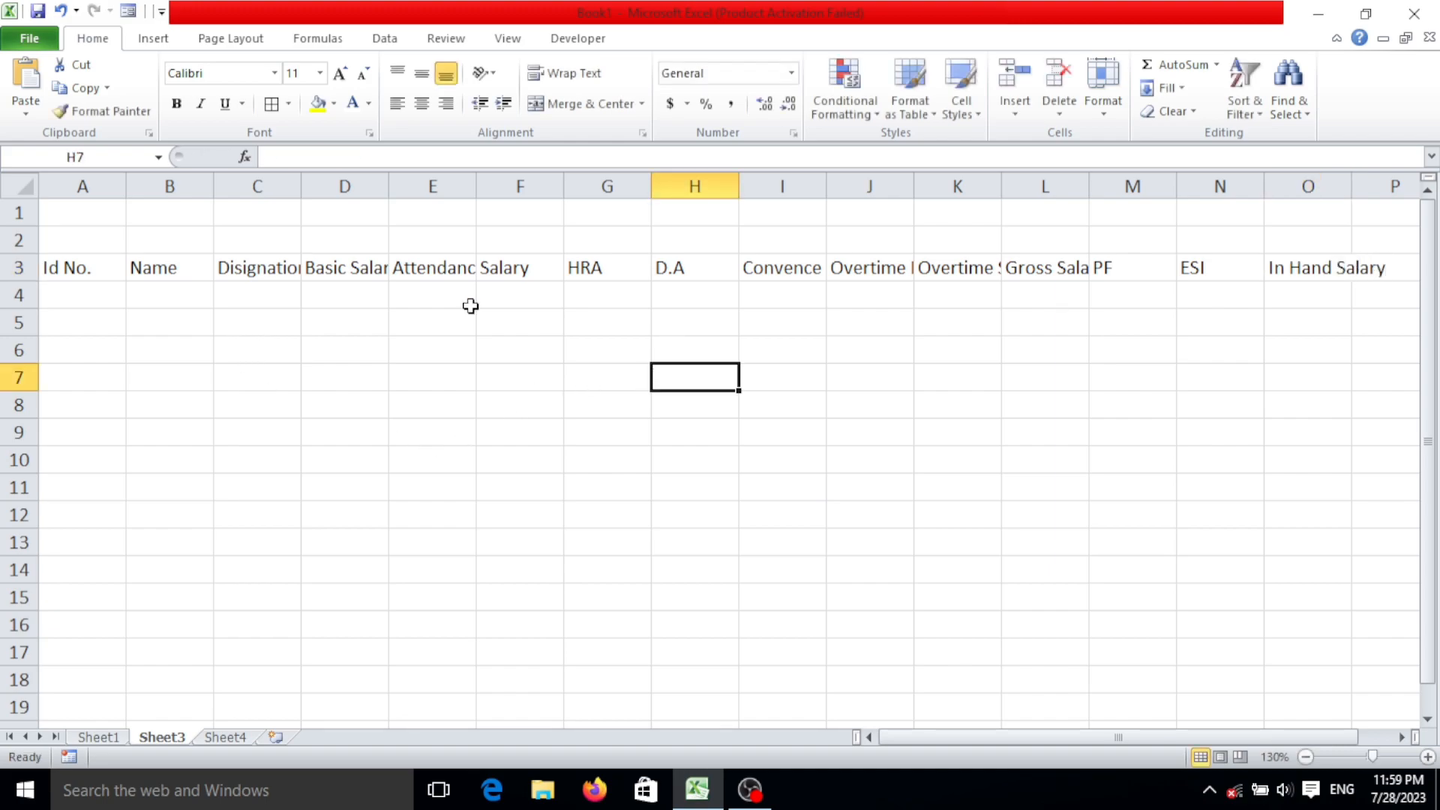
# AutoFit the column widths to the headings in A3:O3.
pyautogui.moveTo(61, 264); pyautogui.dragTo(1321, 243)
pyautogui.moveTo(1352, 269); pyautogui.dragTo(1352, 268)
pyautogui.click(1121, 117)
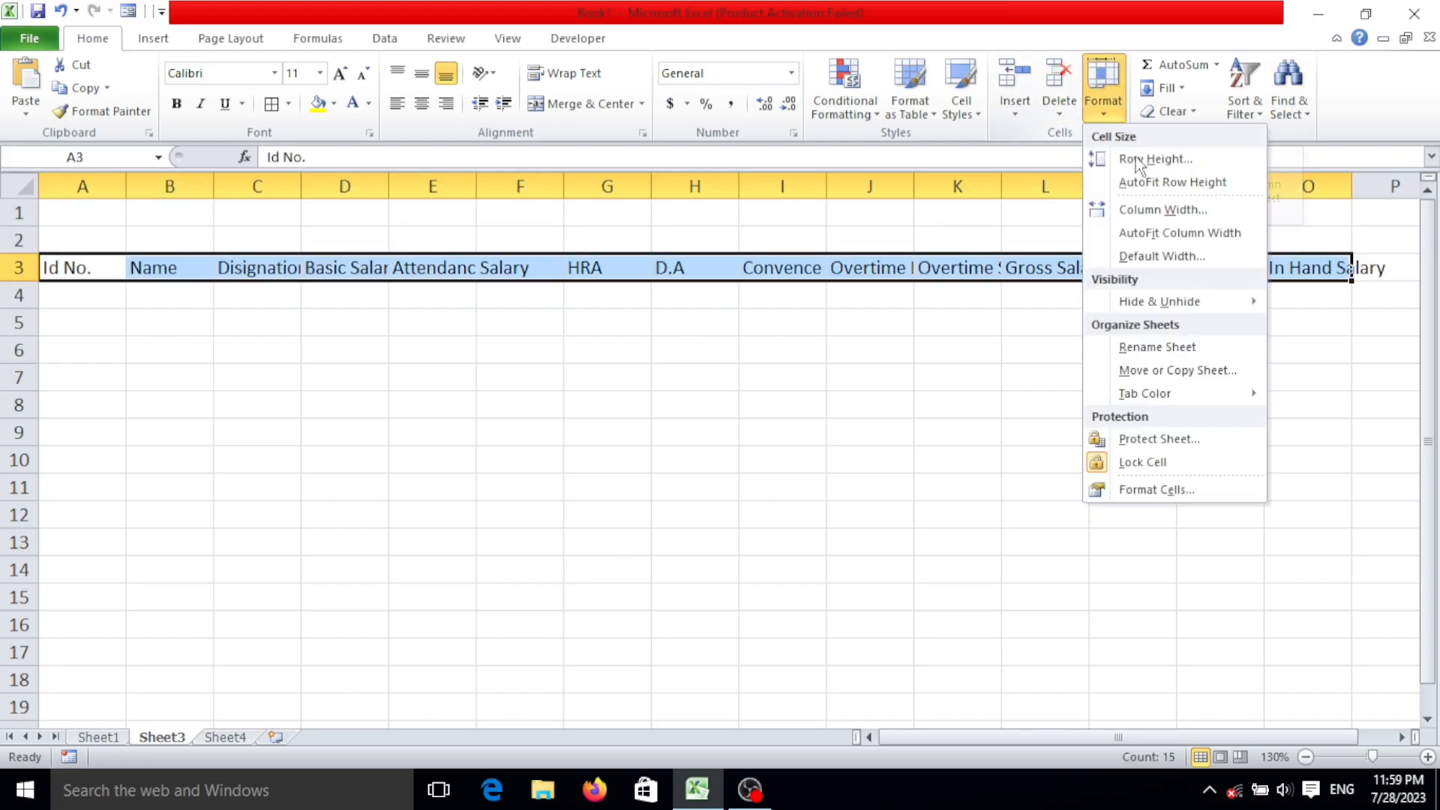
pyautogui.click(1208, 241)
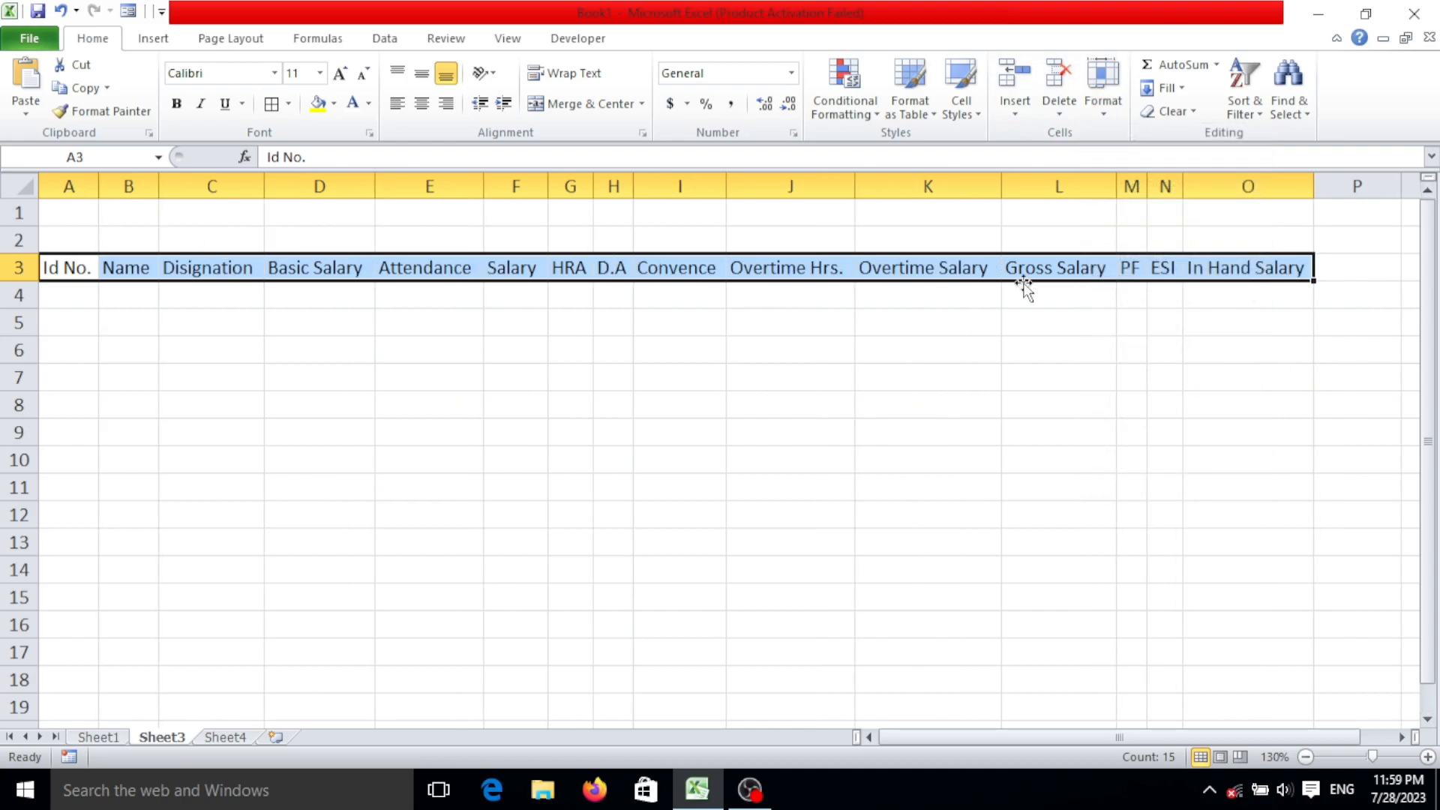
# Merge and center A1:O2 and enter the title "Employee Salaryb Sheet of July".
pyautogui.moveTo(56, 212); pyautogui.dragTo(1308, 253)
pyautogui.click(584, 105)
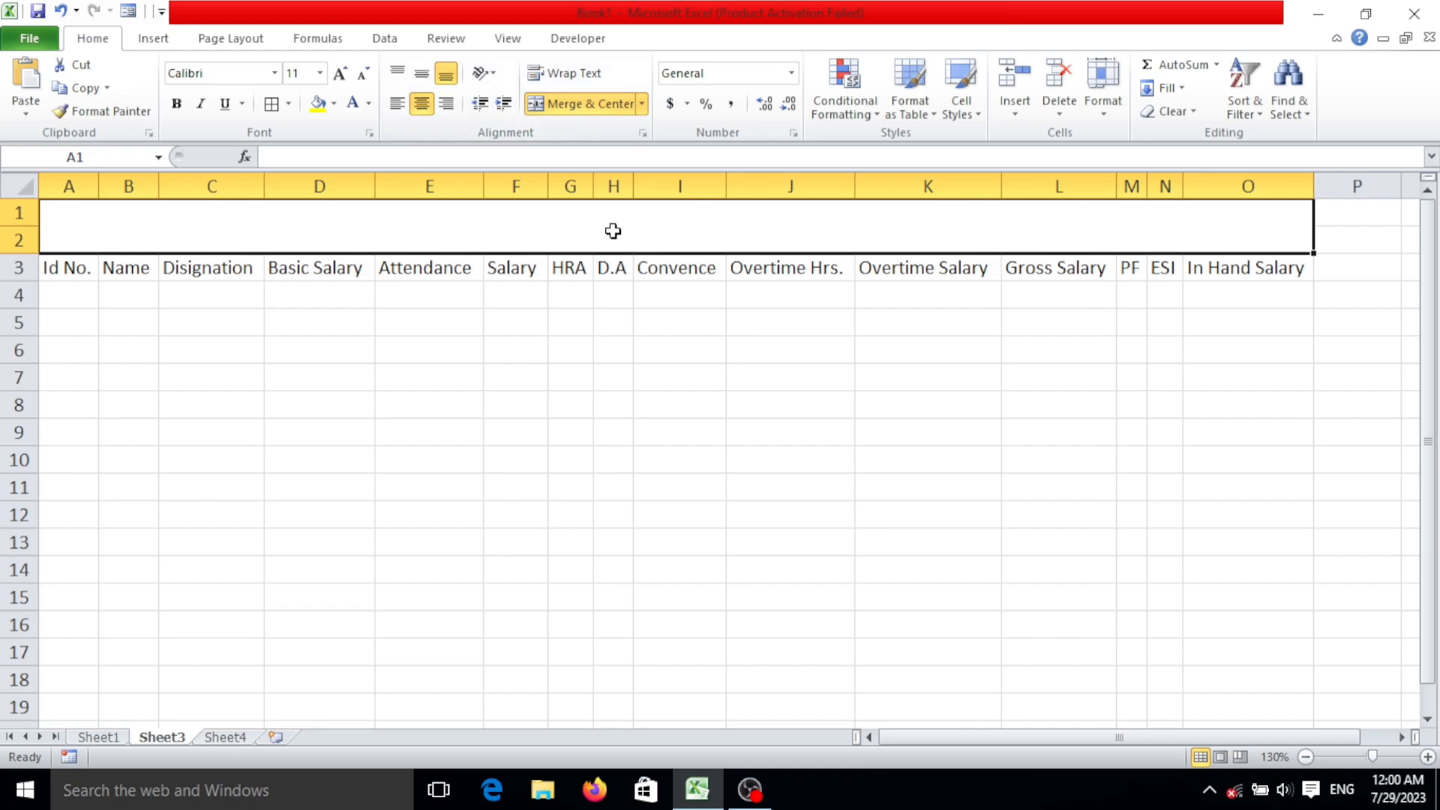
pyautogui.write('E')
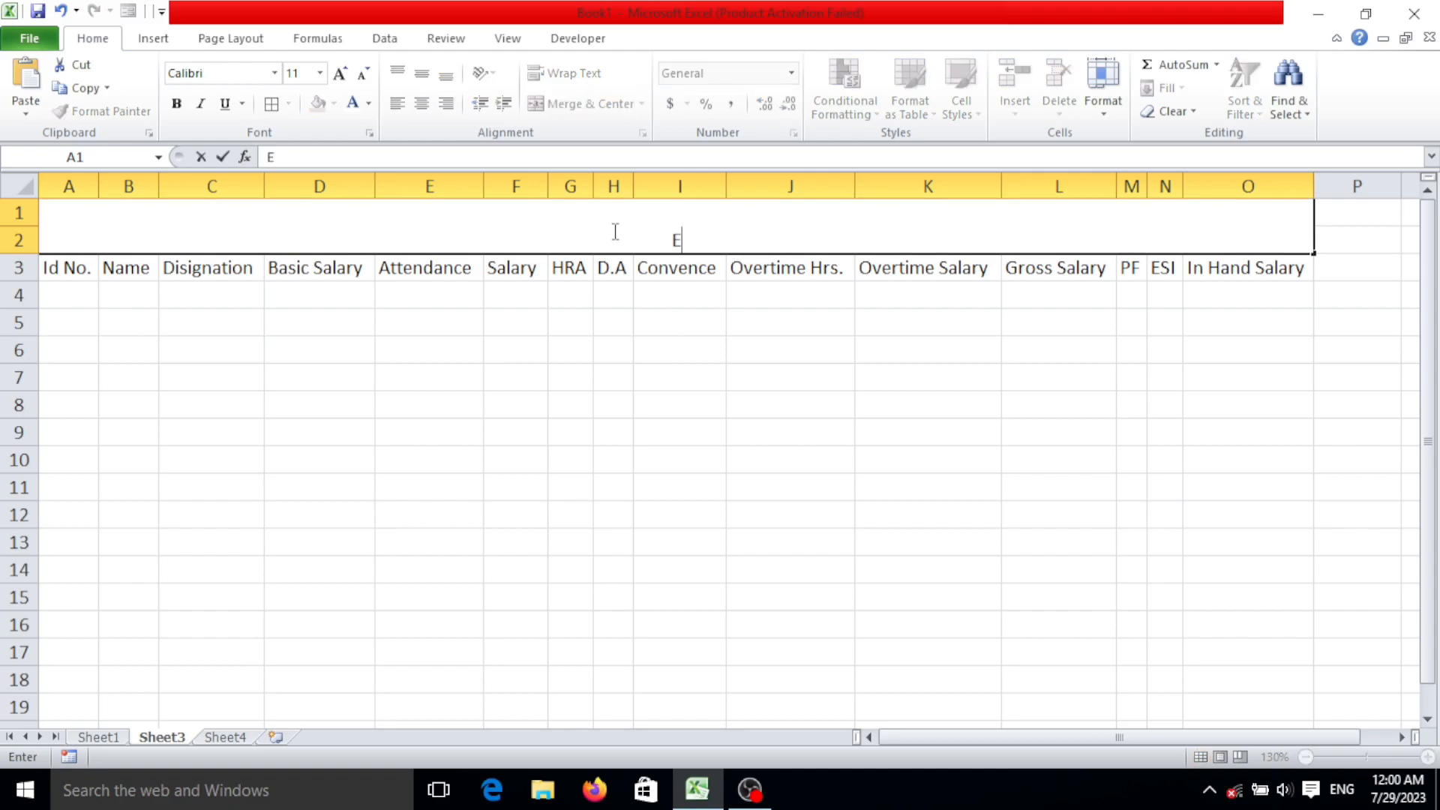
pyautogui.write('mloyee')
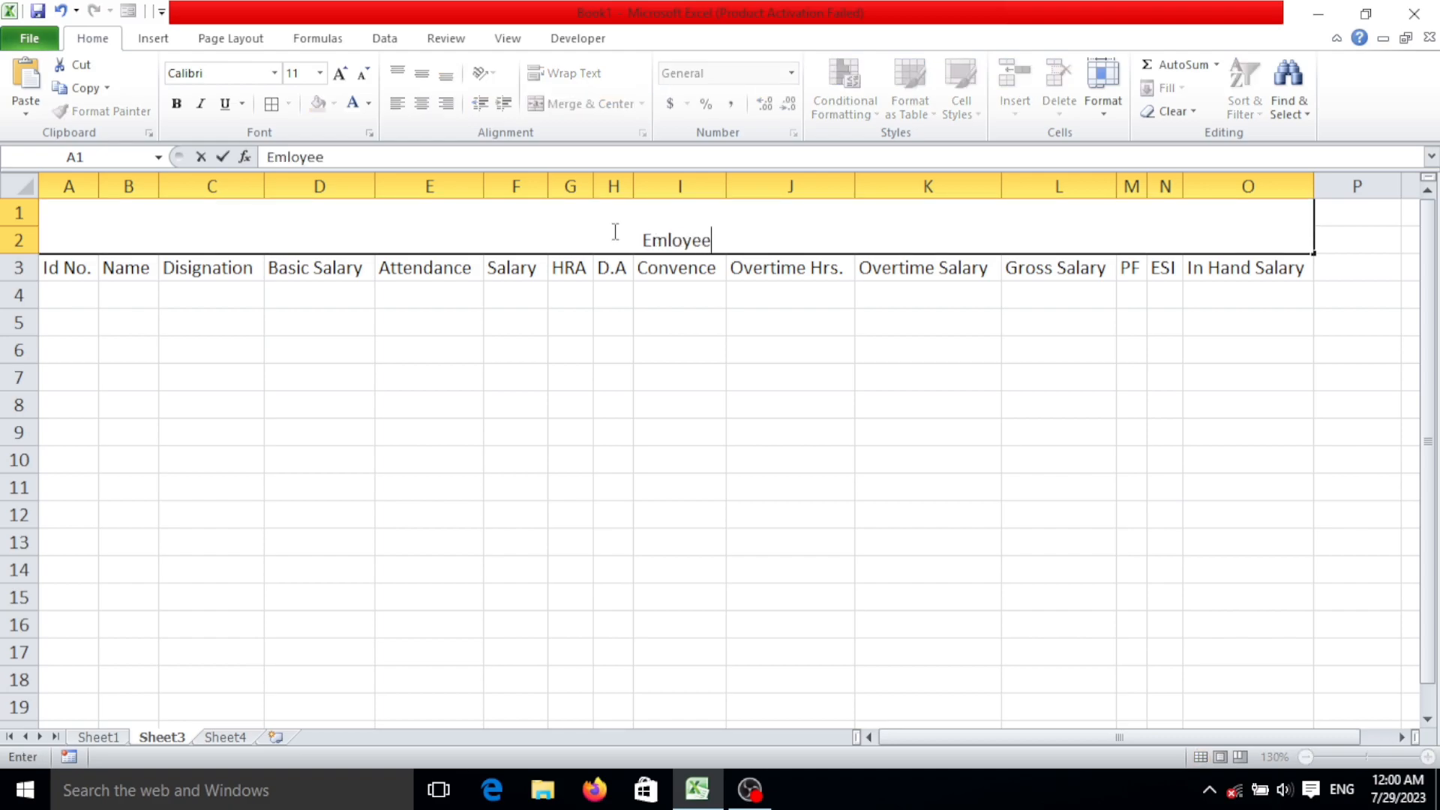
pyautogui.press('BackSpace')
pyautogui.press('BackSpace')
pyautogui.press('BackSpace')
pyautogui.press('BackSpace')
pyautogui.write('P')
pyautogui.press('BackSpace')
pyautogui.write('ployee Sala')
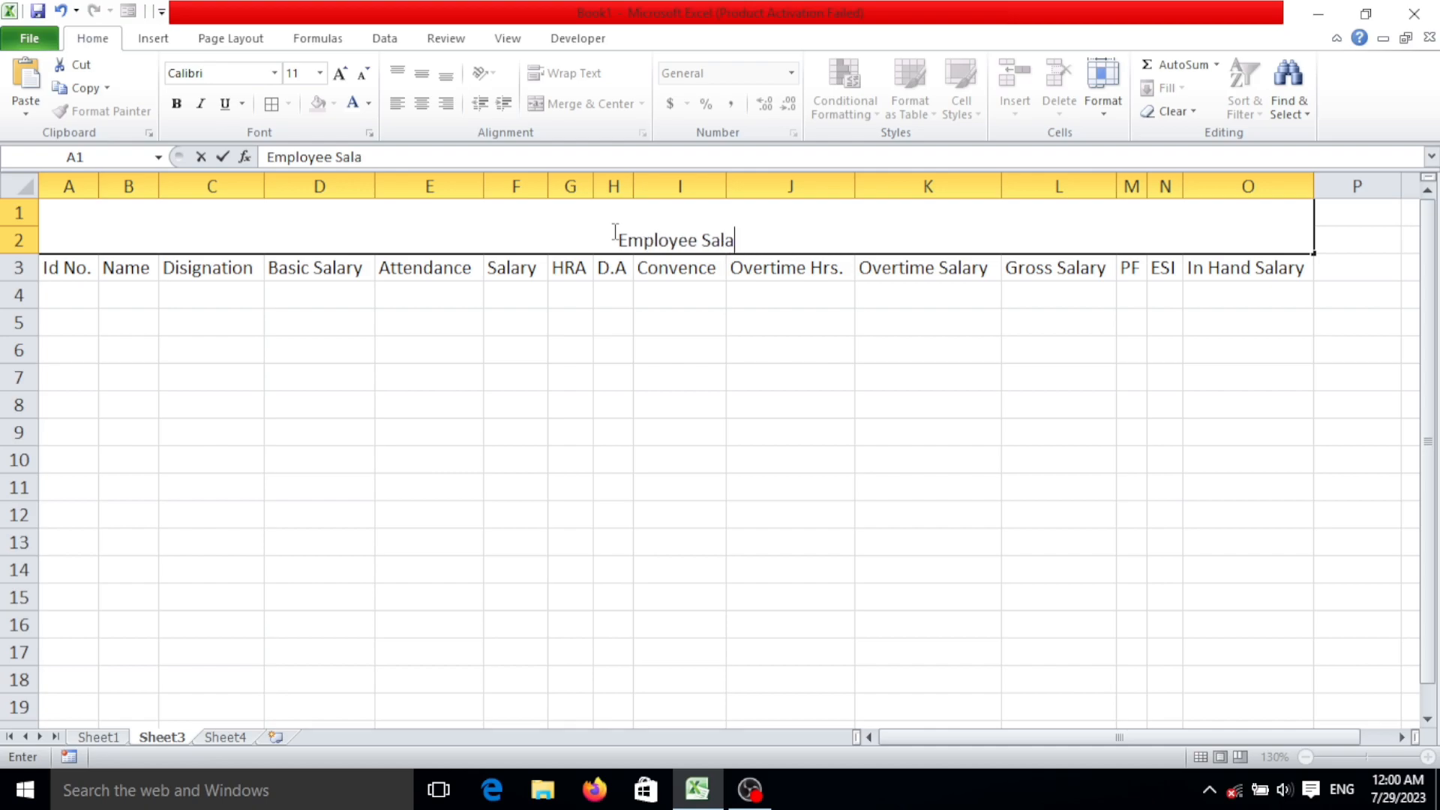
pyautogui.write('ryb Sheet')
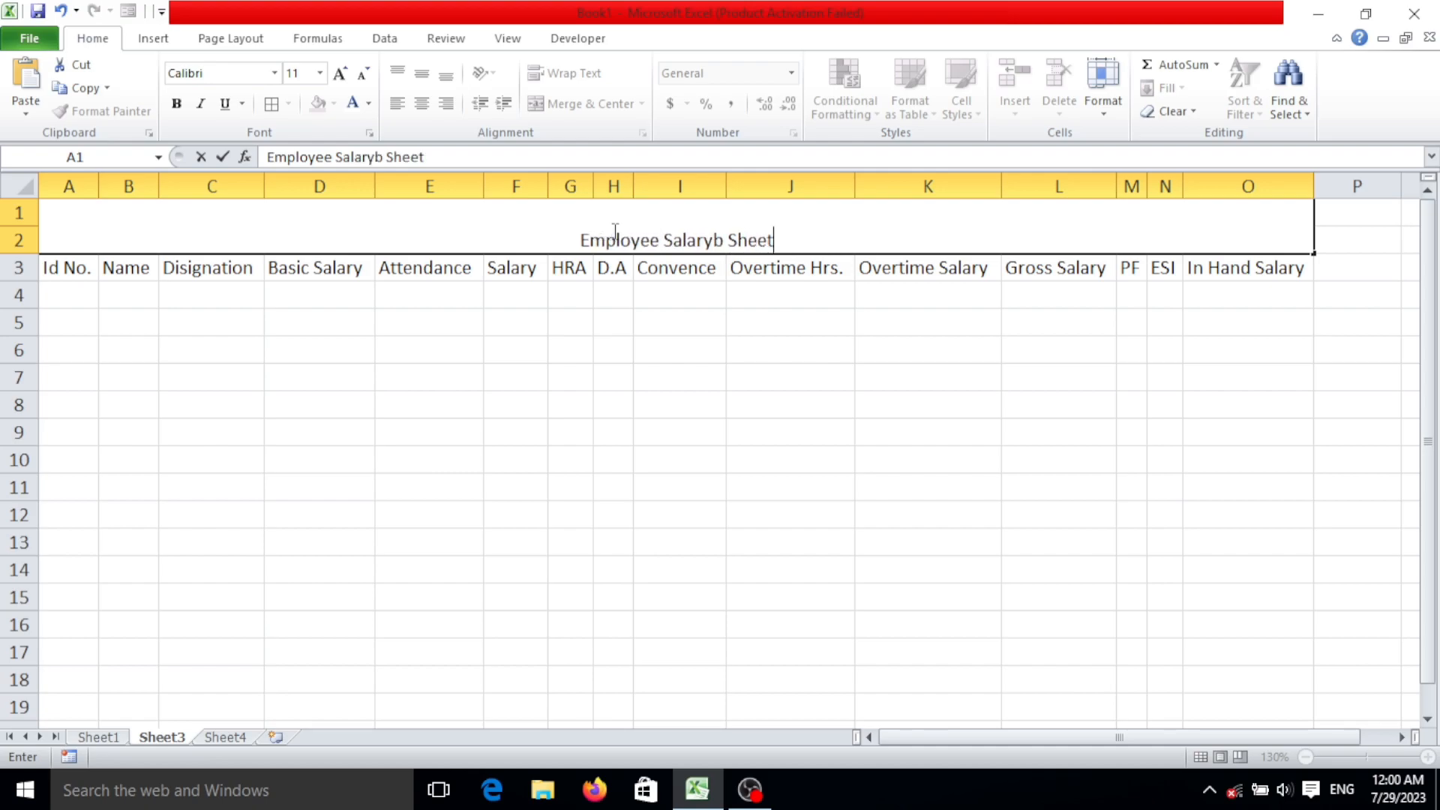
pyautogui.write(' of July')
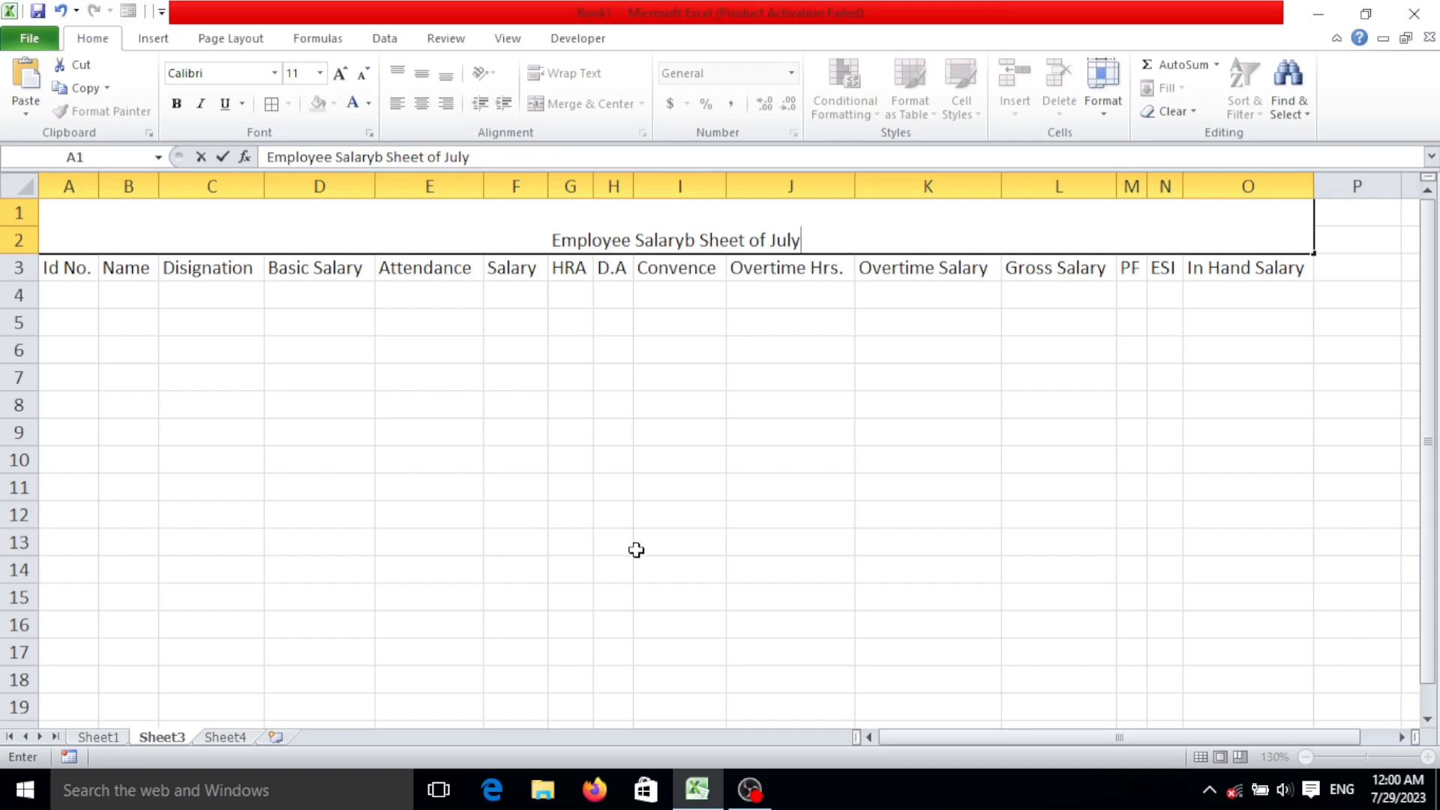
pyautogui.click(736, 441)
# Format the merged title in Arial Black at size 22 and align it to the vertical middle.
pyautogui.click(752, 225)
pyautogui.click(342, 73)
pyautogui.click(341, 73)
pyautogui.click(341, 73)
pyautogui.click(341, 73)
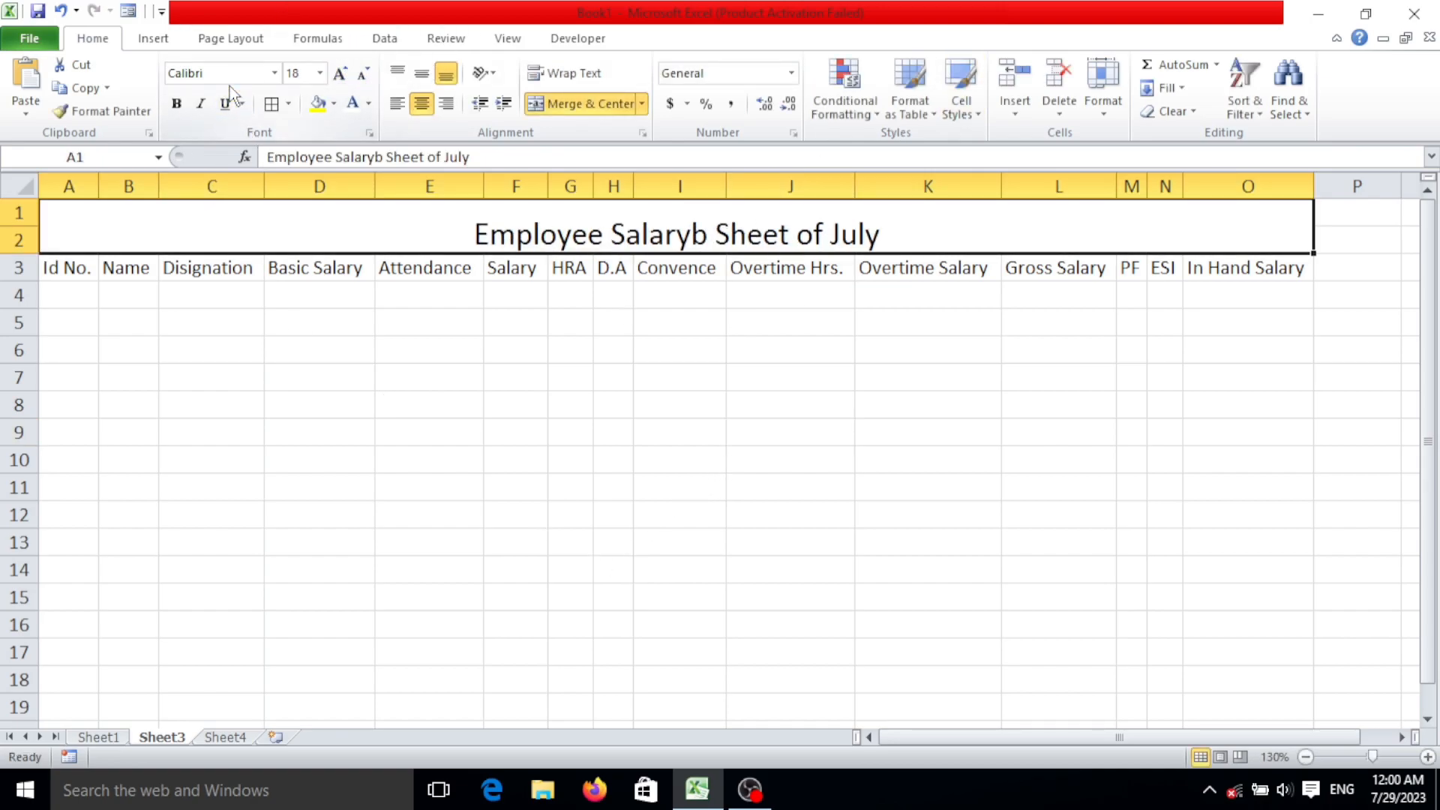
pyautogui.click(275, 72)
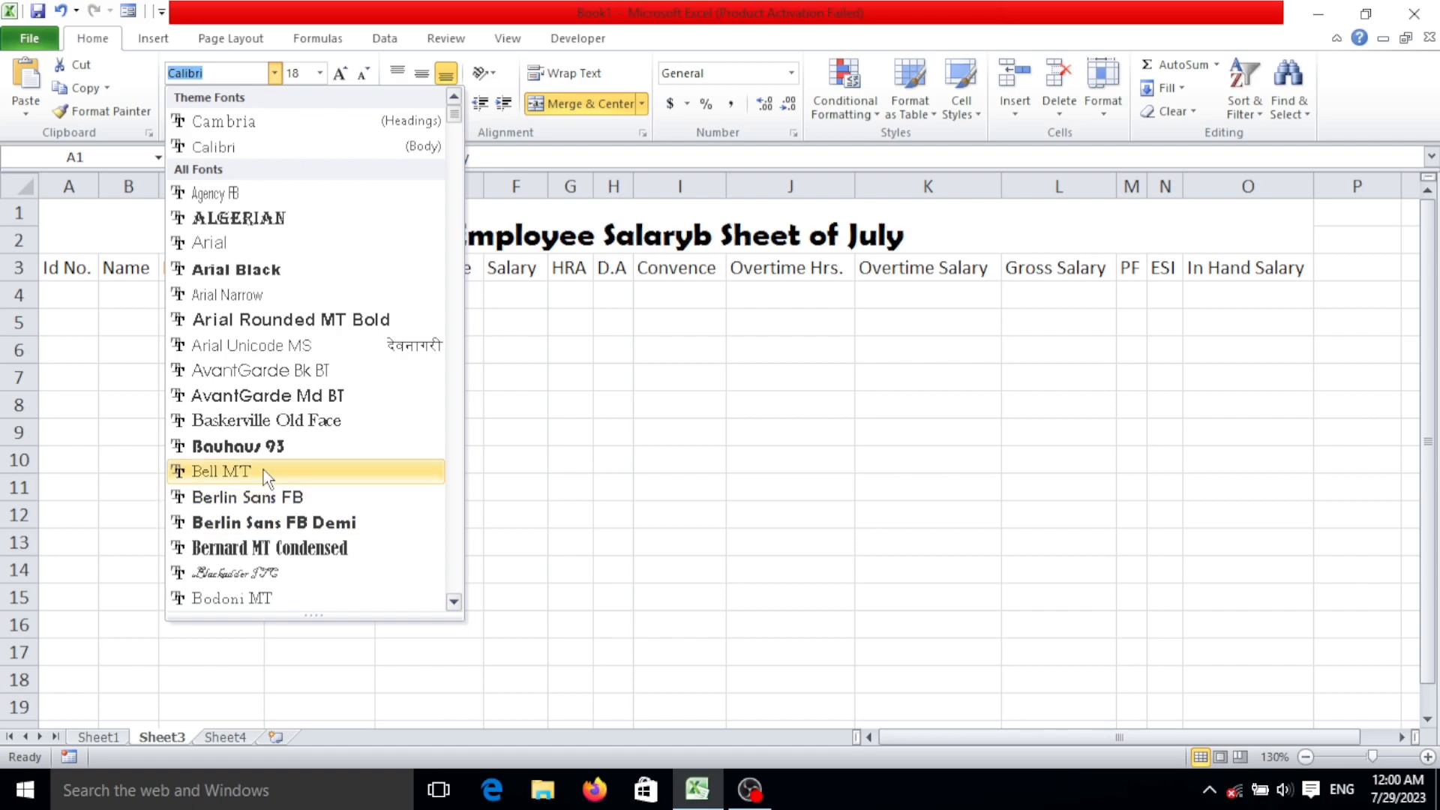
pyautogui.click(247, 269)
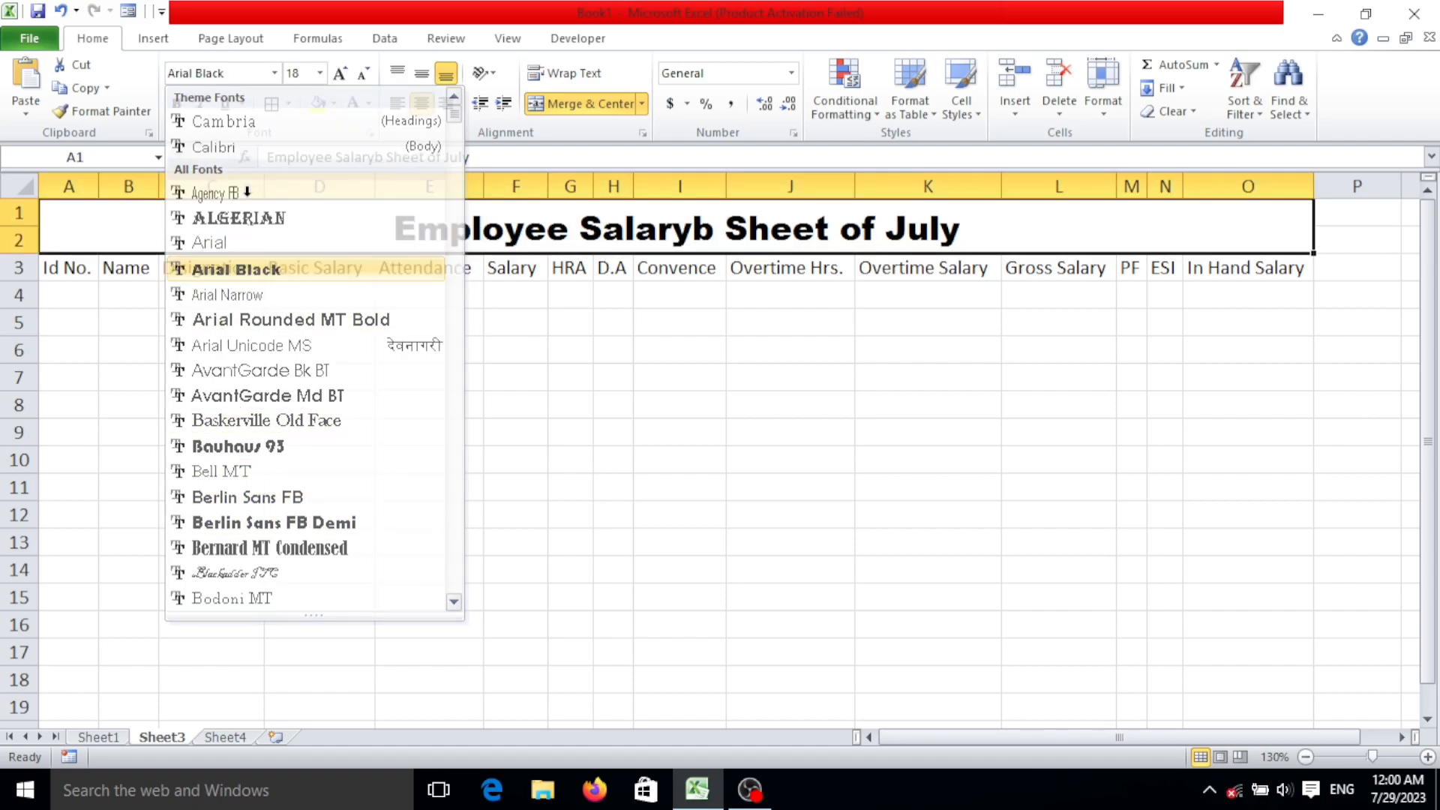
pyautogui.click(321, 73)
pyautogui.click(321, 73)
pyautogui.click(341, 73)
pyautogui.click(347, 74)
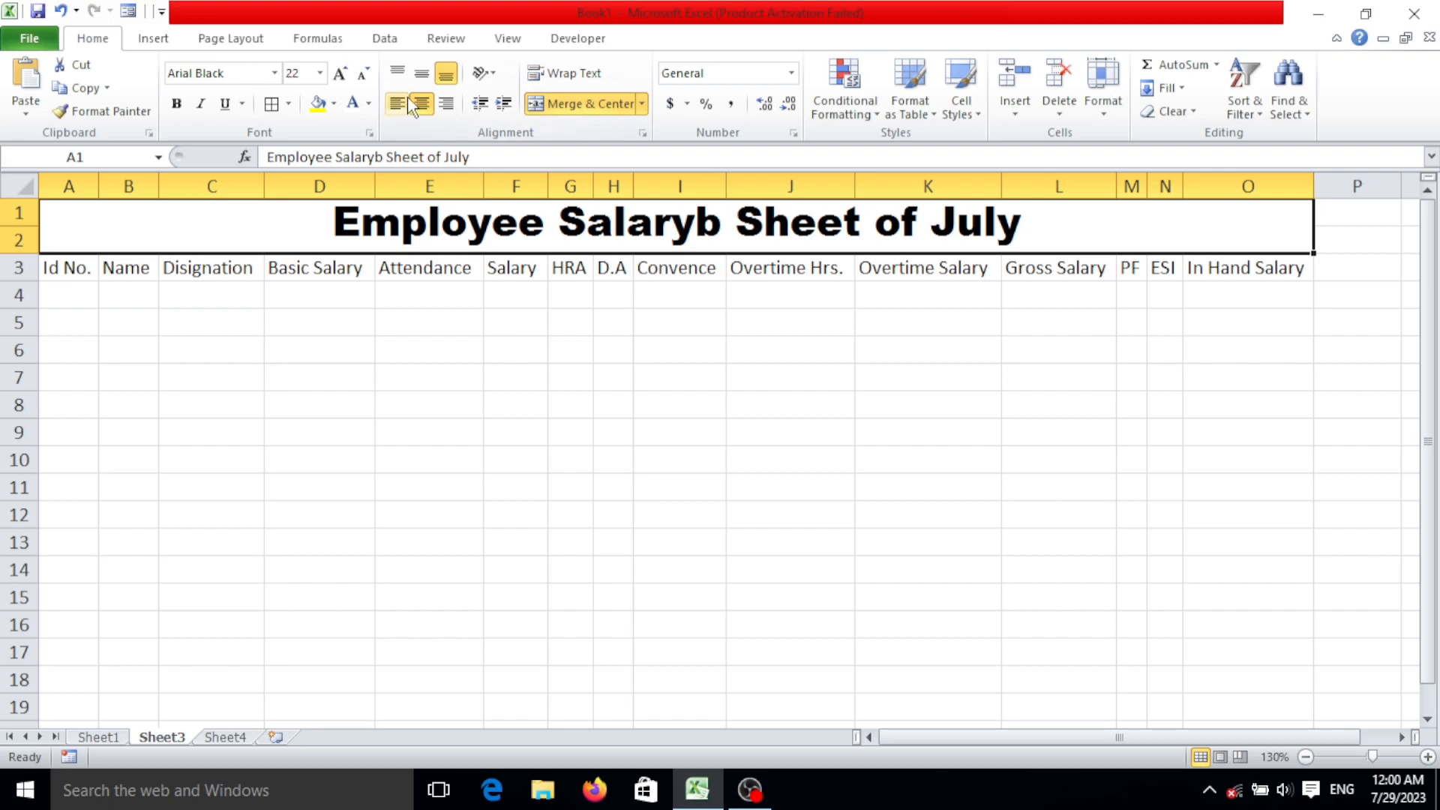
pyautogui.click(421, 73)
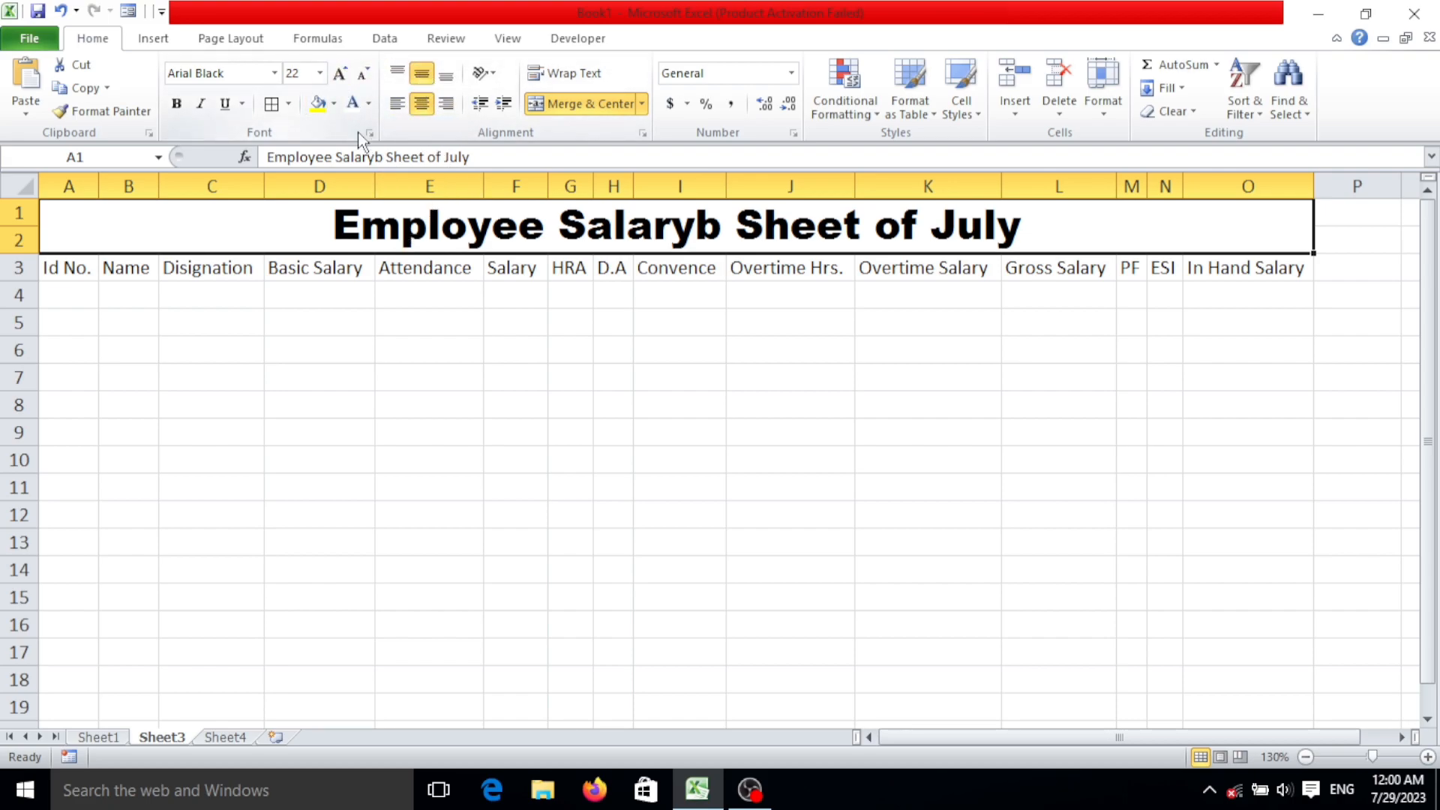
# Fill the merged title cell with dark red and set its text color to white.
pyautogui.click(334, 104)
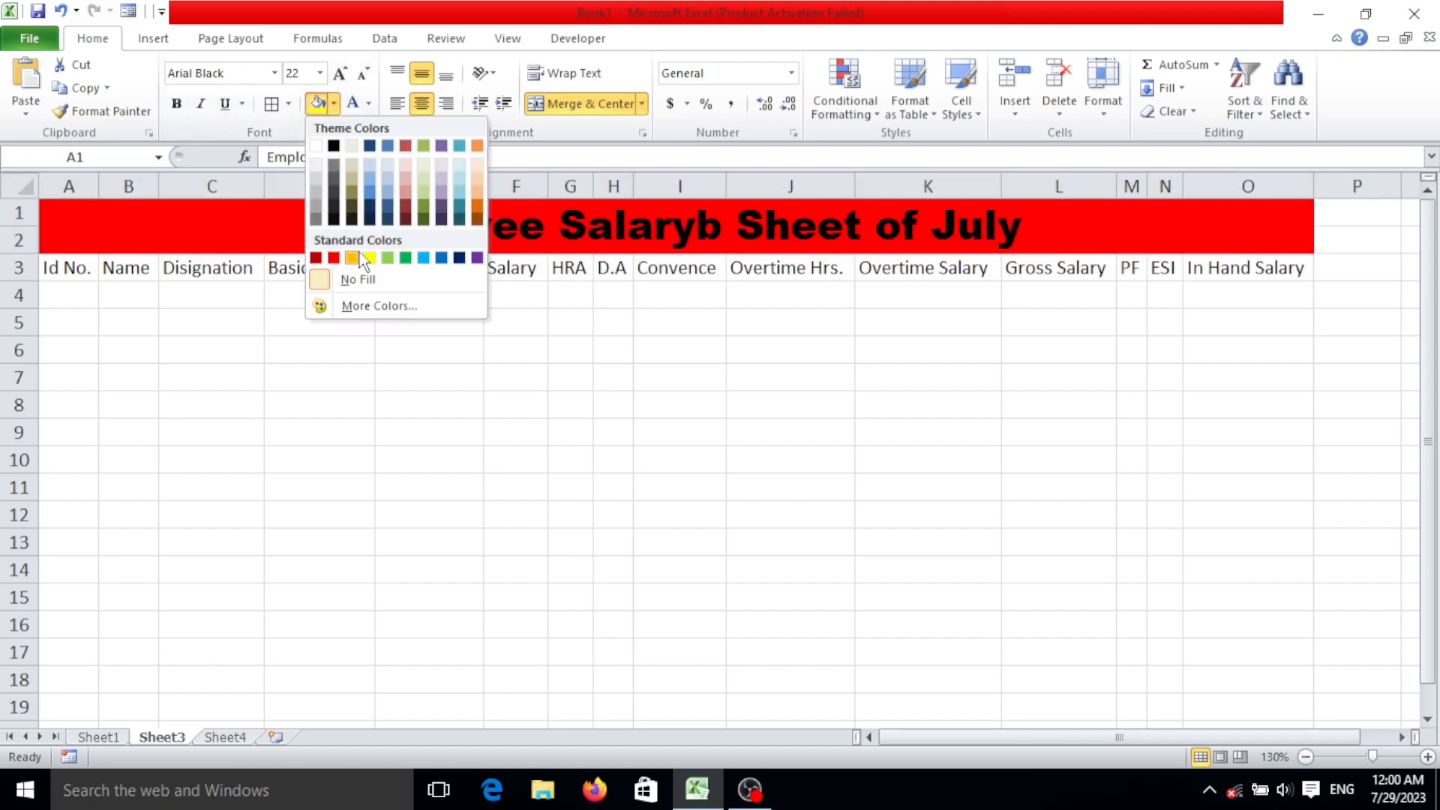
pyautogui.click(316, 258)
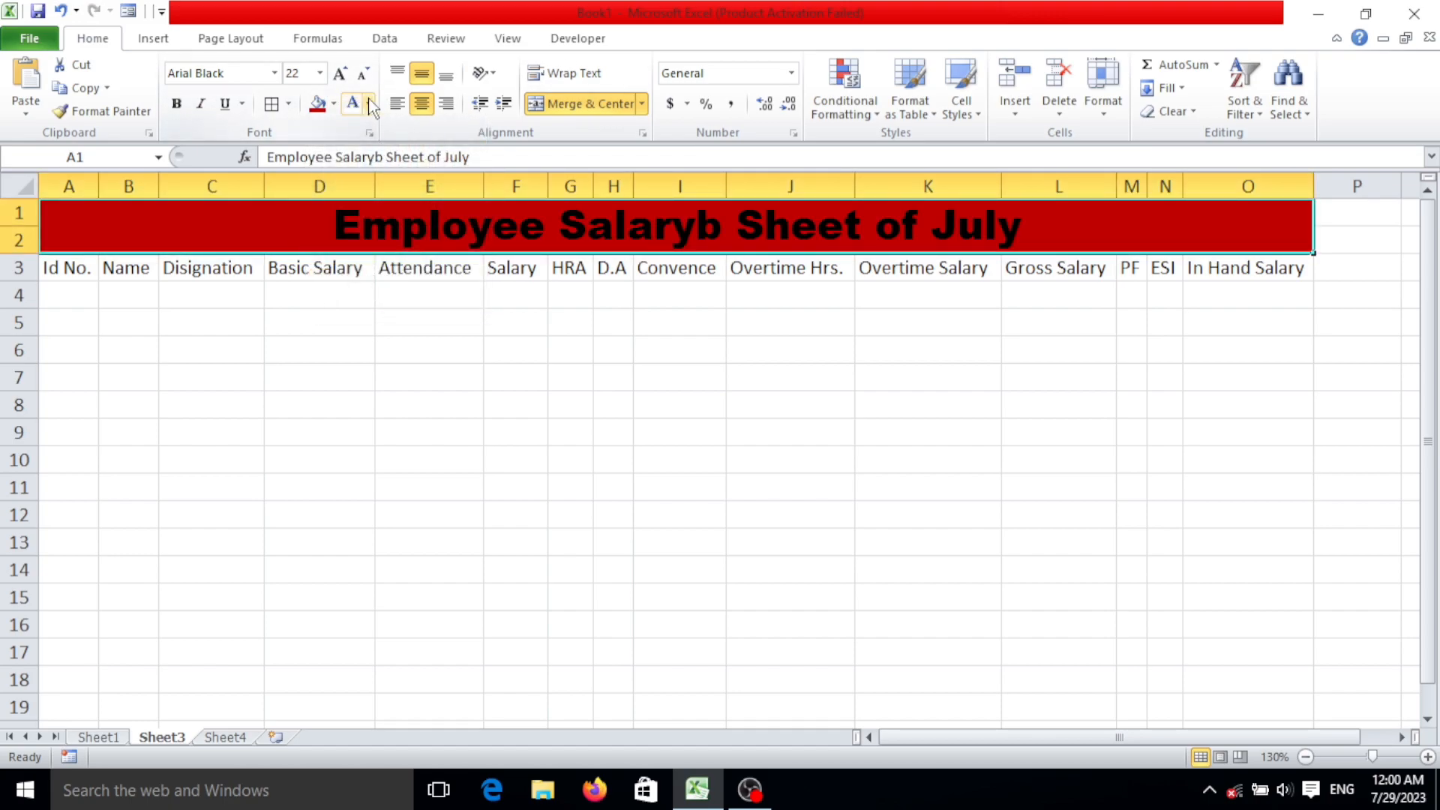
pyautogui.click(368, 103)
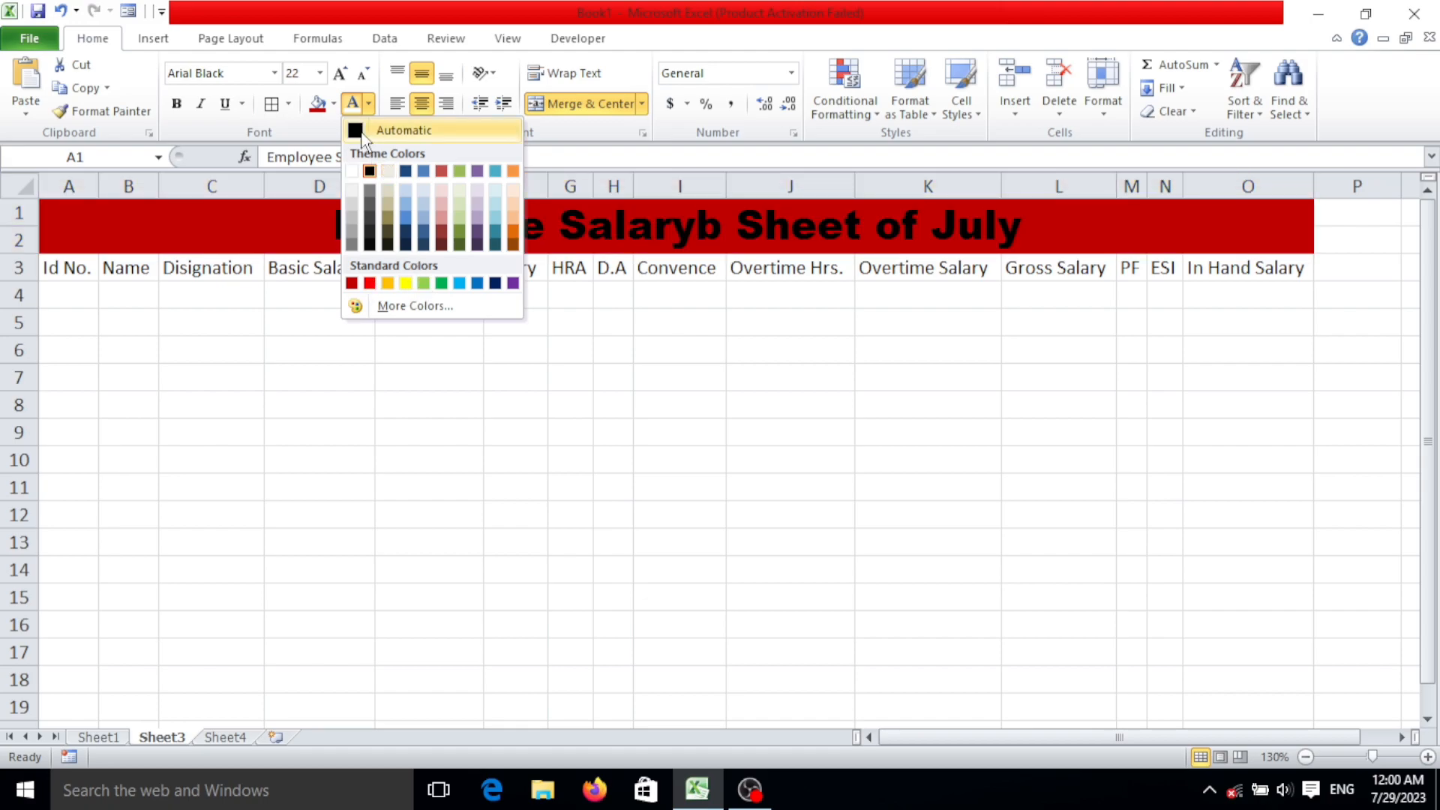
pyautogui.click(352, 171)
pyautogui.click(574, 350)
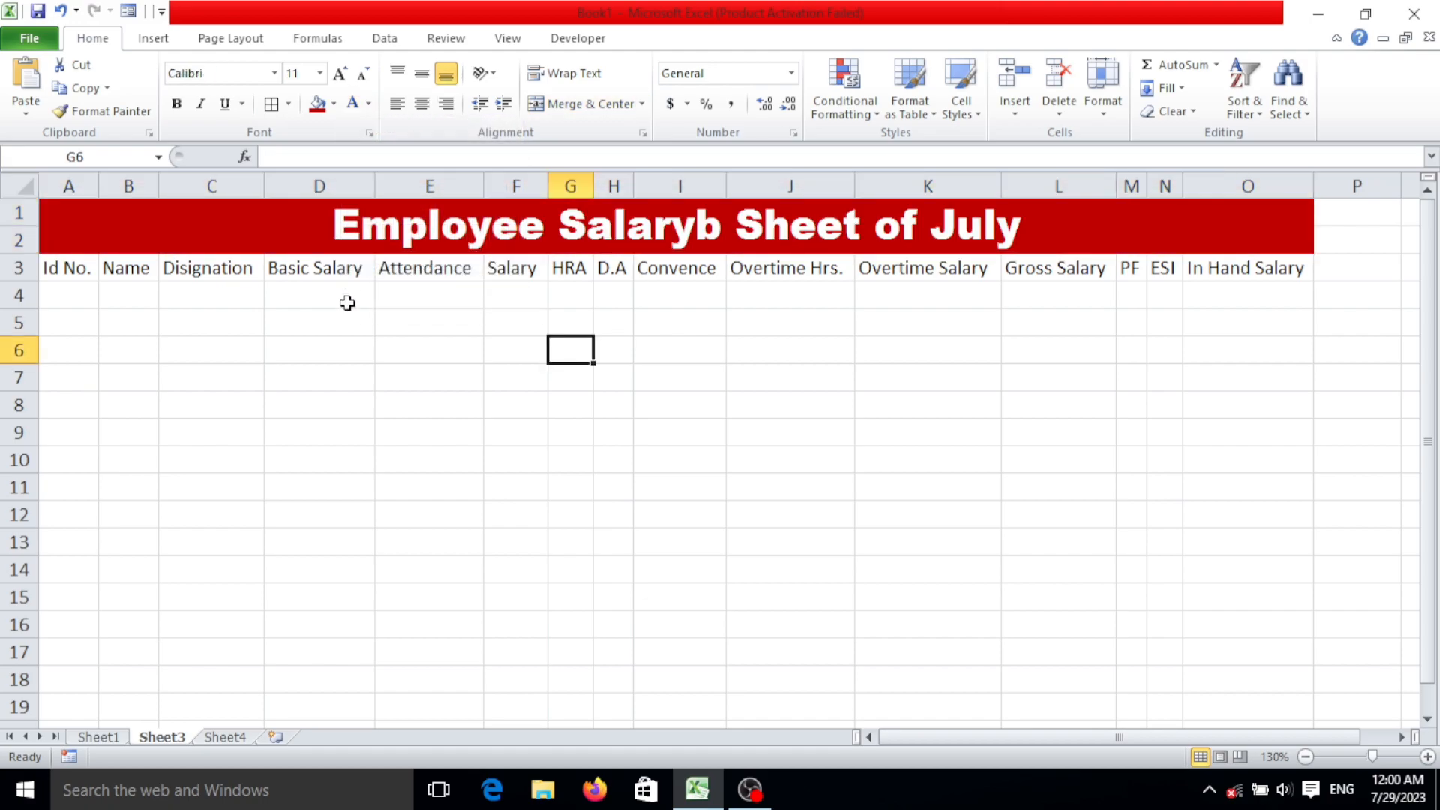
# Fill the headings in A3:O3 with yellow and make them bold.
pyautogui.moveTo(80, 276); pyautogui.dragTo(1249, 264)
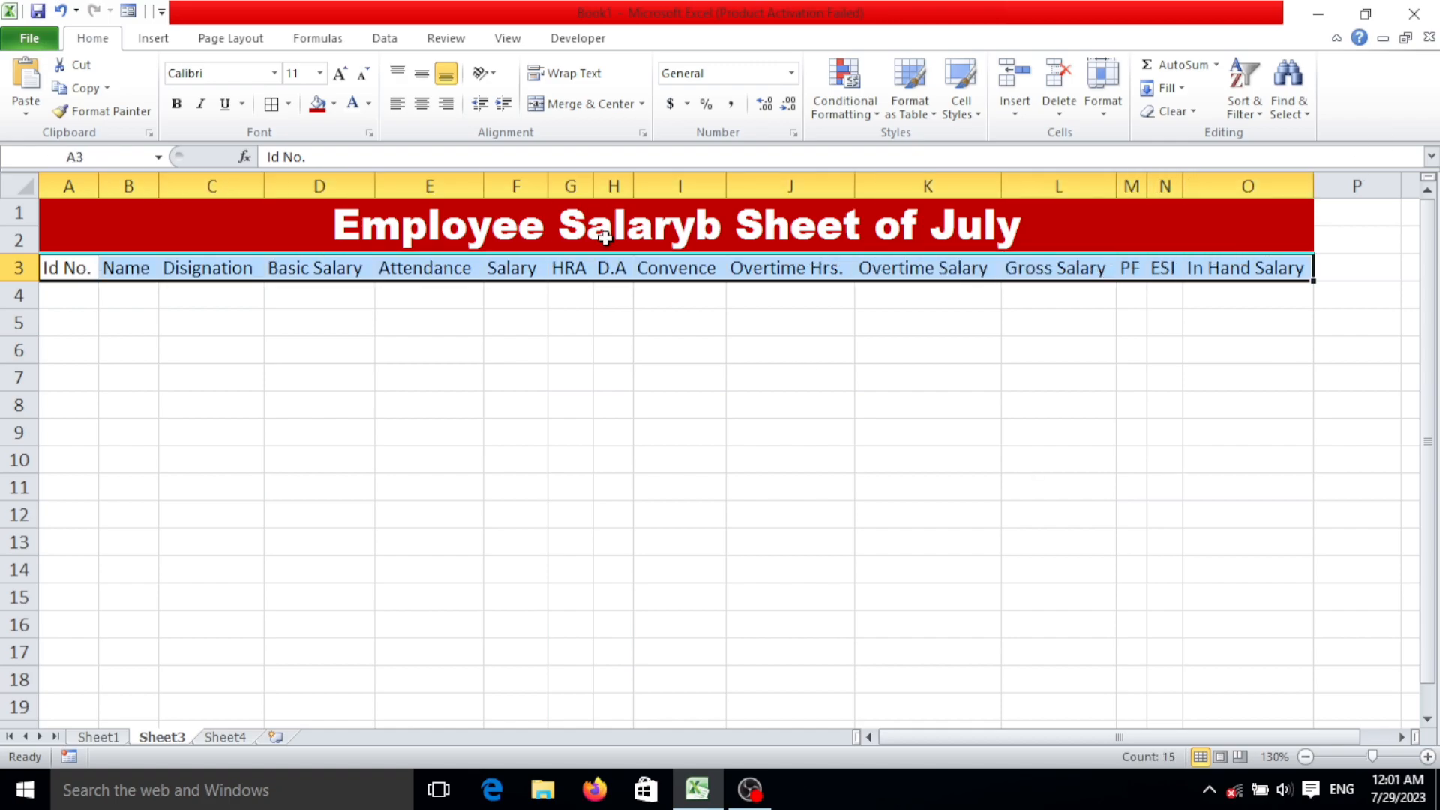
pyautogui.click(333, 104)
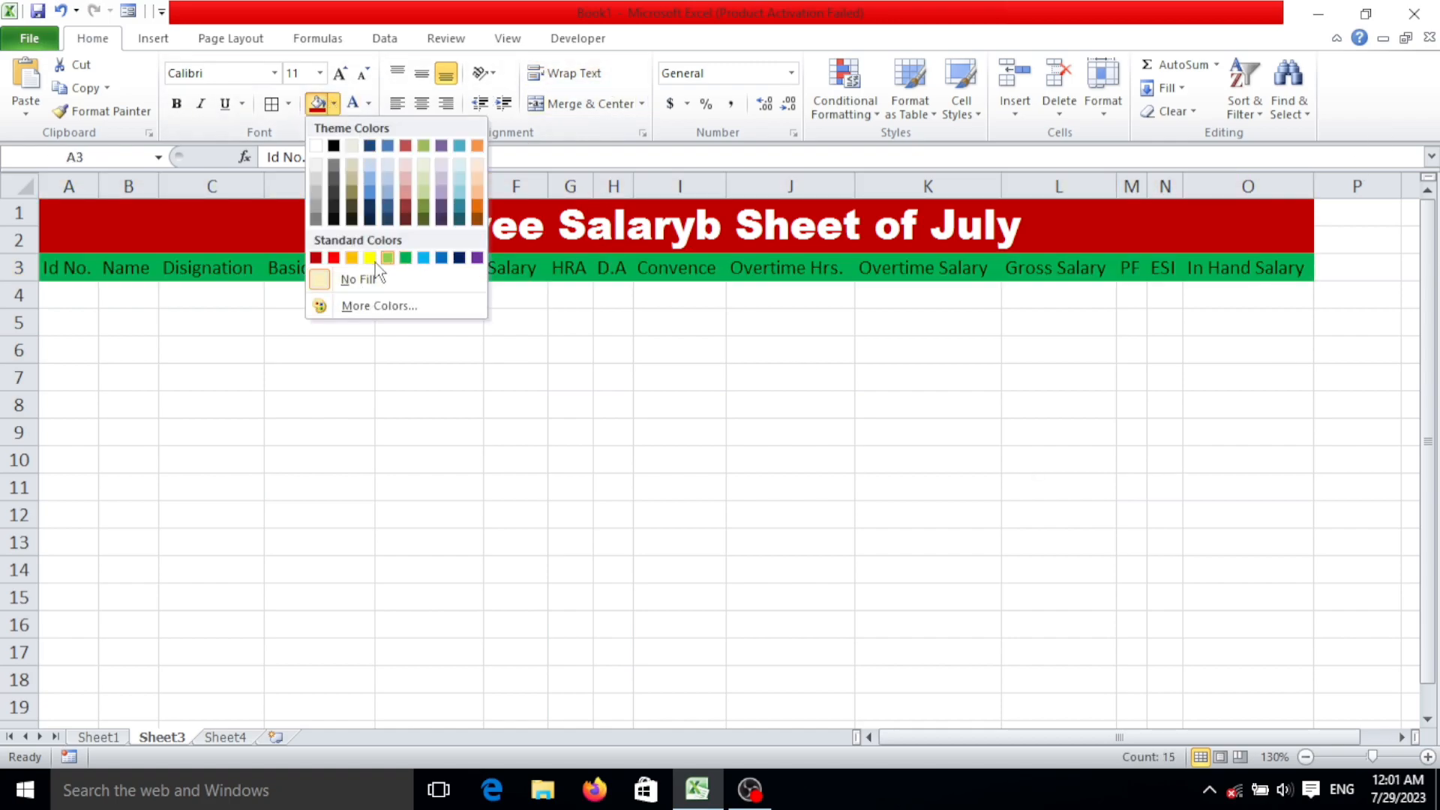
pyautogui.click(372, 261)
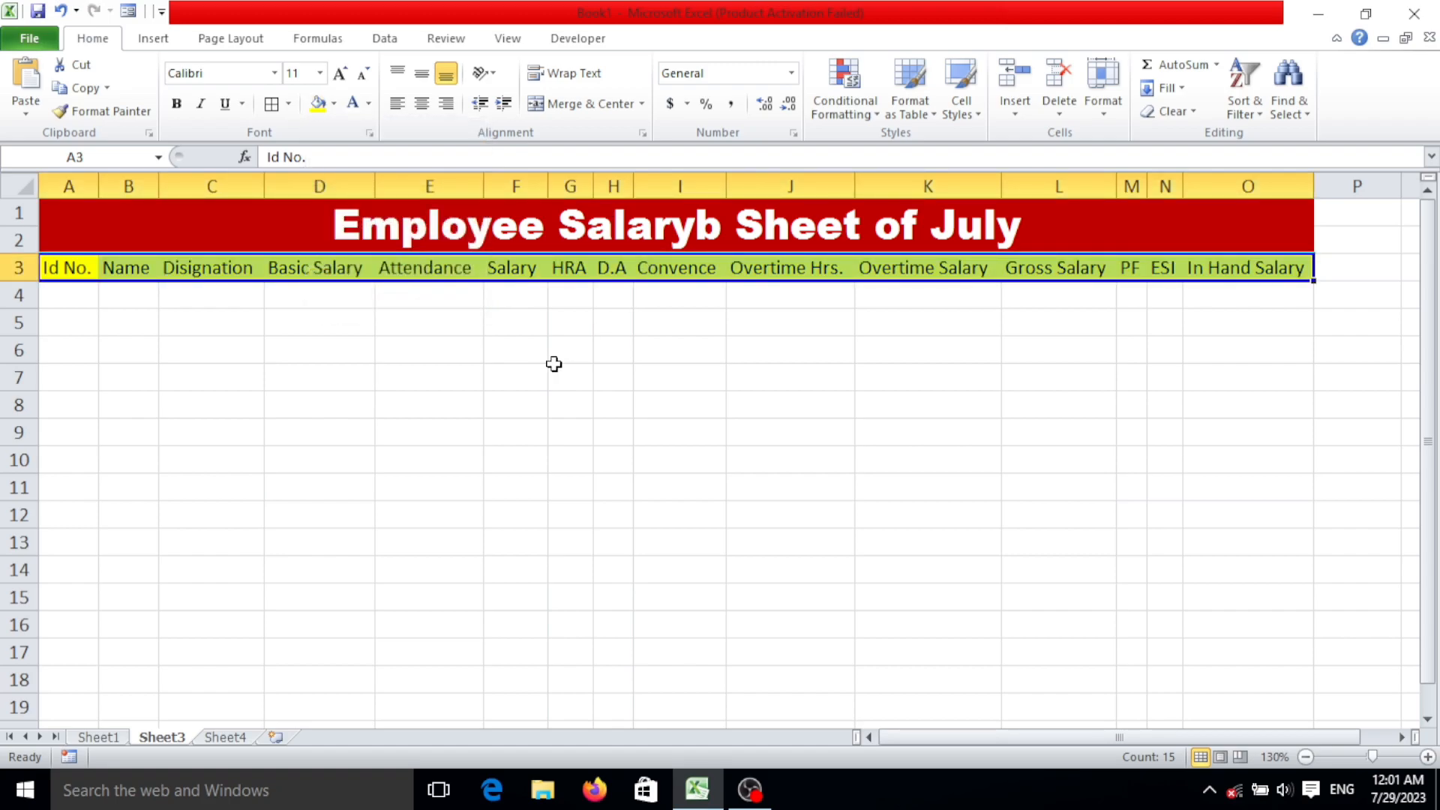
pyautogui.click(179, 107)
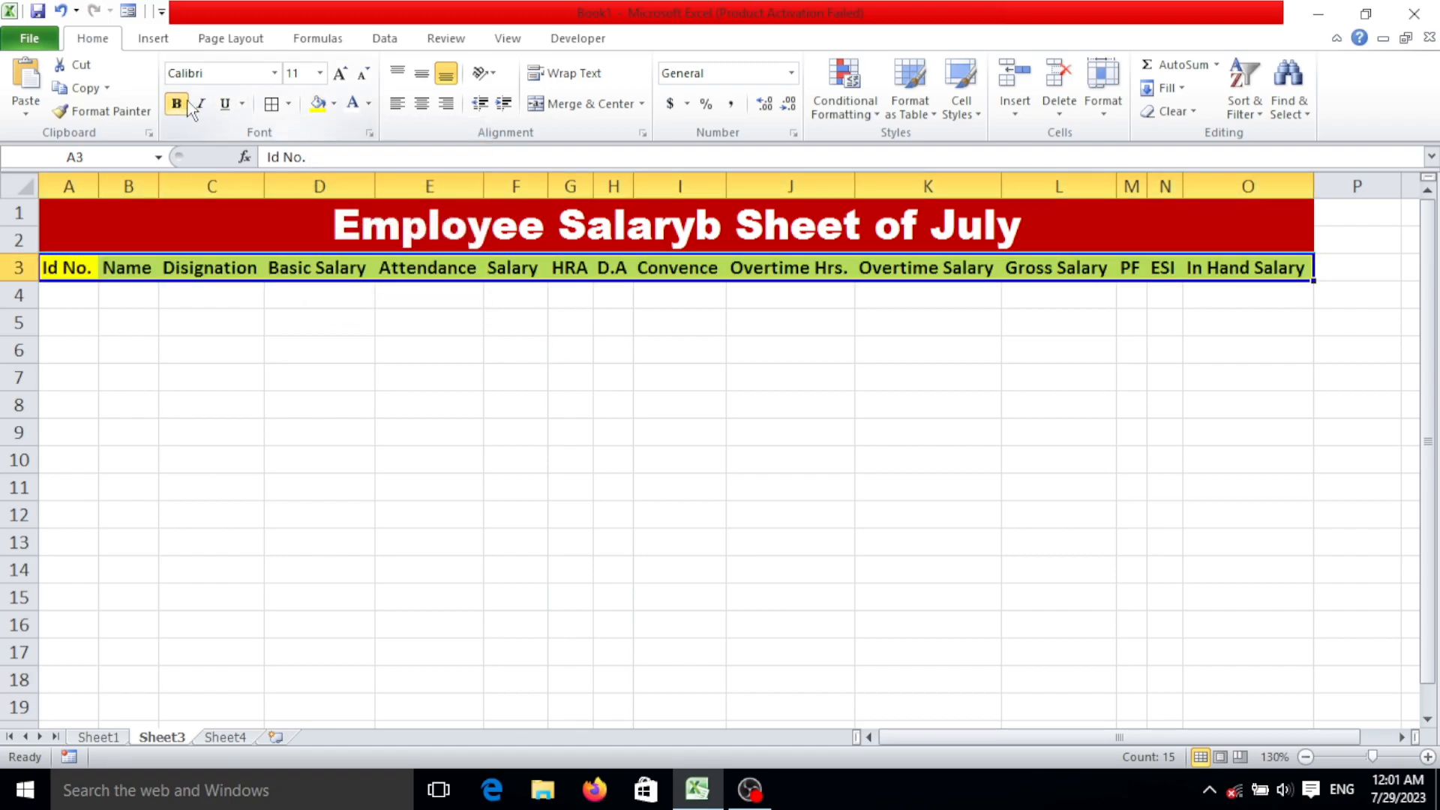
# Center the headings in A3:O3 horizontally and vertically and turn on text wrapping for them.
pyautogui.click(422, 104)
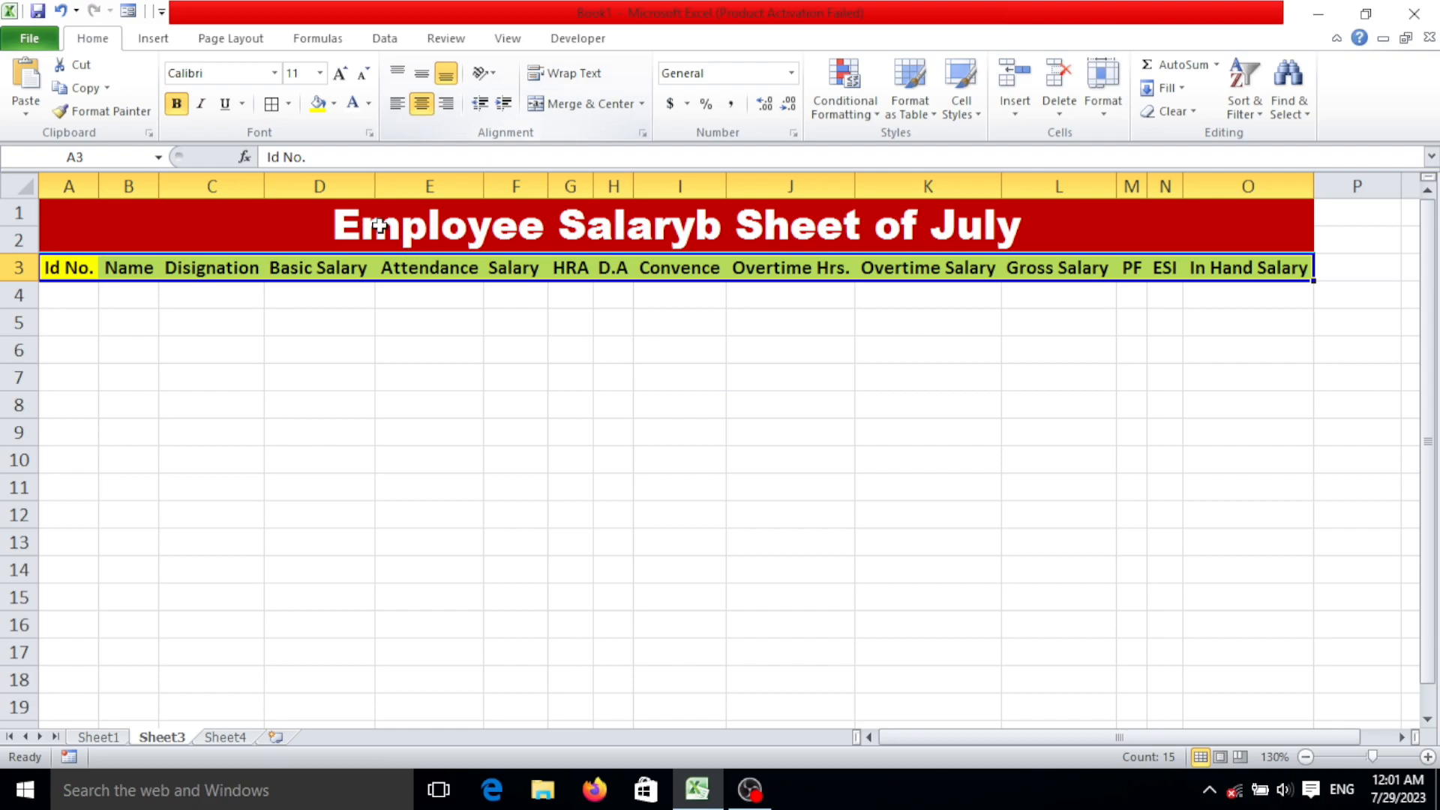
pyautogui.click(416, 71)
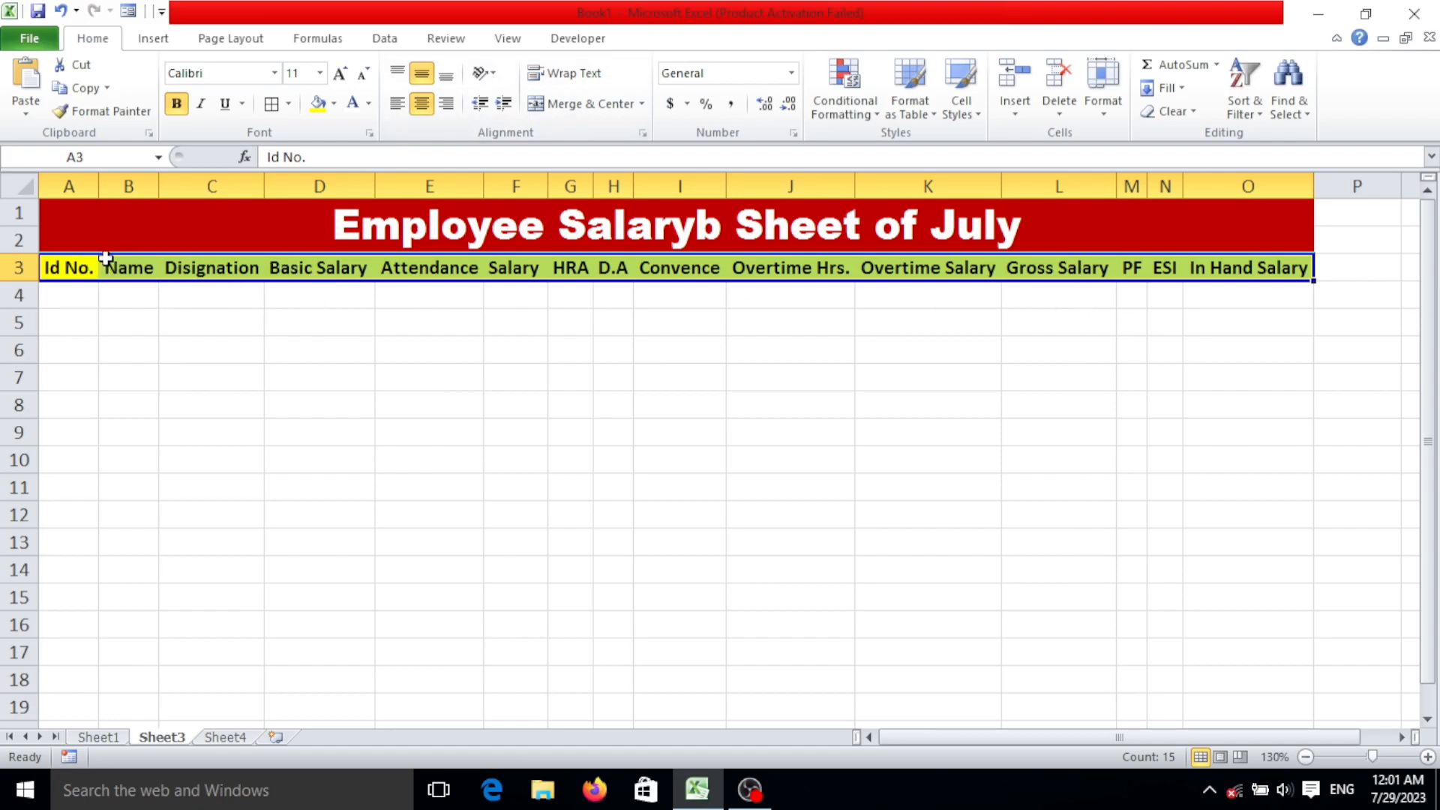
pyautogui.click(573, 72)
pyautogui.click(360, 351)
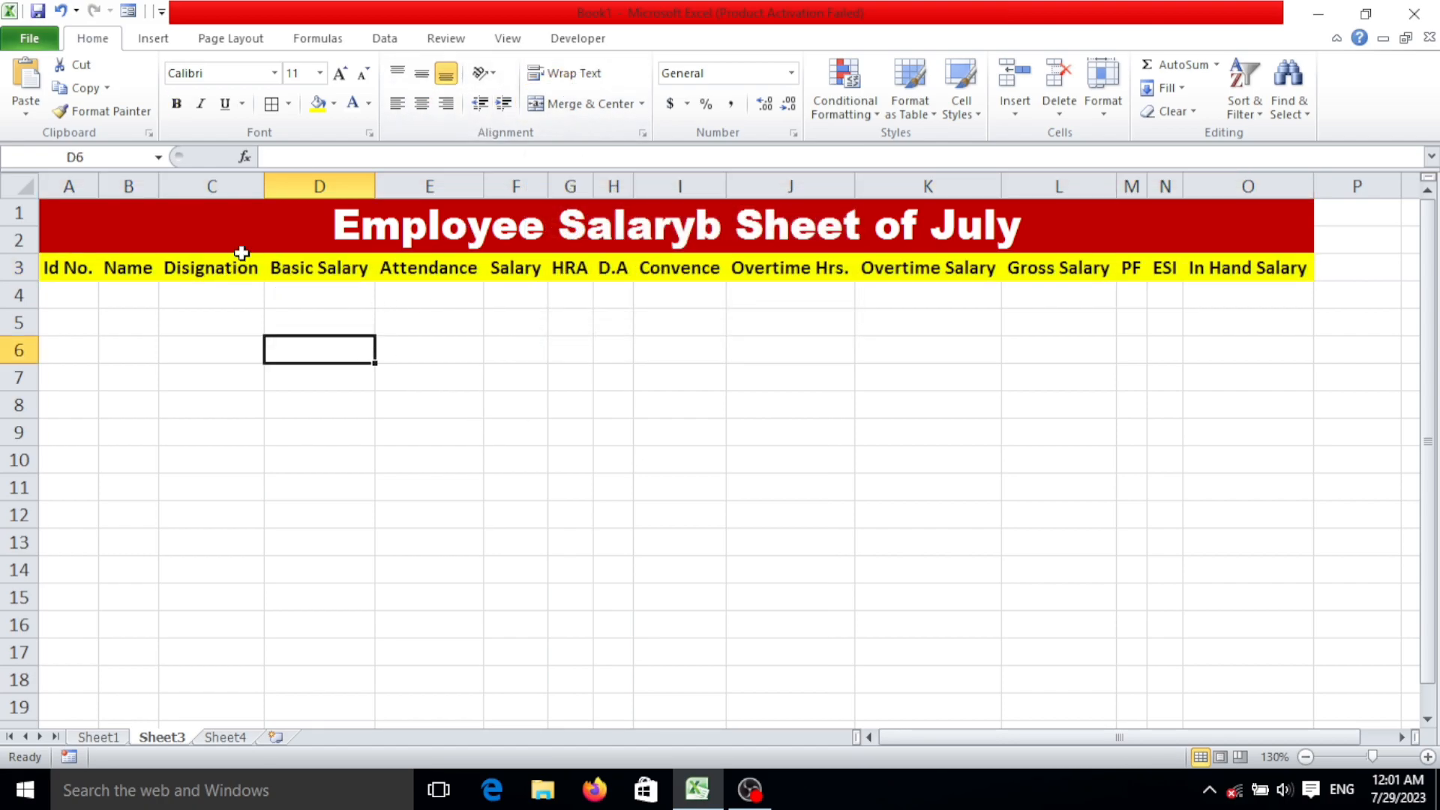
# Make row 3 about twice as tall and narrow column D so "Basic Salary" wraps onto two lines.
pyautogui.moveTo(376, 186); pyautogui.dragTo(383, 186)
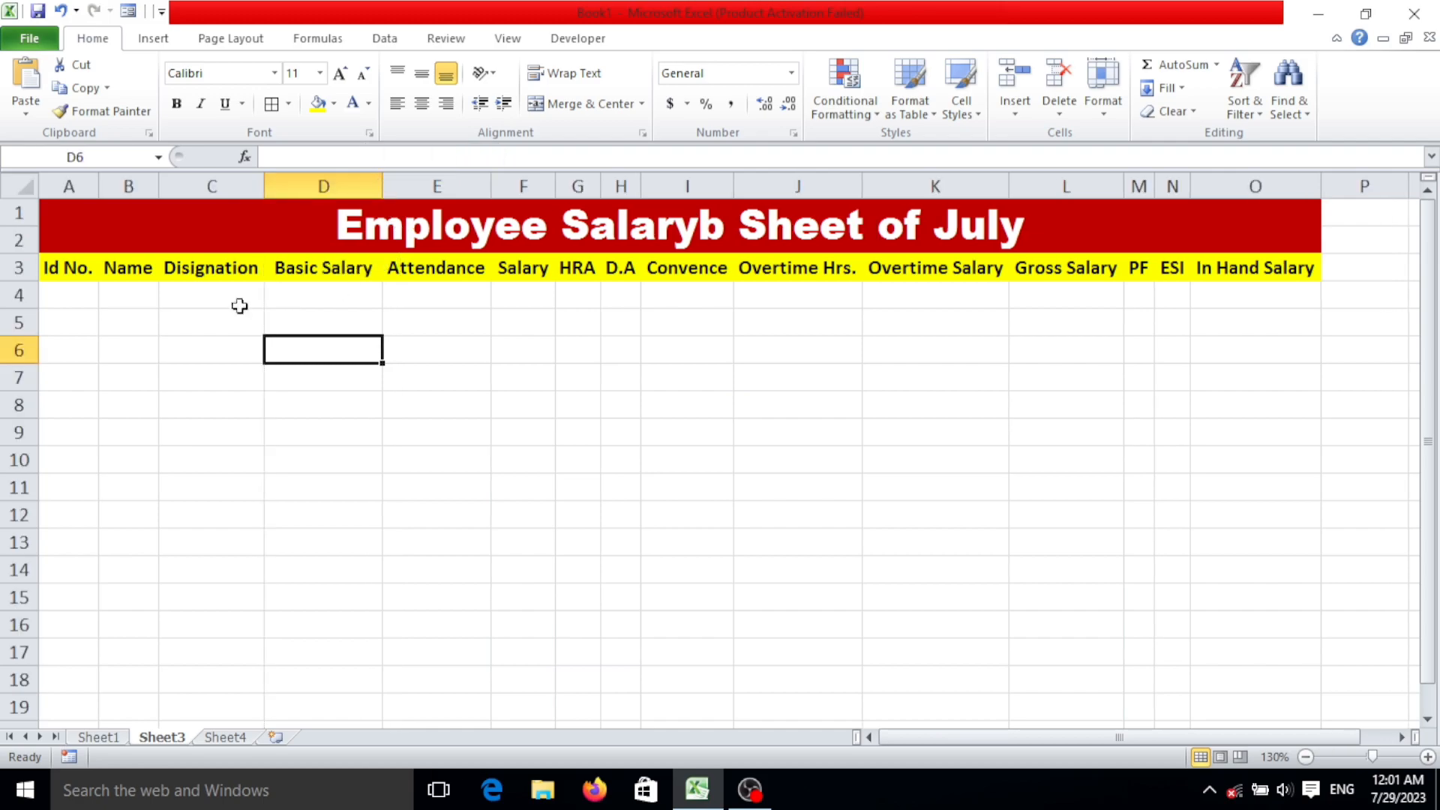
pyautogui.moveTo(25, 279); pyautogui.dragTo(22, 314)
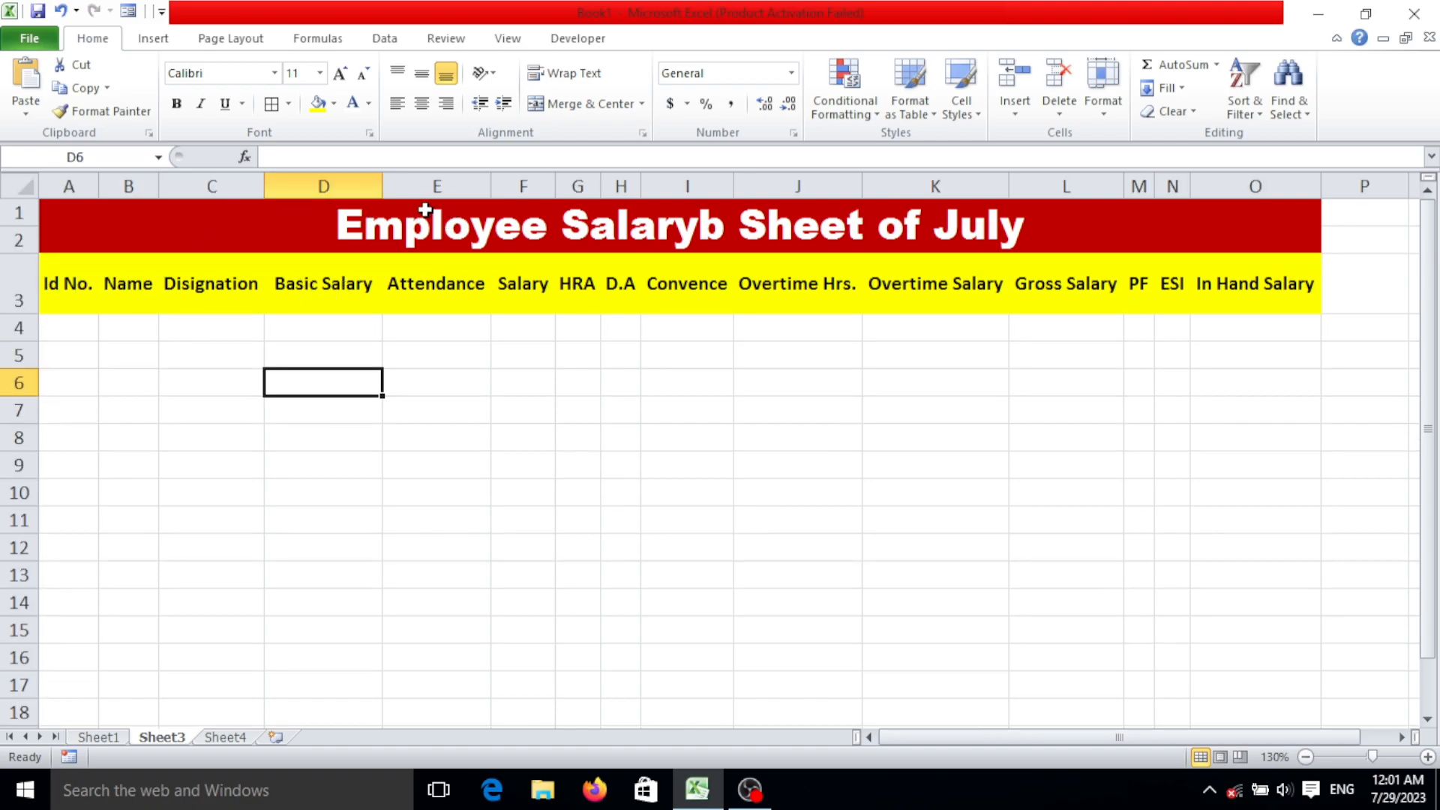
pyautogui.moveTo(386, 195); pyautogui.dragTo(357, 195)
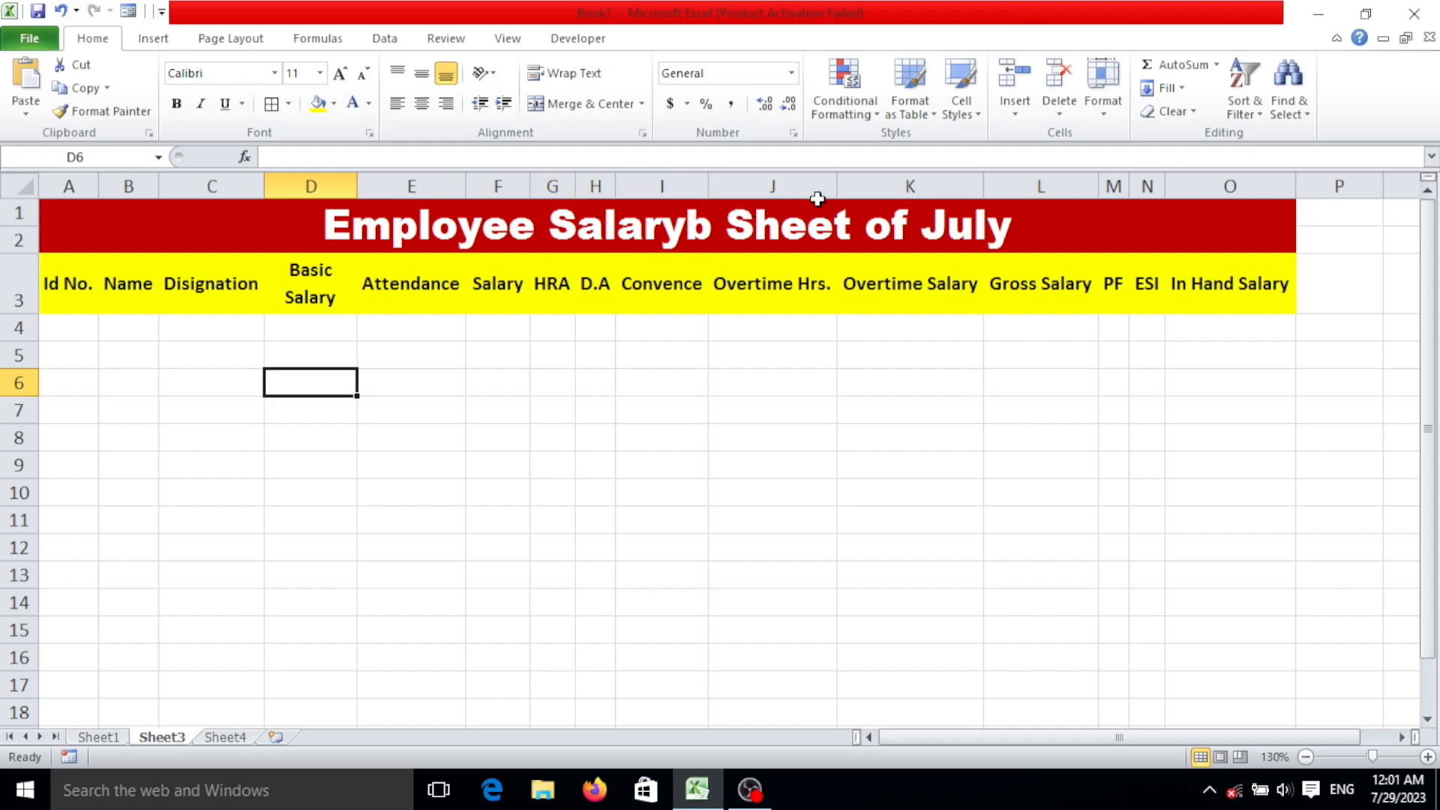
# Narrow columns J, K, L and O so that their headings wrap onto two lines.
pyautogui.moveTo(836, 187); pyautogui.dragTo(800, 195)
pyautogui.moveTo(947, 186); pyautogui.dragTo(911, 185)
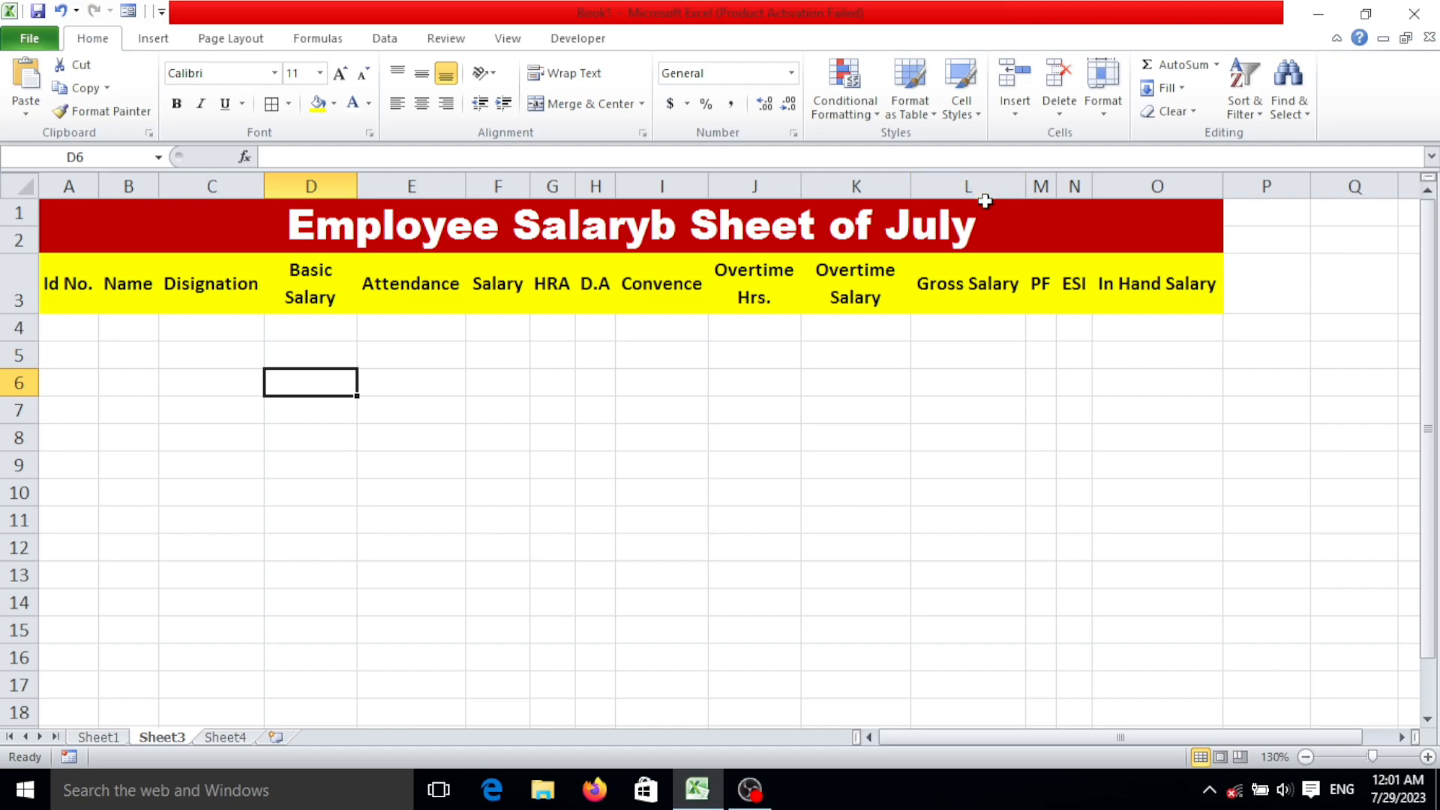
pyautogui.moveTo(1026, 183); pyautogui.dragTo(1074, 195)
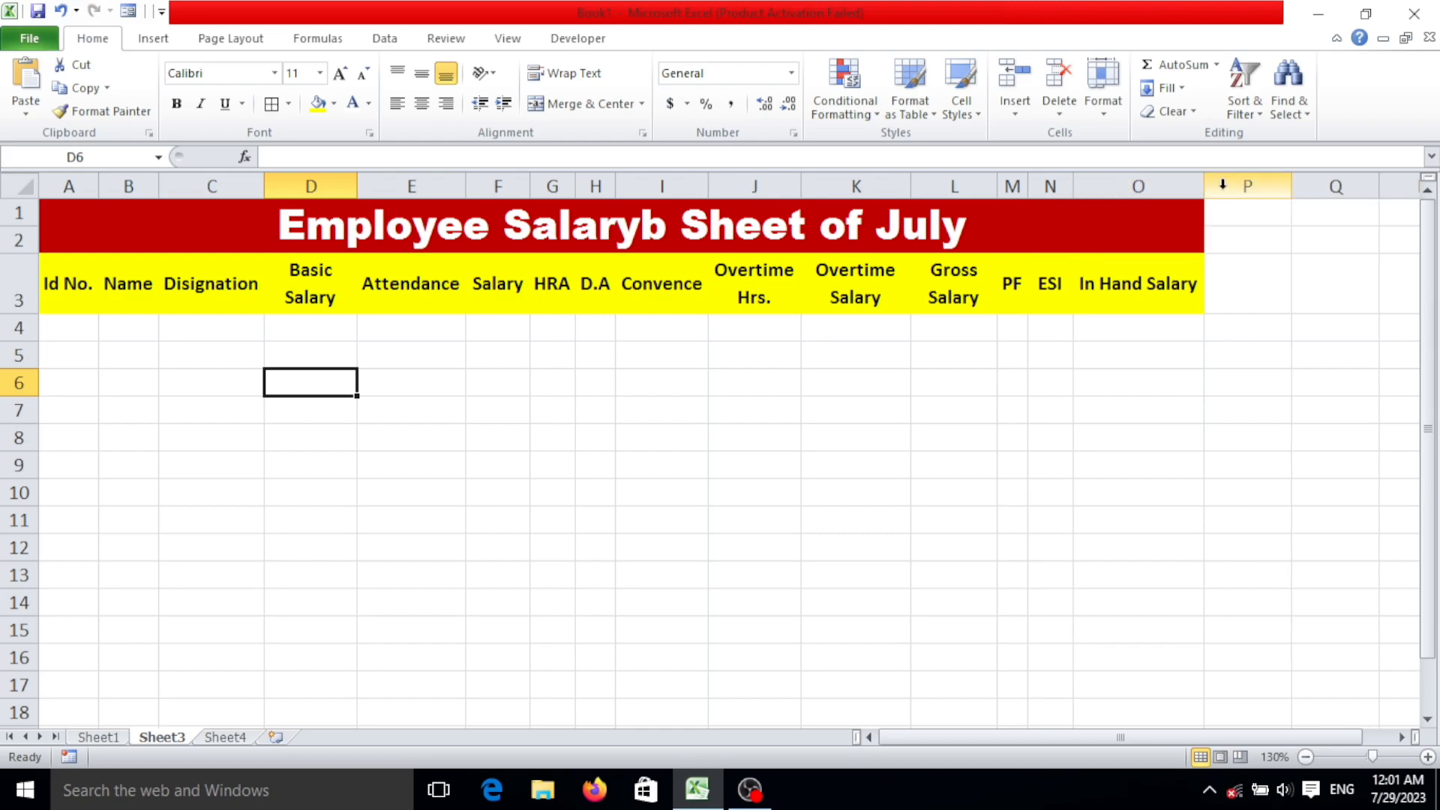
pyautogui.moveTo(1204, 187); pyautogui.dragTo(1166, 191)
# Apply All Borders to the title, the heading row and the blank rows below across columns A to O.
pyautogui.moveTo(803, 230); pyautogui.dragTo(765, 731)
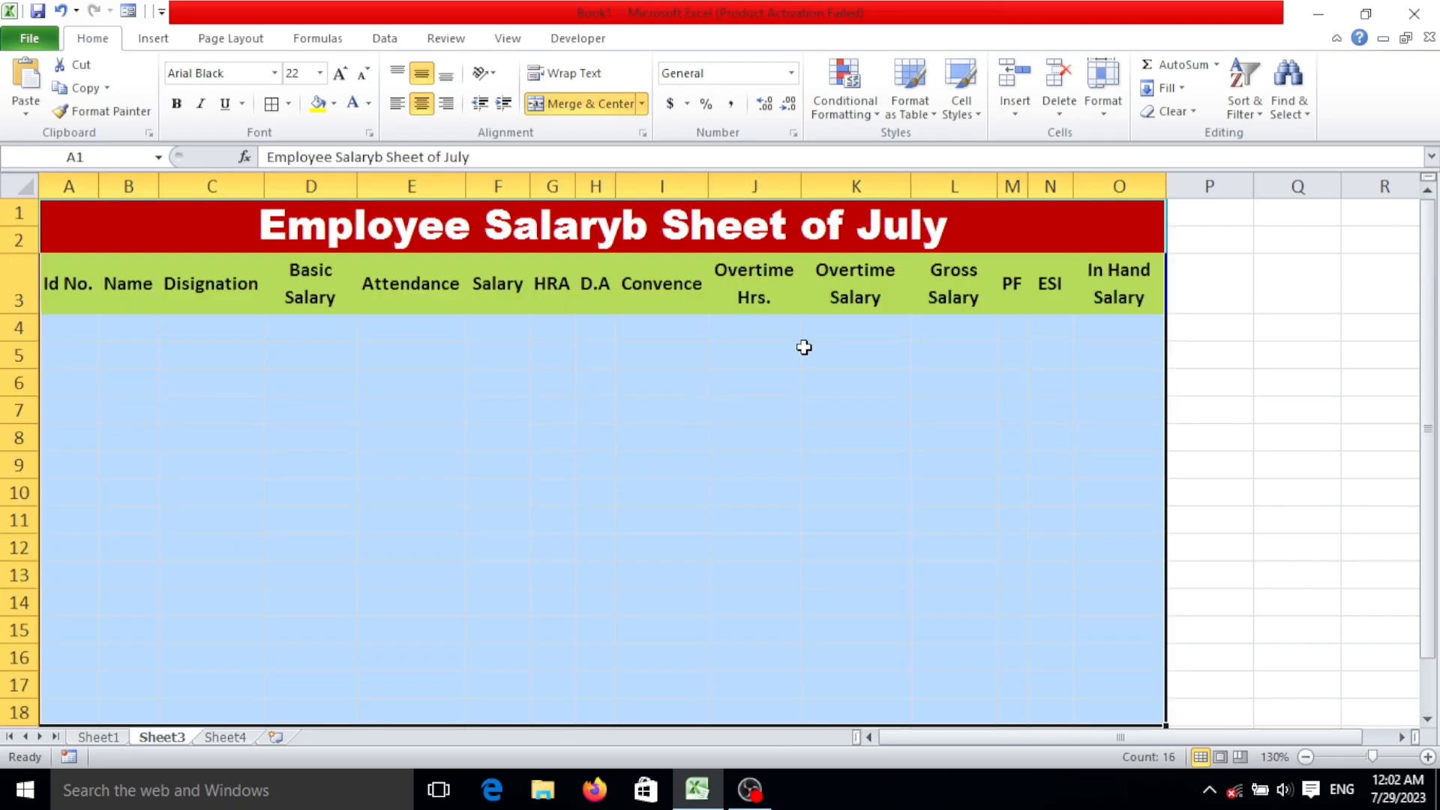
pyautogui.moveTo(745, 228); pyautogui.dragTo(730, 614)
pyautogui.scroll(2, 730, 614)
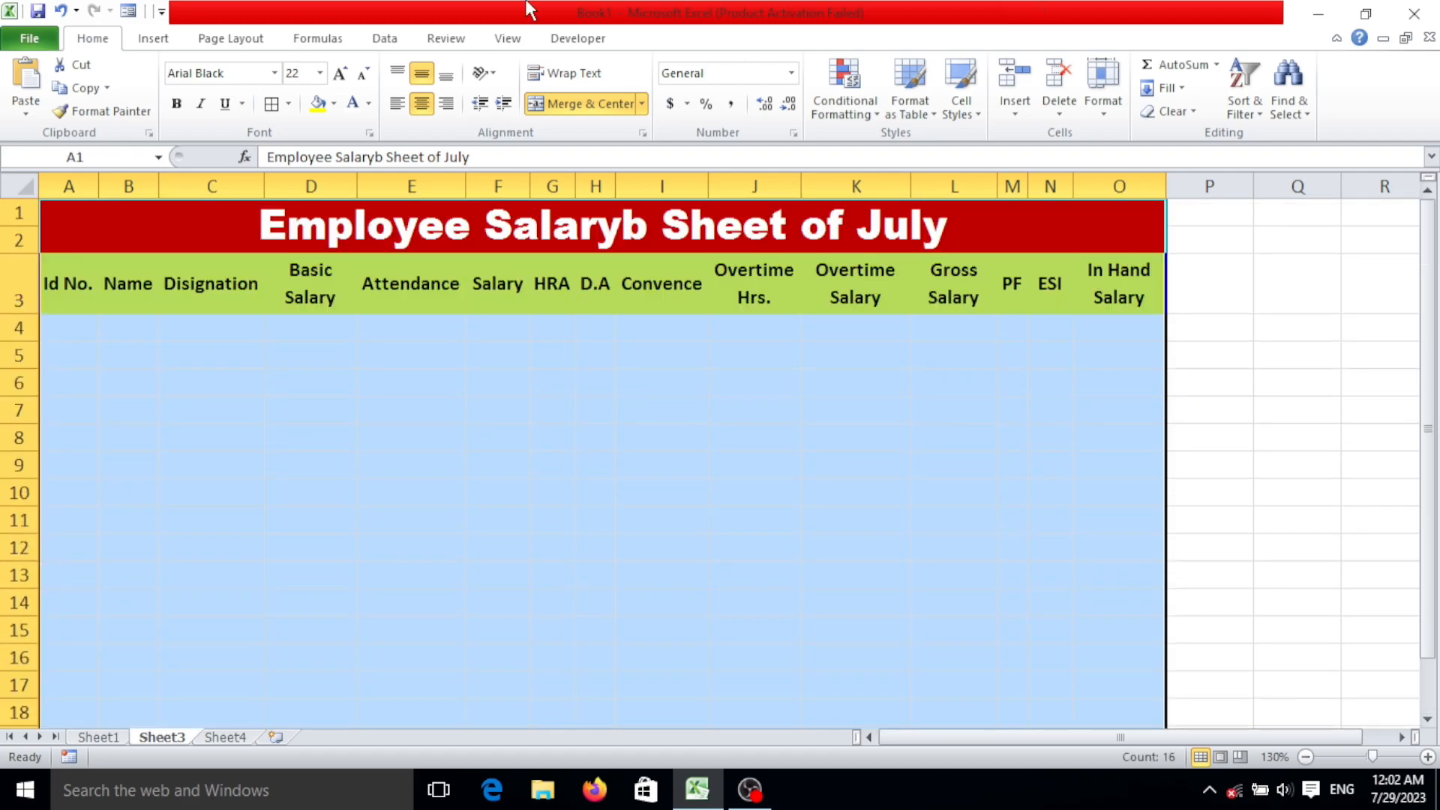
pyautogui.click(289, 102)
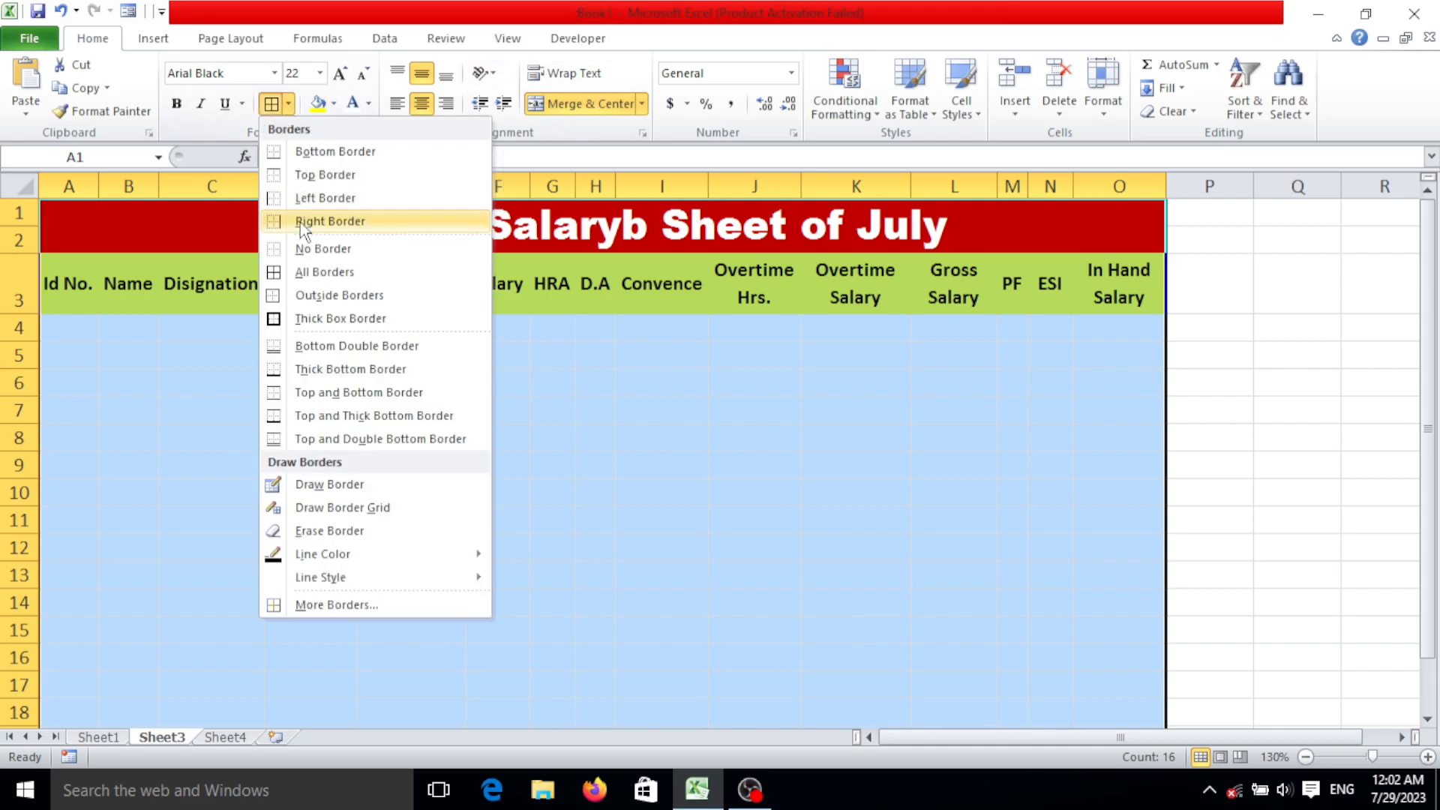
pyautogui.click(323, 270)
pyautogui.click(311, 372)
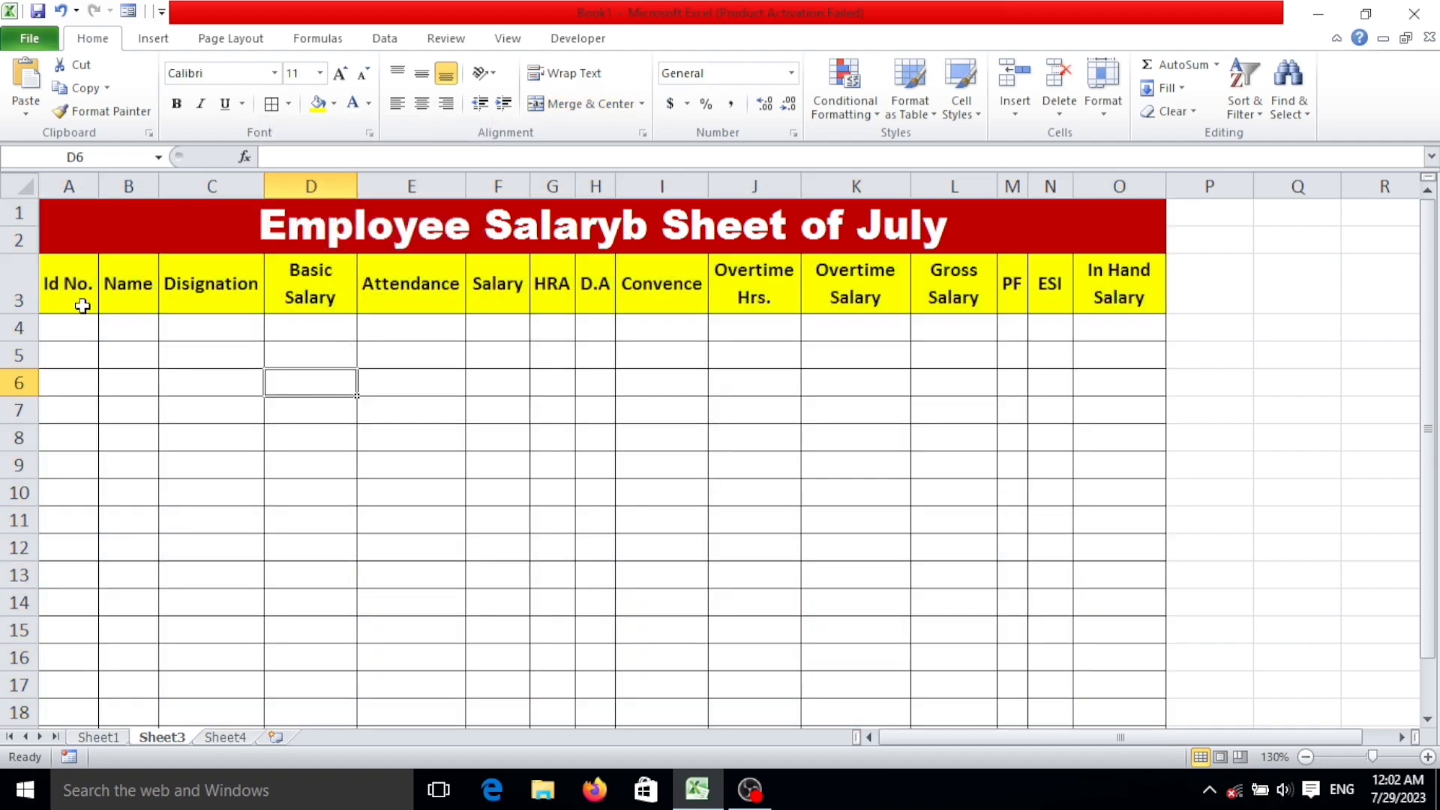
# Widen column A slightly to give the "Id No." heading more room.
pyautogui.moveTo(103, 180); pyautogui.dragTo(120, 182)
pyautogui.click(109, 328)
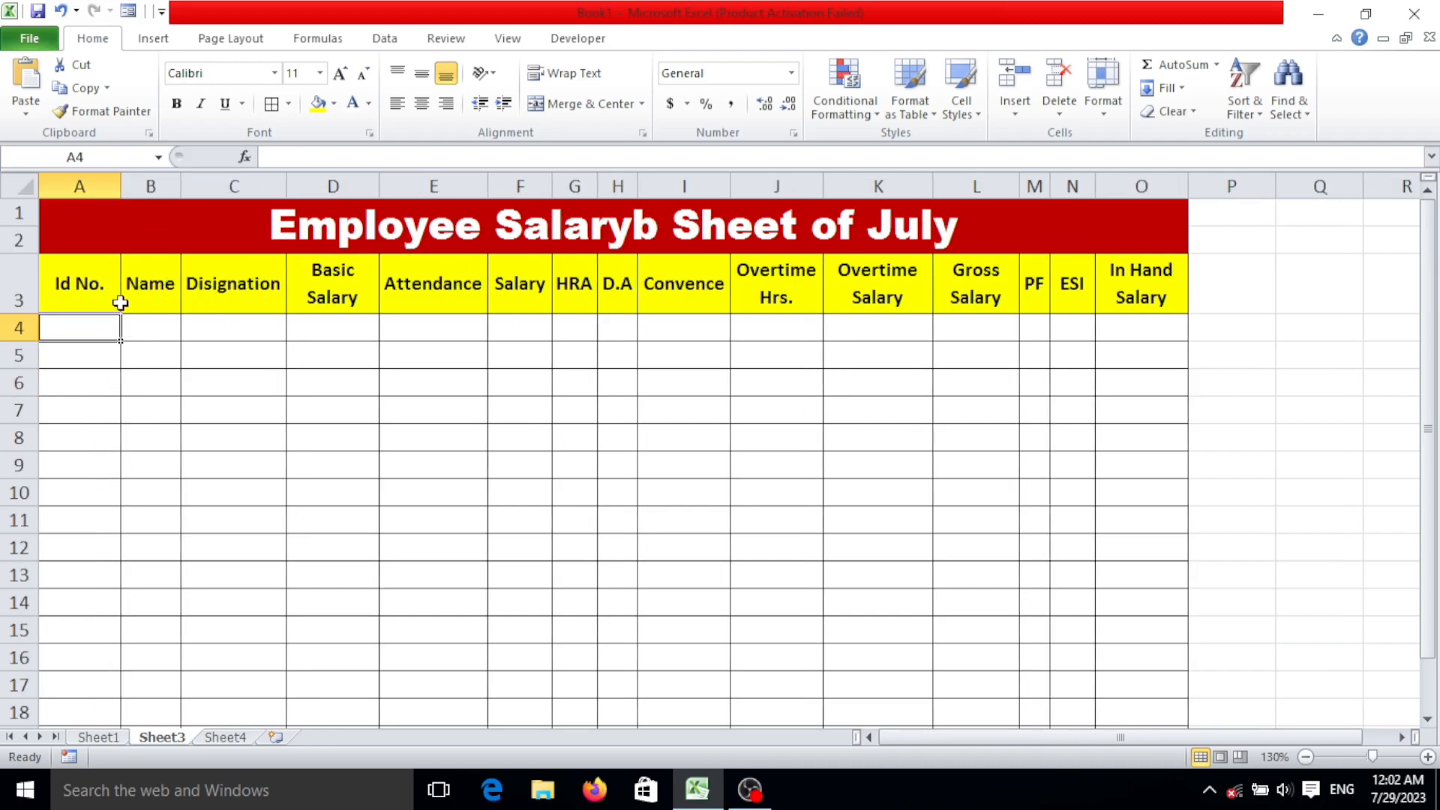
# Top-align the headings in A3:O3 and reduce the height of row 3 slightly.
pyautogui.moveTo(72, 292); pyautogui.dragTo(1118, 294)
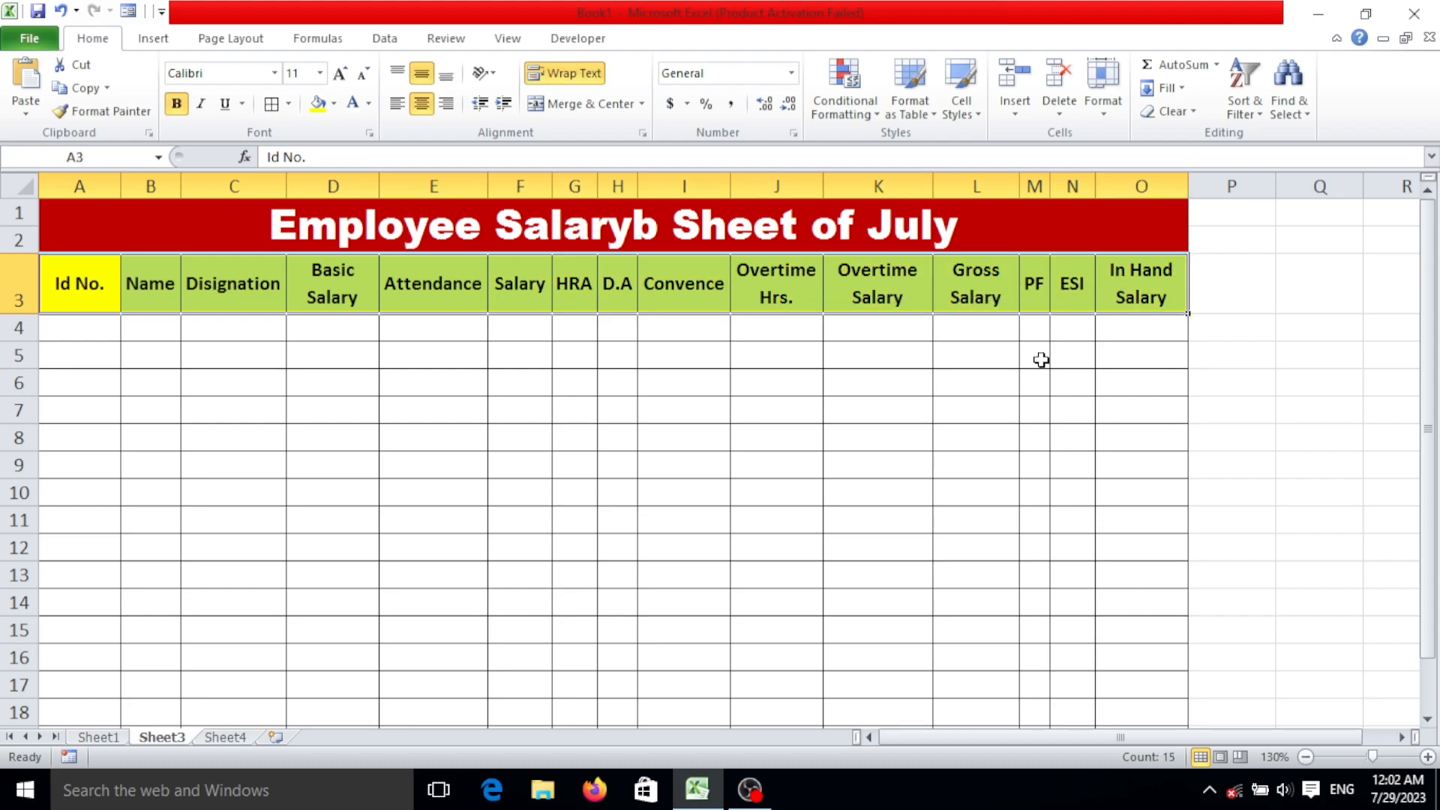
pyautogui.click(396, 73)
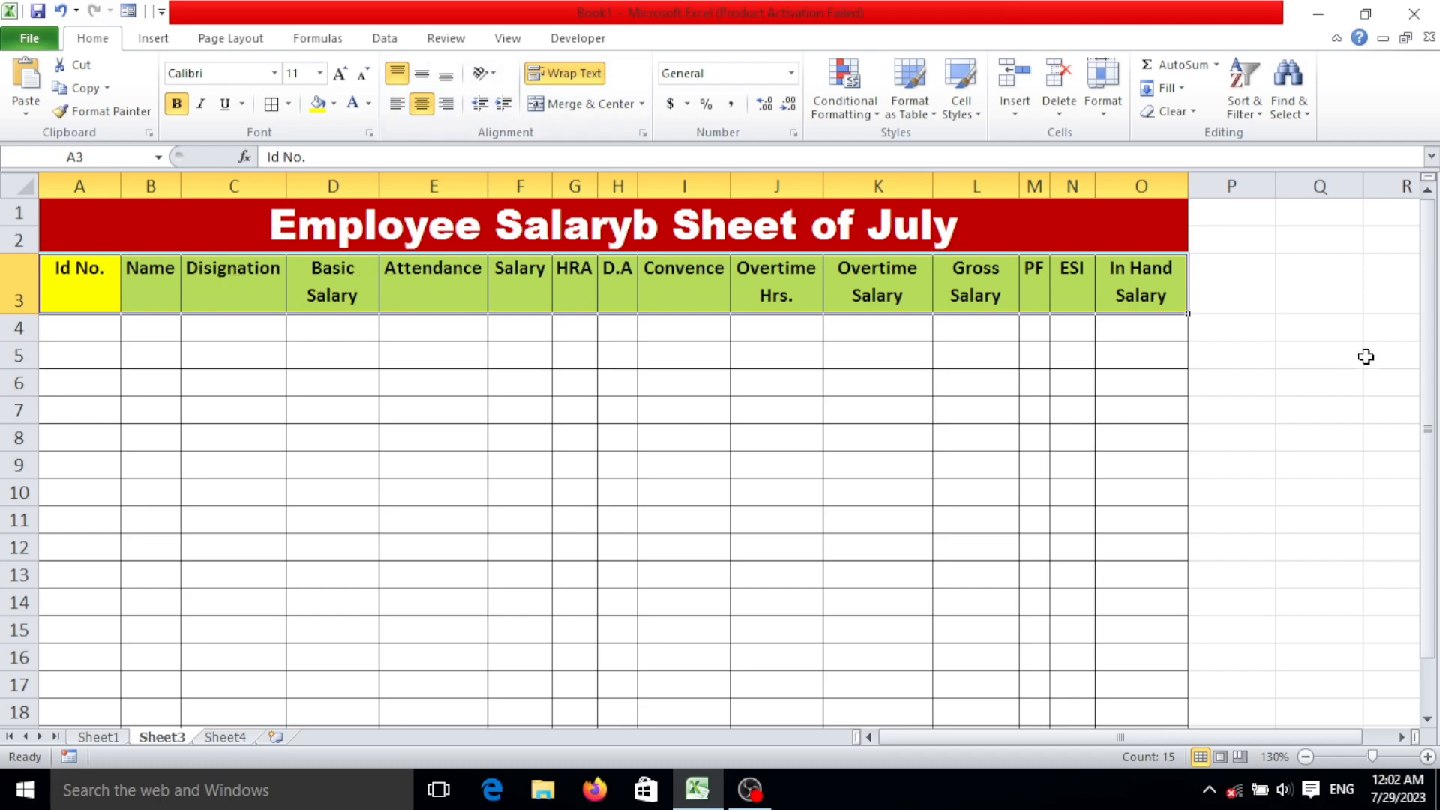
pyautogui.click(1143, 335)
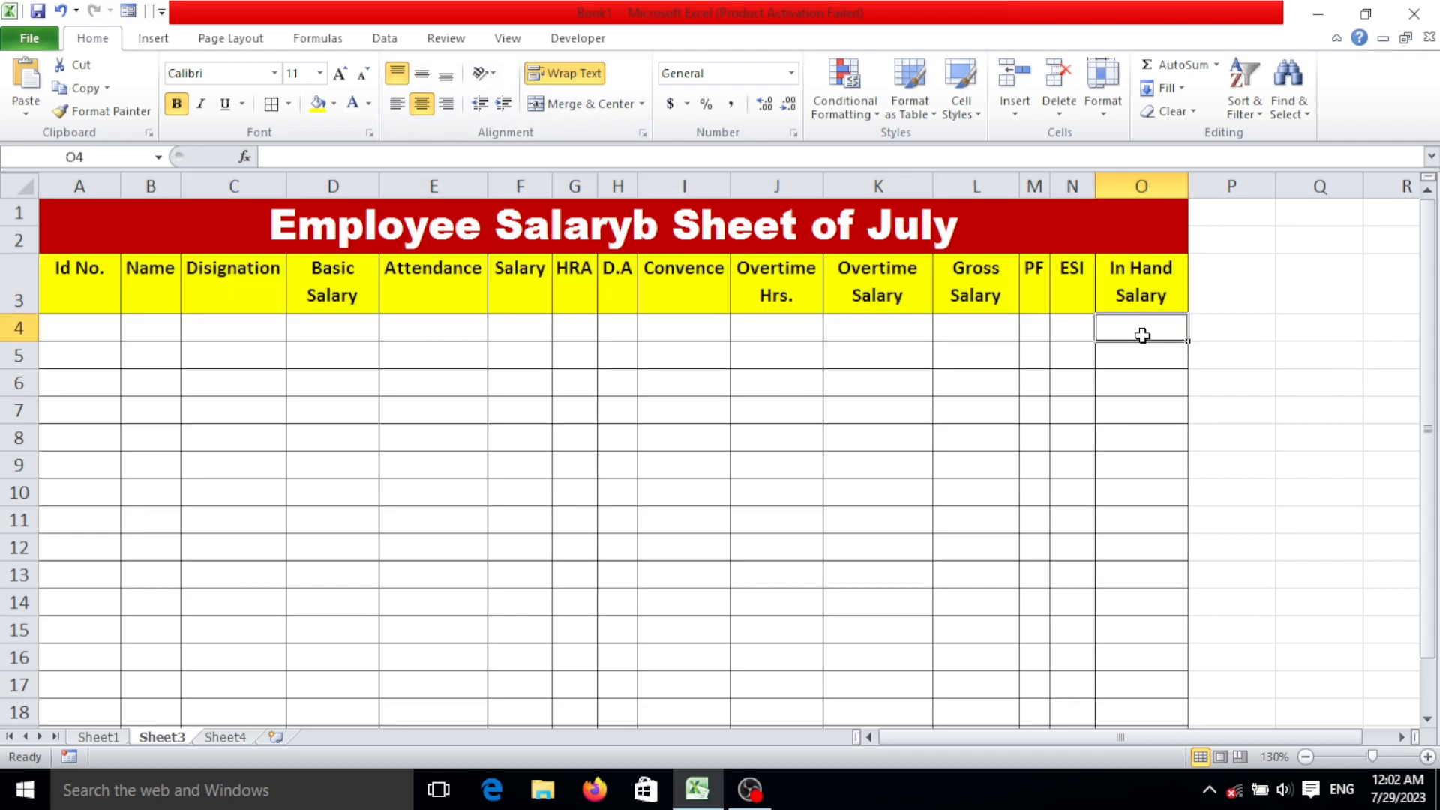
pyautogui.moveTo(20, 316); pyautogui.dragTo(18, 305)
pyautogui.click(104, 312)
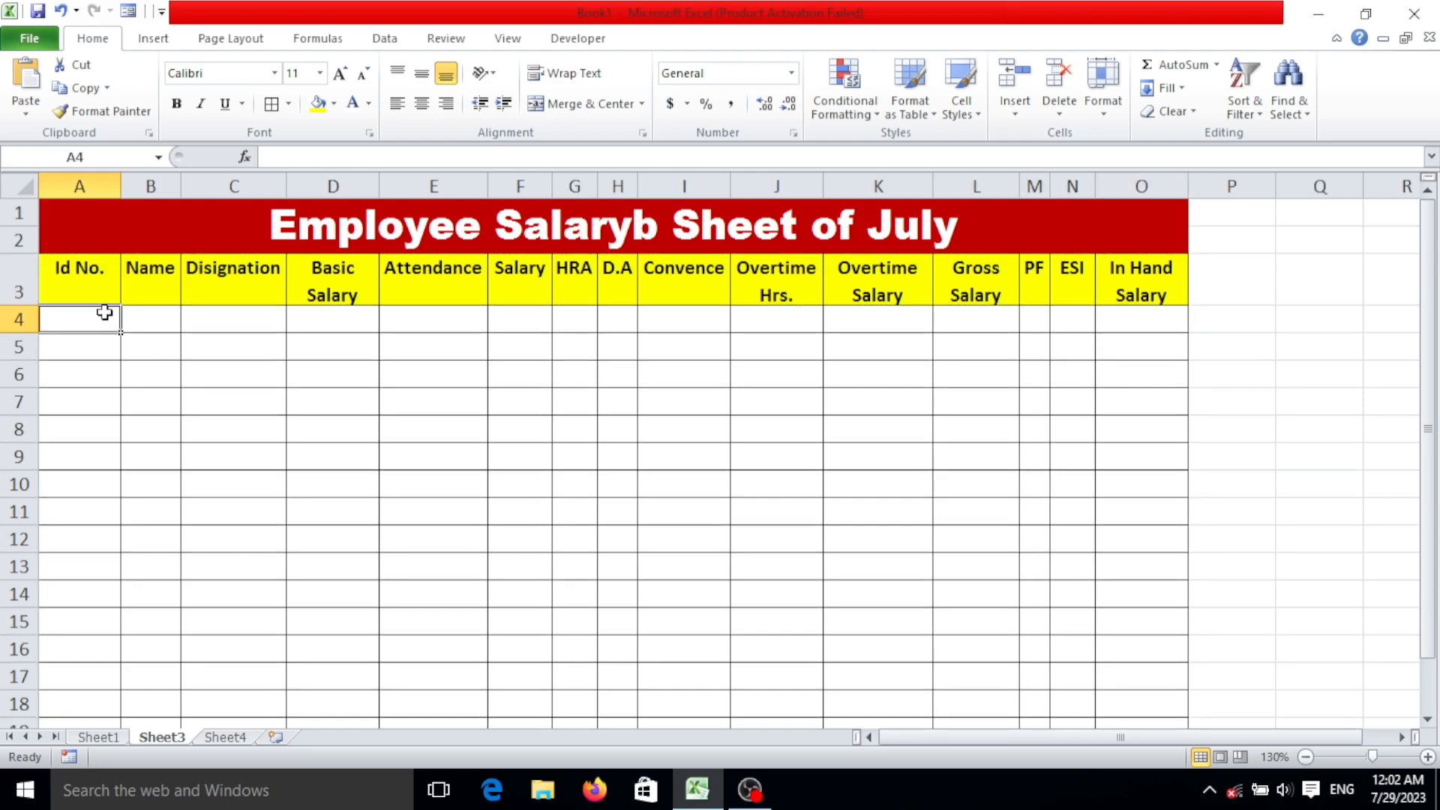
# Number the Id No. column from 1001 to 1017 in A4:A20 by filling down a series started with 1001 and 1002.
pyautogui.write('1001')
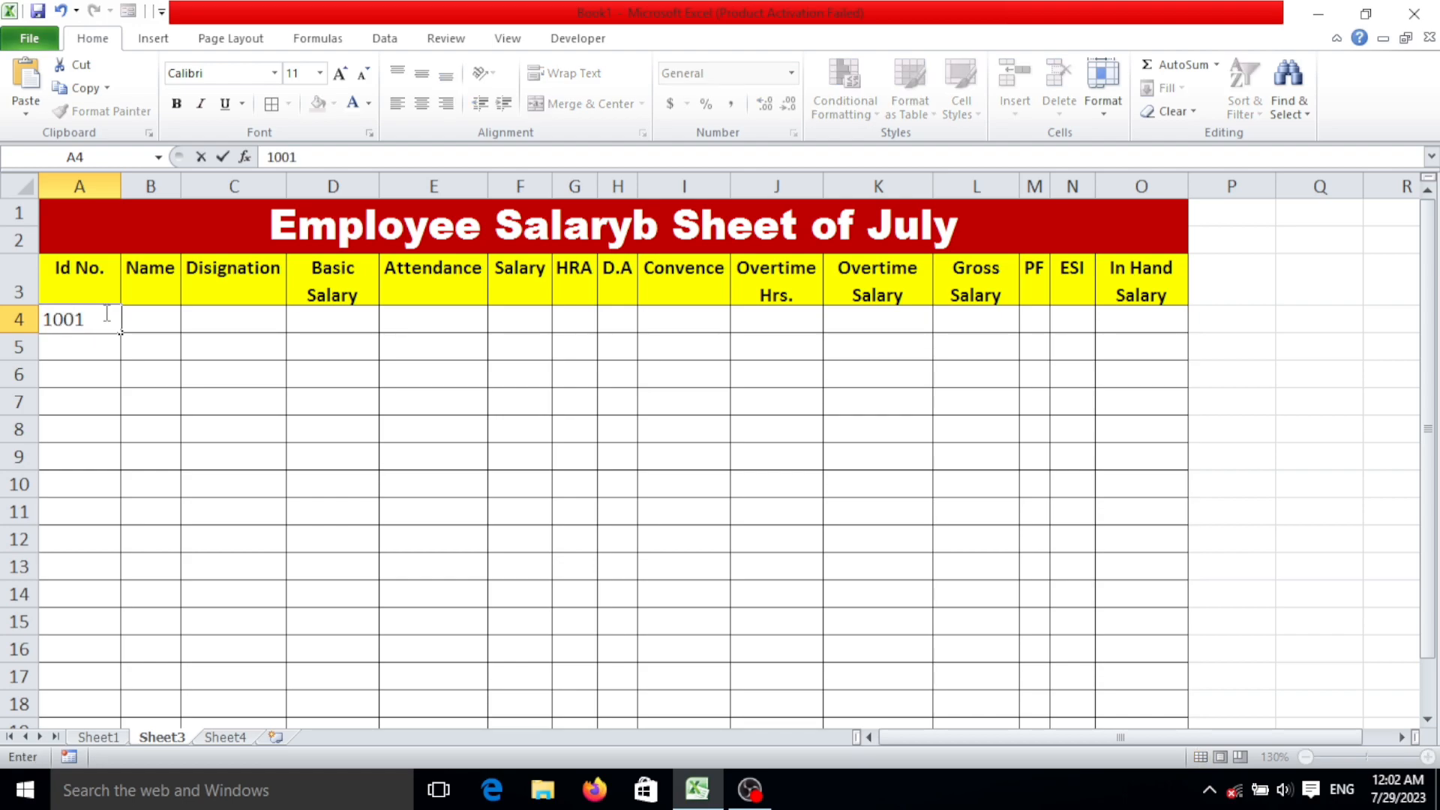
pyautogui.press('Return')
pyautogui.write('1002')
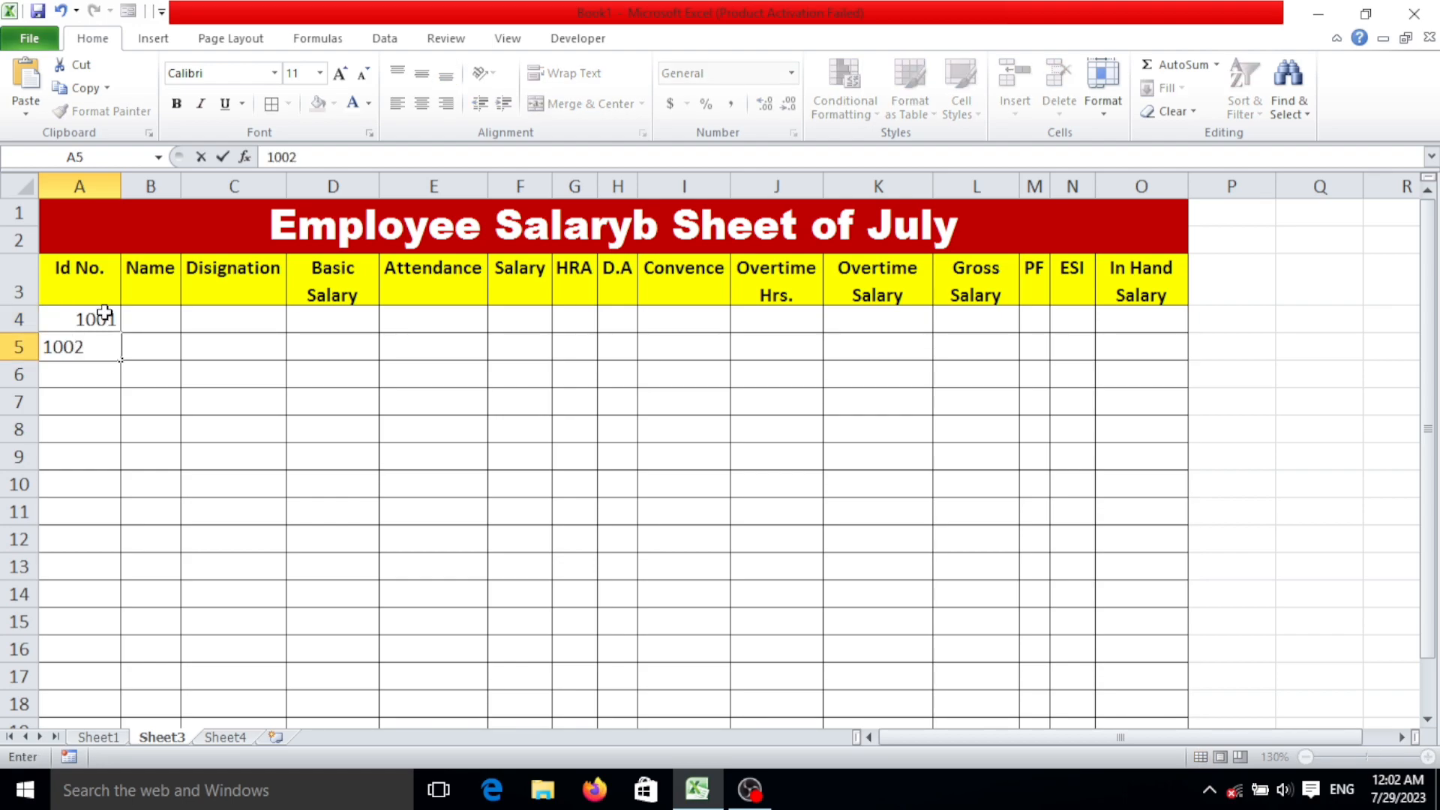
pyautogui.press('Return')
pyautogui.moveTo(104, 312); pyautogui.dragTo(108, 671)
pyautogui.scroll(1, 108, 671)
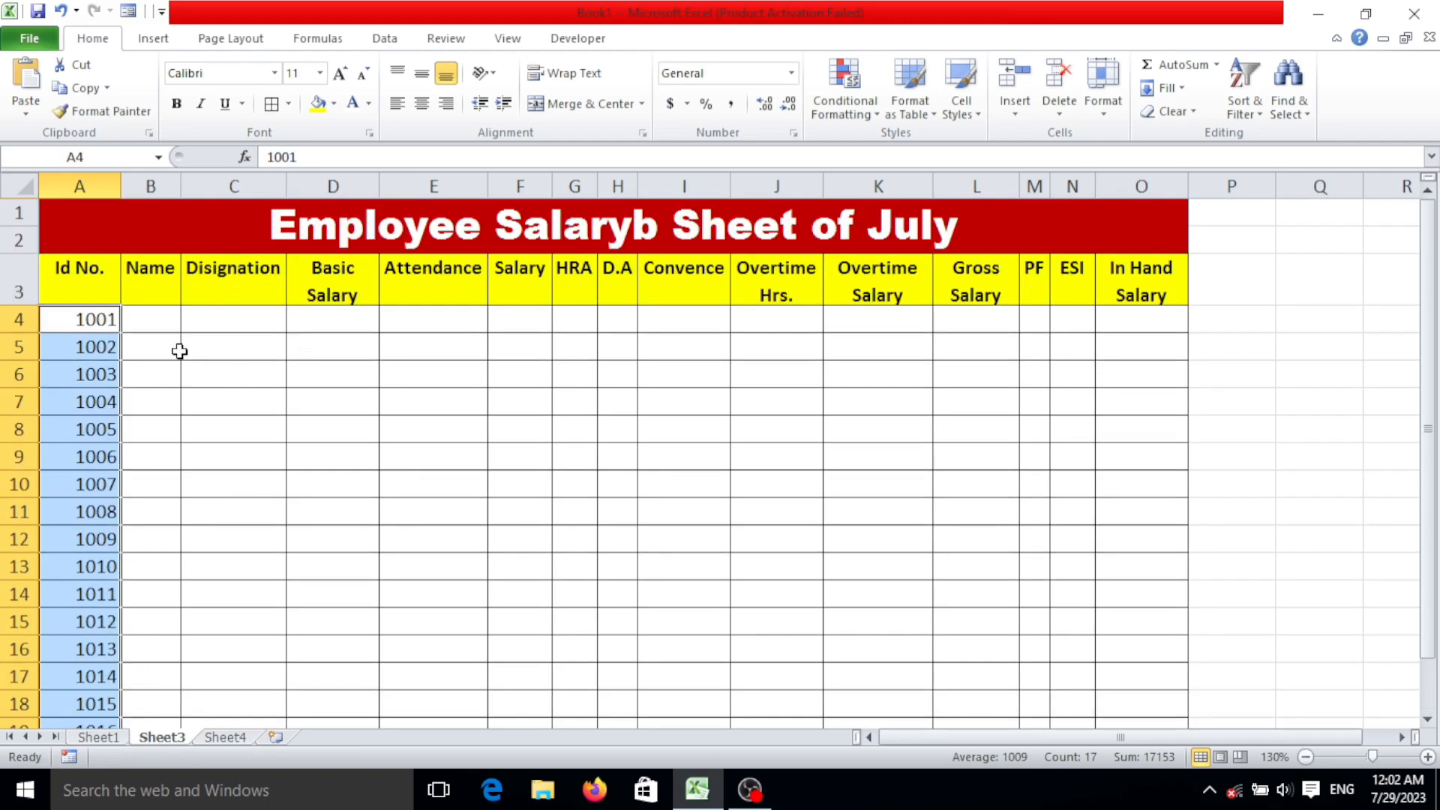
# Widen column B slightly and enter the first four employees' names in B4:B7.
pyautogui.click(147, 324)
pyautogui.moveTo(180, 189); pyautogui.dragTo(196, 189)
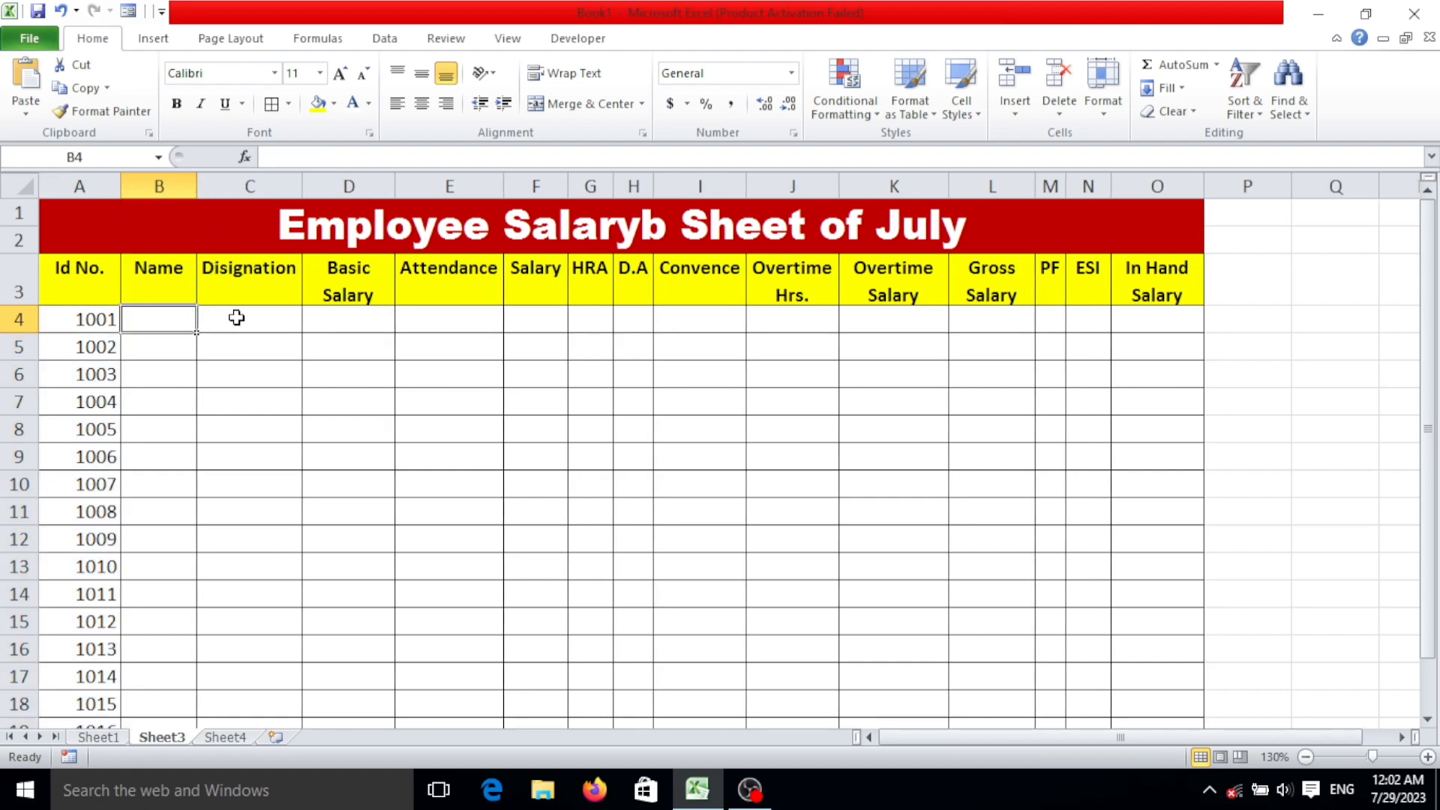
pyautogui.write('Arun')
pyautogui.press('Return')
pyautogui.write('Aman')
pyautogui.press('Return')
pyautogui.write('Ajay')
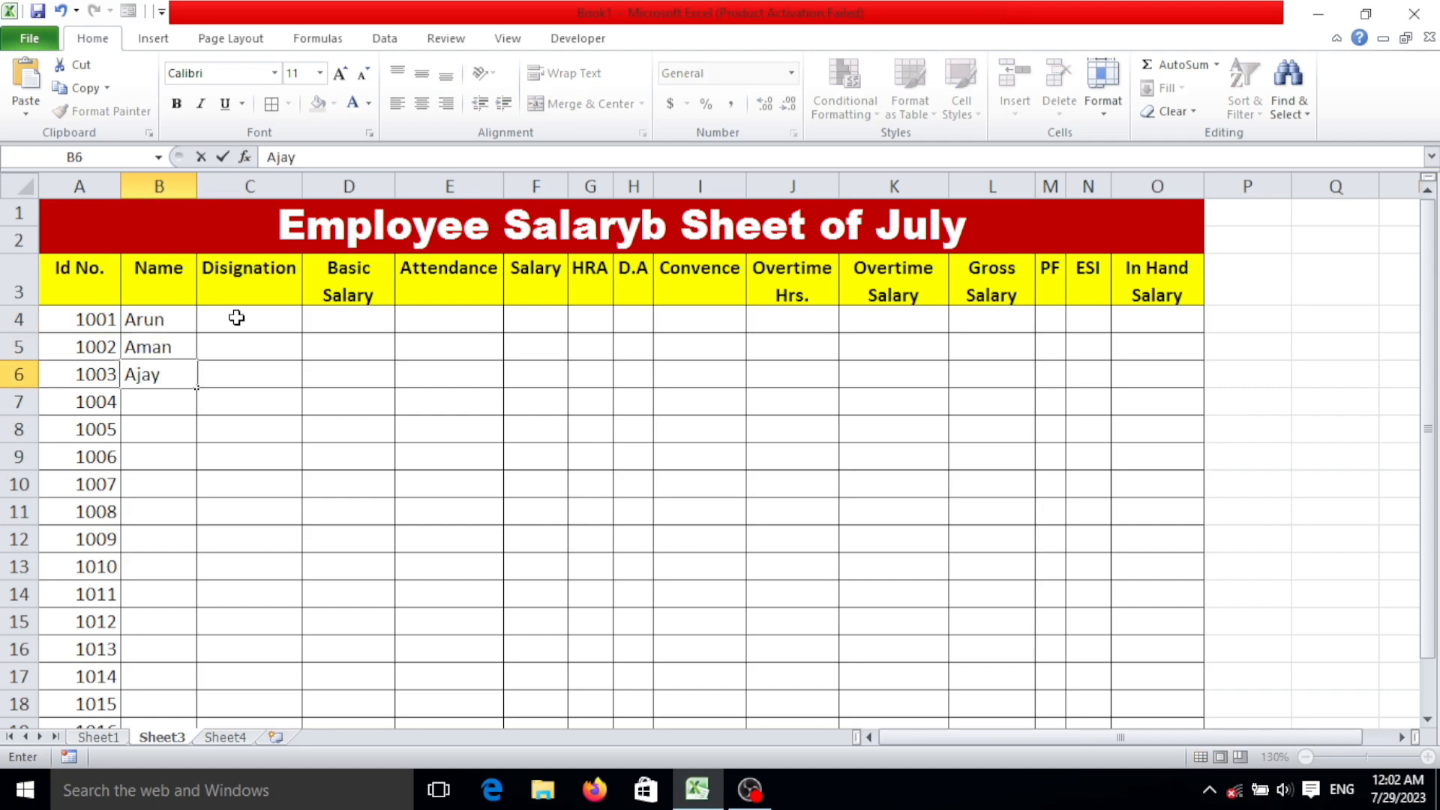
pyautogui.press('Return')
pyautogui.write('Ankit')
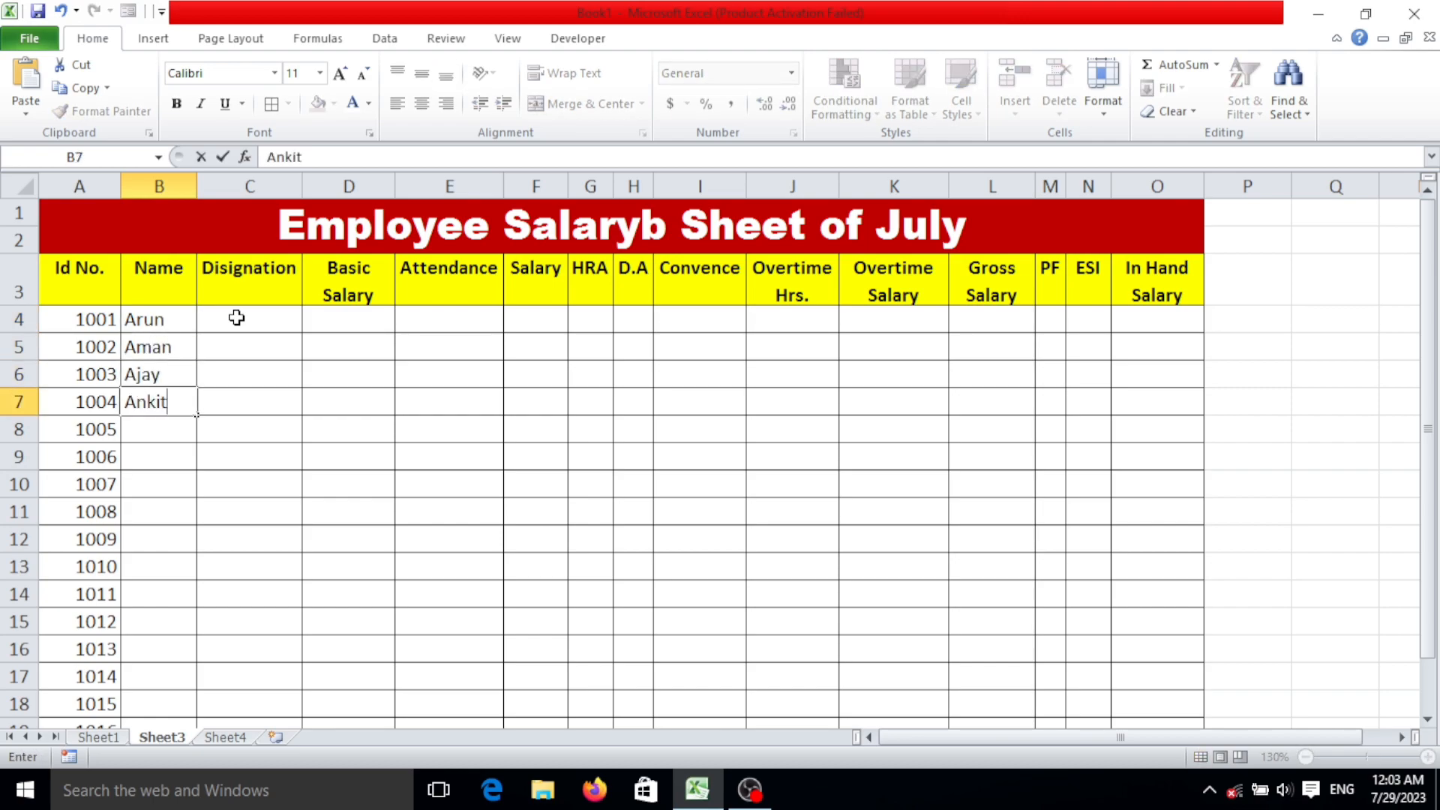
pyautogui.press('Return')
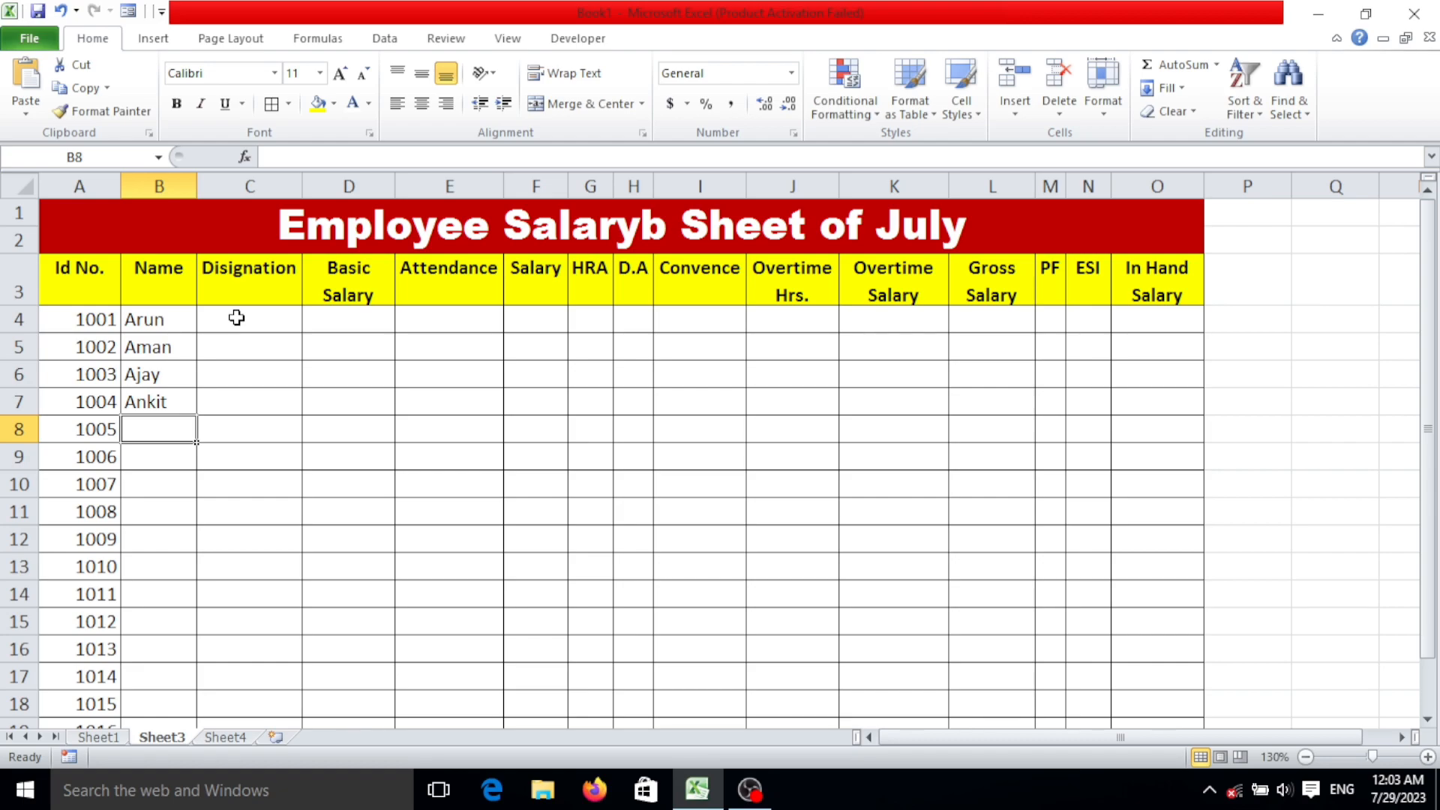
# Enter the next three employees' names in B8:B10 for Ids 1005 to 1007.
pyautogui.write('Arjun')
pyautogui.press('Return')
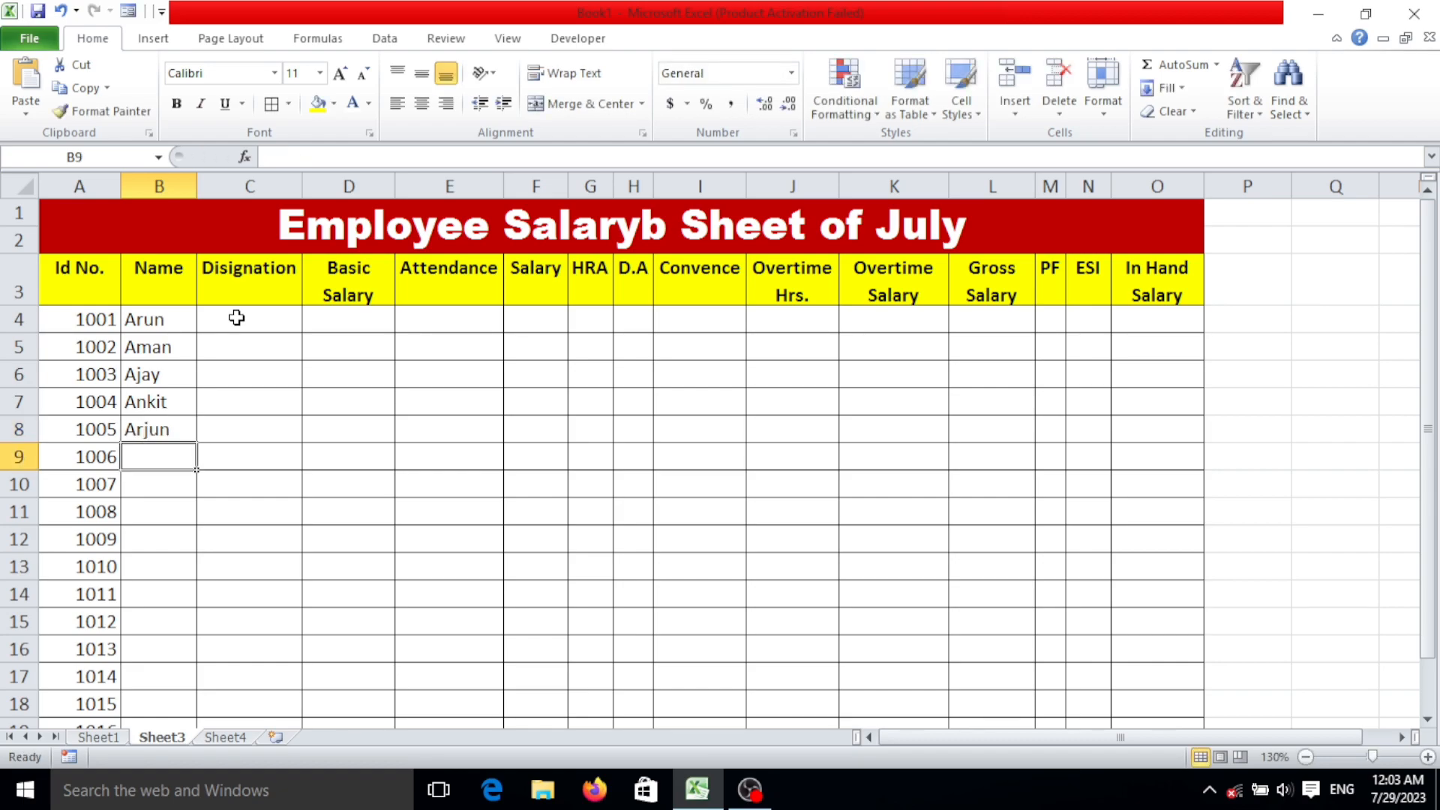
pyautogui.write('Anuj')
pyautogui.press('Return')
pyautogui.write('A')
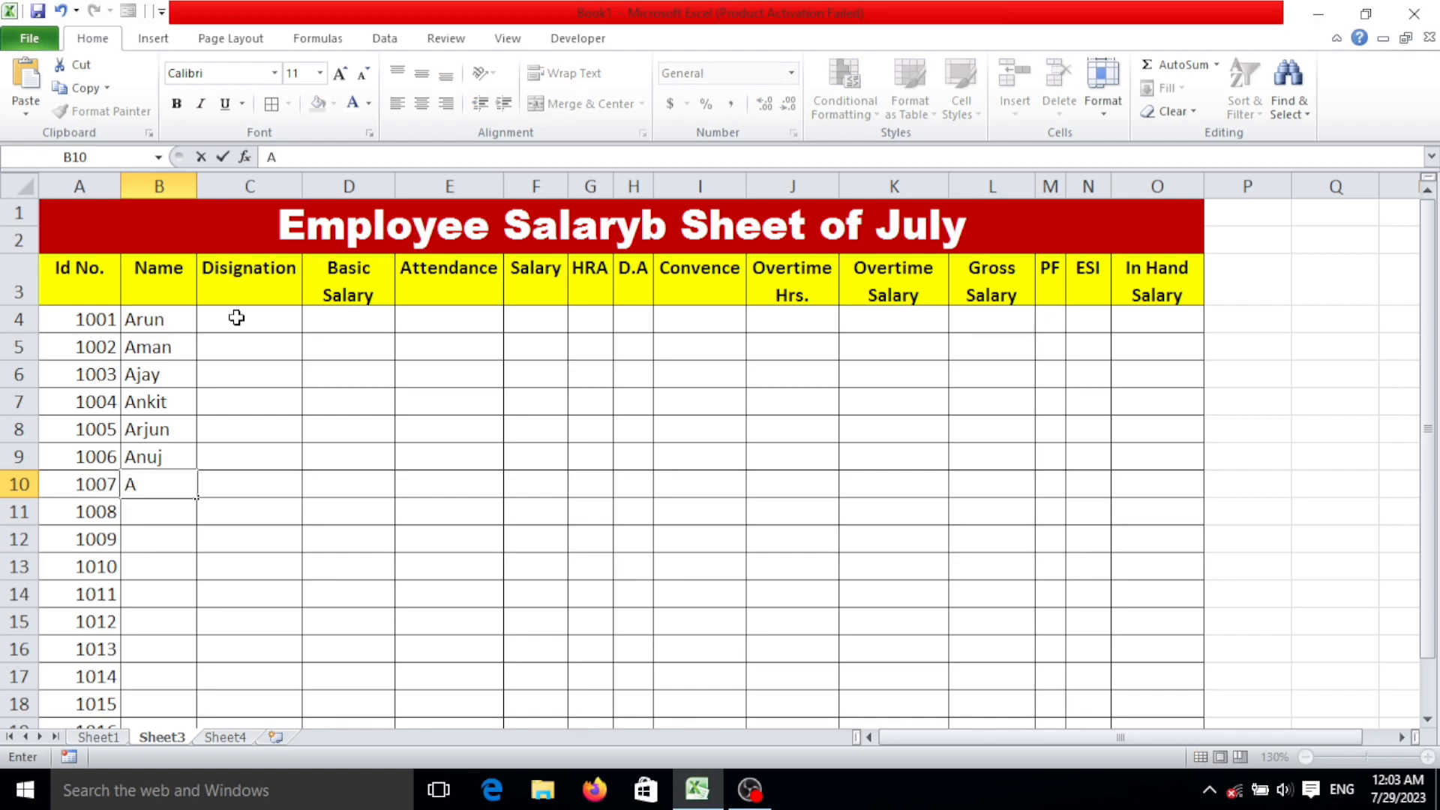
pyautogui.write('Bhay')
pyautogui.press('Return')
# Enter the designations Manager, Asst. Manager, Supervisor and Manager in C4:C7.
pyautogui.click(236, 318)
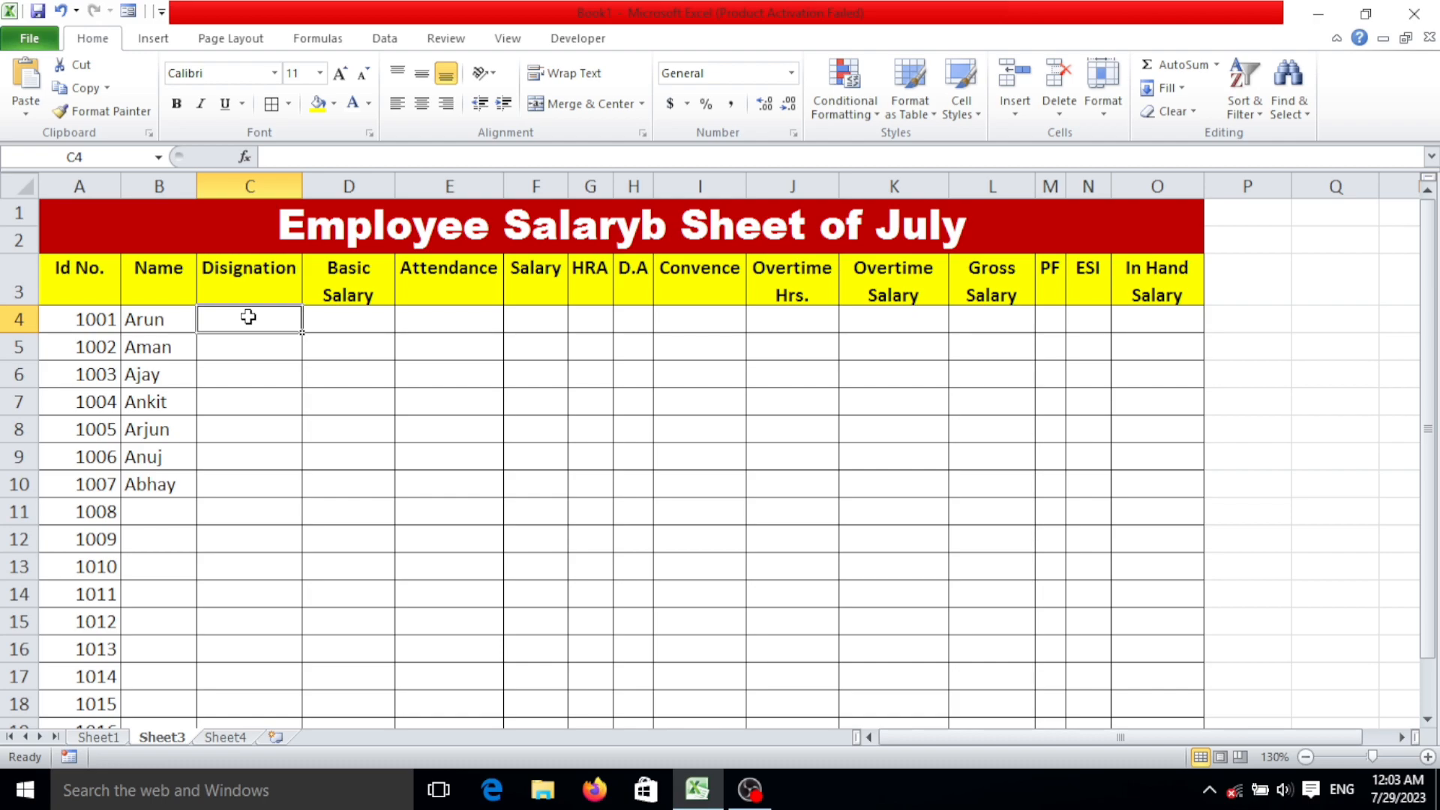
pyautogui.write('Manager')
pyautogui.press('Return')
pyautogui.write('Asst. Mana')
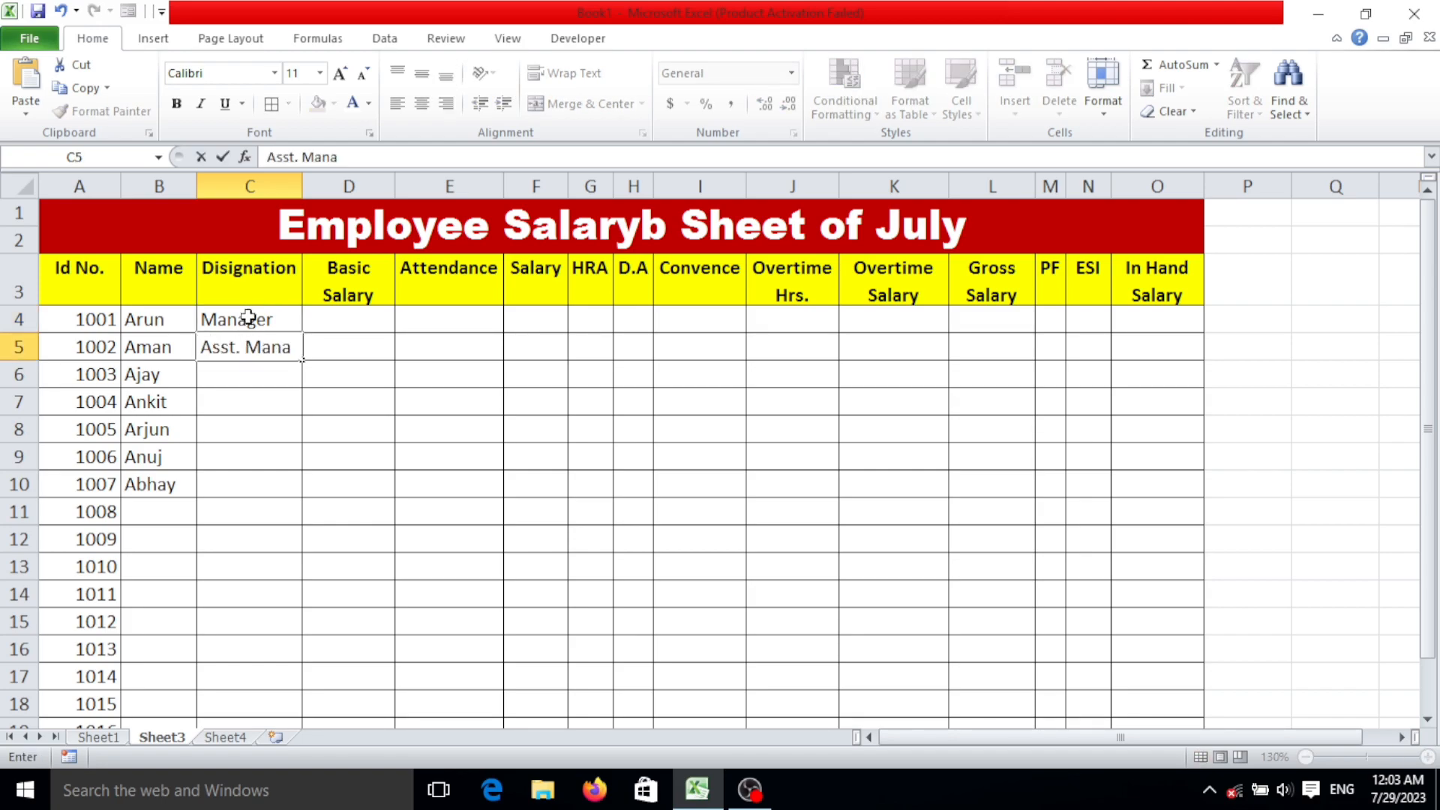
pyautogui.write('ger')
pyautogui.press('Return')
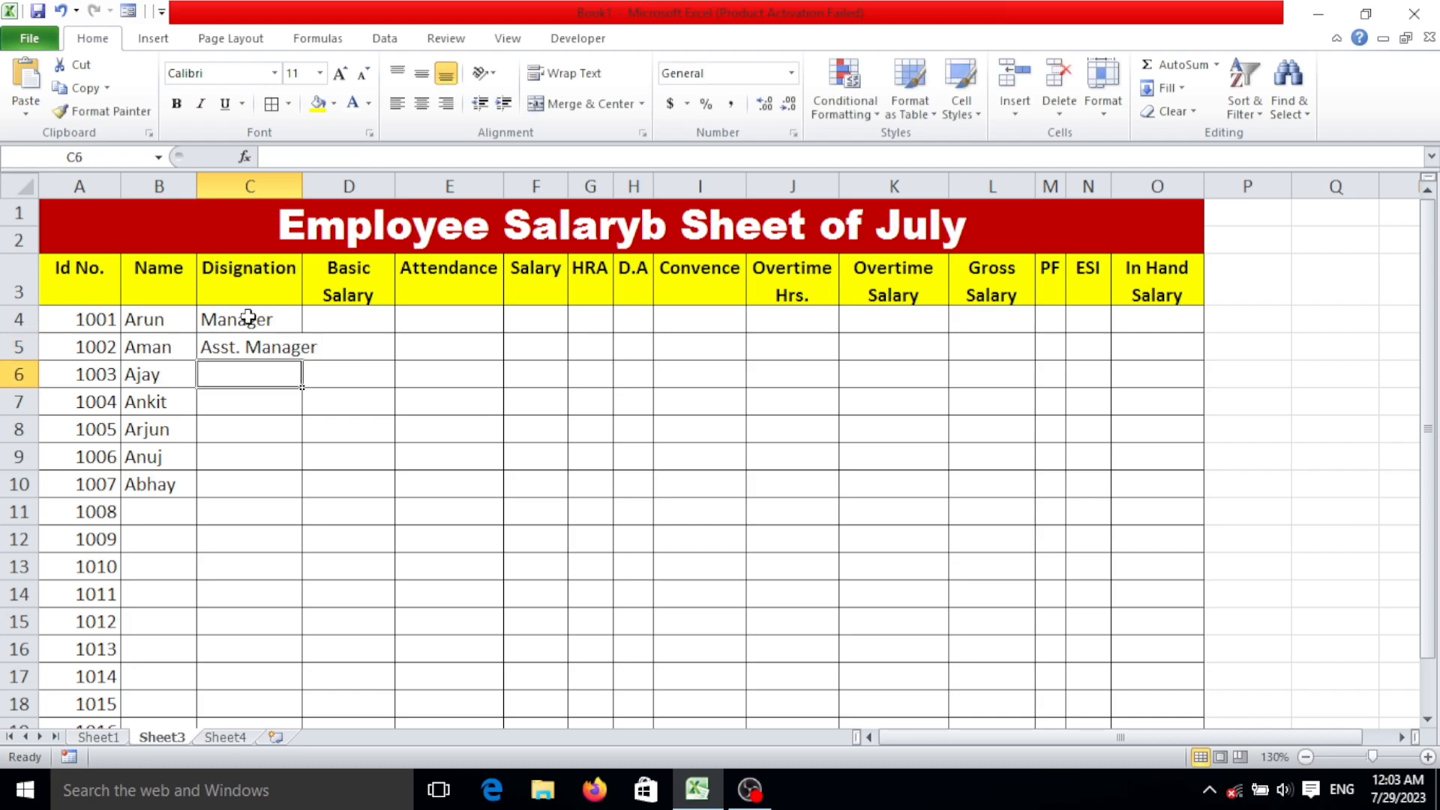
pyautogui.write('Su')
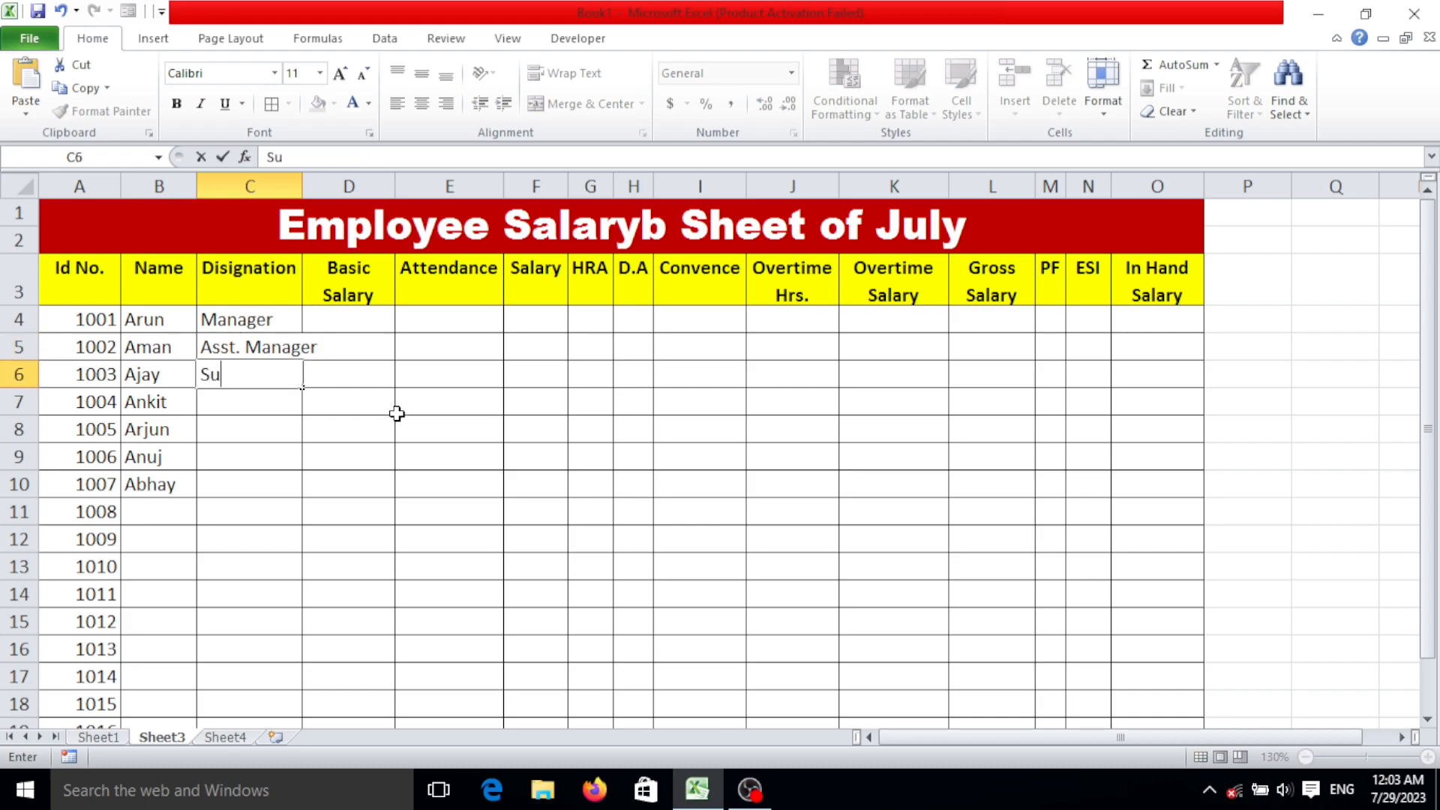
pyautogui.write('pervisor')
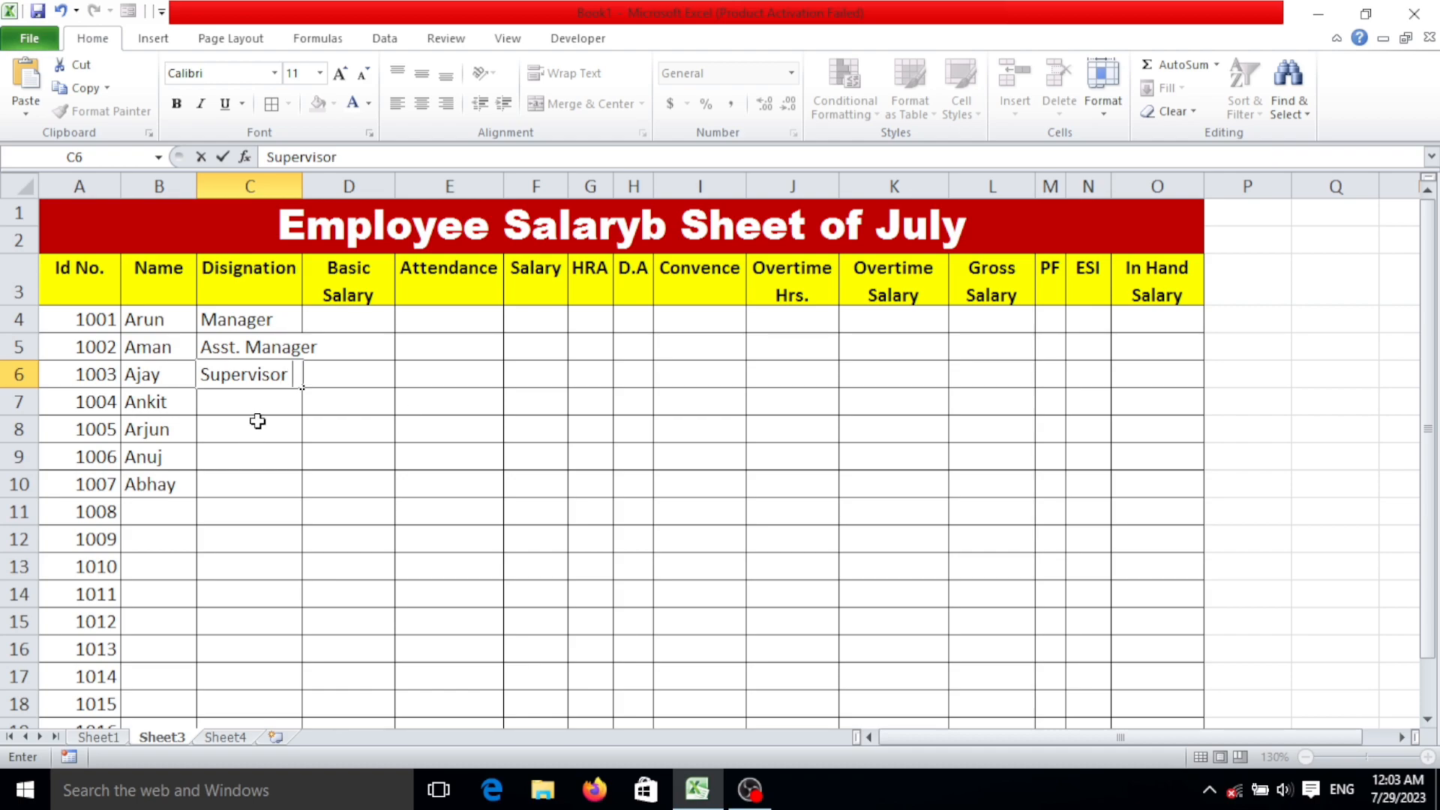
pyautogui.click(285, 407)
pyautogui.write('manager')
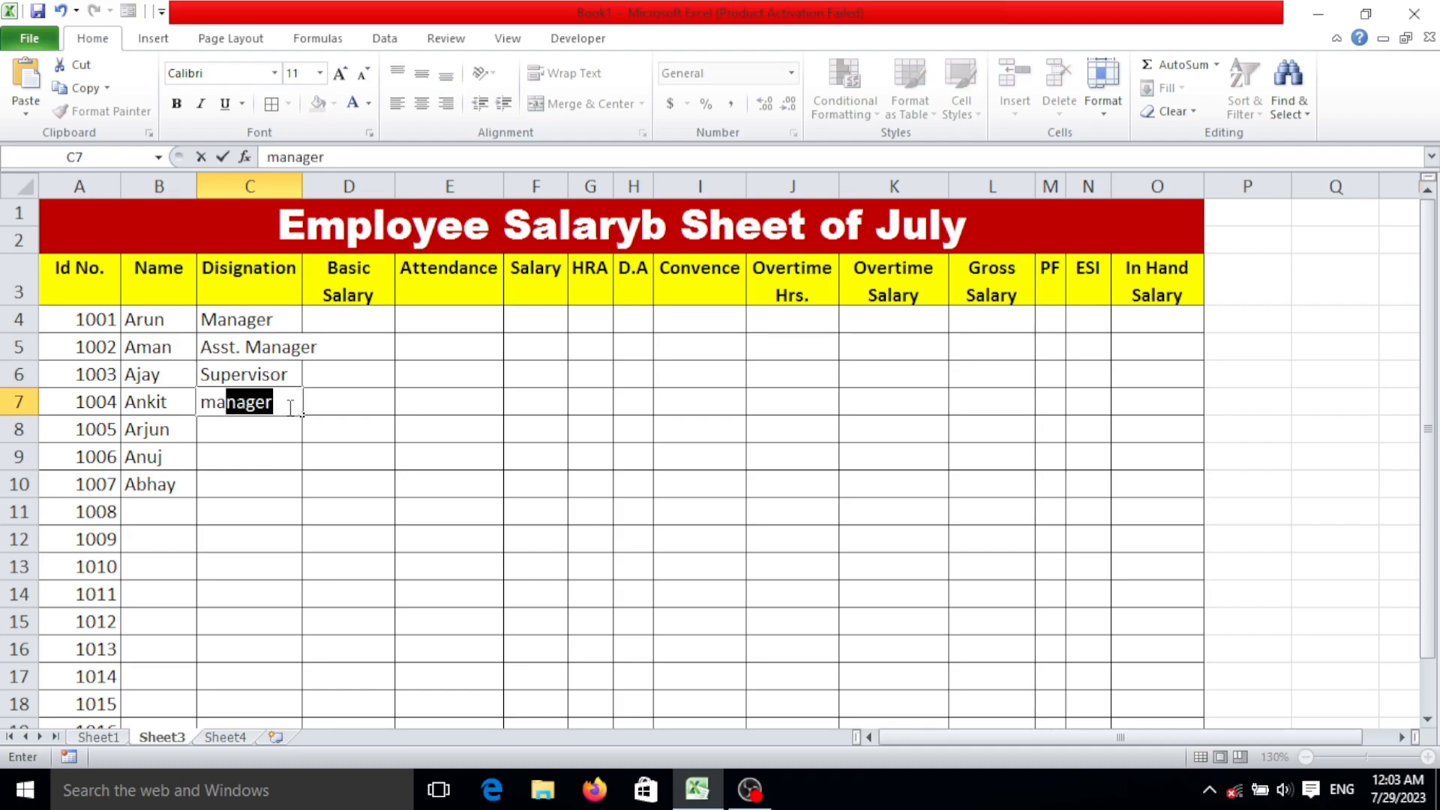
pyautogui.press('Return')
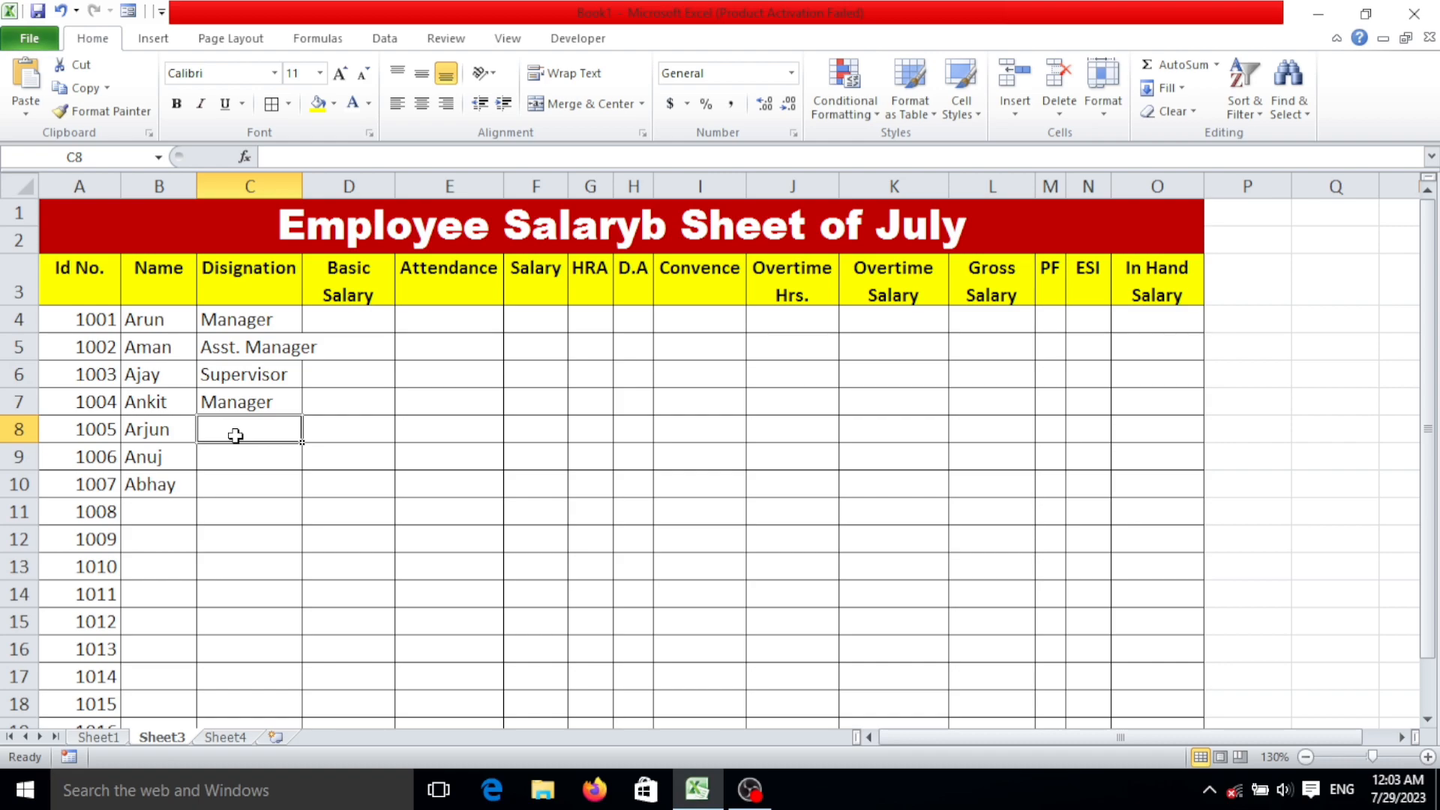
# Enter Staff as the designation in C8 and fill it down to C20.
pyautogui.write('Staaf')
pyautogui.press('BackSpace')
pyautogui.press('BackSpace')
pyautogui.write('fff')
pyautogui.press('BackSpace')
pyautogui.click(262, 474)
pyautogui.click(279, 437)
pyautogui.moveTo(304, 444); pyautogui.dragTo(295, 654)
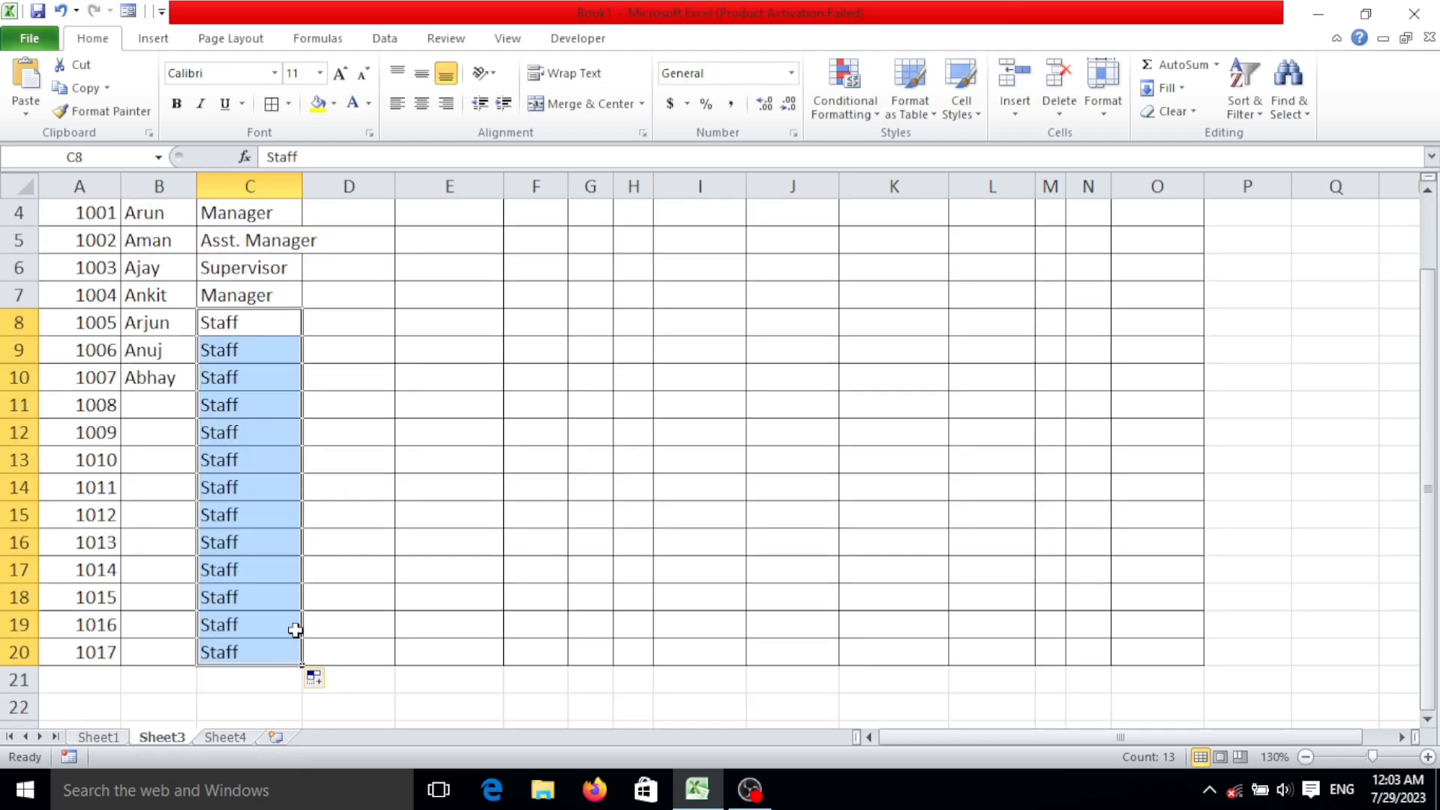
pyautogui.scroll(1, 326, 492)
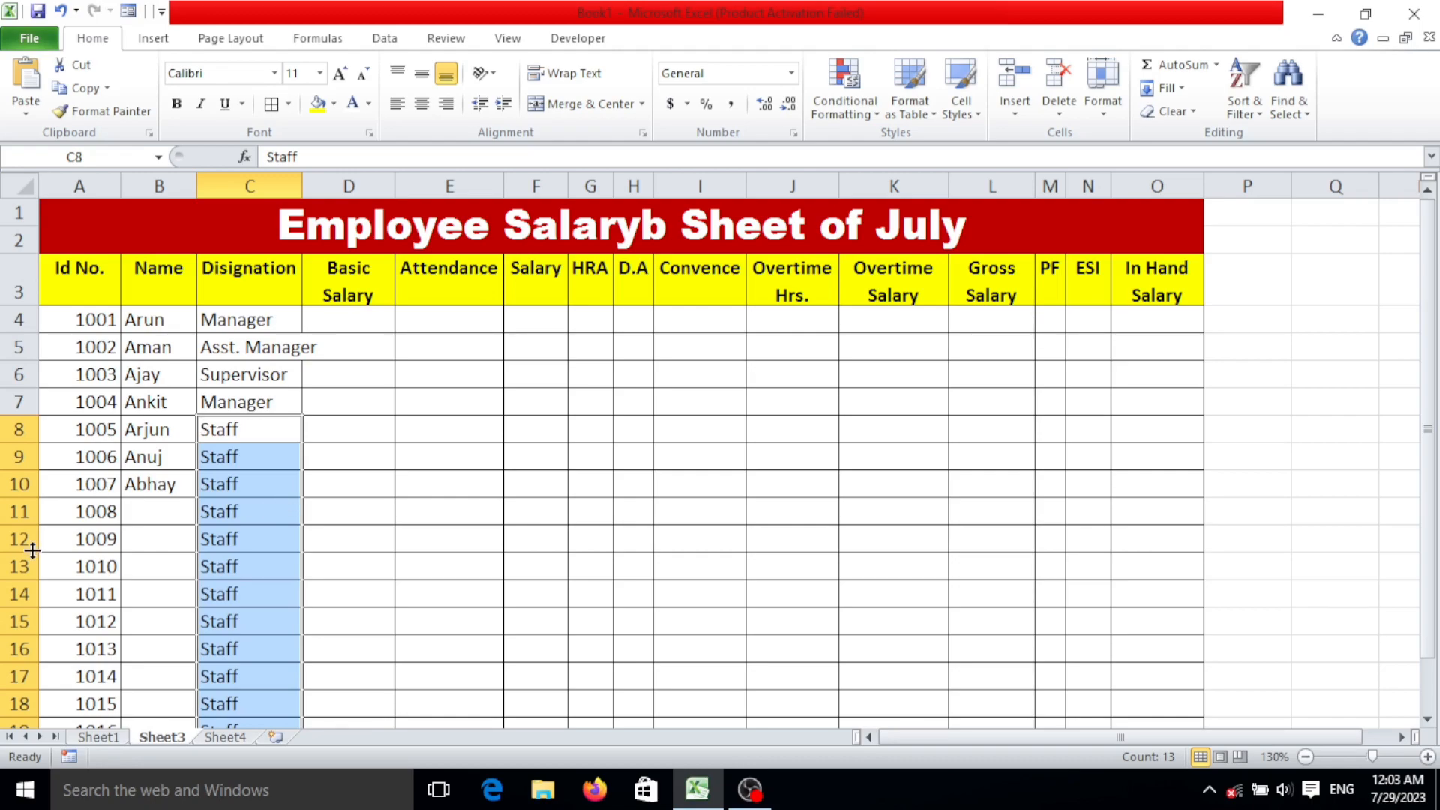
# Enter the remaining employees' names in column B from row 11 down and autofit column C to its contents.
pyautogui.click(157, 486)
pyautogui.click(156, 507)
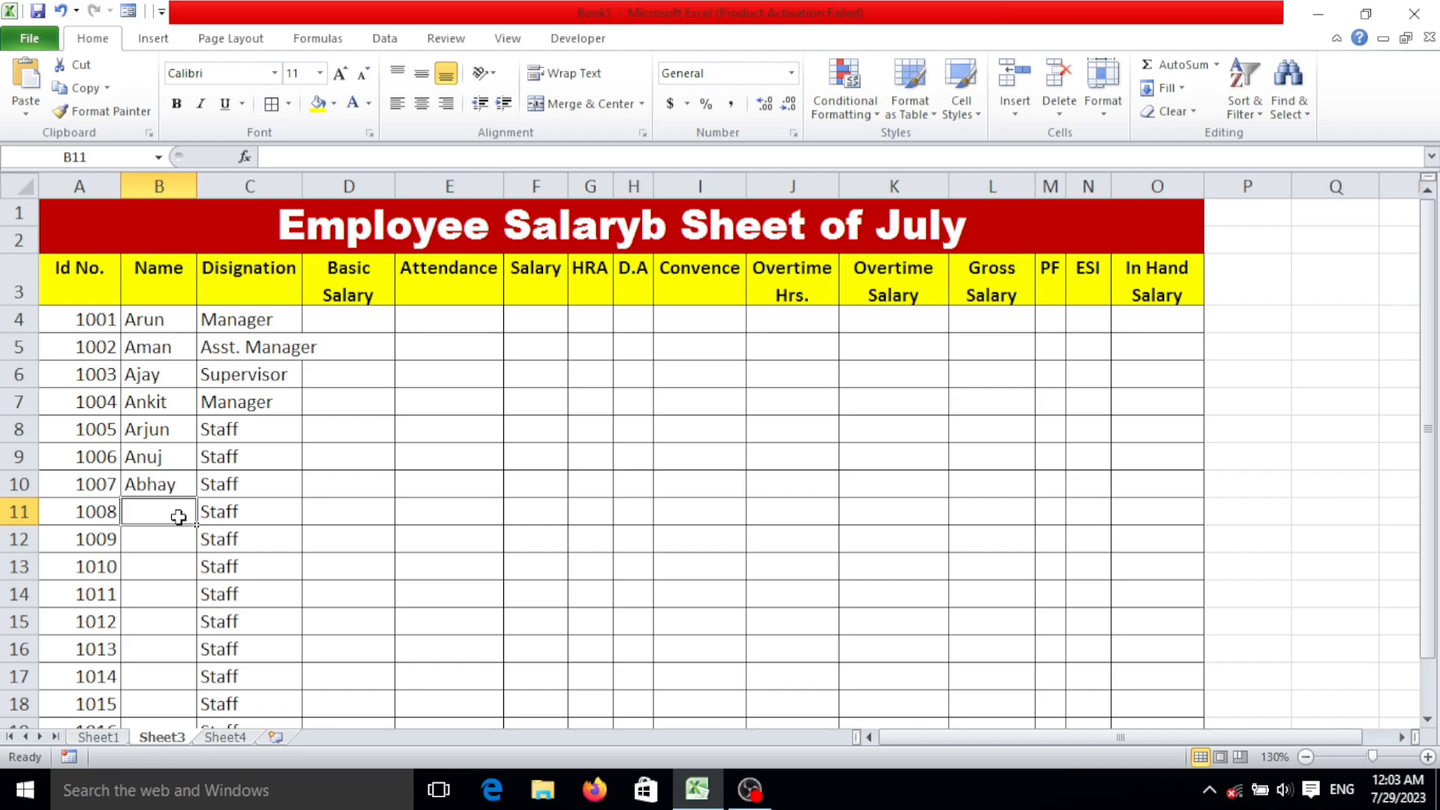
pyautogui.write('Sa')
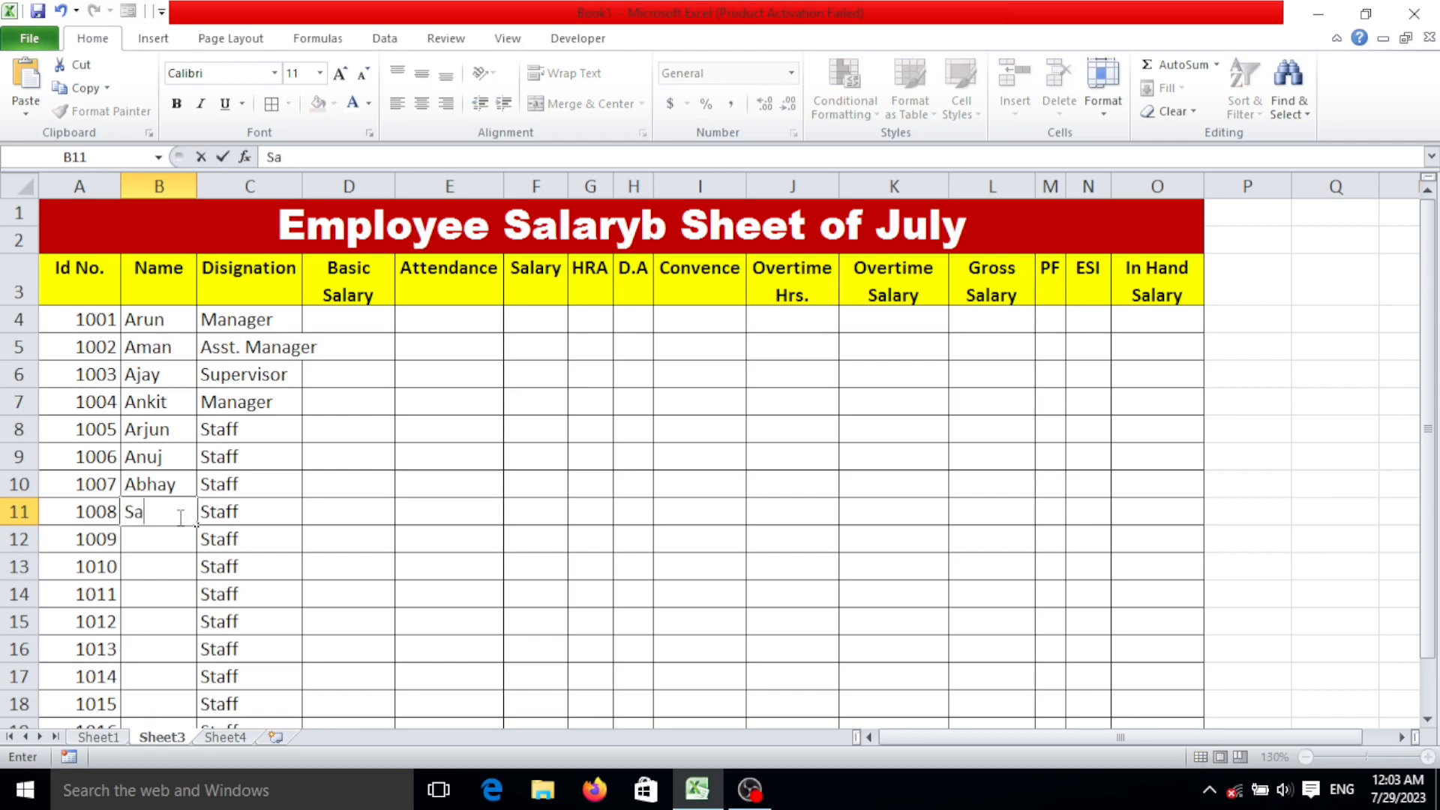
pyautogui.write('ndeep')
pyautogui.hotkey('ctrl', 'Return')
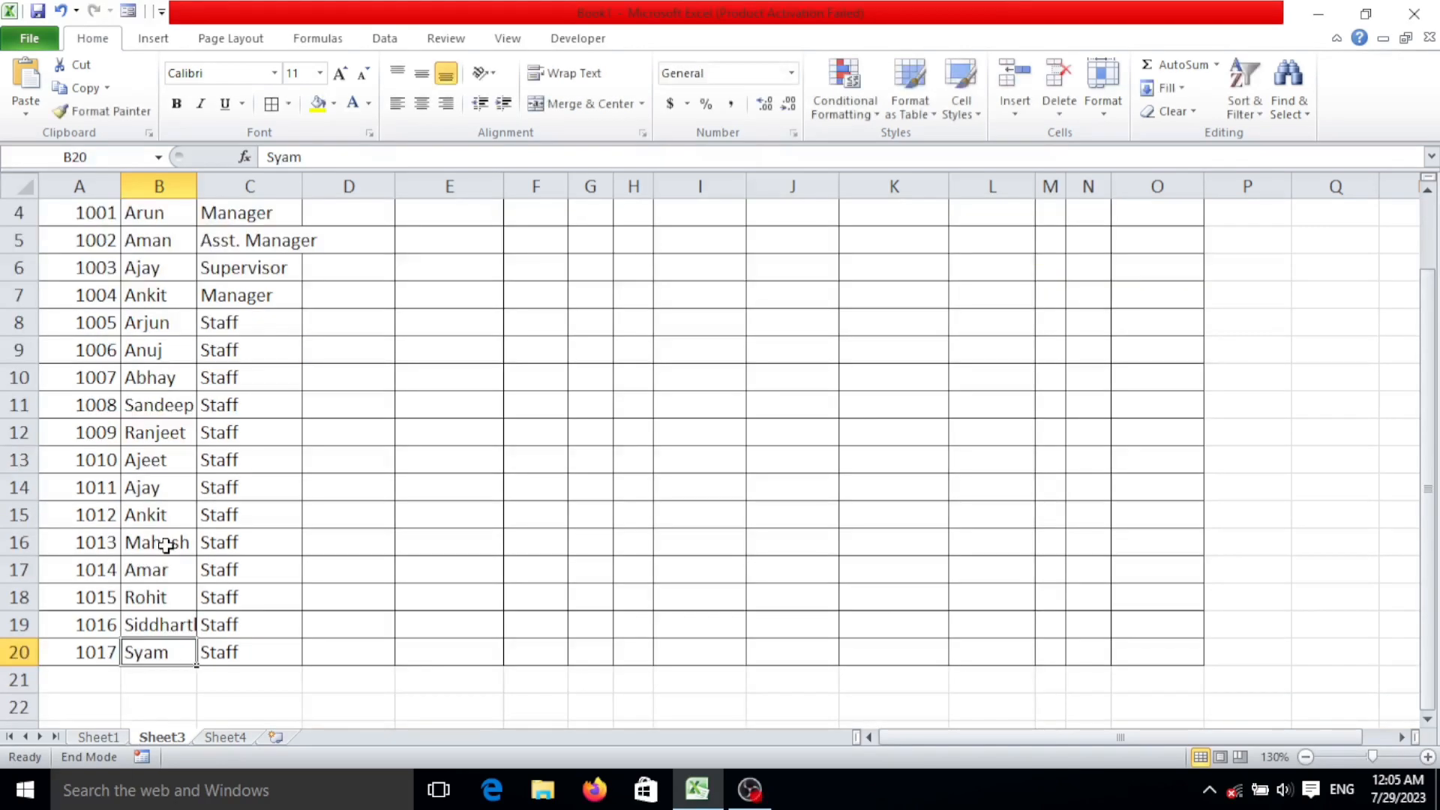
pyautogui.press('Right')
pyautogui.press('Right')
pyautogui.press('Right')
pyautogui.press('Right')
pyautogui.press('Right')
pyautogui.press('Right')
pyautogui.press('Right')
pyautogui.press('Right')
pyautogui.press('Right')
pyautogui.press('Right')
pyautogui.press('Right')
pyautogui.press('Right')
pyautogui.press('Right')
pyautogui.scroll(1, 321, 572)
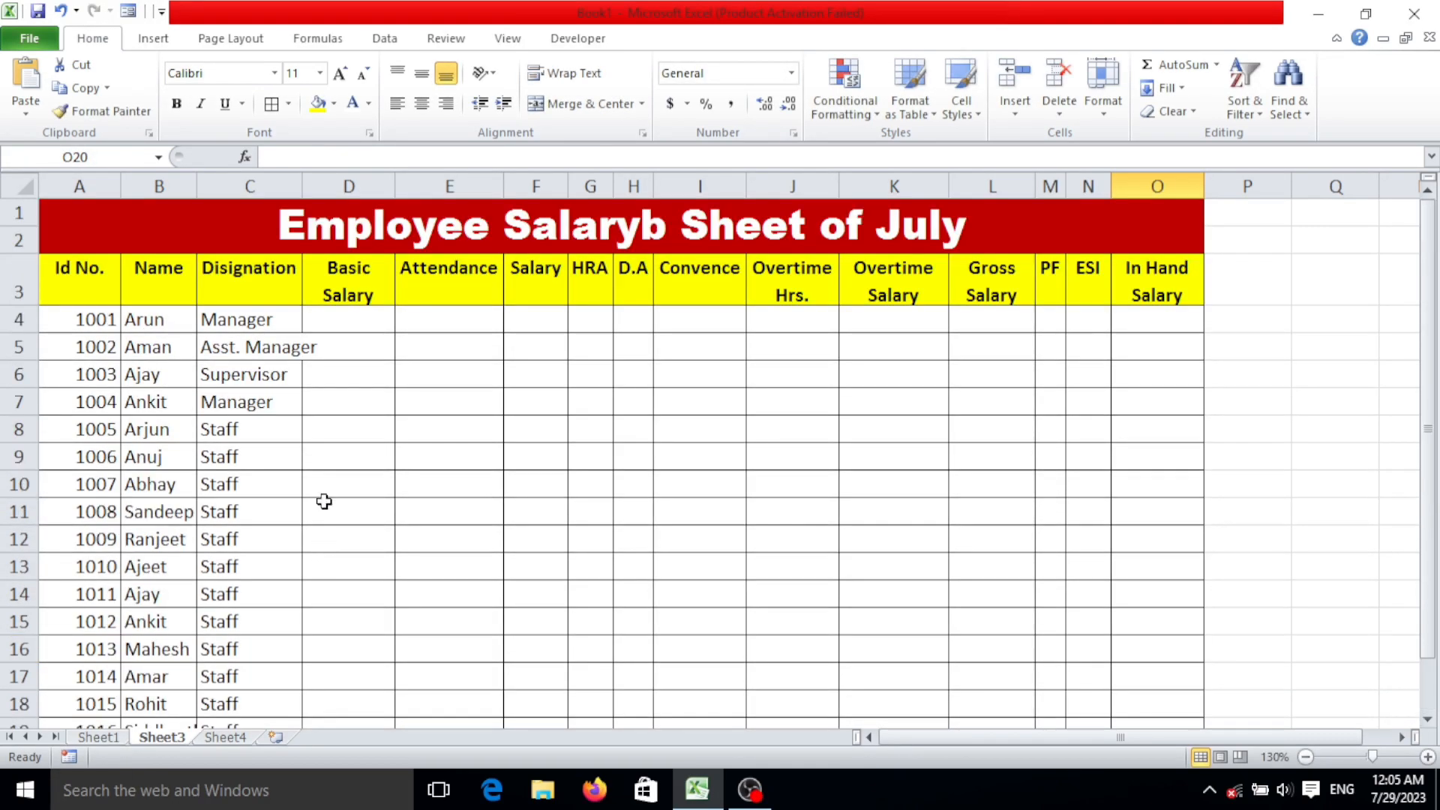
pyautogui.doubleClick(297, 183)
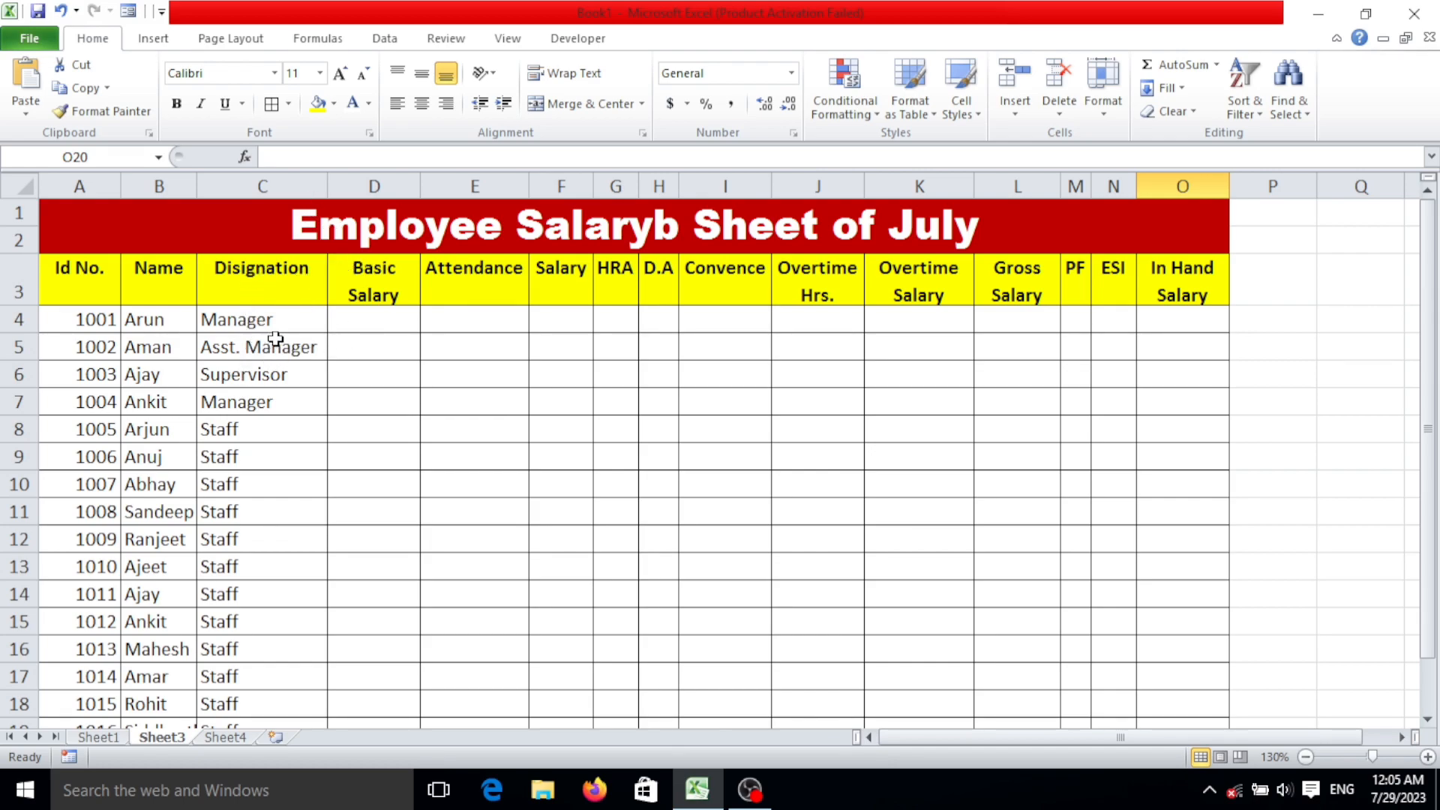
# Enter basic salaries of 50000, 45000 and 40000 in D4:D6.
pyautogui.click(376, 316)
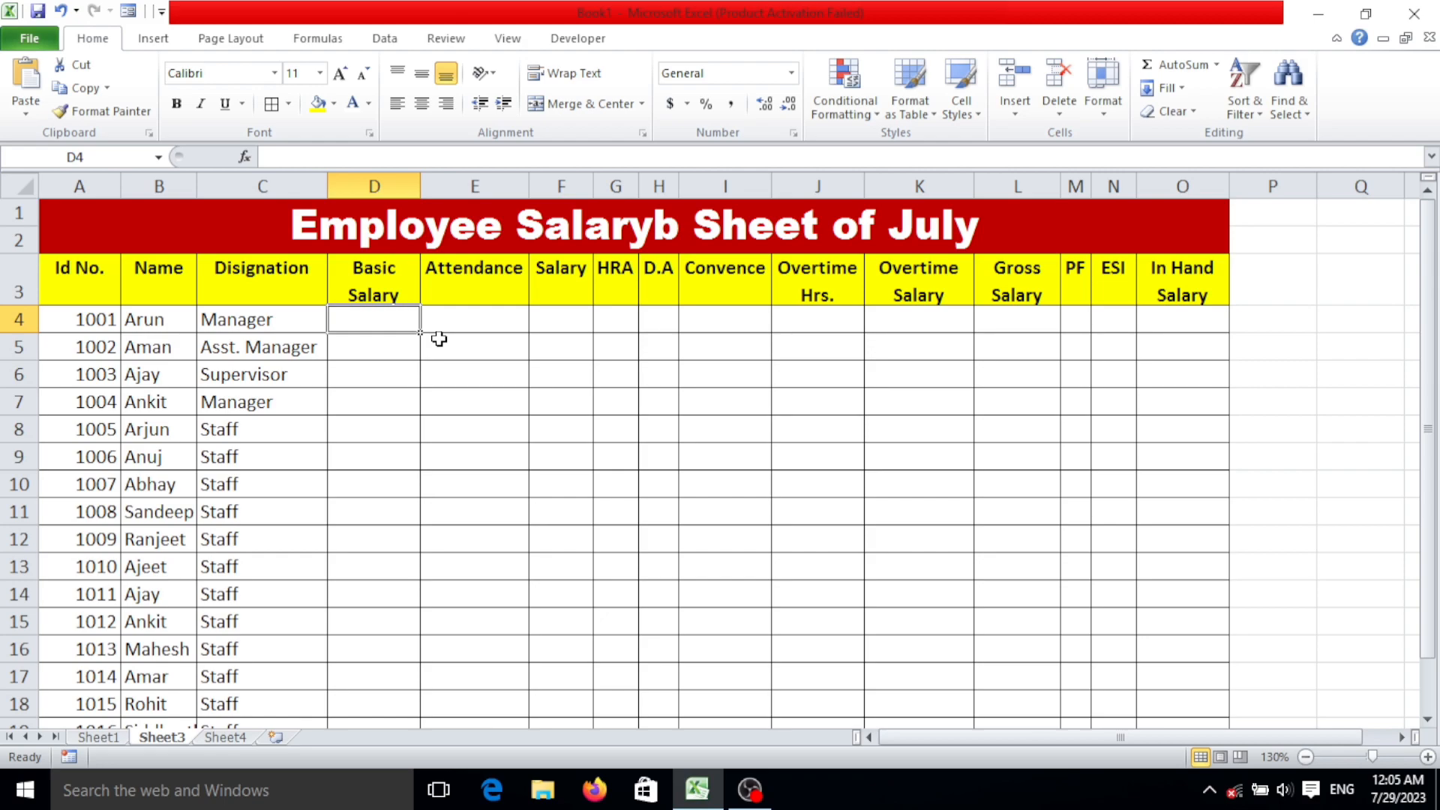
pyautogui.click(400, 279)
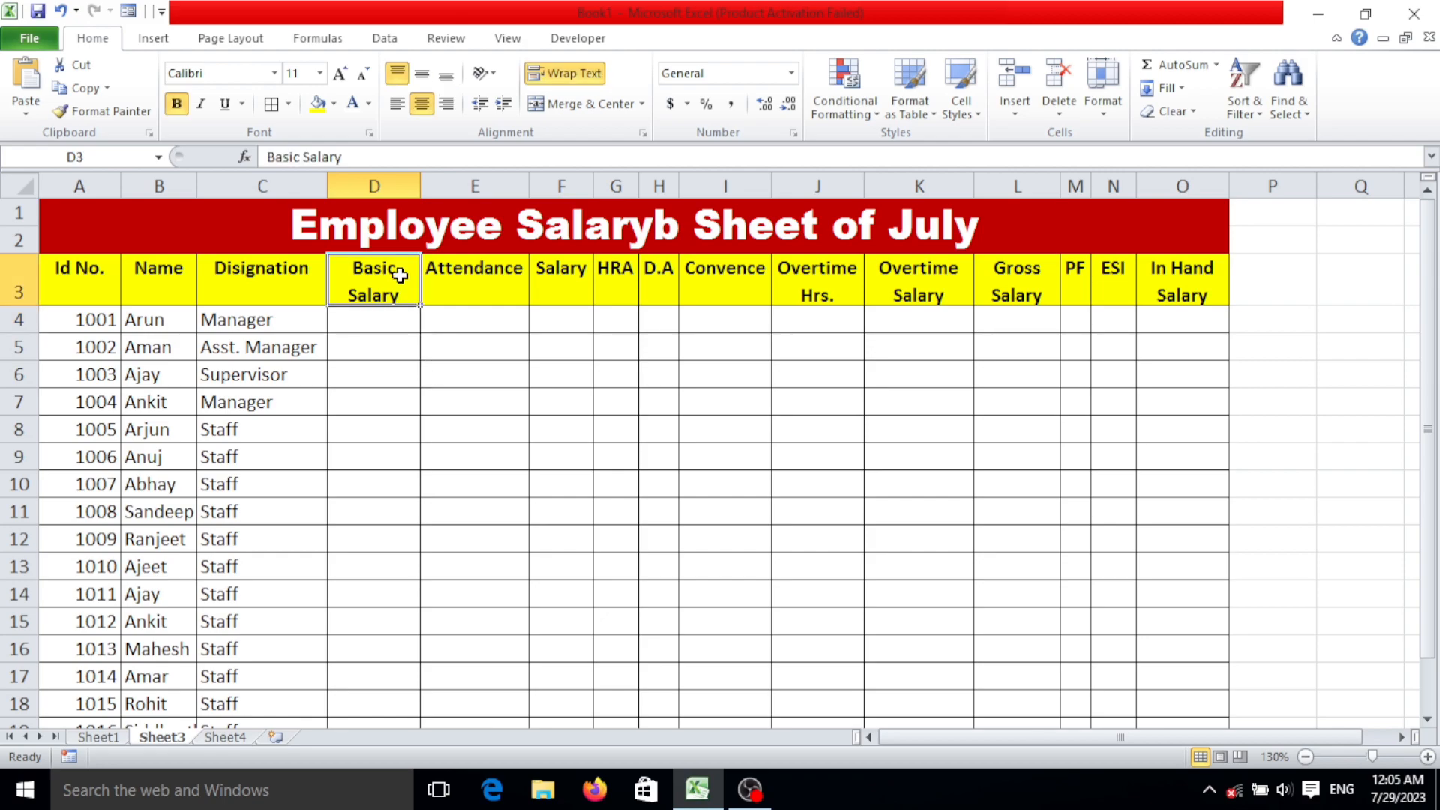
pyautogui.click(389, 319)
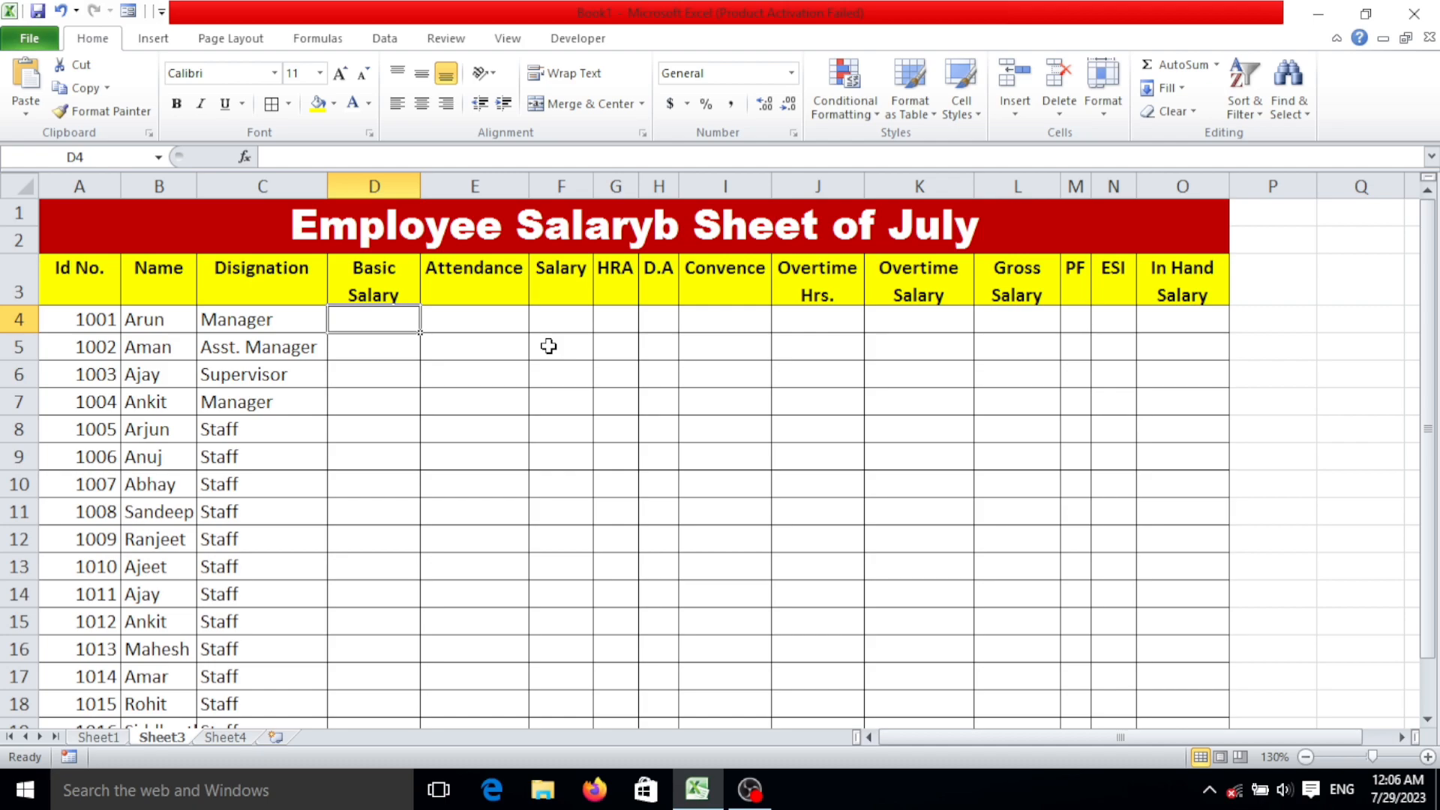
pyautogui.write('50000')
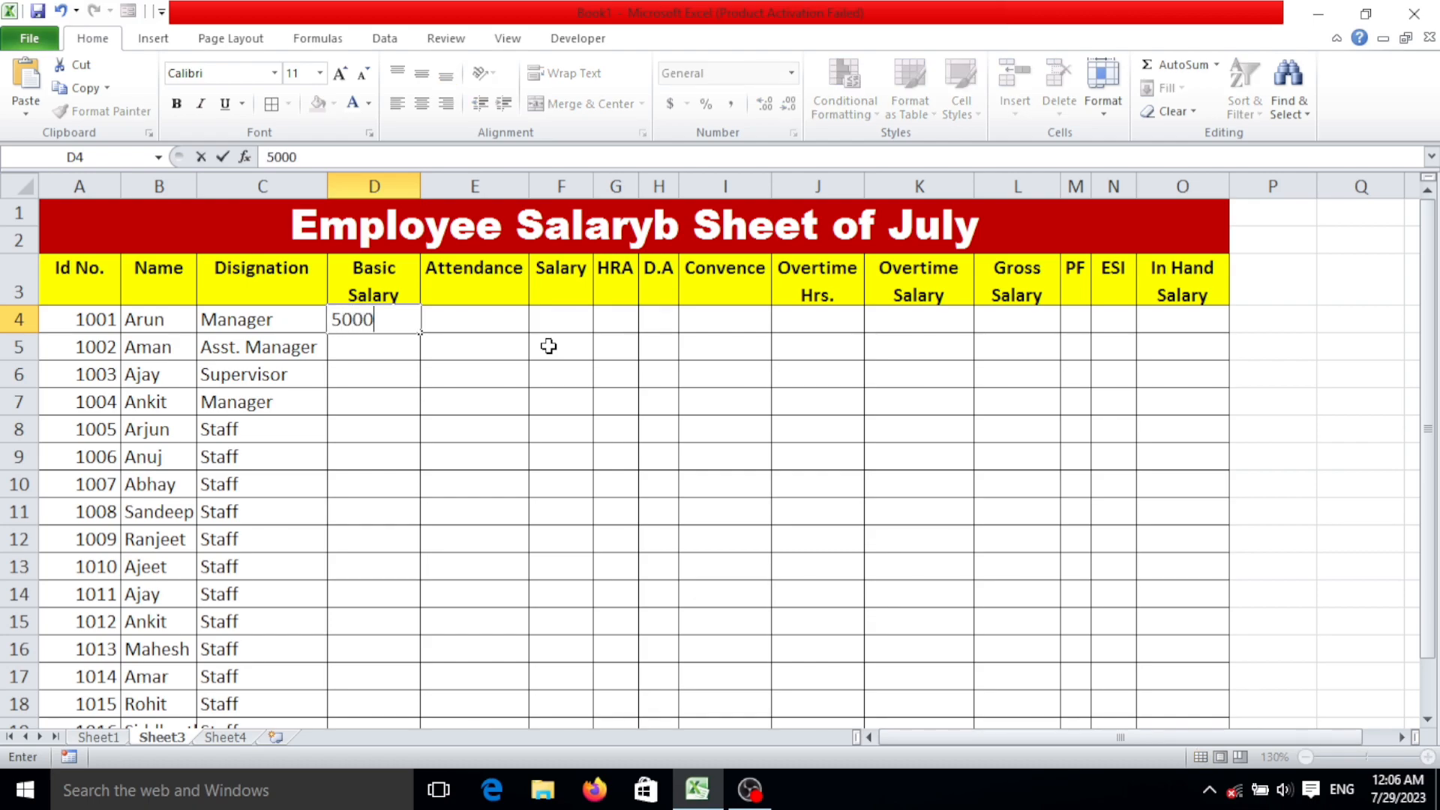
pyautogui.press('Return')
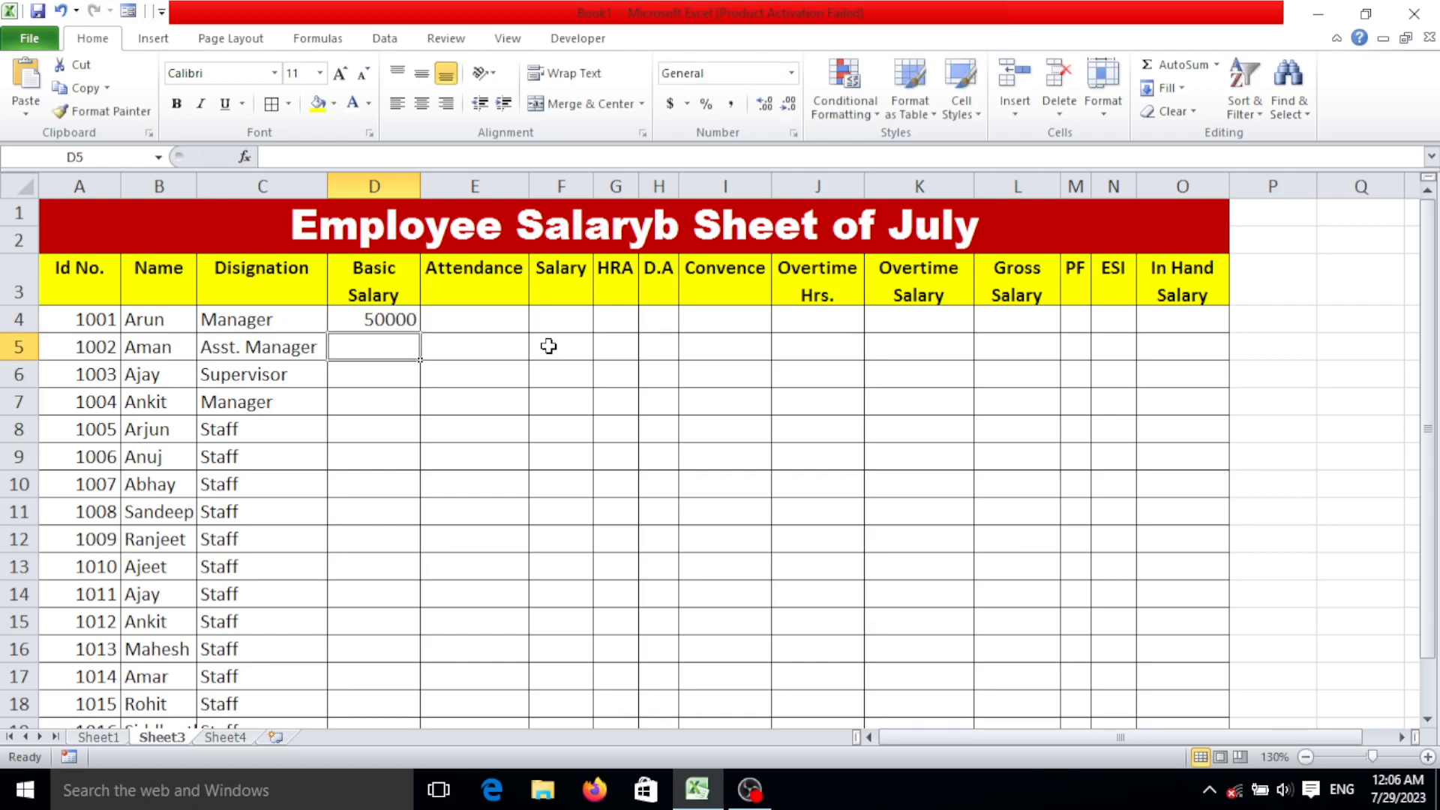
pyautogui.write('45000')
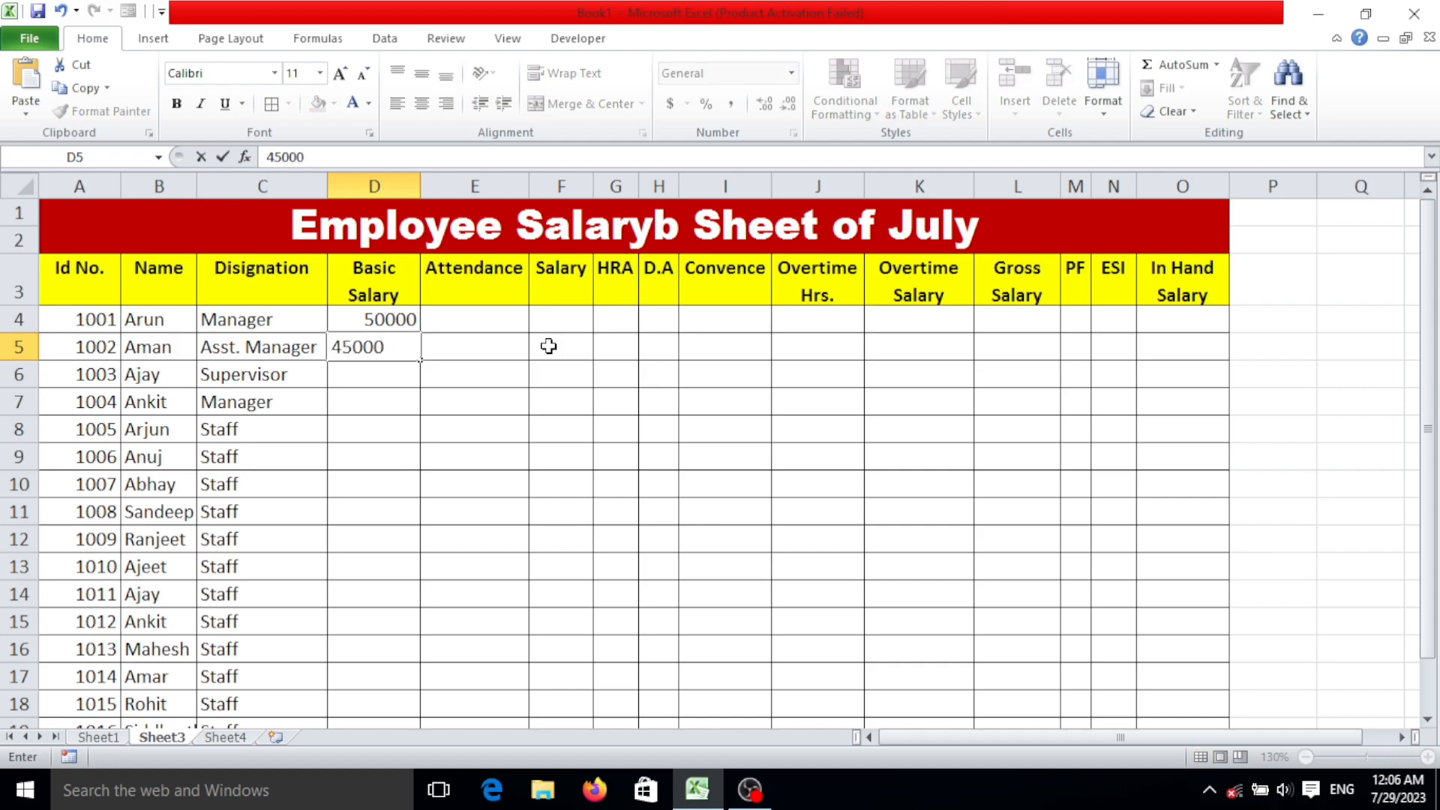
pyautogui.press('Return')
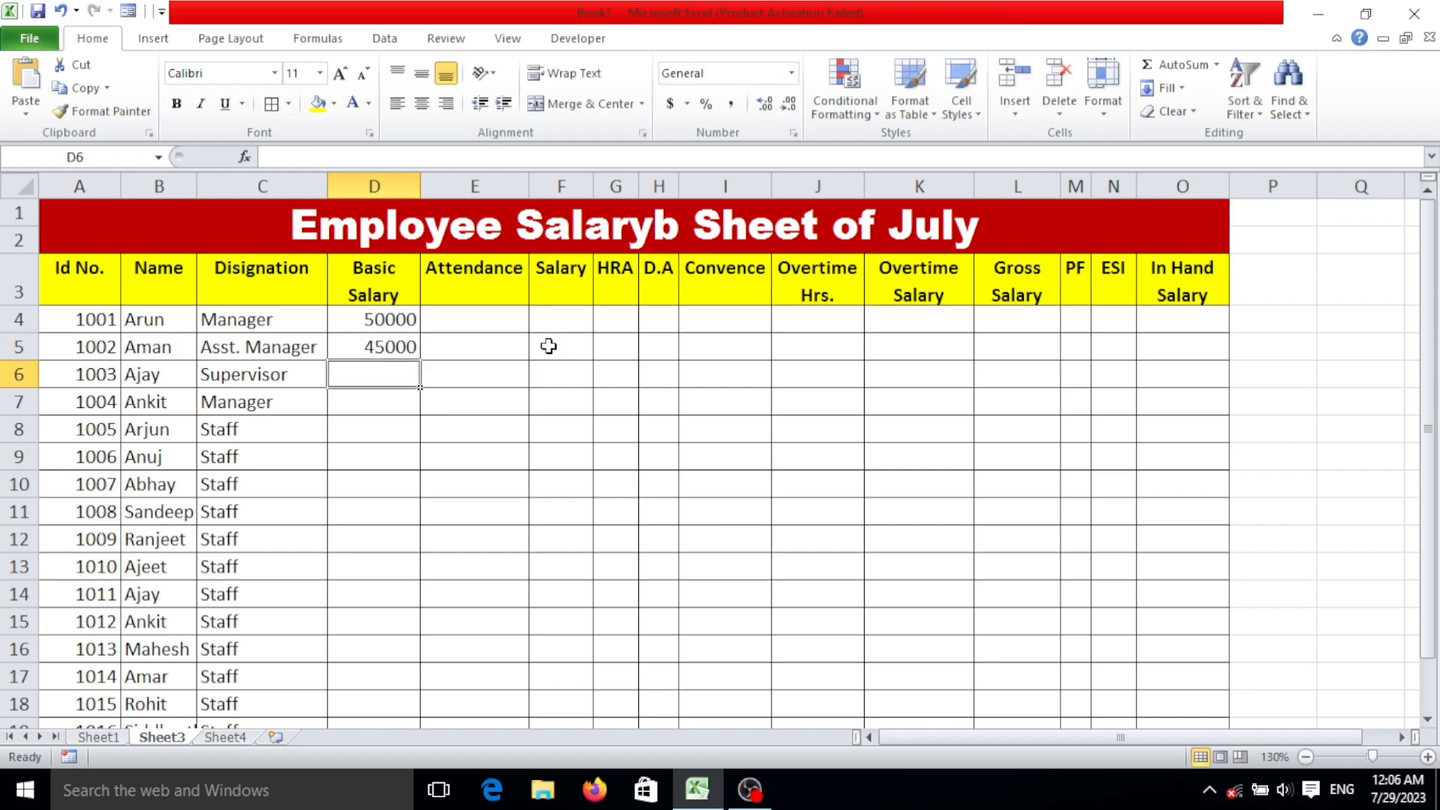
pyautogui.write('40000')
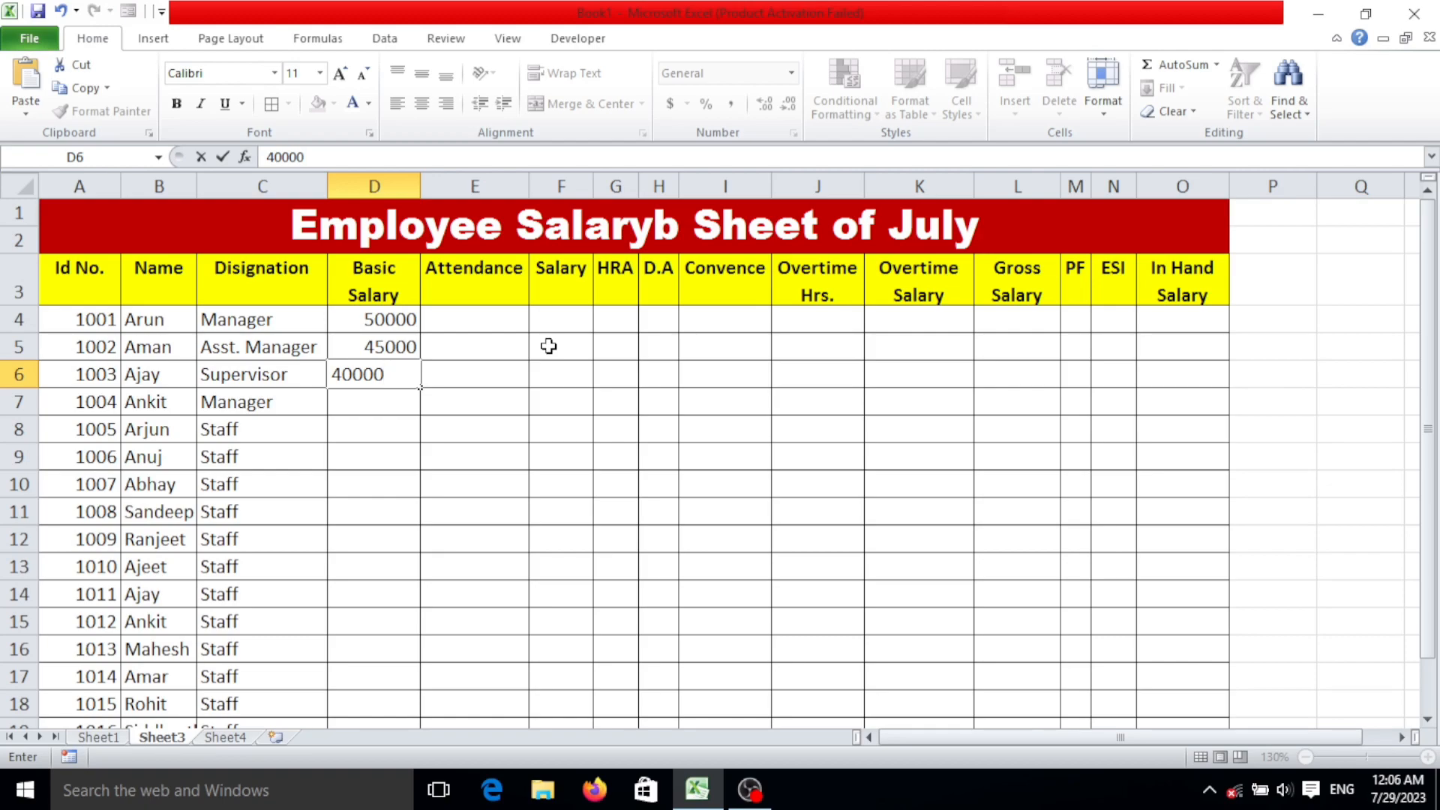
pyautogui.press('Return')
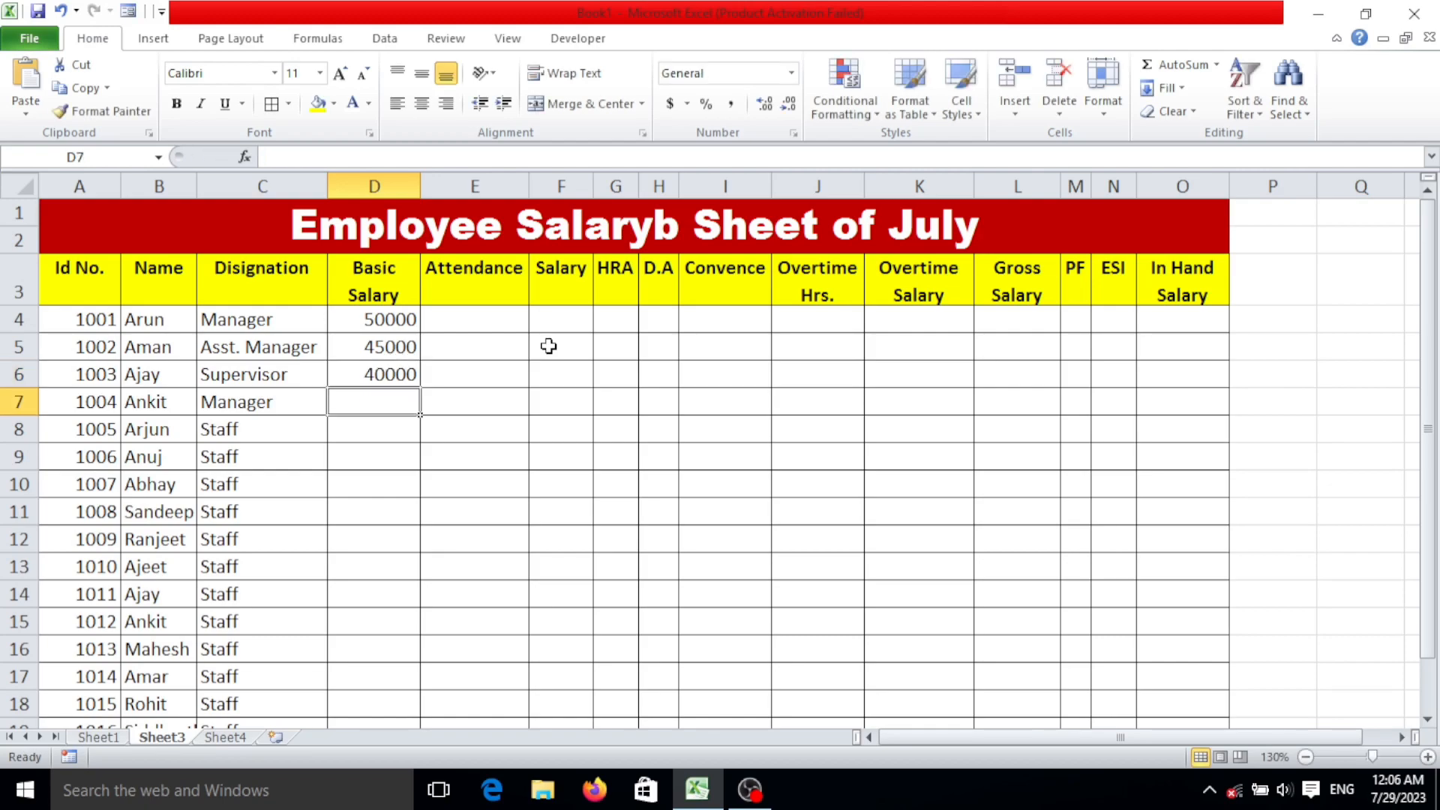
# Enter basic salaries of 65000 in D7 and 35000 in D8.
pyautogui.write('650000')
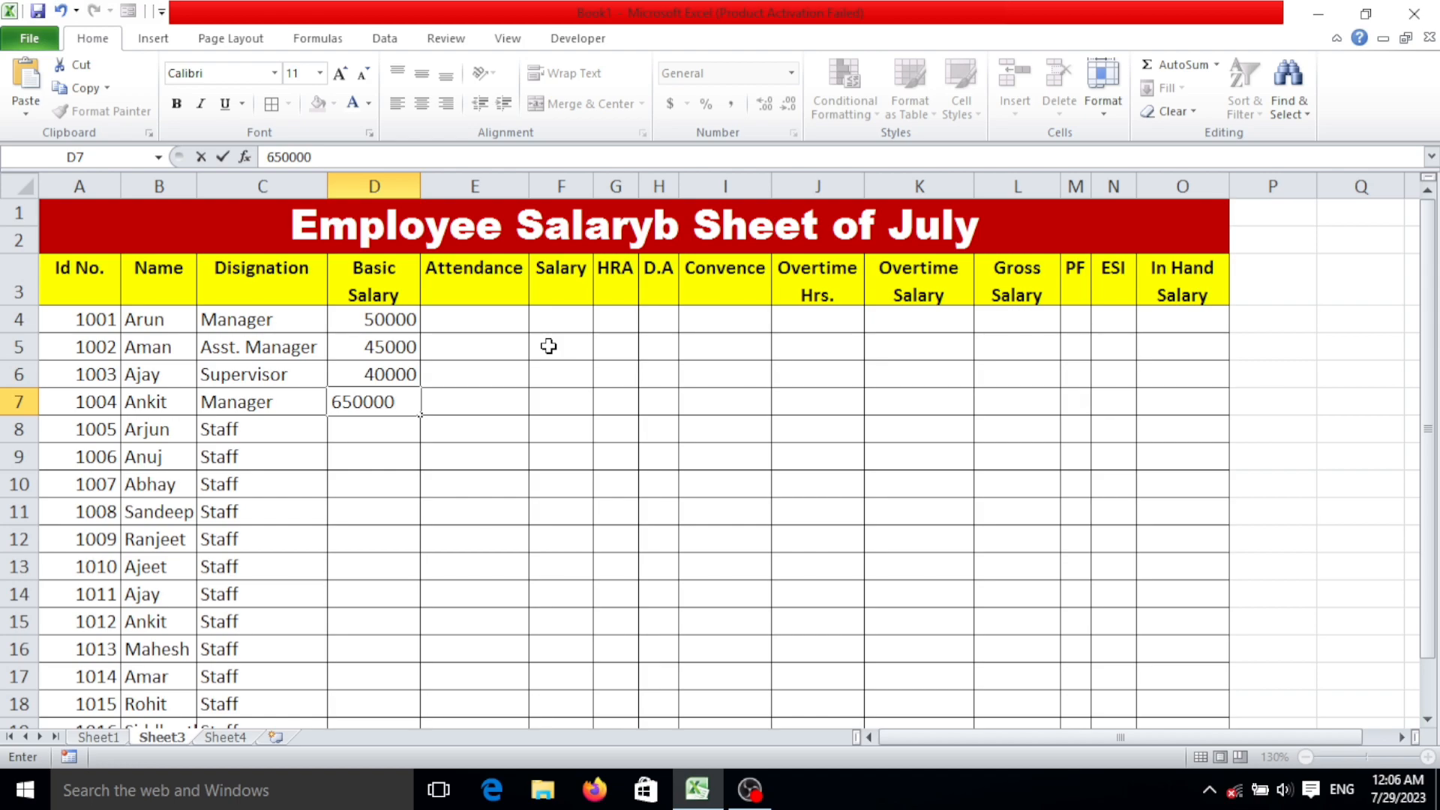
pyautogui.press('BackSpace')
pyautogui.press('Return')
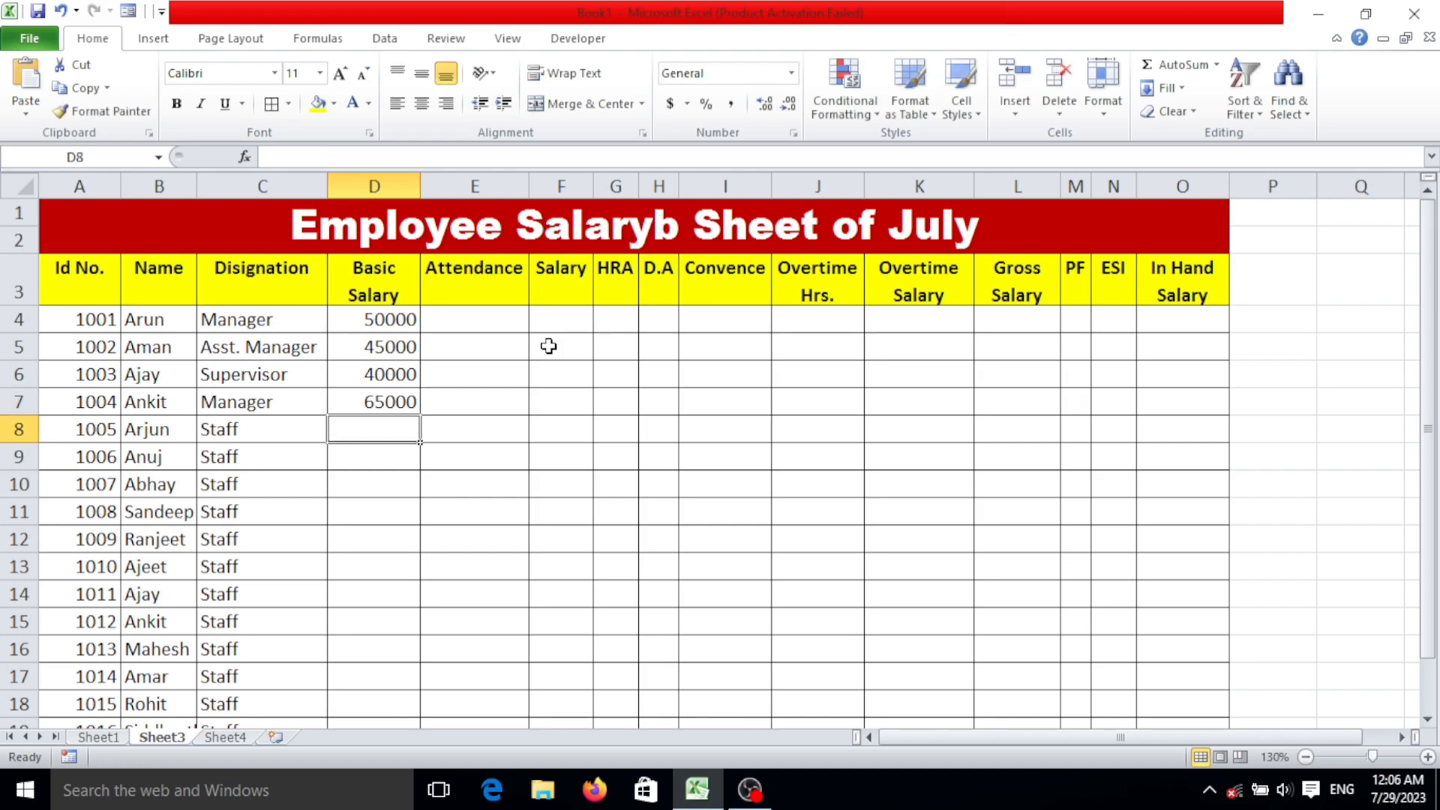
pyautogui.write('4')
pyautogui.press('BackSpace')
pyautogui.write('35000')
pyautogui.press('Return')
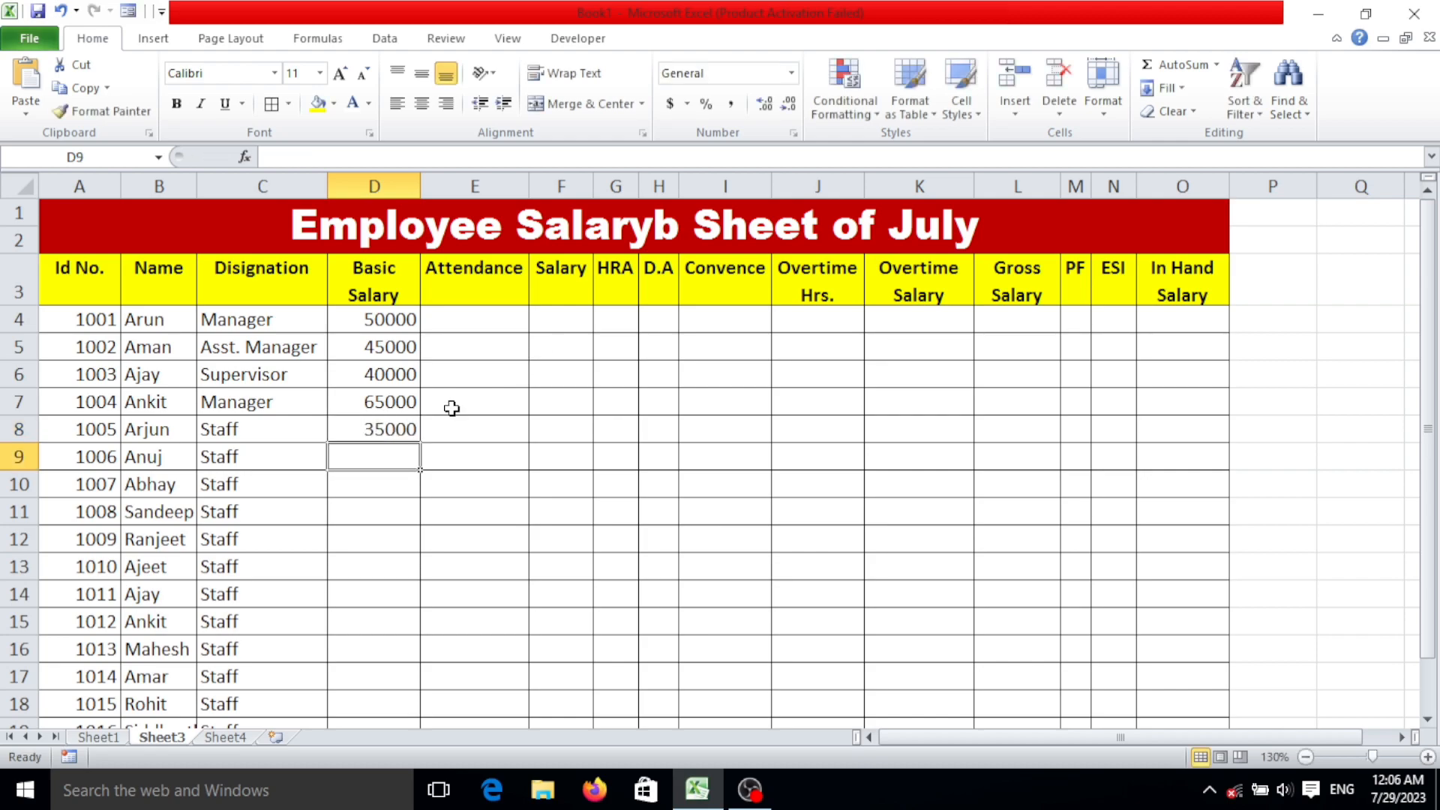
# Enter a basic salary of 30000 in D9.
pyautogui.click(347, 432)
pyautogui.click(411, 454)
pyautogui.write('30')
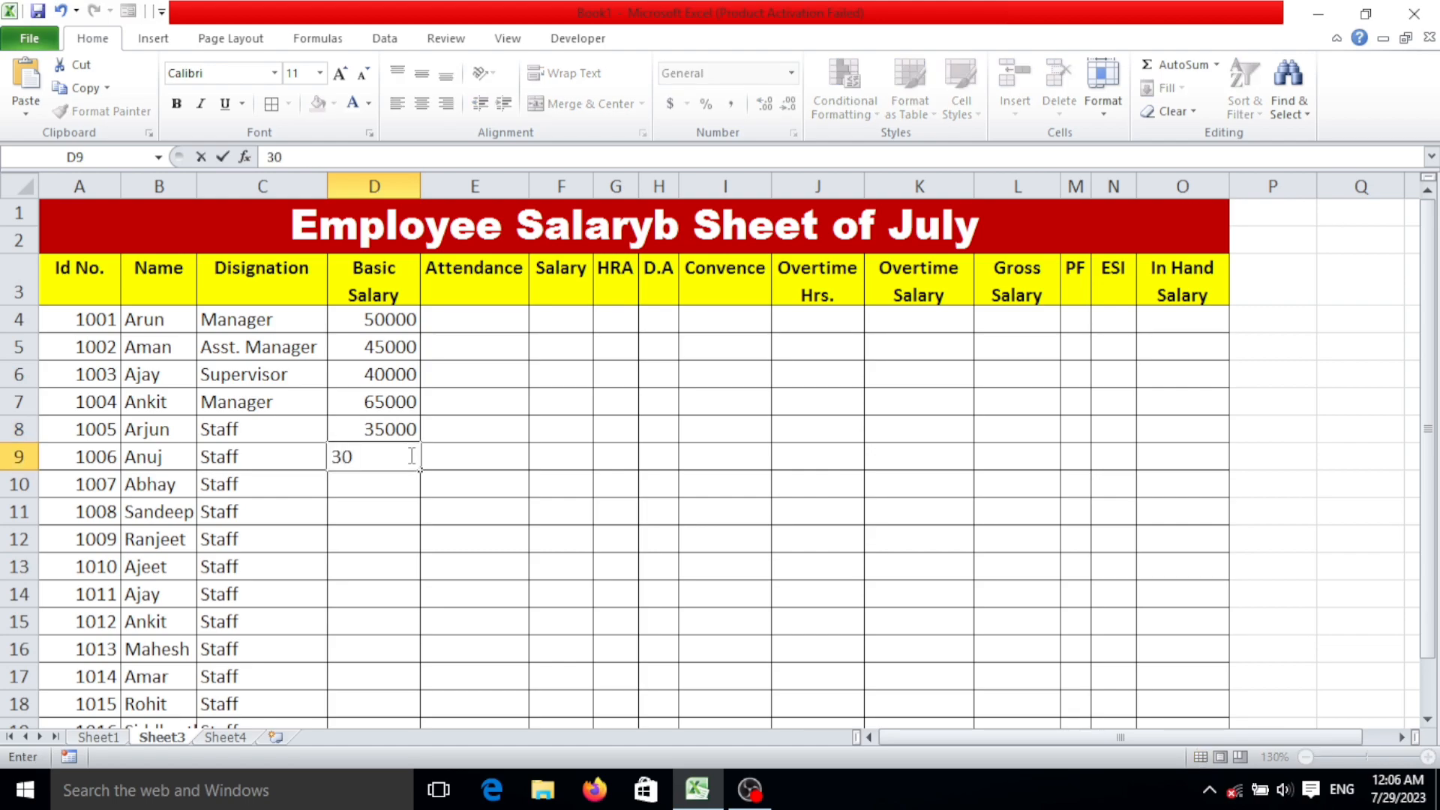
pyautogui.press('Return')
pyautogui.press('Return')
pyautogui.press('Up')
pyautogui.press('Up')
pyautogui.write('30000')
# Fill the basic salary series from D8:D9 down to D20.
pyautogui.click(403, 431)
pyautogui.moveTo(402, 433); pyautogui.dragTo(395, 659)
pyautogui.click(427, 465)
pyautogui.click(397, 441)
pyautogui.scroll(1, 395, 659)
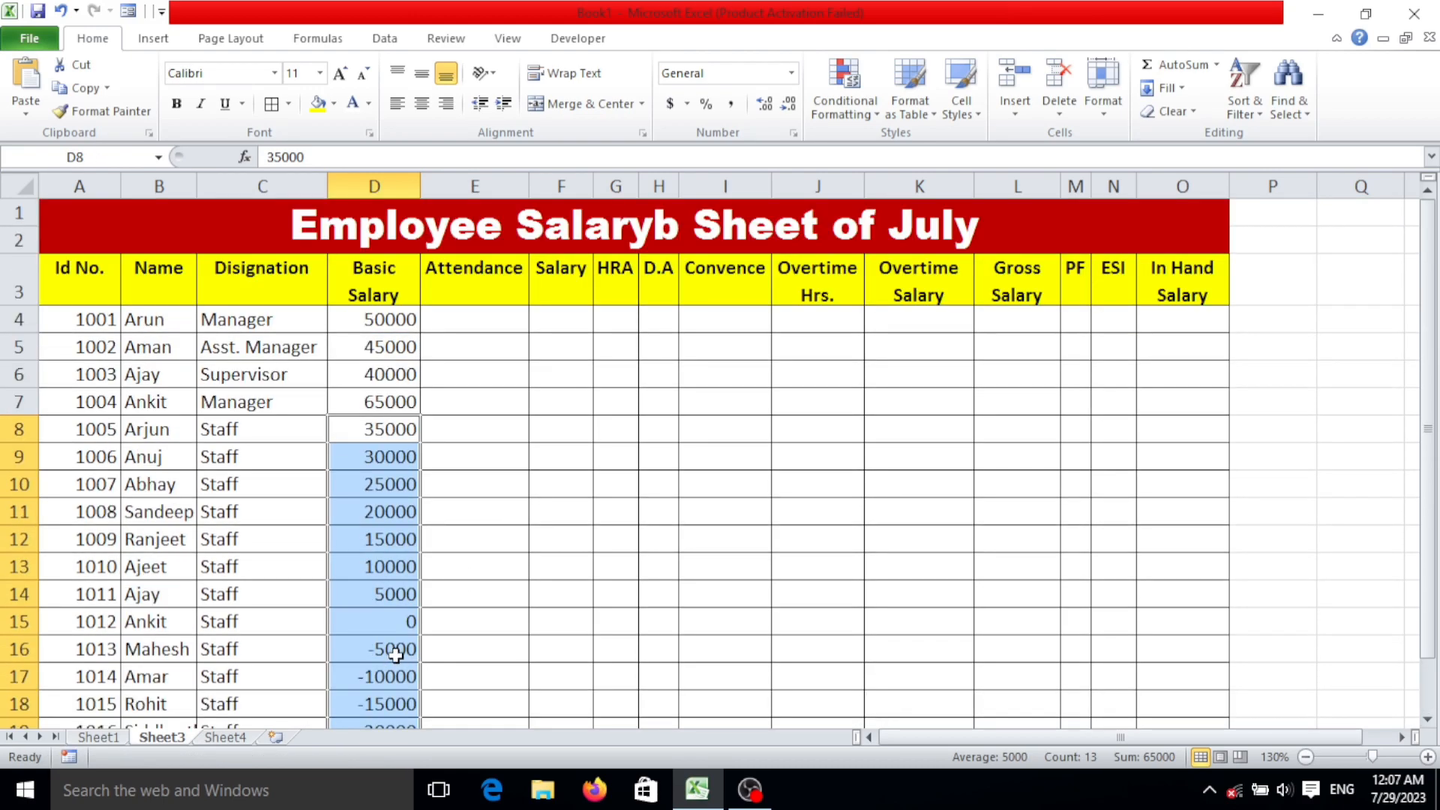
# Set the basic salary in D15 to 20000.
pyautogui.click(394, 628)
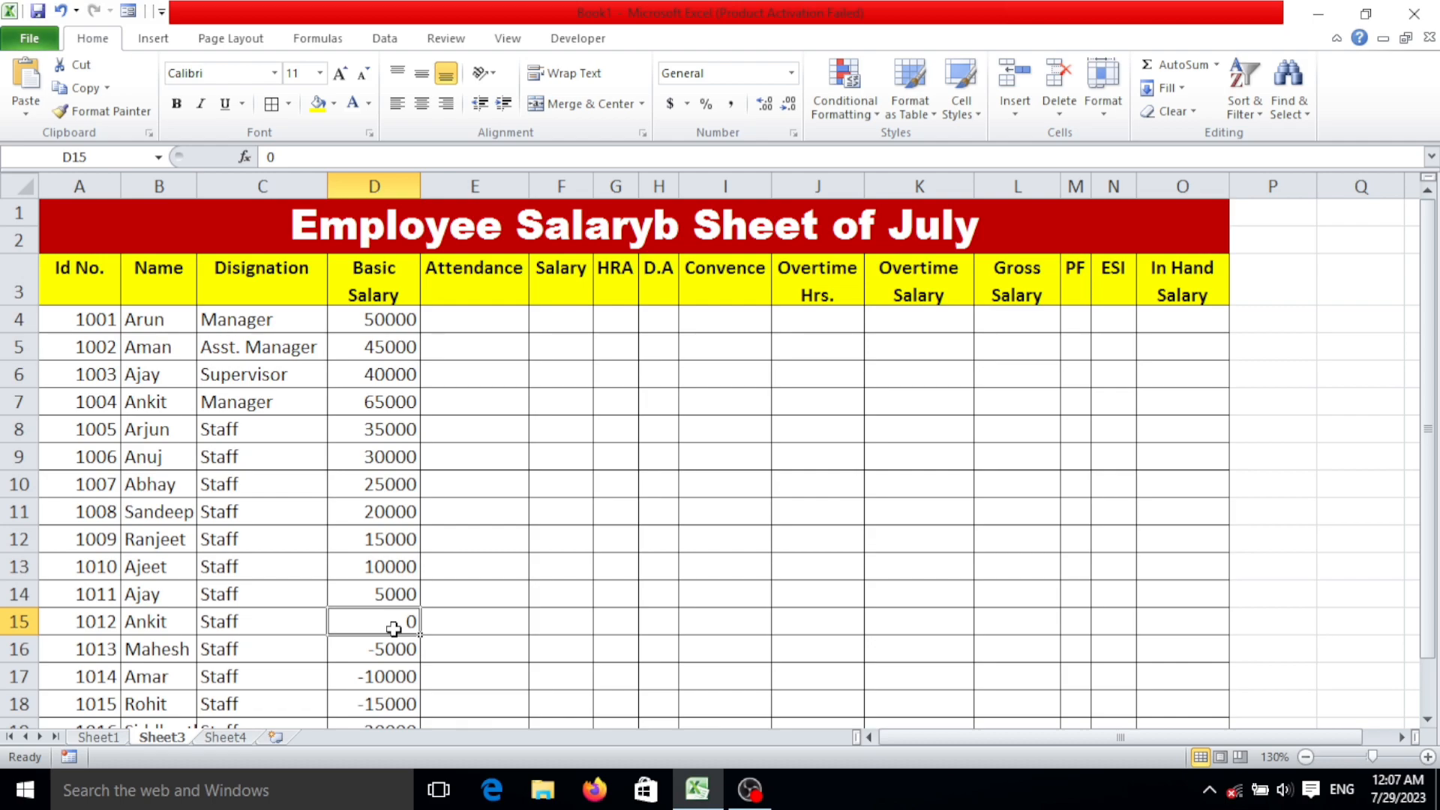
pyautogui.write('200000')
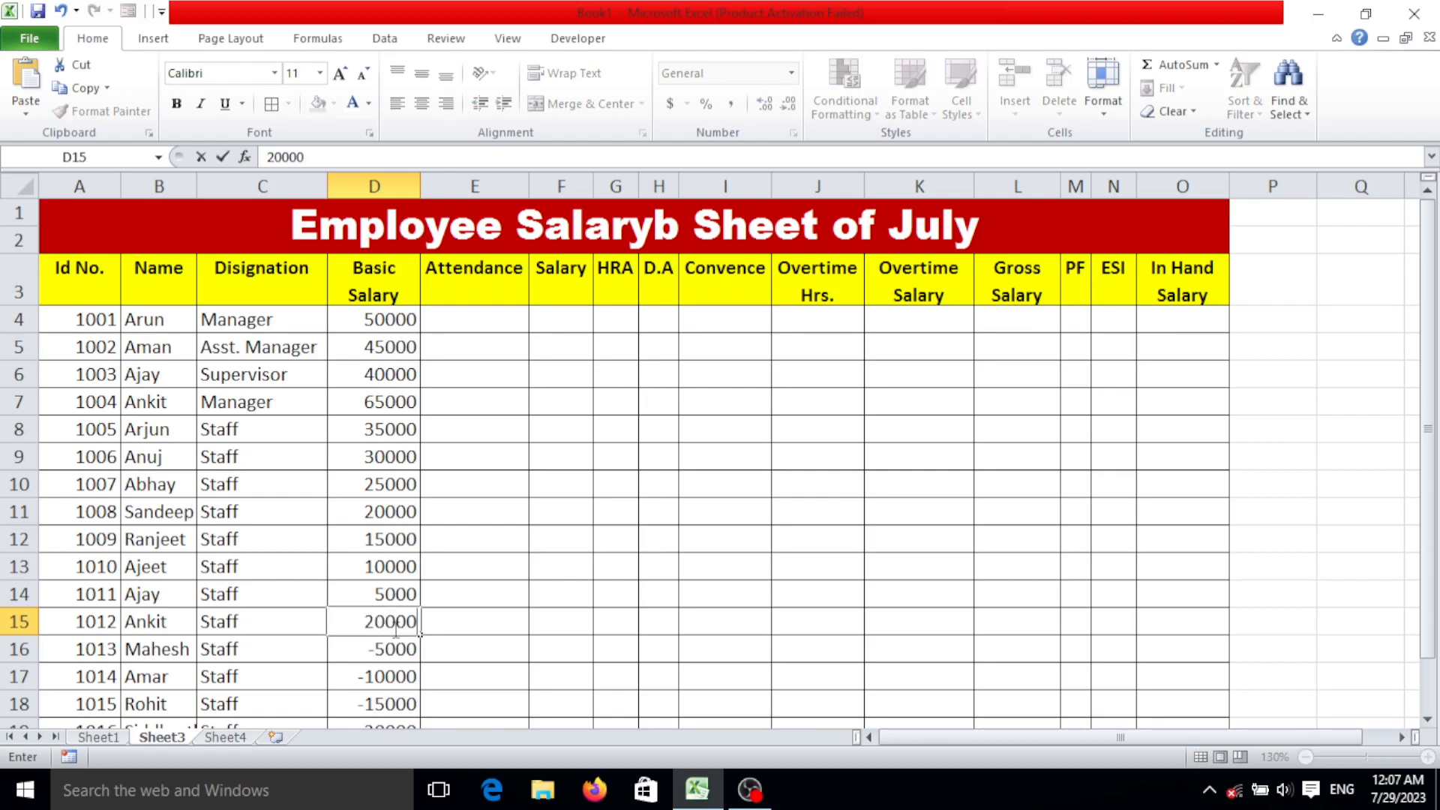
pyautogui.press('BackSpace')
# Enter an attendance of 28 in E4 and calculate the salary in F4 with =D4/30*E4.
pyautogui.click(506, 327)
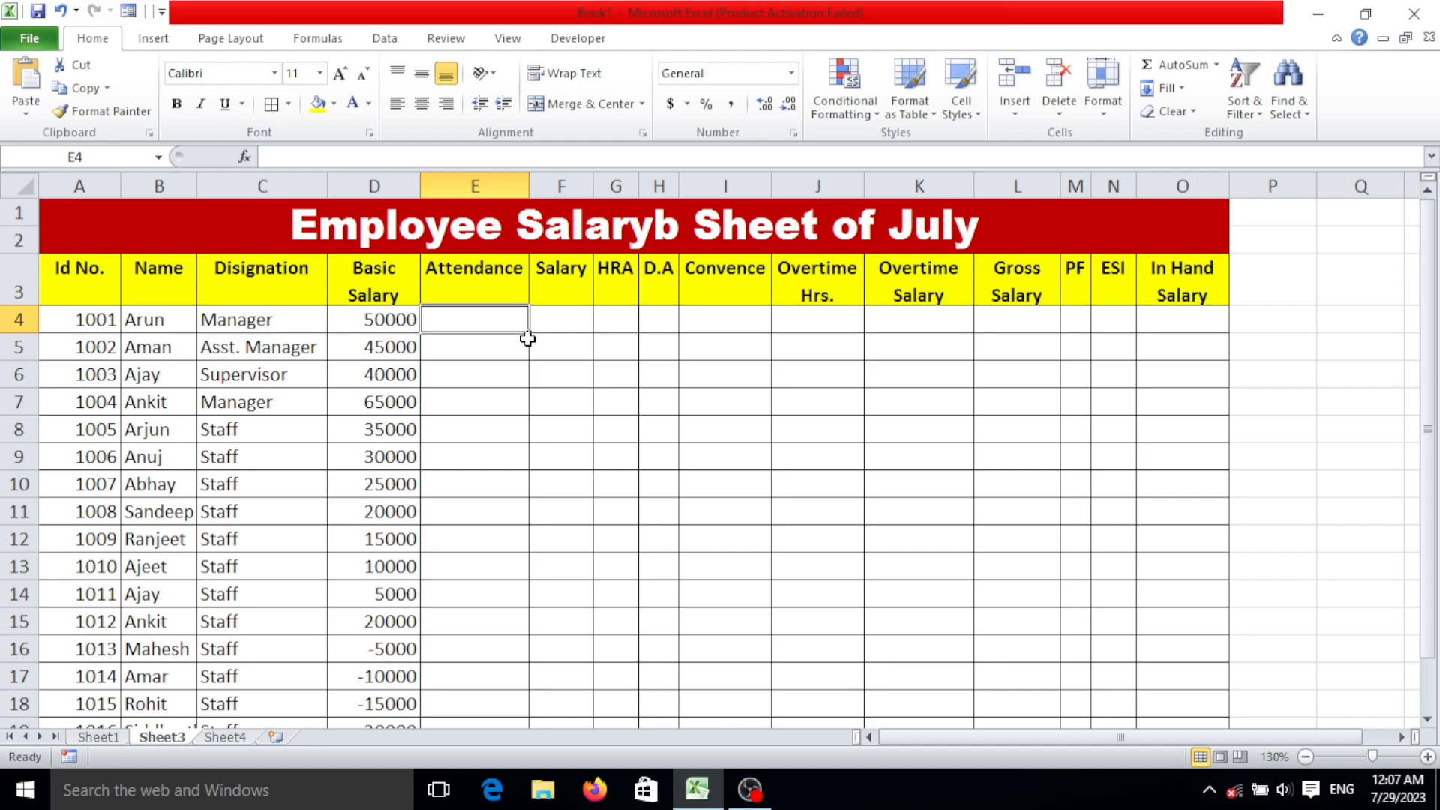
pyautogui.write('28')
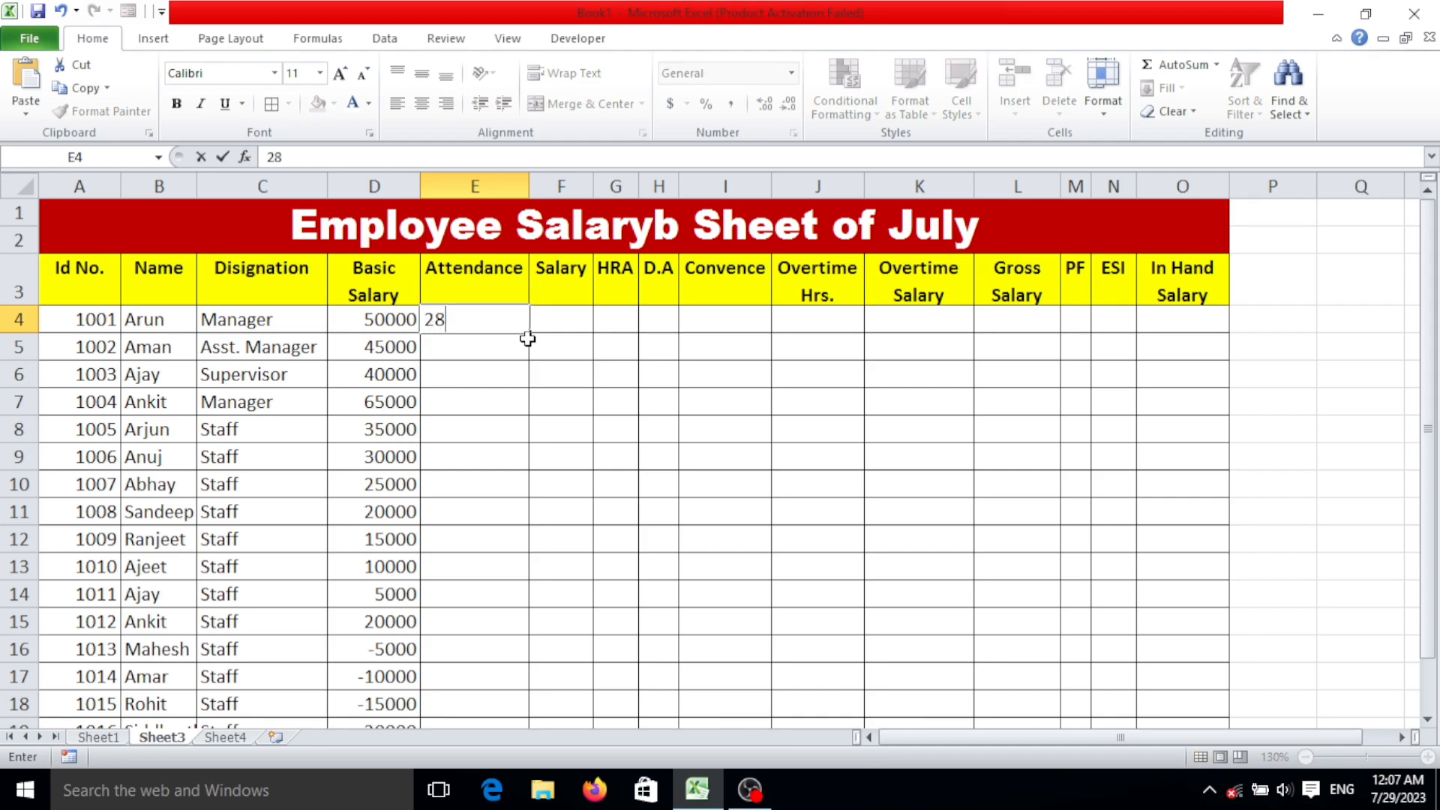
pyautogui.click(573, 320)
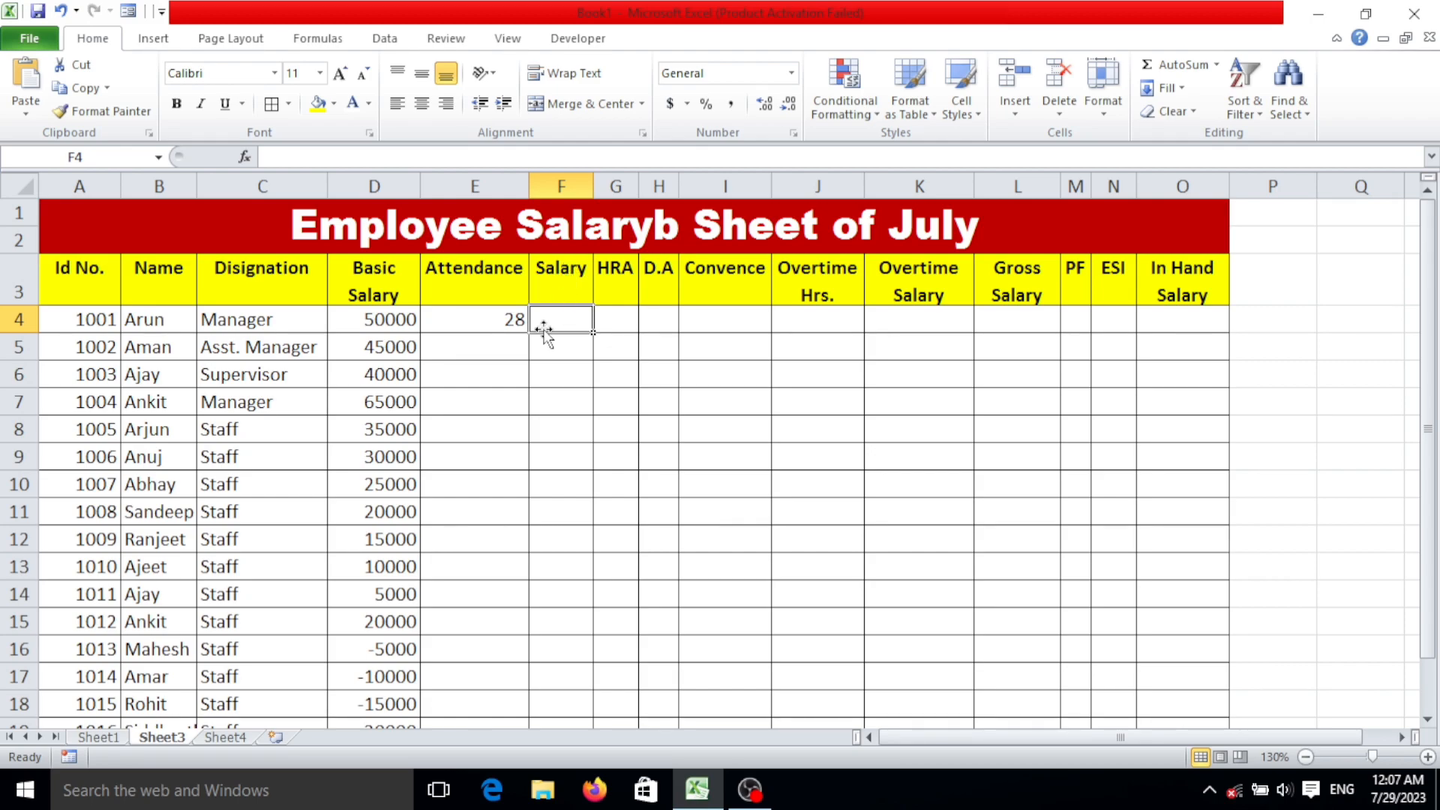
pyautogui.write('=')
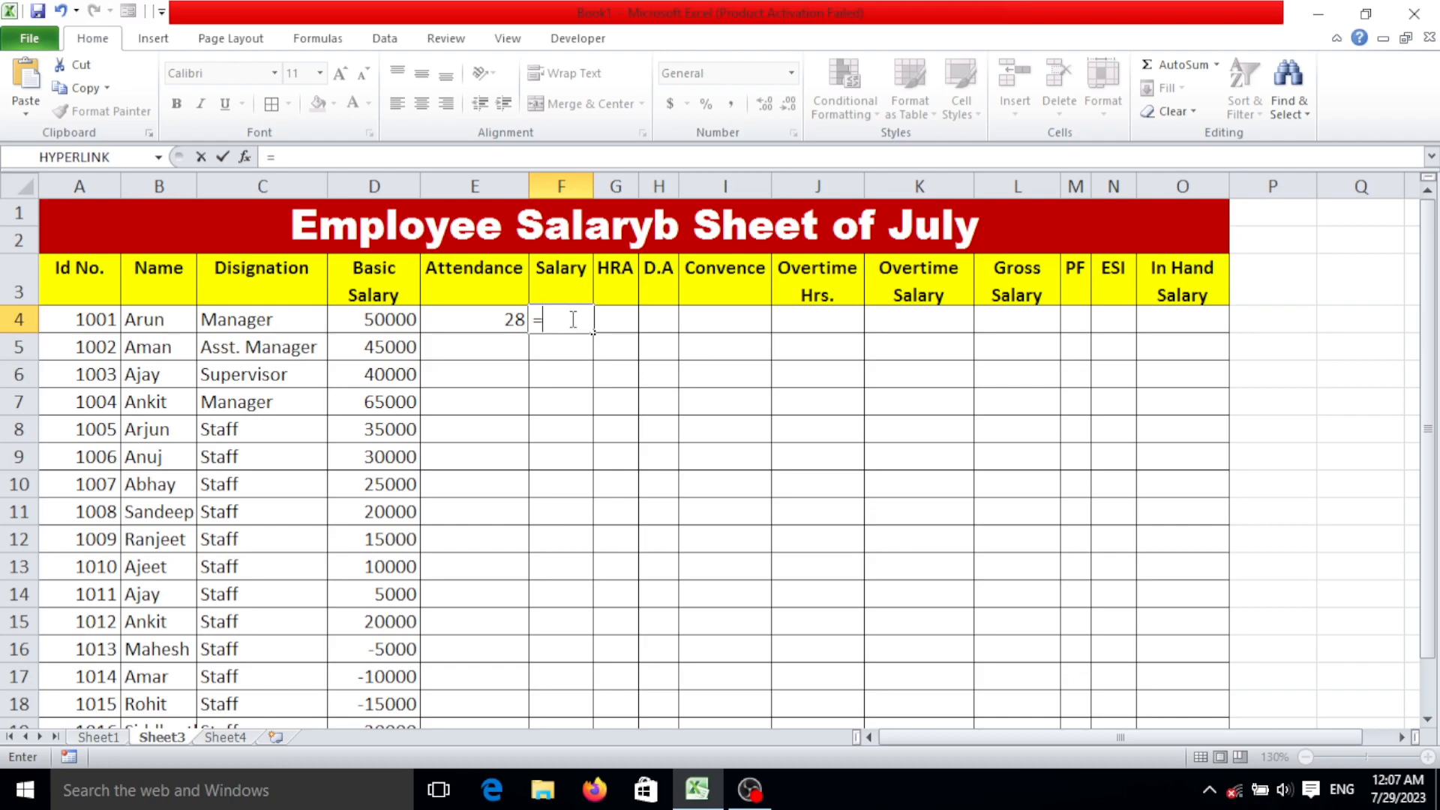
pyautogui.click(391, 323)
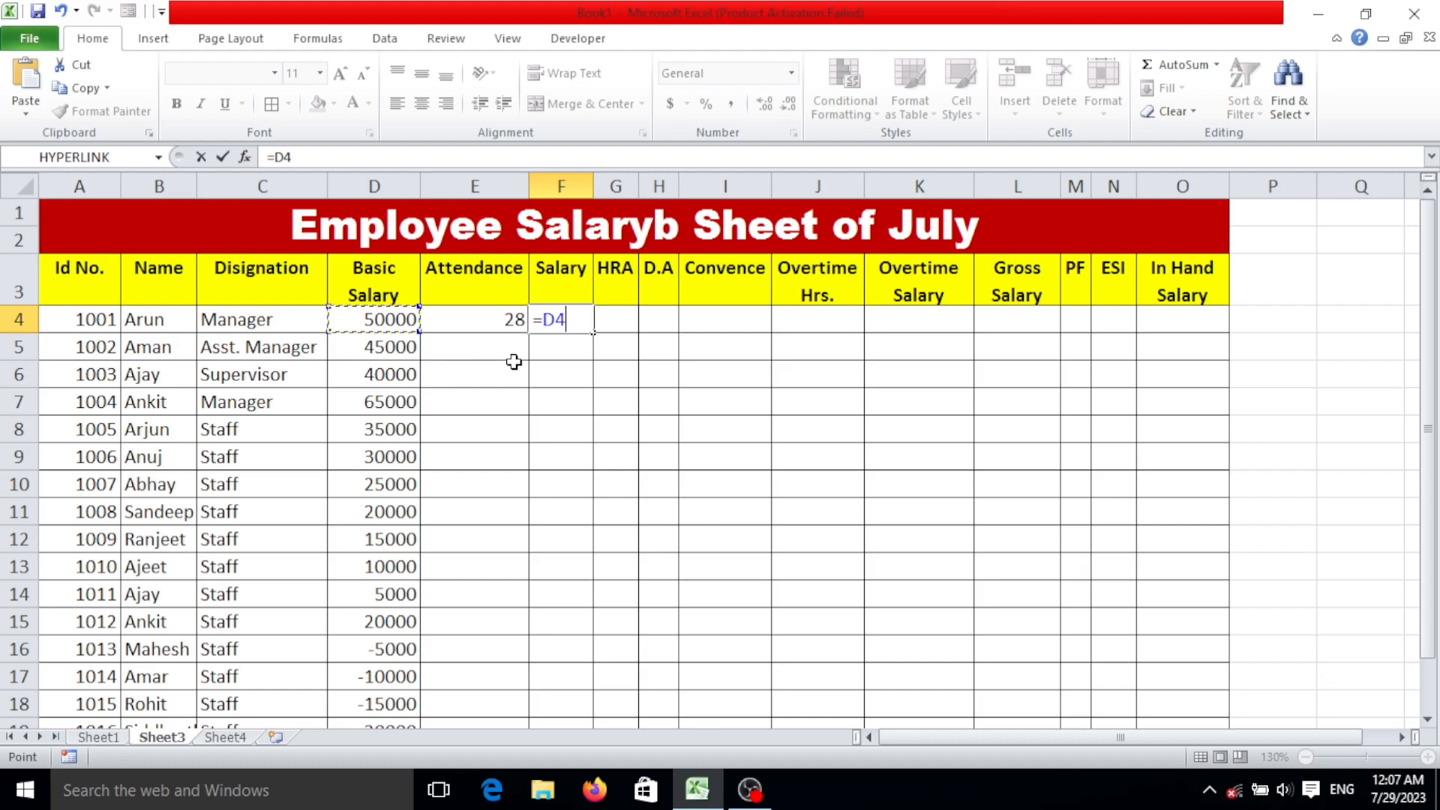
pyautogui.write('/30*')
pyautogui.click(511, 321)
pyautogui.press('Return')
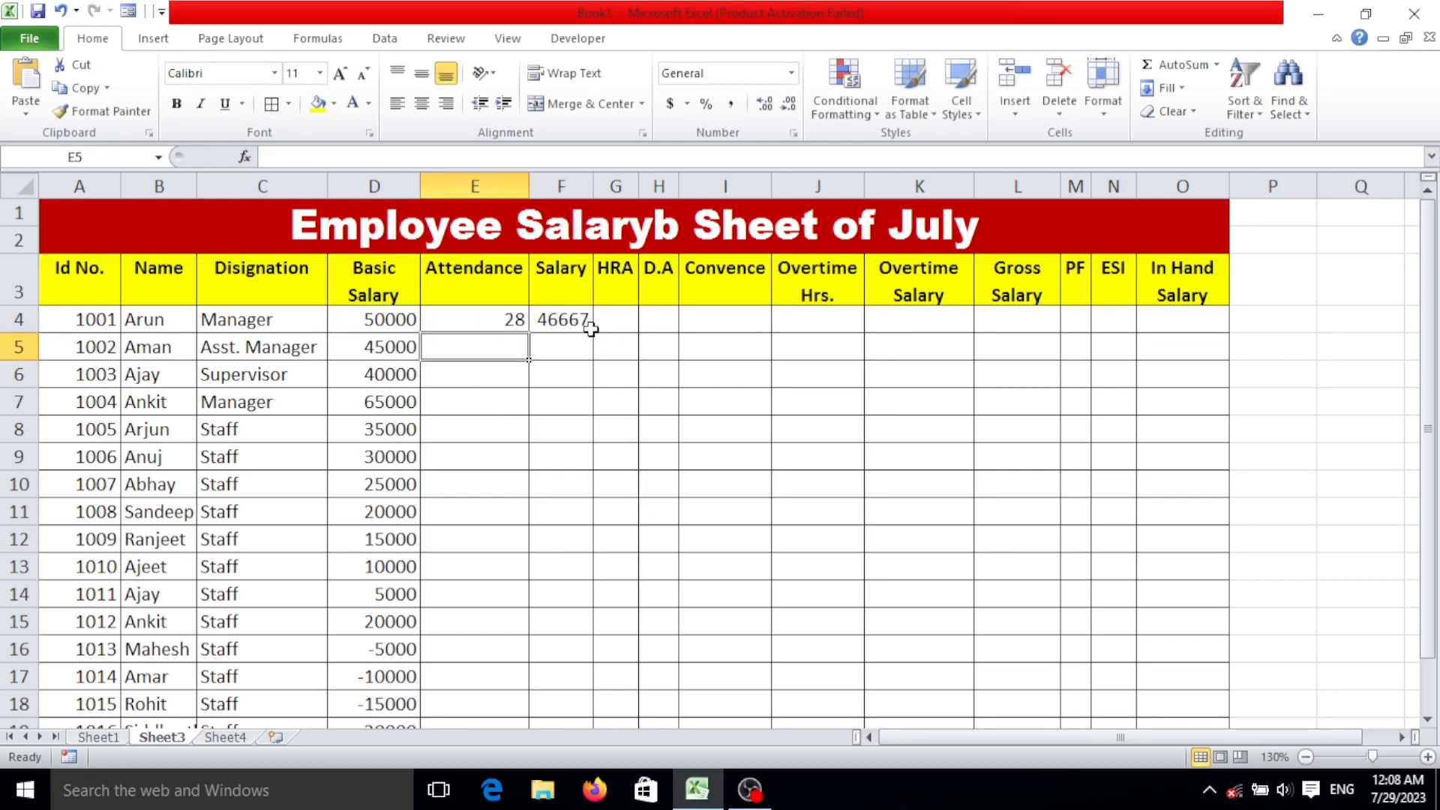
# Test the salary formula in F4 by setting the attendance in E4 to 30.
pyautogui.click(574, 320)
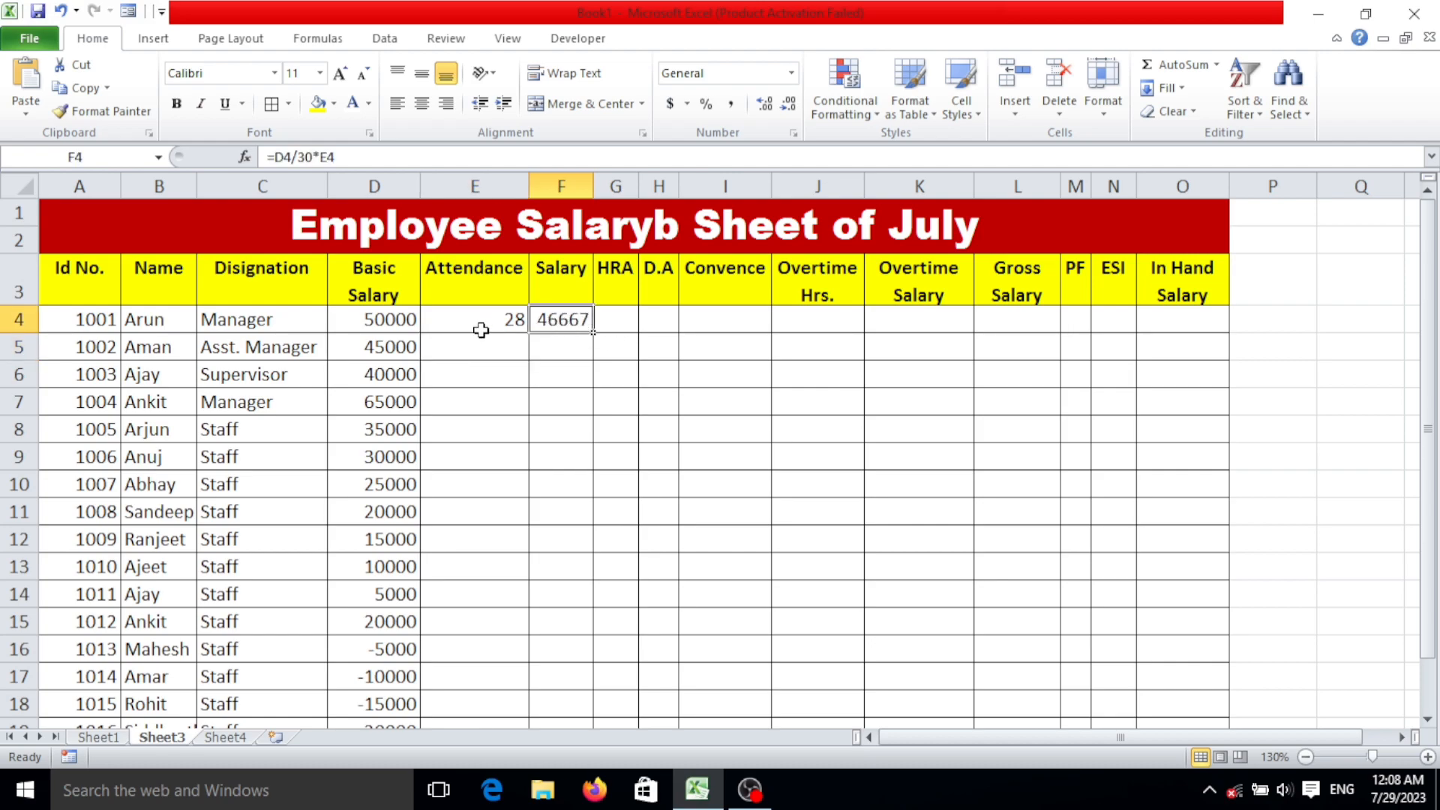
pyautogui.click(507, 328)
pyautogui.write('30')
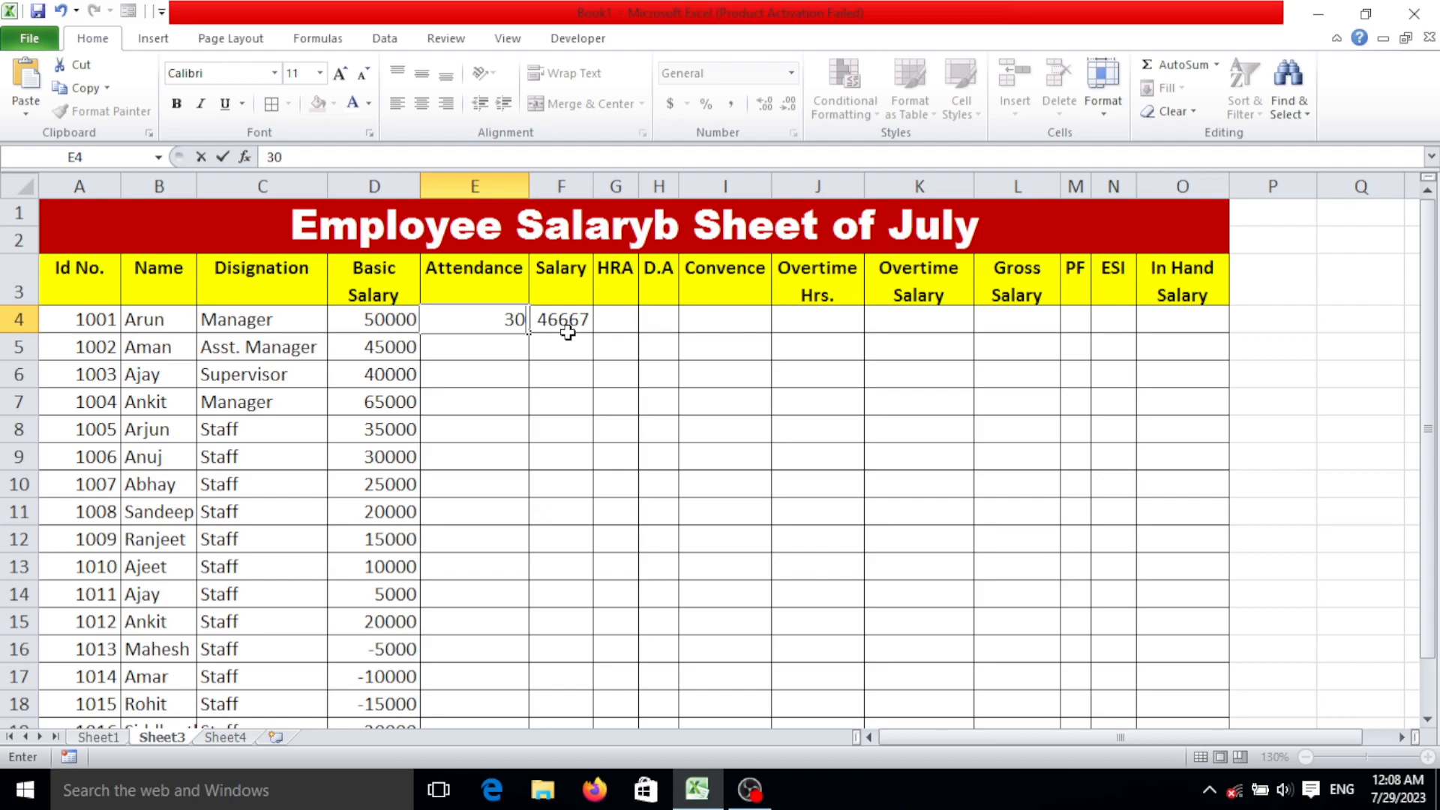
pyautogui.press('Return')
pyautogui.click(507, 321)
pyautogui.click(573, 316)
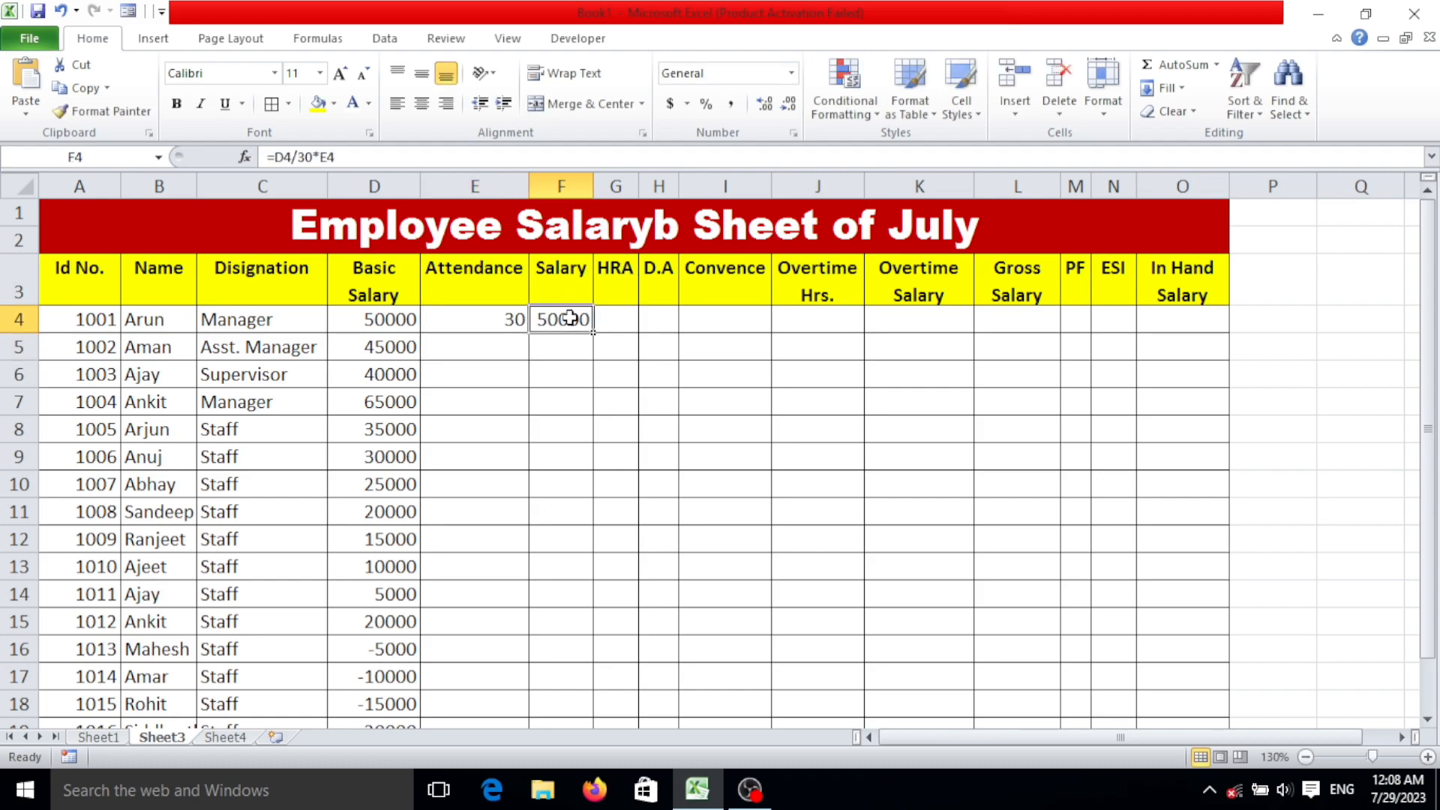
# Set the attendance in E4 to 29.
pyautogui.click(499, 325)
pyautogui.write('29')
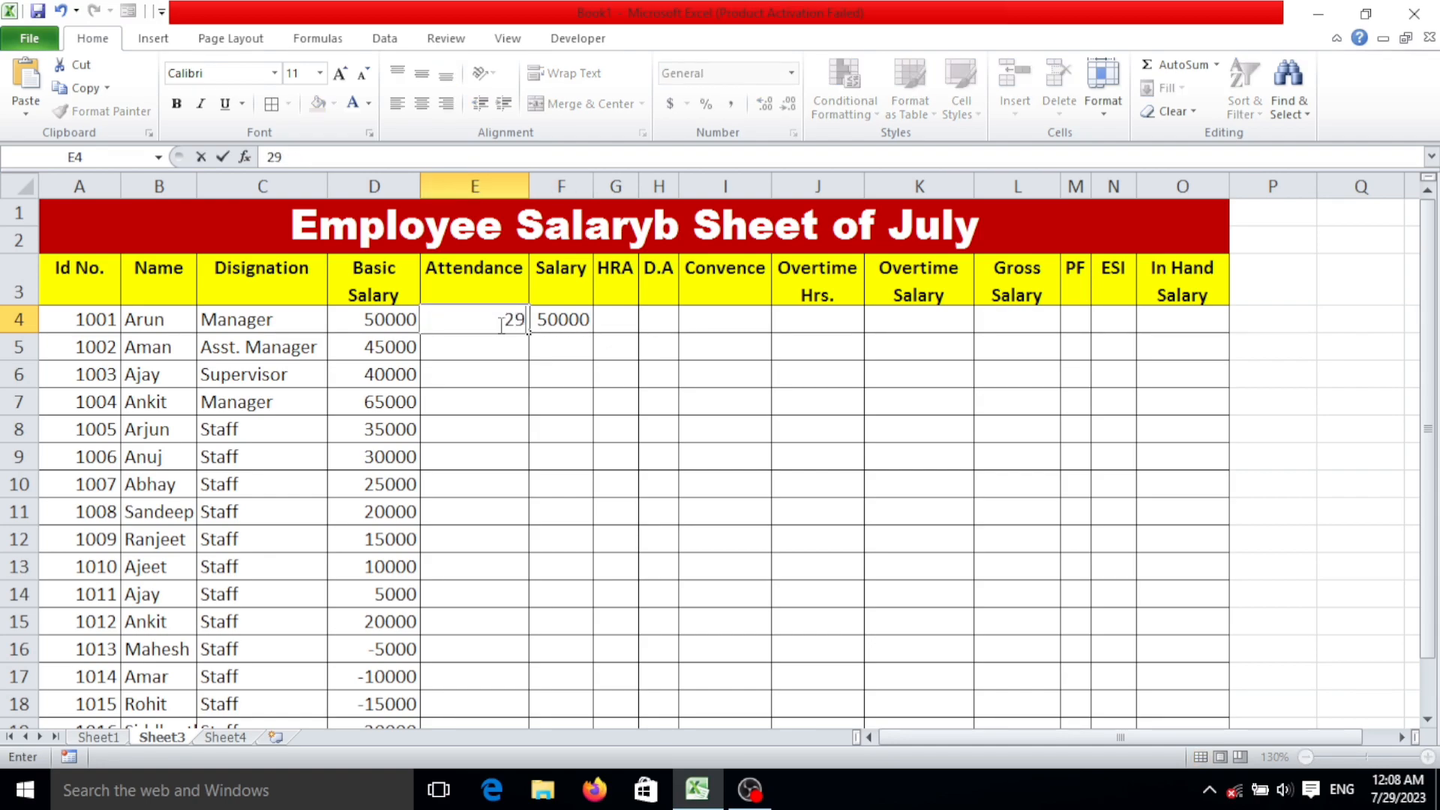
pyautogui.press('Return')
# Fill the salary formula from F4 down to F20.
pyautogui.click(561, 319)
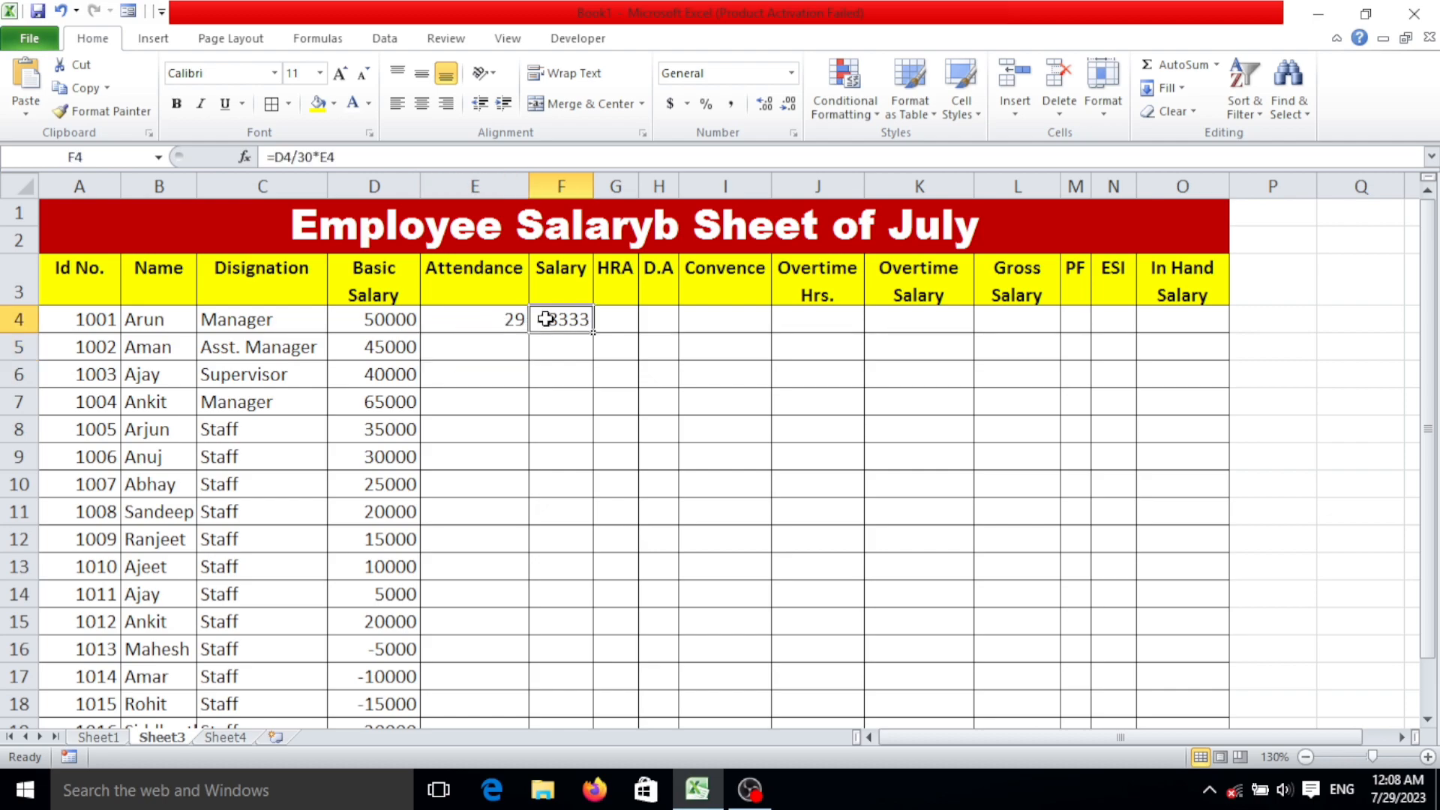
pyautogui.doubleClick(590, 333)
pyautogui.scroll(-2, 604, 422)
pyautogui.scroll(2, 604, 422)
pyautogui.scroll(-2, 585, 469)
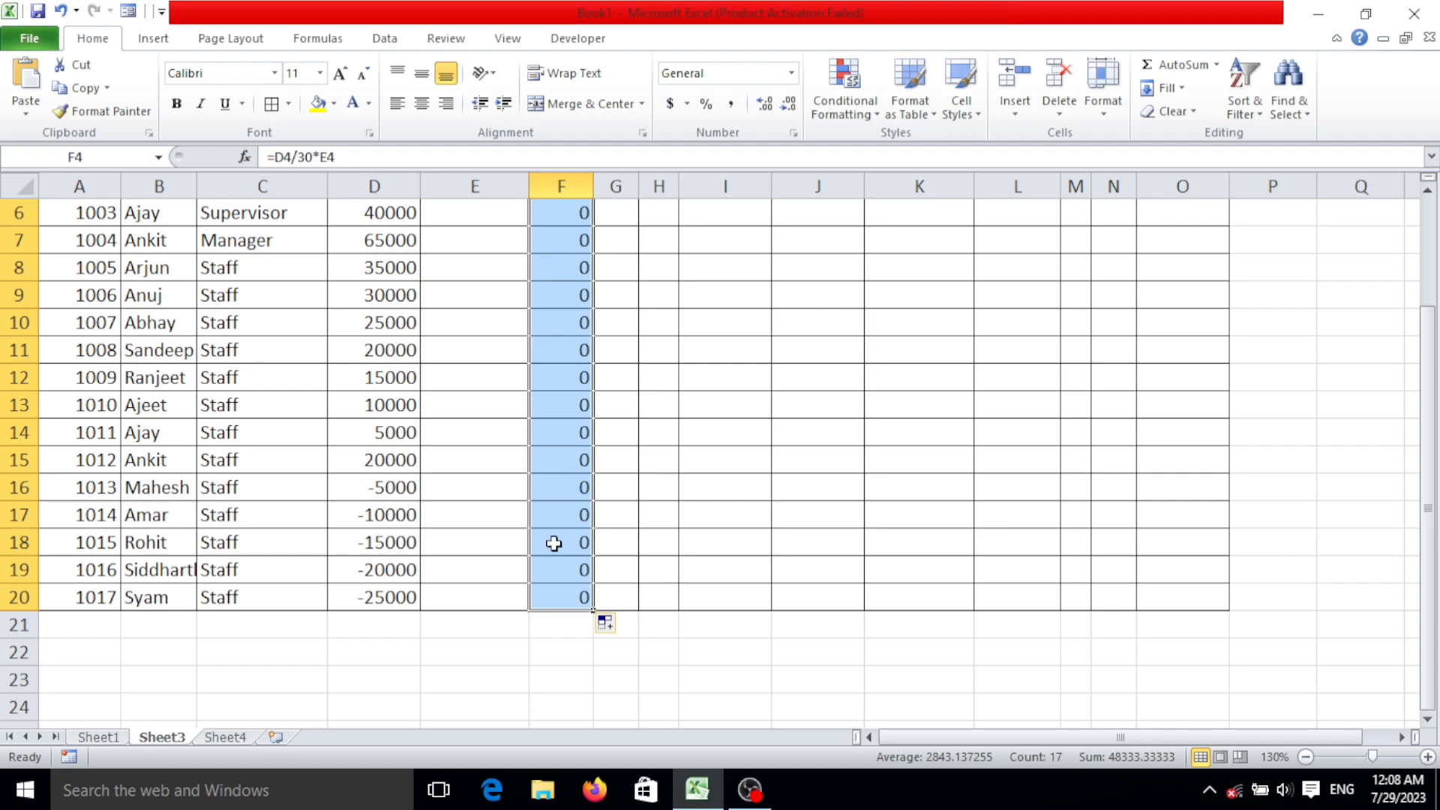
pyautogui.scroll(2, 552, 540)
# Enter attendance values of 23, 24, 25, 23 and 26 in E5:E9.
pyautogui.click(479, 353)
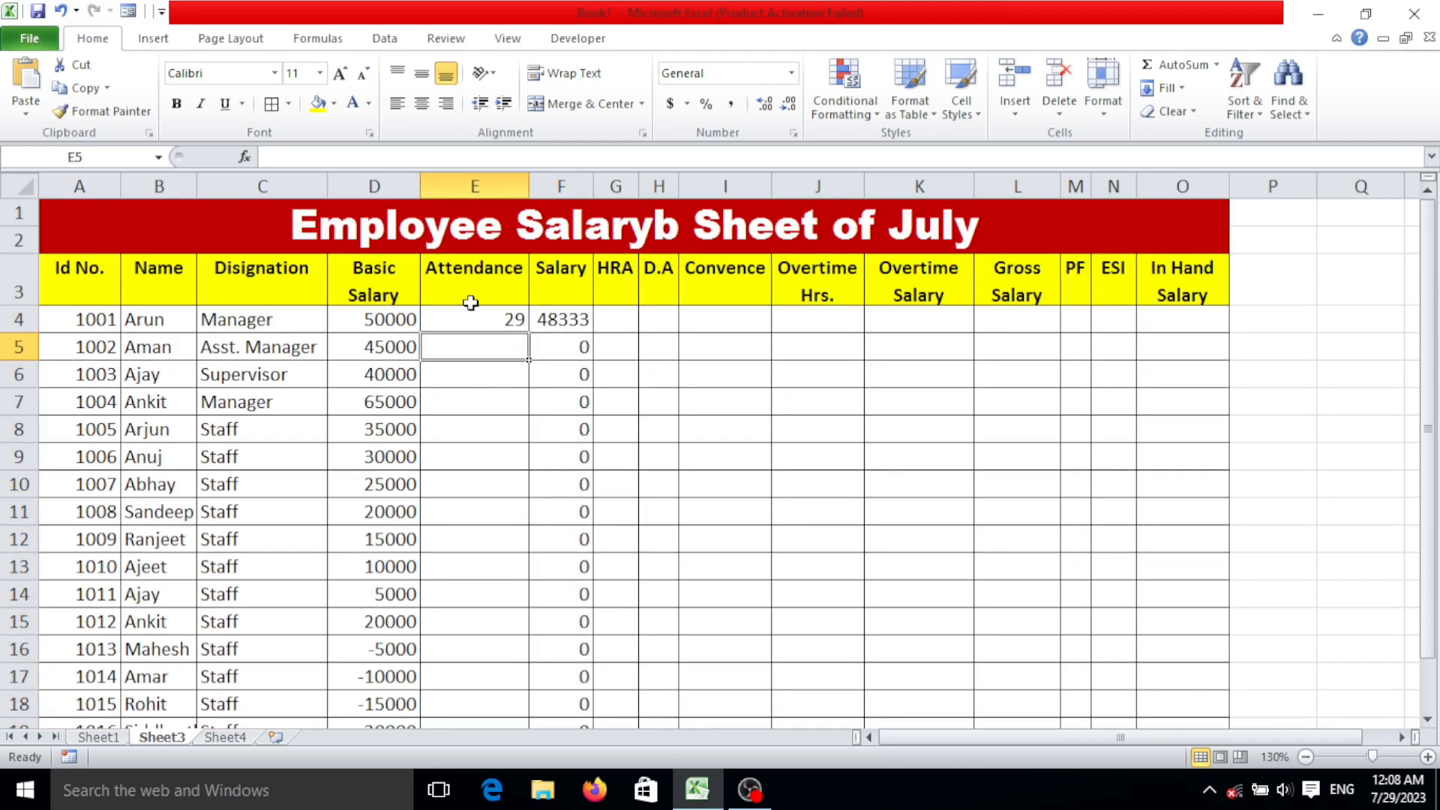
pyautogui.write('23')
pyautogui.press('Return')
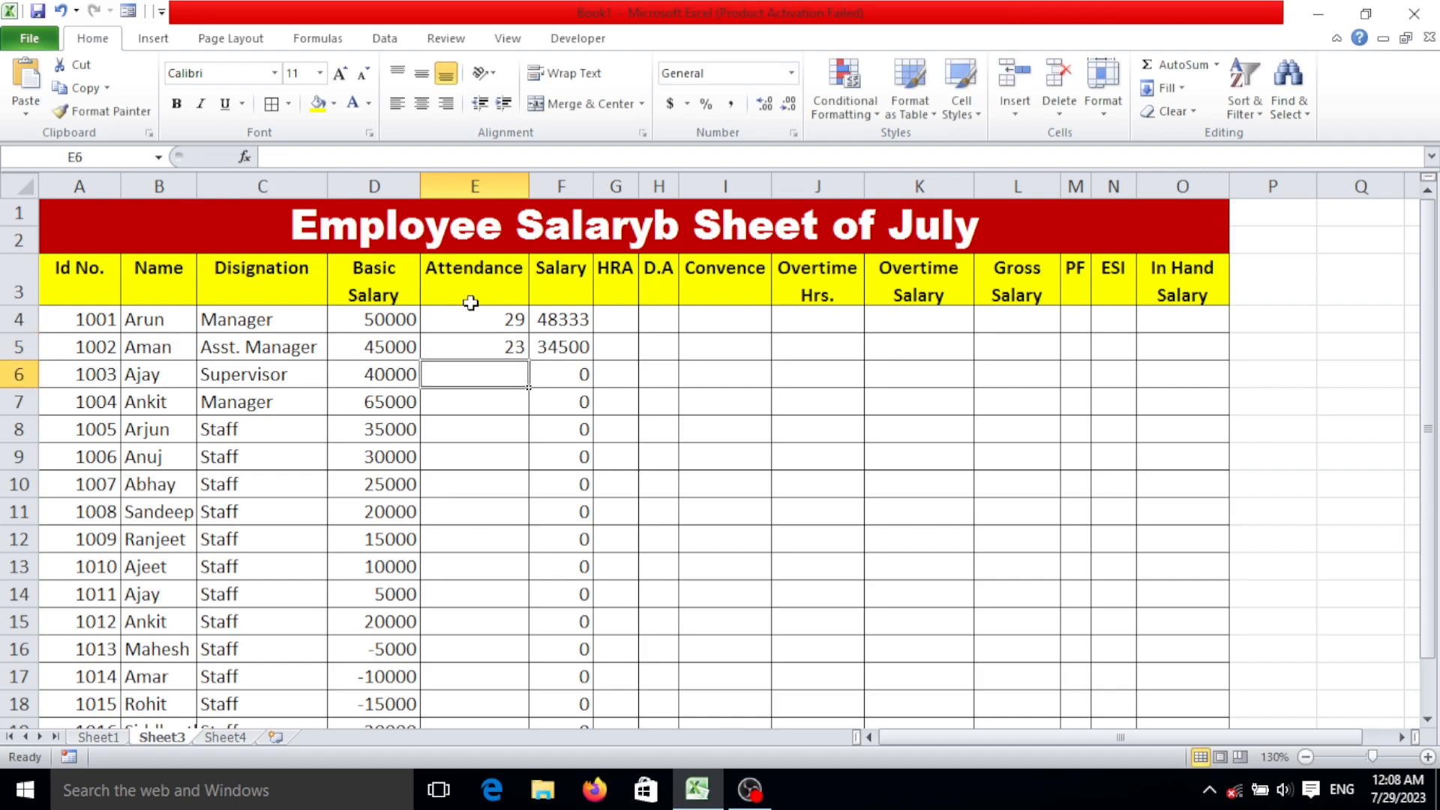
pyautogui.write('24')
pyautogui.press('Return')
pyautogui.write('25')
pyautogui.press('Return')
pyautogui.write('23')
pyautogui.press('Return')
pyautogui.write('26')
pyautogui.press('Return')
# Enter attendance values of 25, 23, 28, 29 and 25 in E10:E14.
pyautogui.write('25')
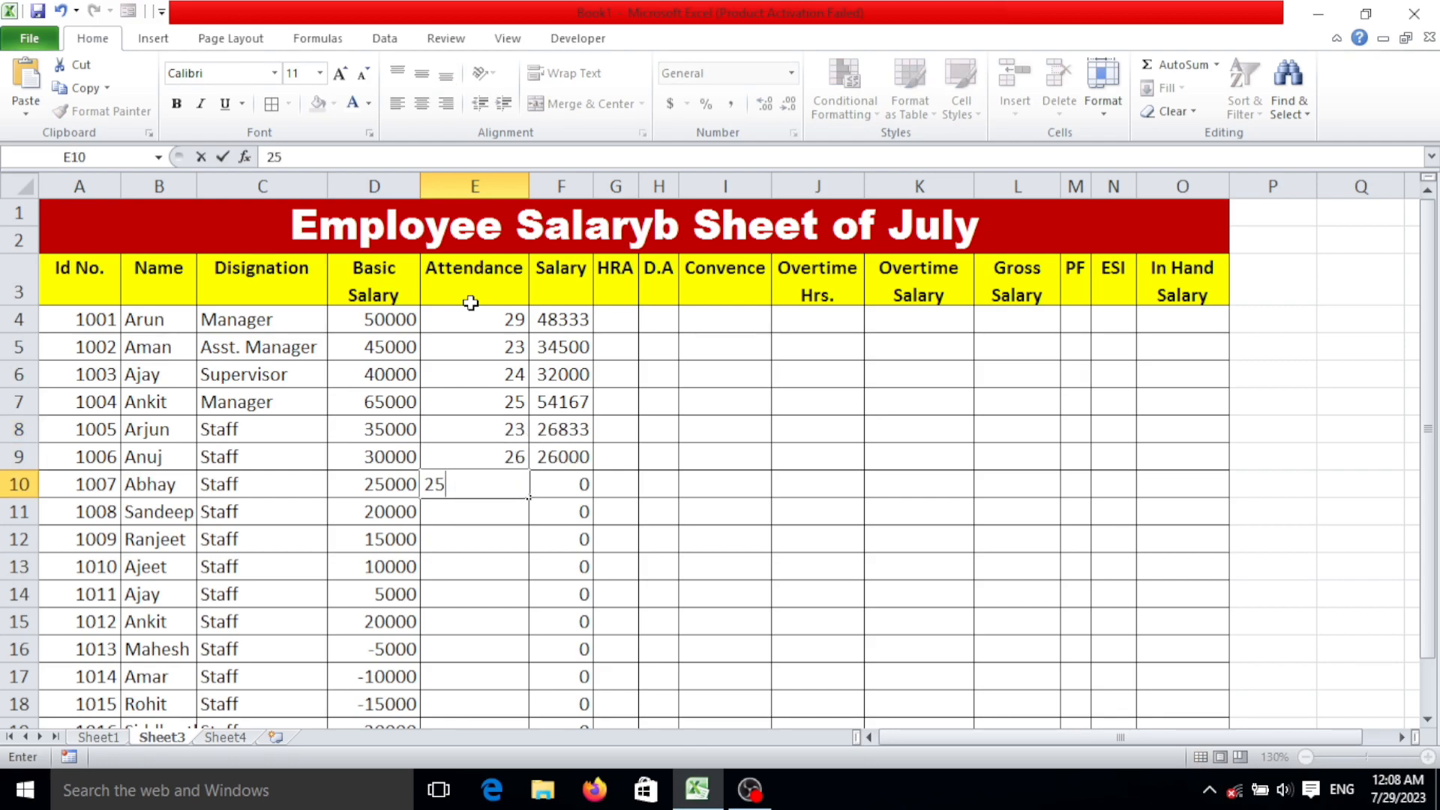
pyautogui.press('Return')
pyautogui.write('23')
pyautogui.press('Return')
pyautogui.write('28')
pyautogui.hotkey('ctrl', 'Return')
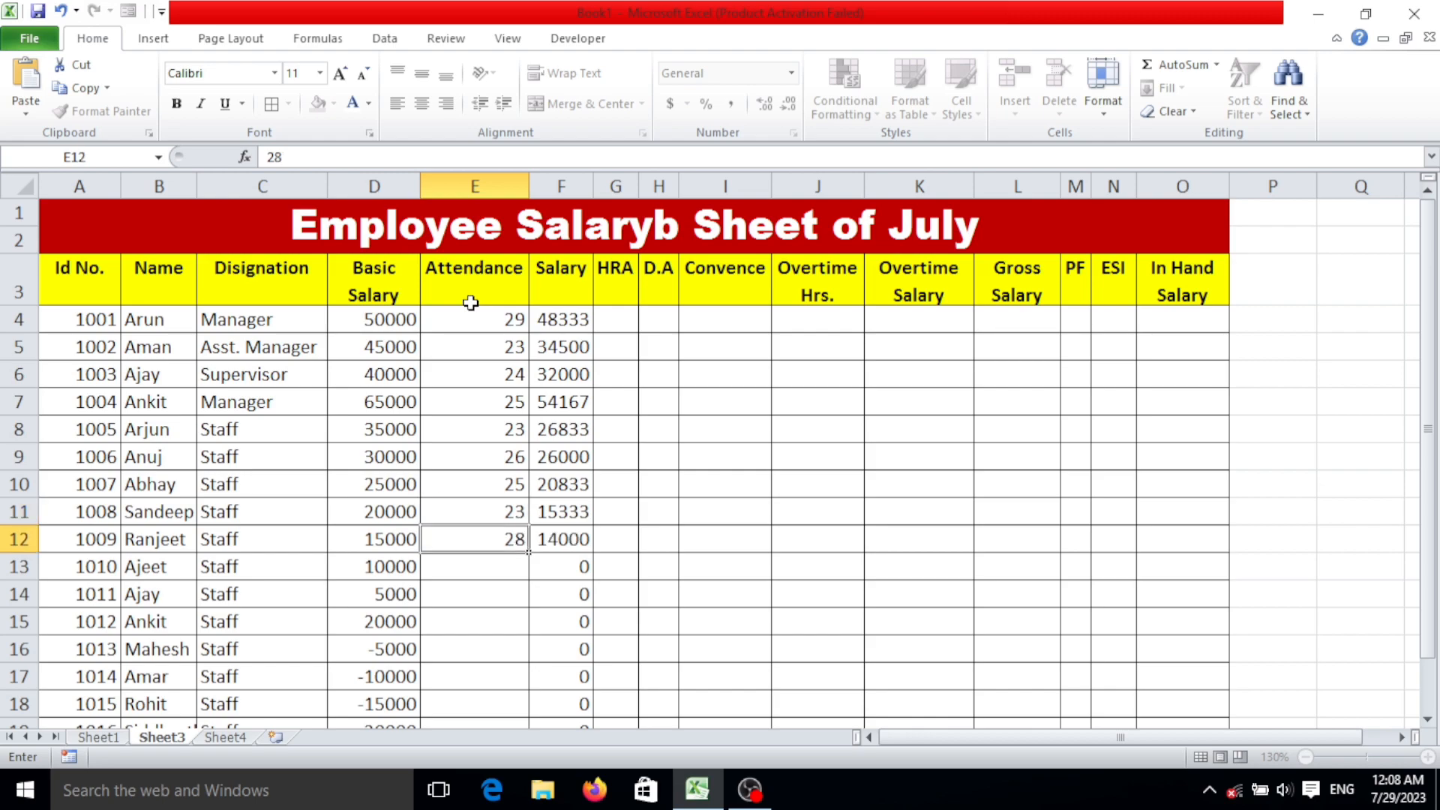
pyautogui.press('Down')
pyautogui.write('29')
pyautogui.hotkey('ctrl', 'Return')
pyautogui.press('Down')
pyautogui.write('25')
pyautogui.press('Return')
# Enter attendance values of 26, 23, 27, 21, 20 and 30 in E15:E20.
pyautogui.write('26')
pyautogui.hotkey('ctrl', 'Return')
pyautogui.press('Down')
pyautogui.write('23')
pyautogui.hotkey('ctrl', 'Return')
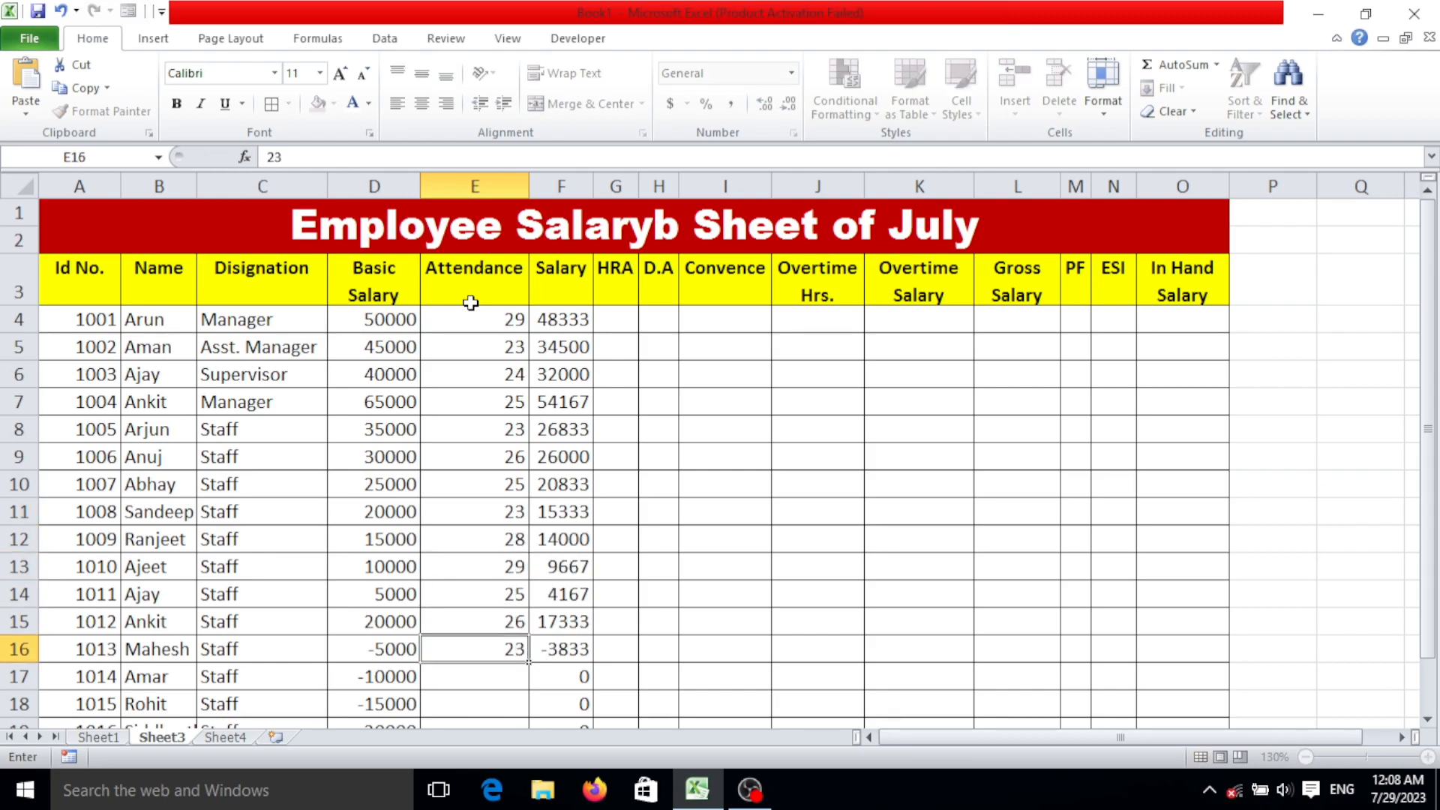
pyautogui.press('Down')
pyautogui.write('27')
pyautogui.press('Return')
pyautogui.write('21')
pyautogui.press('Return')
pyautogui.write('20')
pyautogui.press('Return')
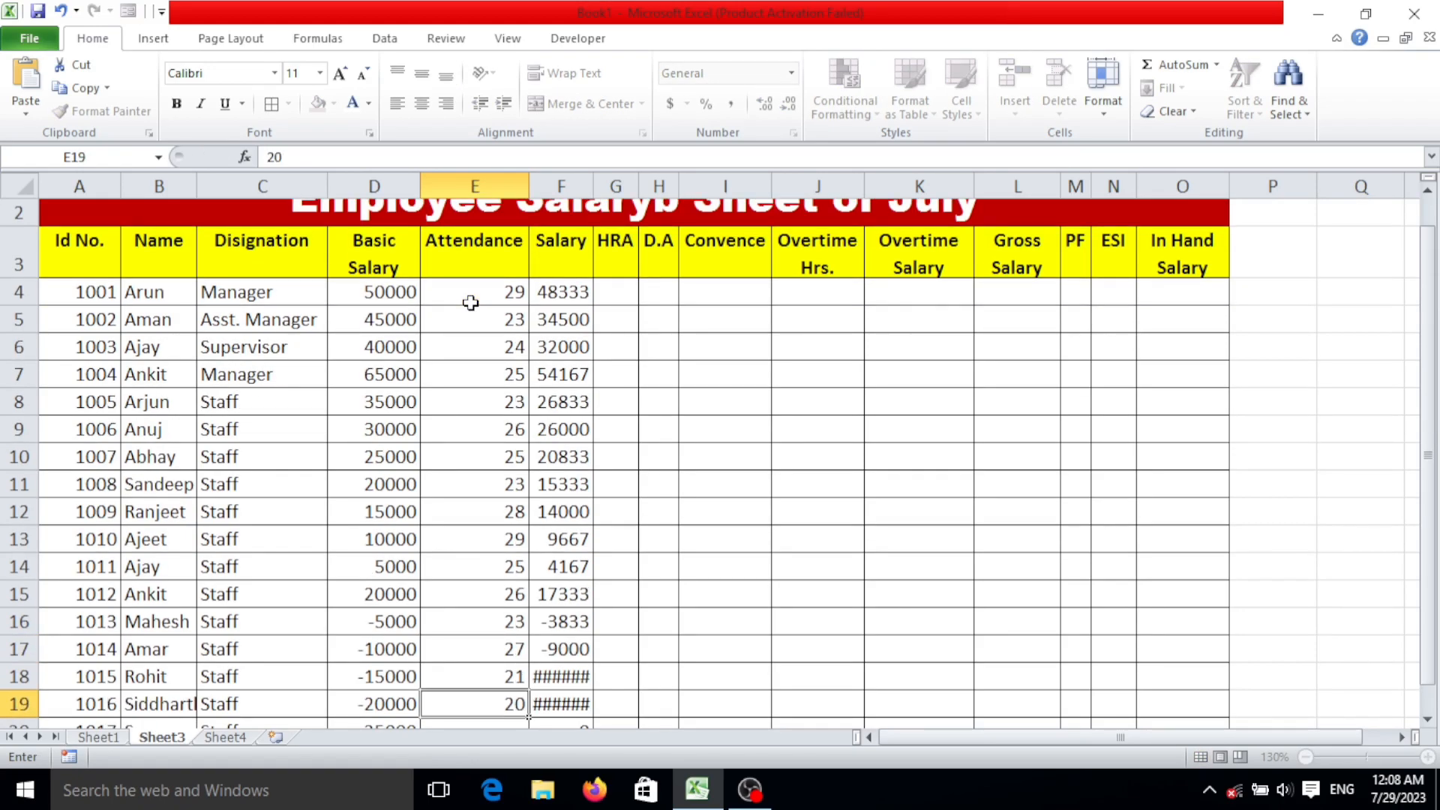
pyautogui.write('30')
pyautogui.press('Return')
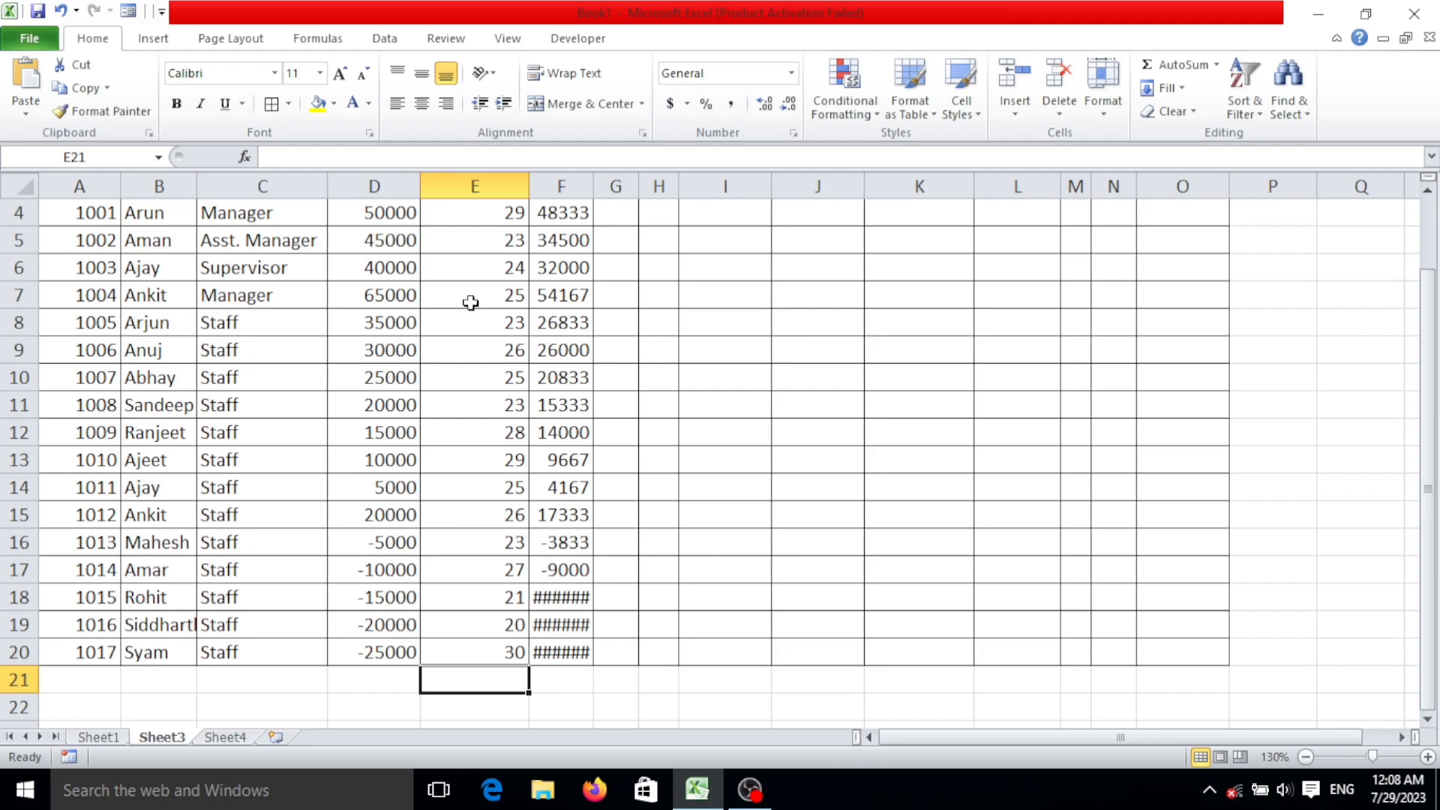
# Autofit the Salary column F so its values are fully displayed, and review the rows down to row 20.
pyautogui.scroll(1, 470, 302)
pyautogui.scroll(-2, 472, 299)
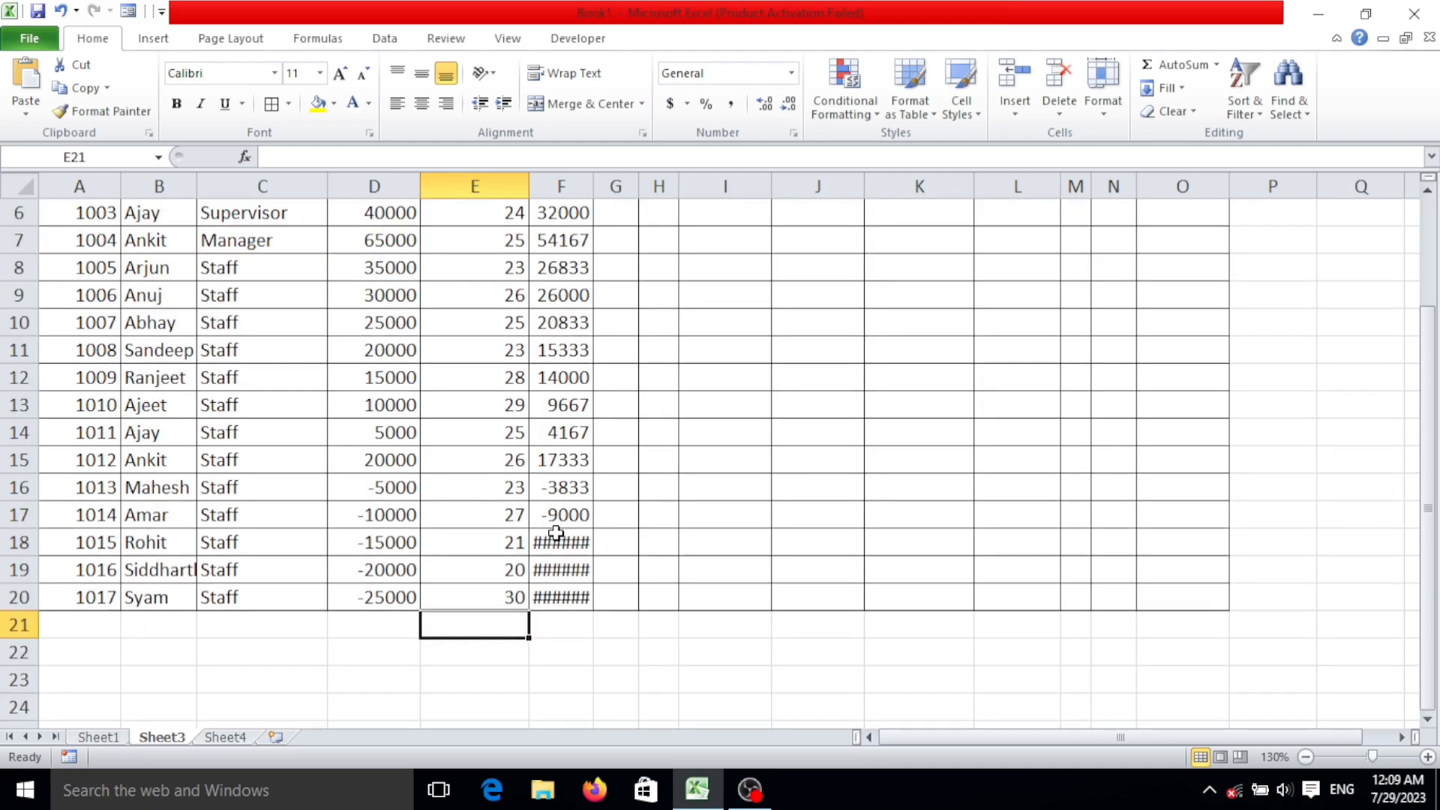
pyautogui.scroll(2, 615, 569)
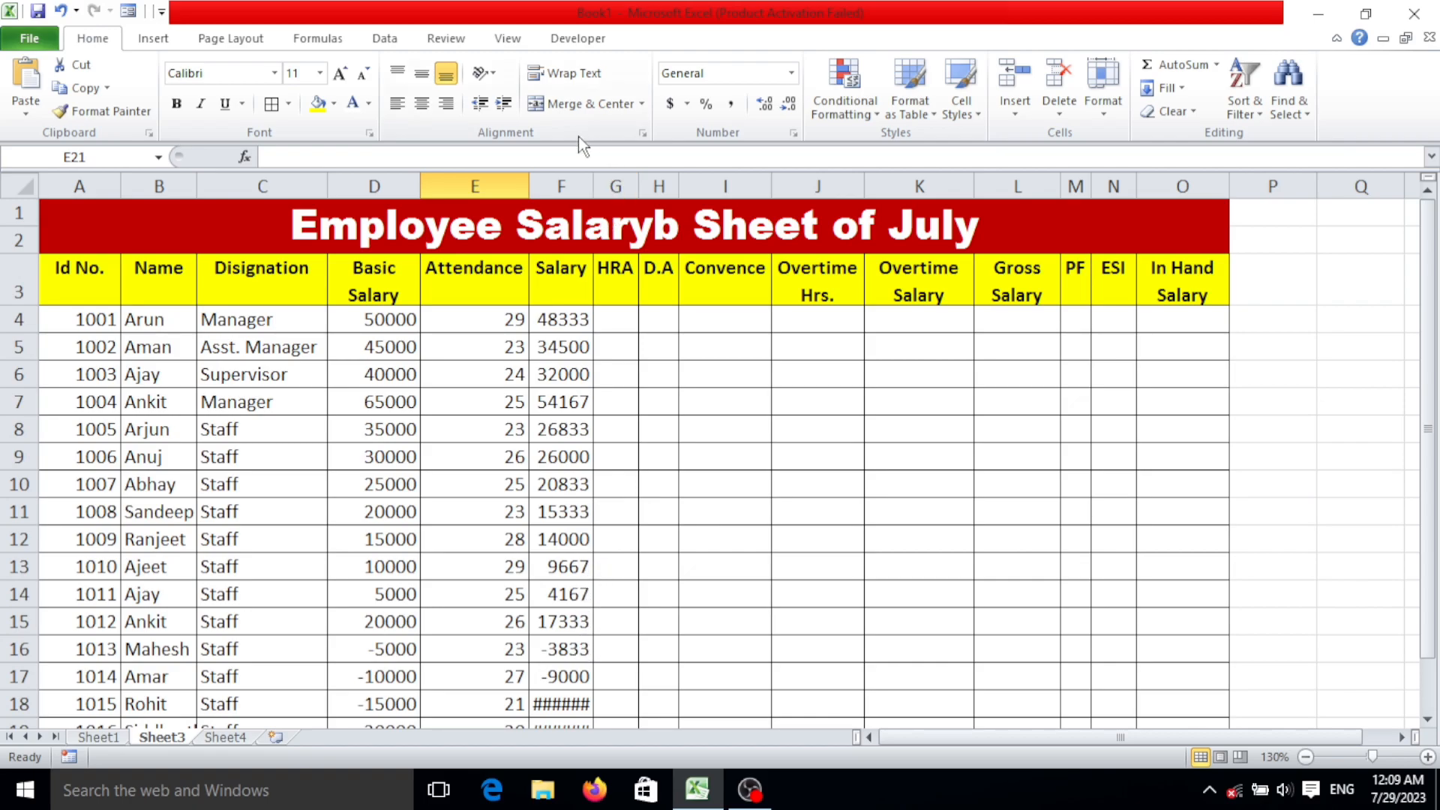
pyautogui.doubleClick(586, 192)
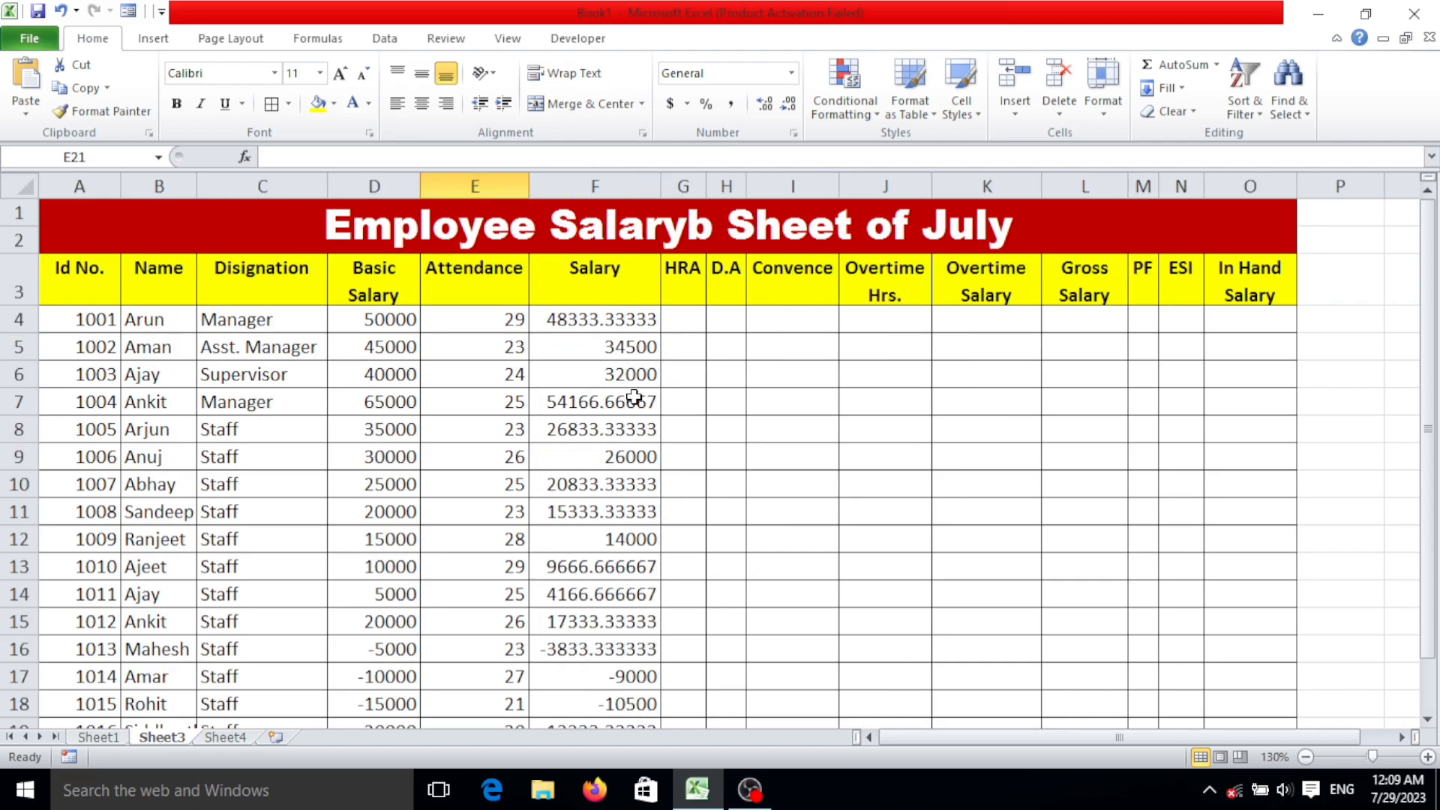
pyautogui.scroll(-2, 619, 349)
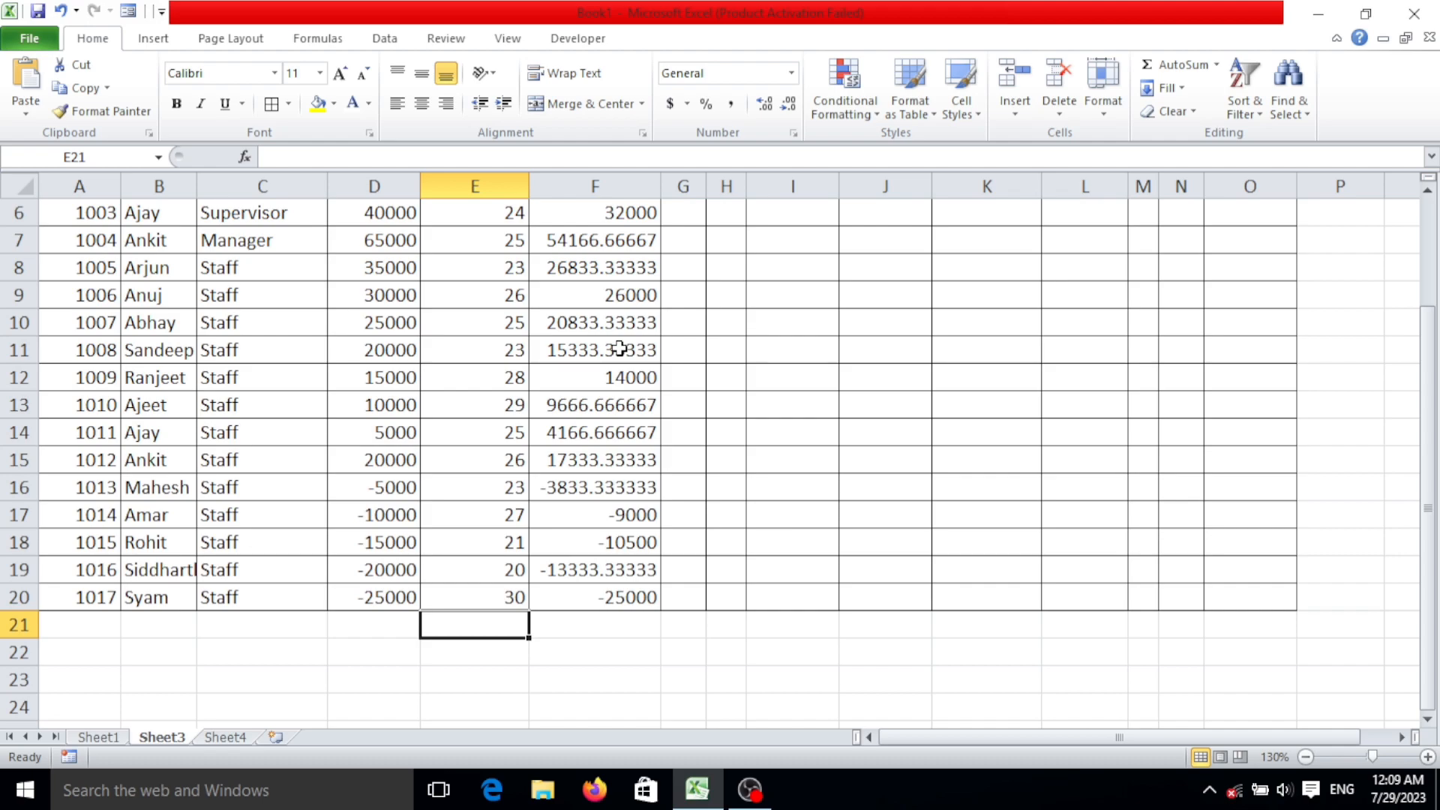
pyautogui.scroll(2, 620, 349)
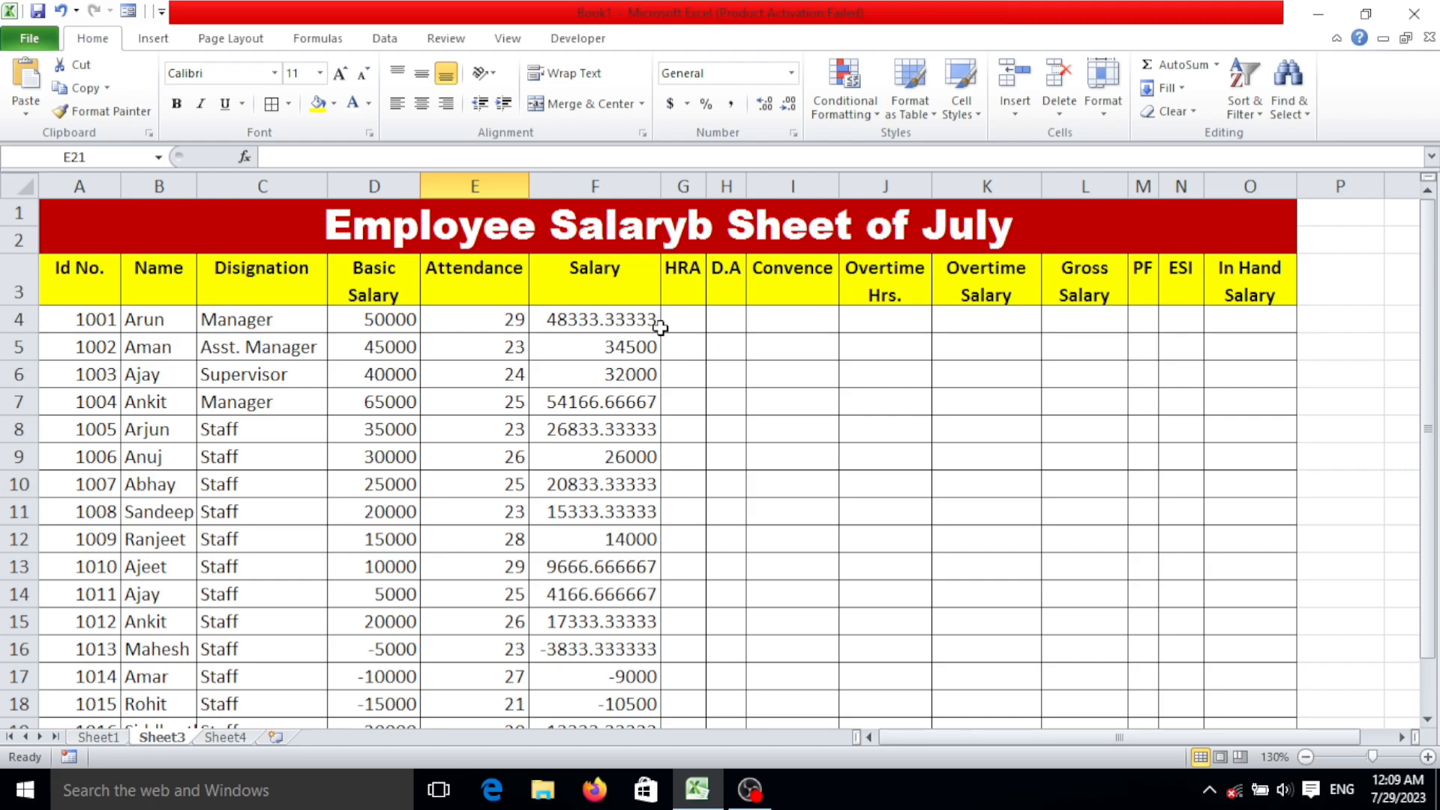
# Format the salaries in F4:F20 without decimal places and autofit column F to the shorter values.
pyautogui.moveTo(635, 327); pyautogui.dragTo(633, 653)
pyautogui.scroll(2, 632, 653)
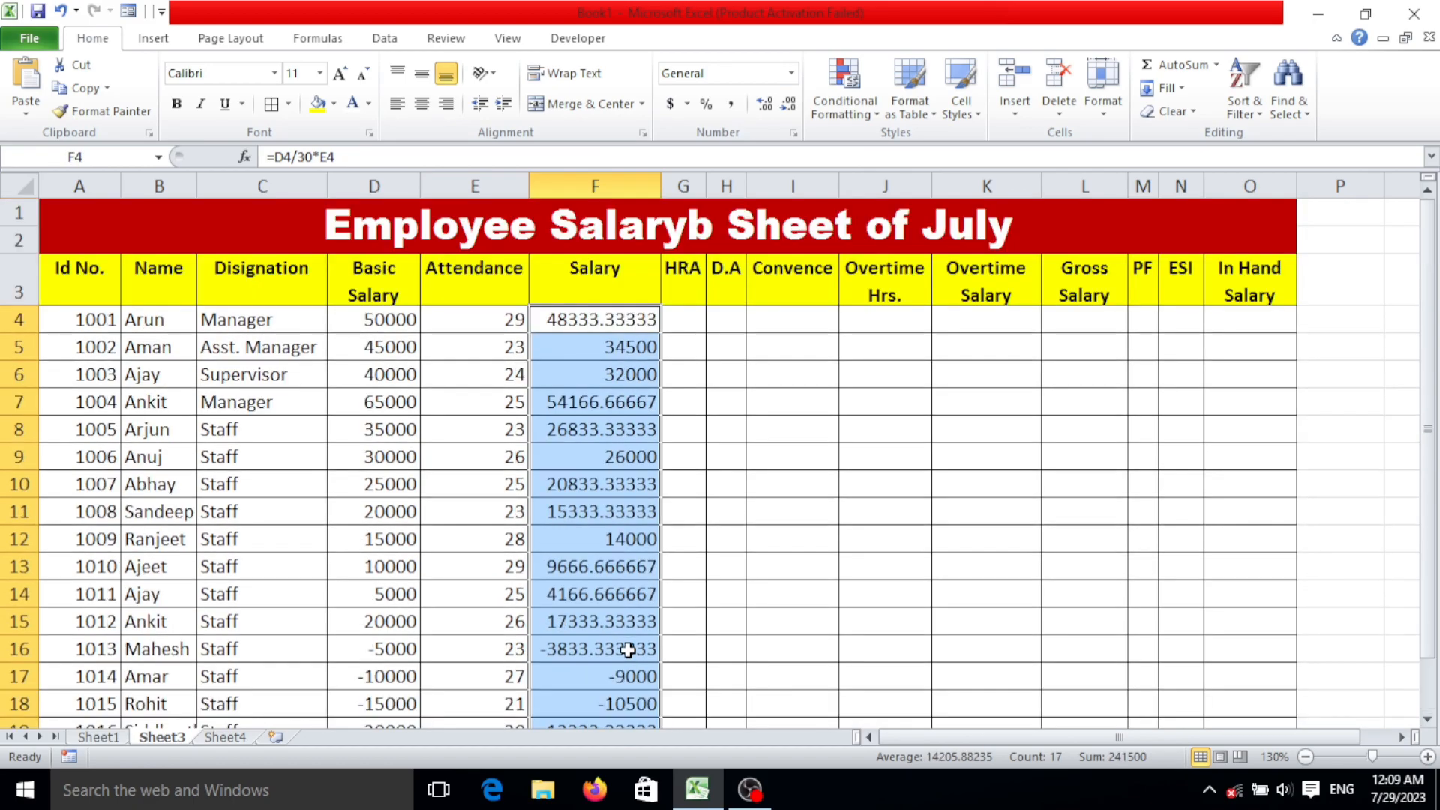
pyautogui.click(789, 105)
pyautogui.click(788, 105)
pyautogui.click(789, 105)
pyautogui.click(789, 105)
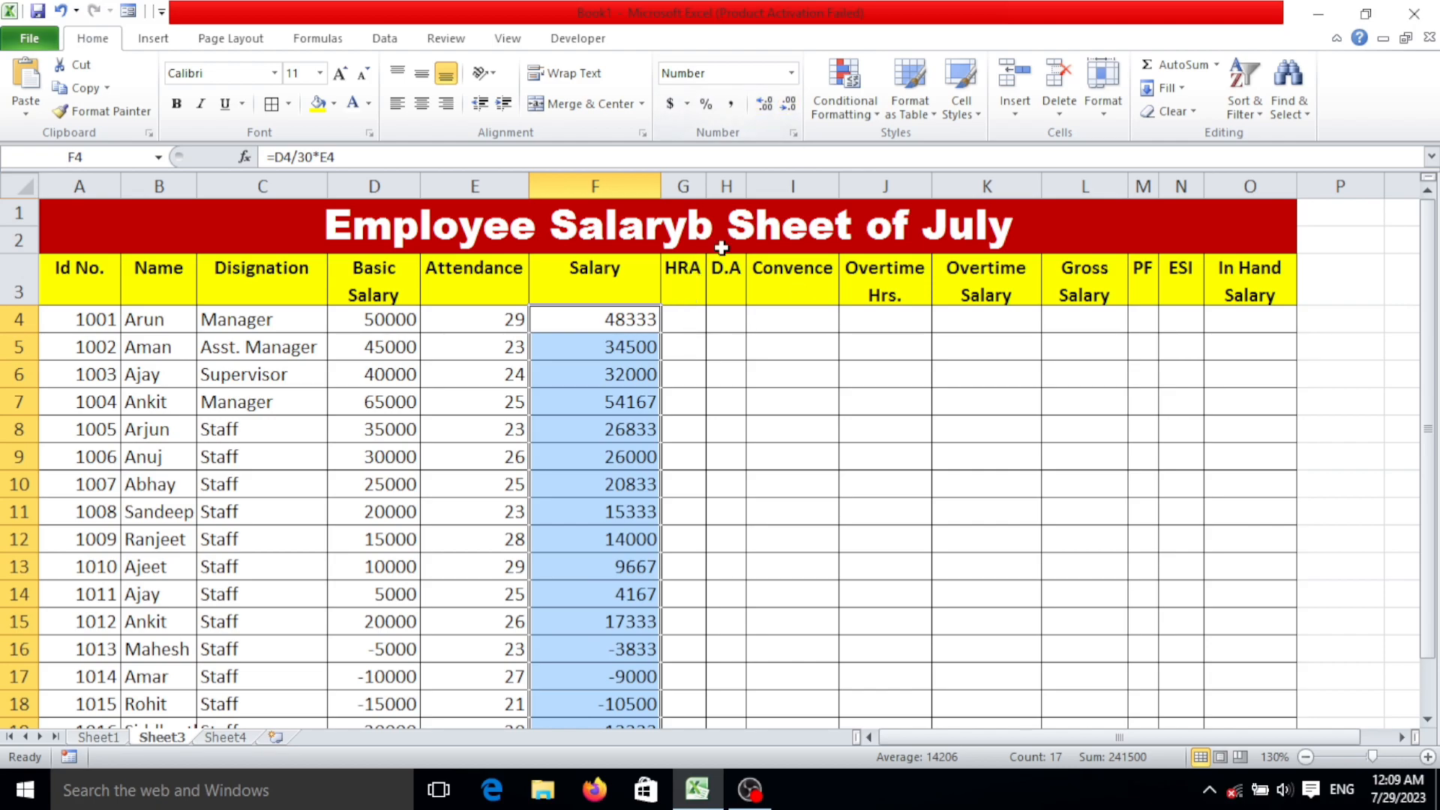
pyautogui.scroll(-2, 652, 379)
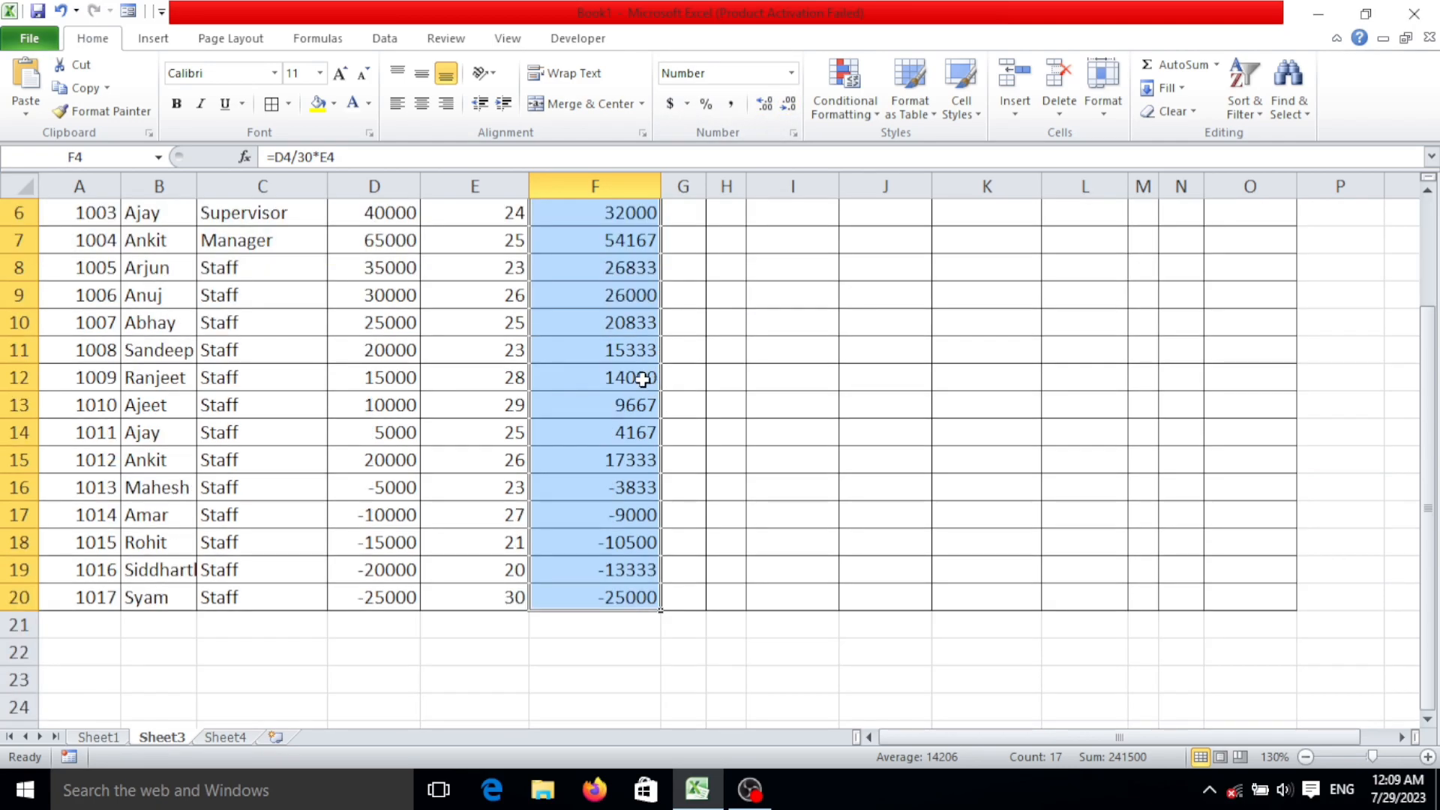
pyautogui.click(589, 397)
pyautogui.scroll(2, 664, 371)
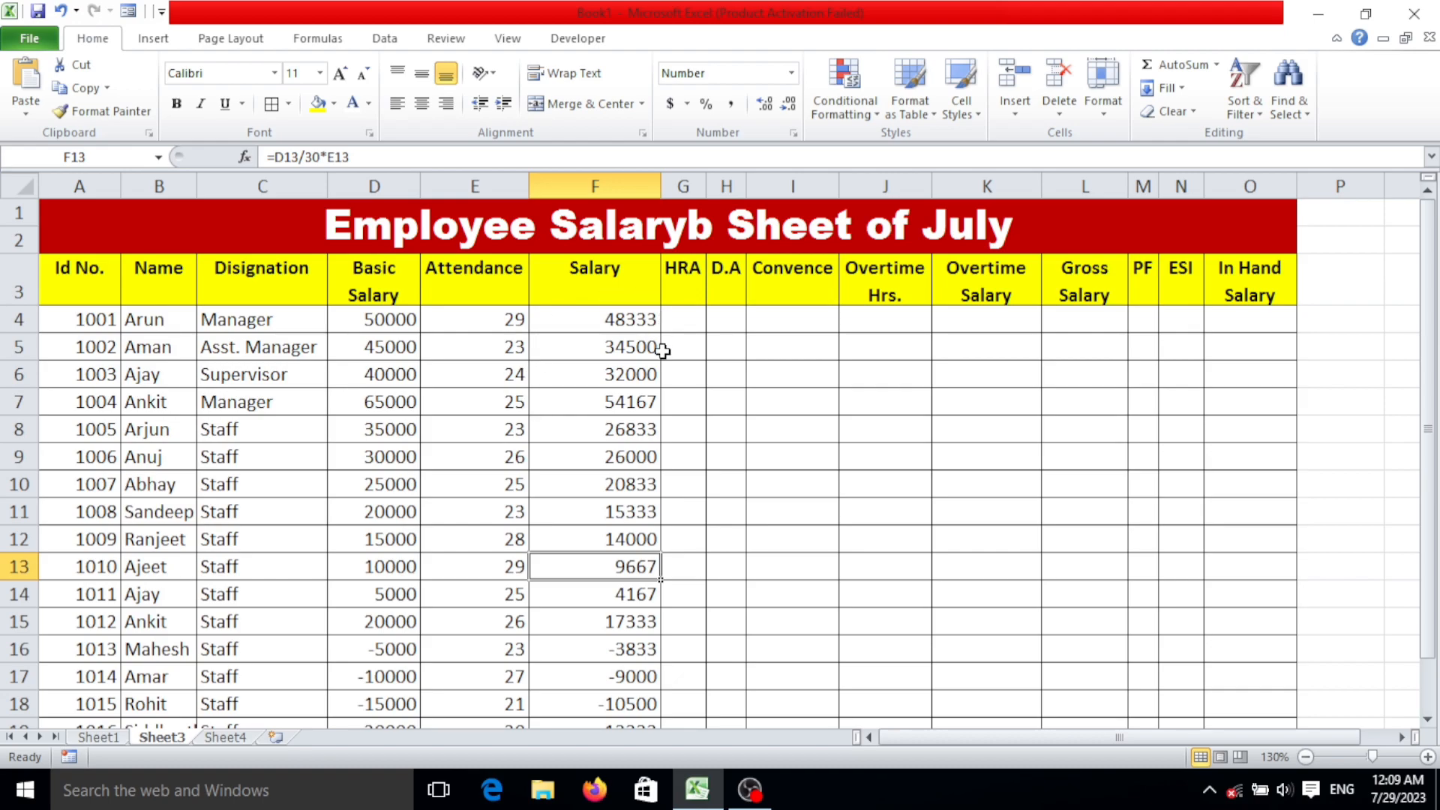
pyautogui.doubleClick(660, 184)
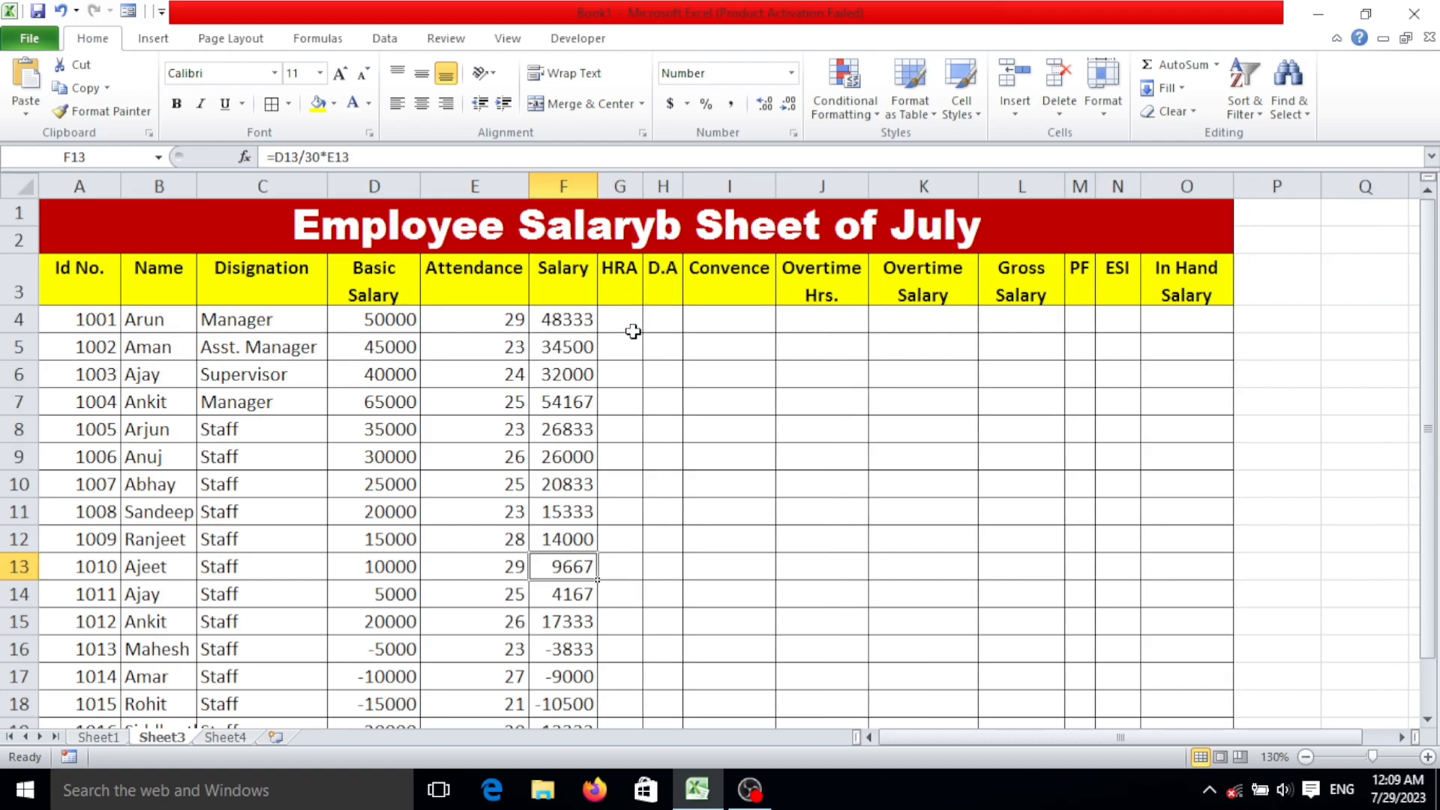
pyautogui.click(637, 321)
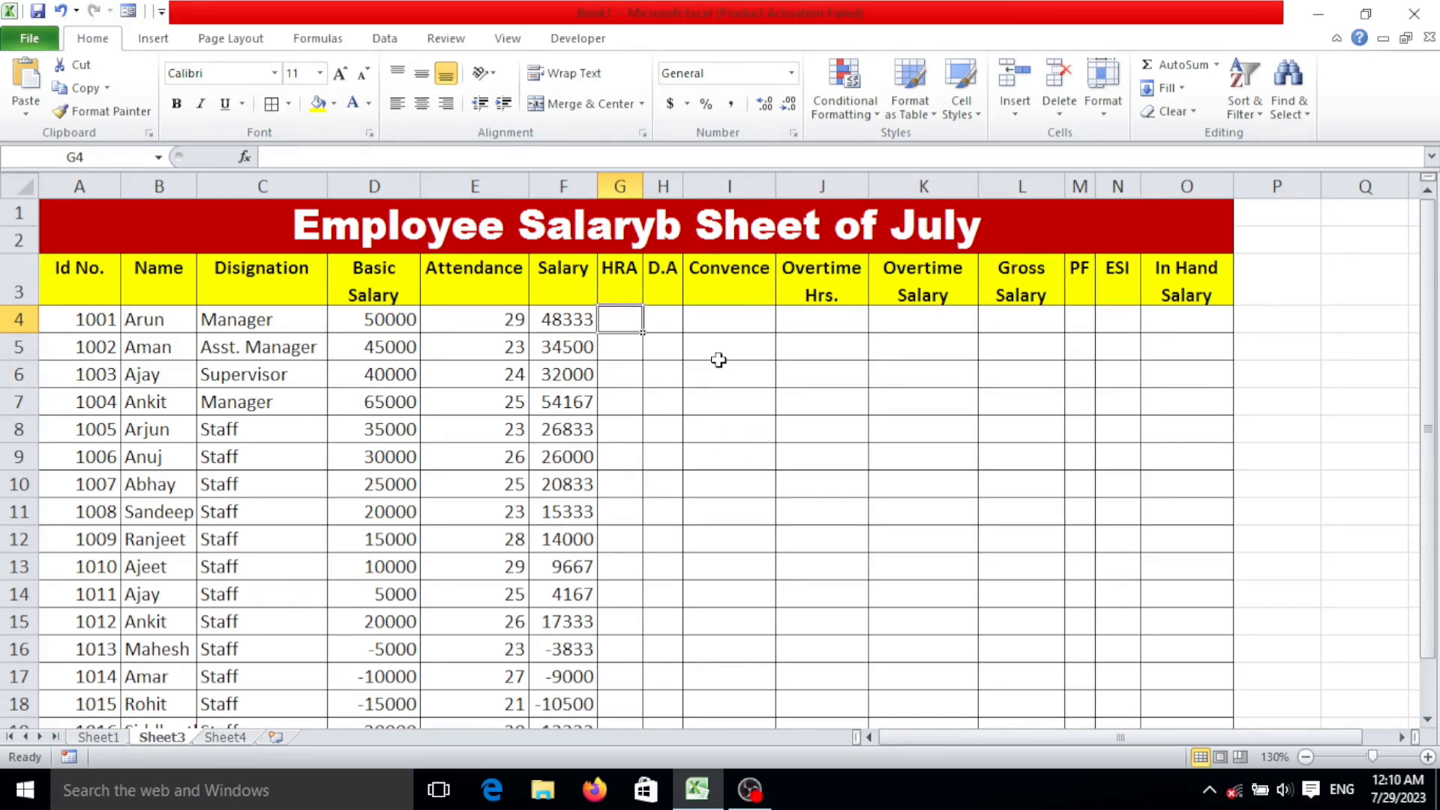
pyautogui.click(621, 276)
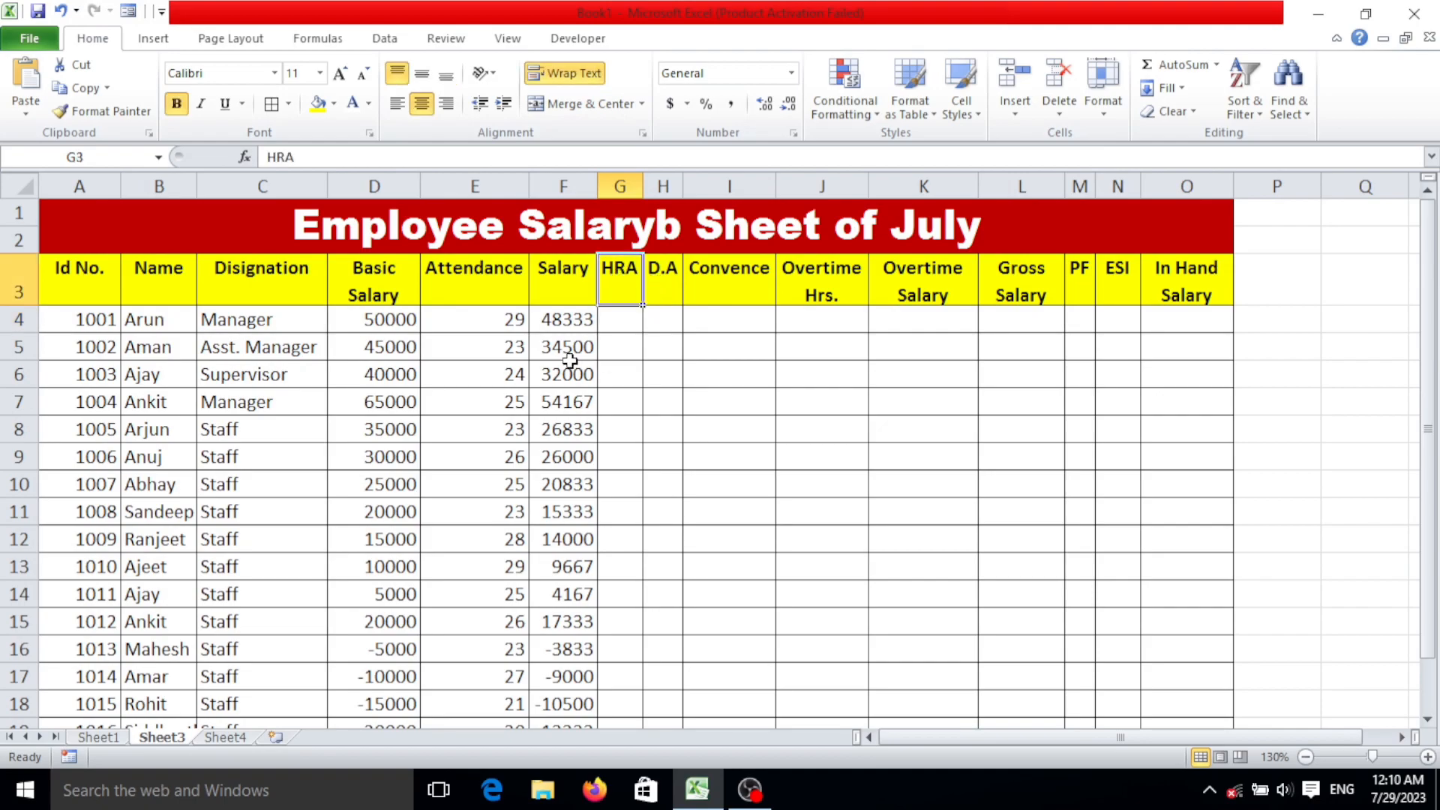
pyautogui.click(635, 318)
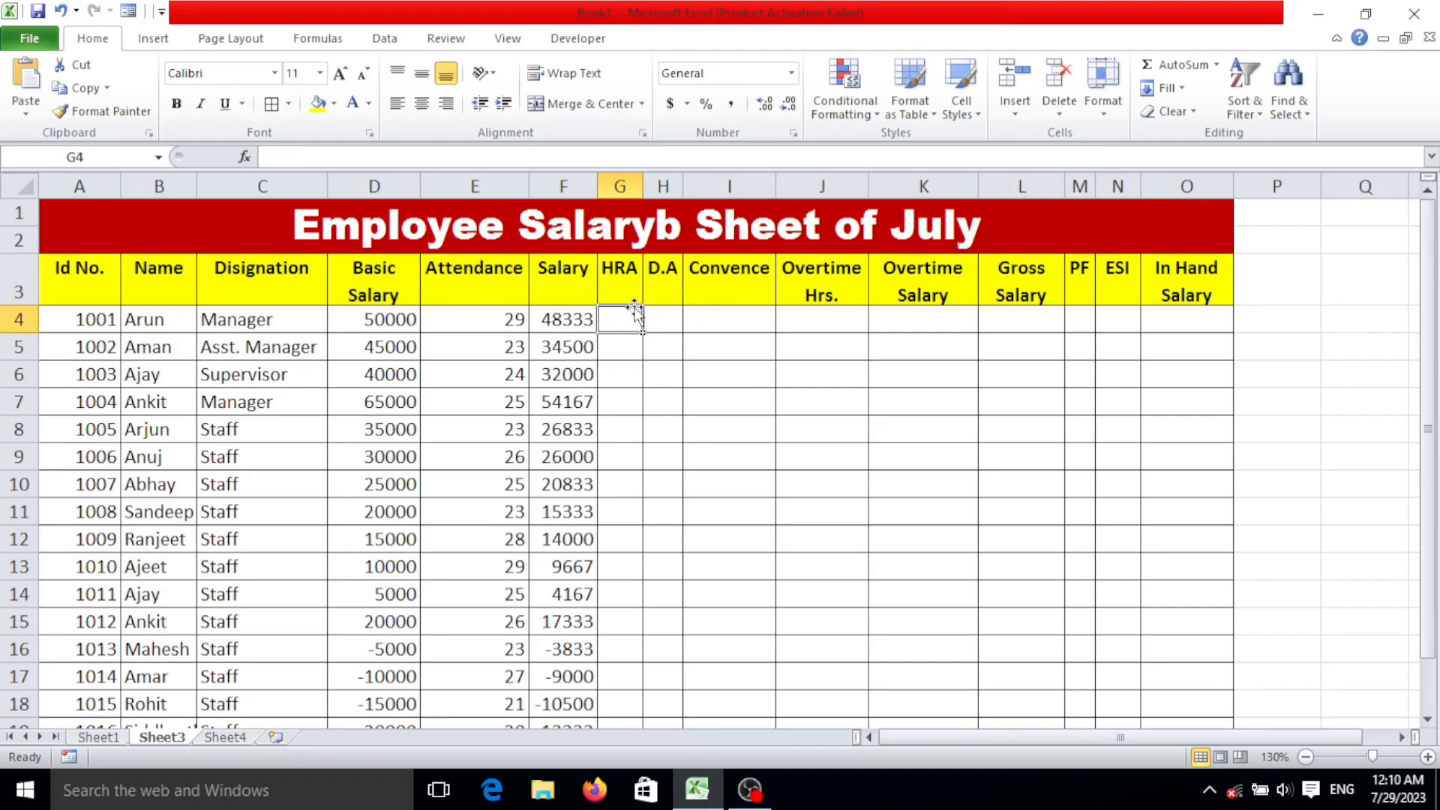
pyautogui.click(609, 286)
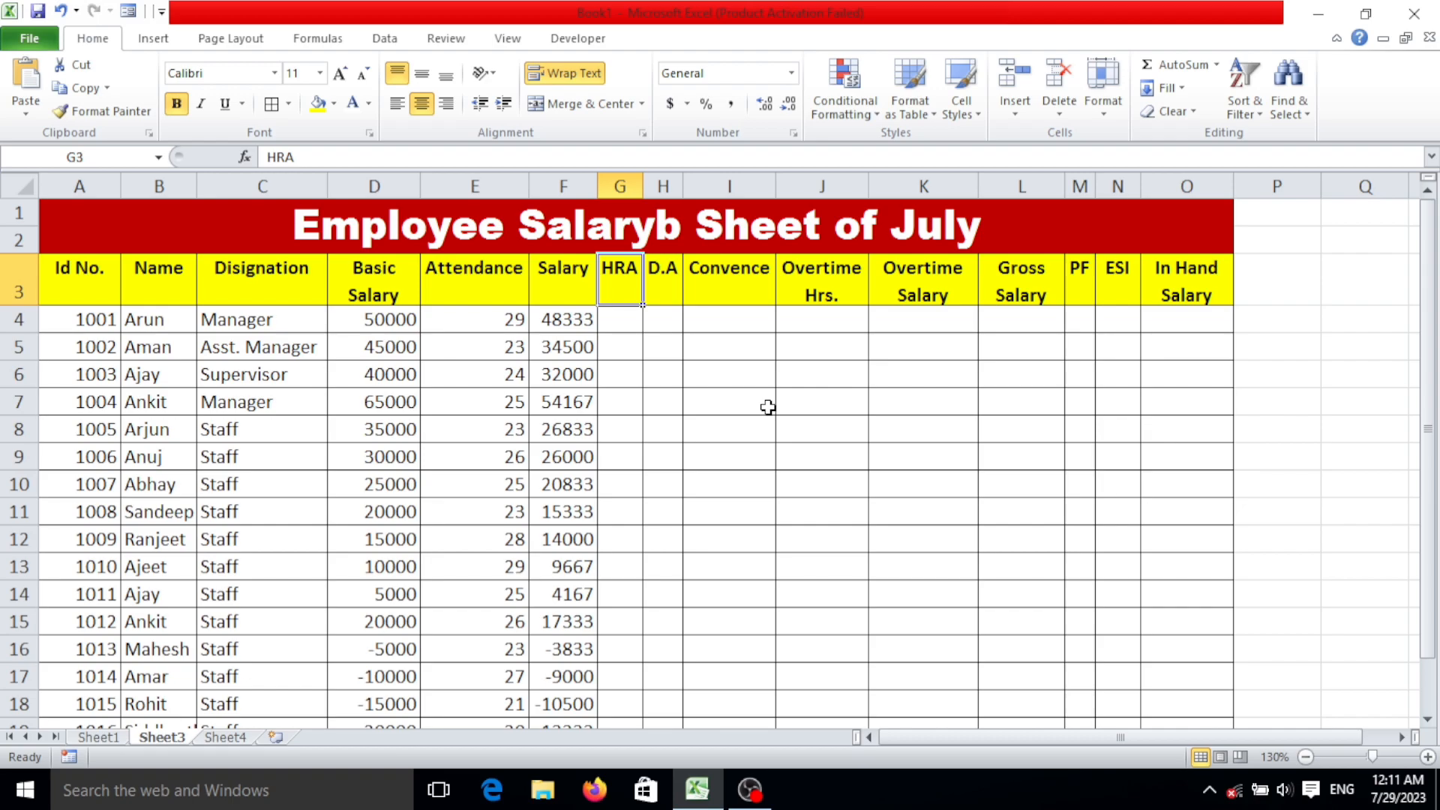
pyautogui.write('450')
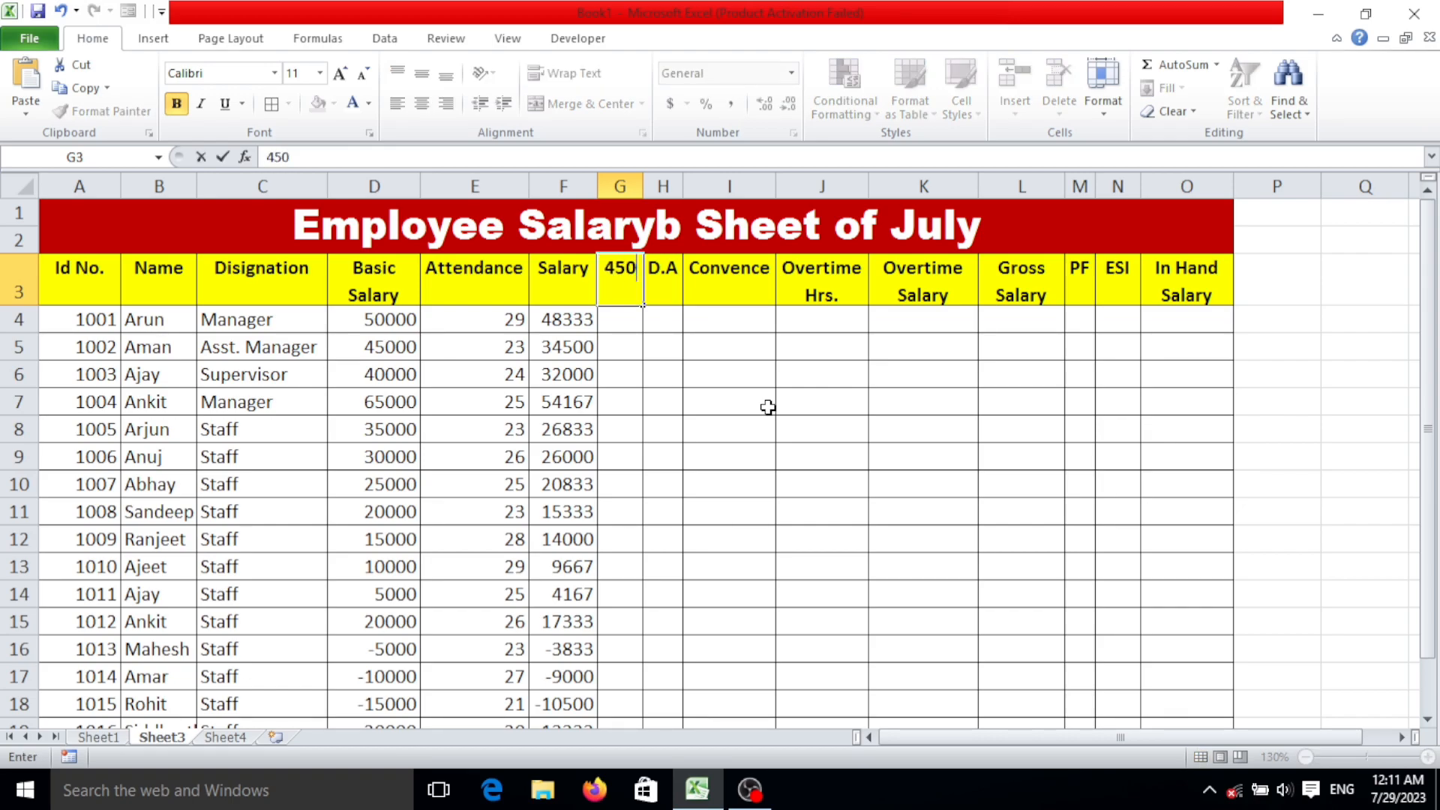
pyautogui.press('BackSpace')
pyautogui.press('BackSpace')
pyautogui.press('BackSpace')
pyautogui.hotkey('ctrl', 'z')
pyautogui.hotkey('ctrl', 'z')
pyautogui.press('Return')
# Enter 5000 as the first employee's HRA amount in G4.
pyautogui.write('5000')
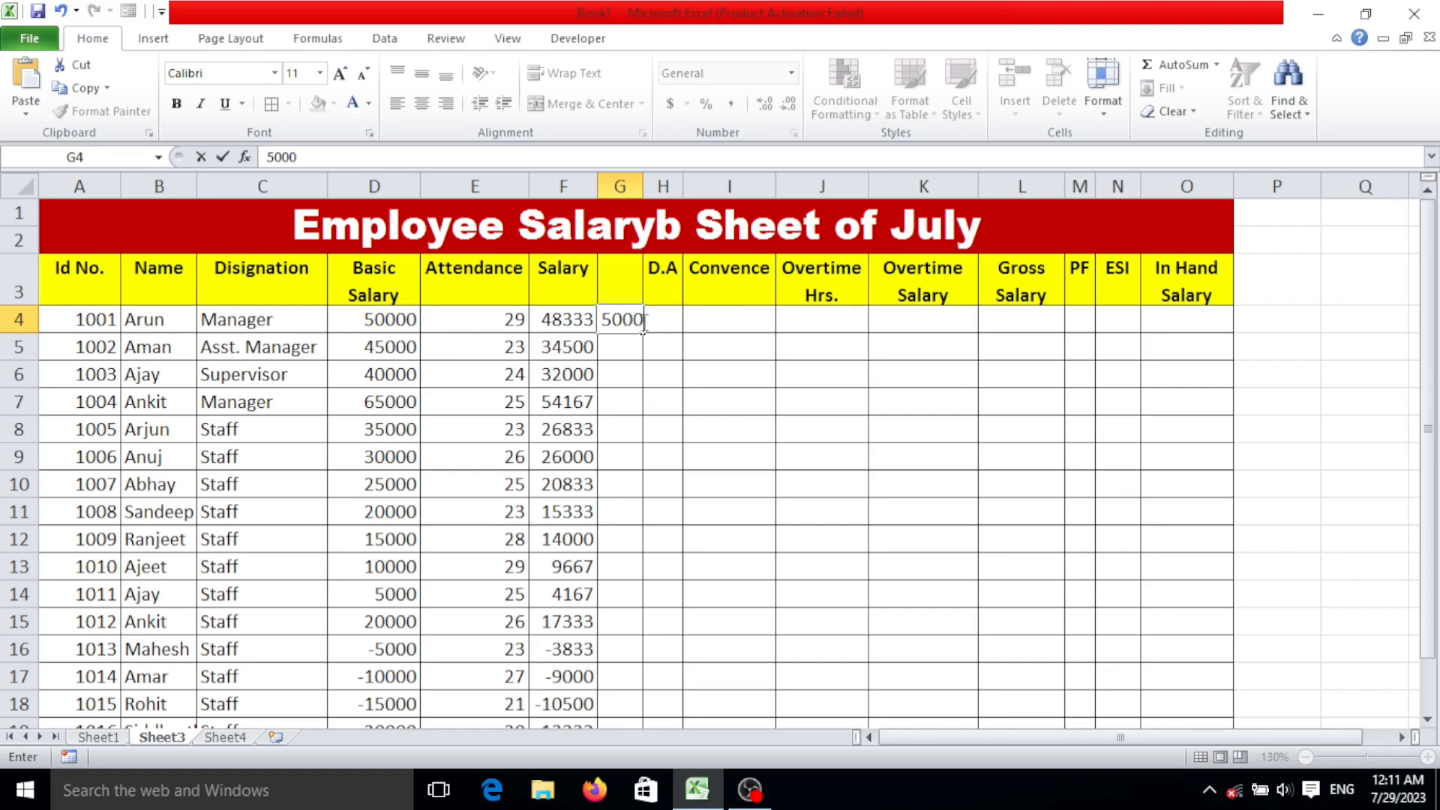
pyautogui.click(666, 316)
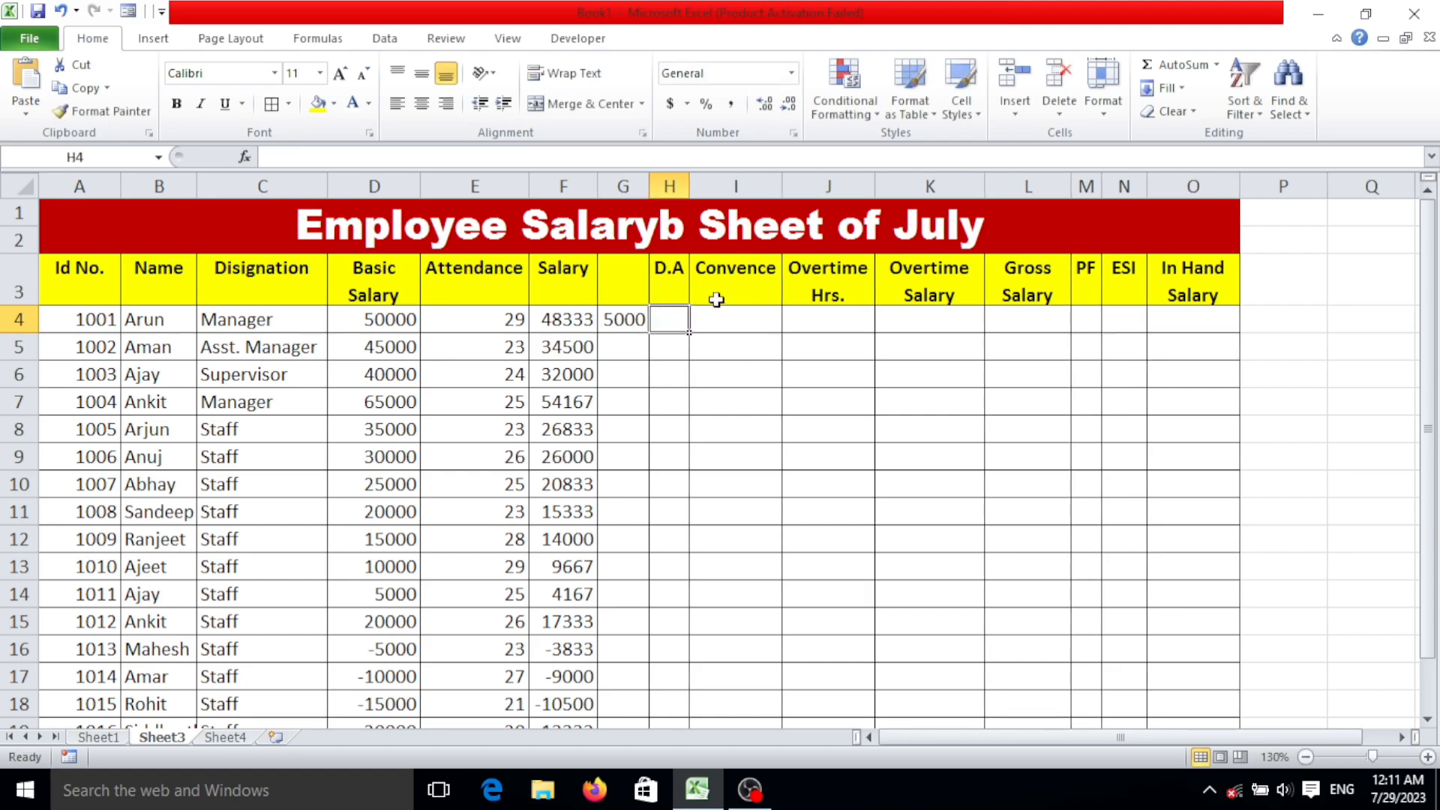
# Enter 4500 as the first employee's D.A amount in H4.
pyautogui.click(670, 290)
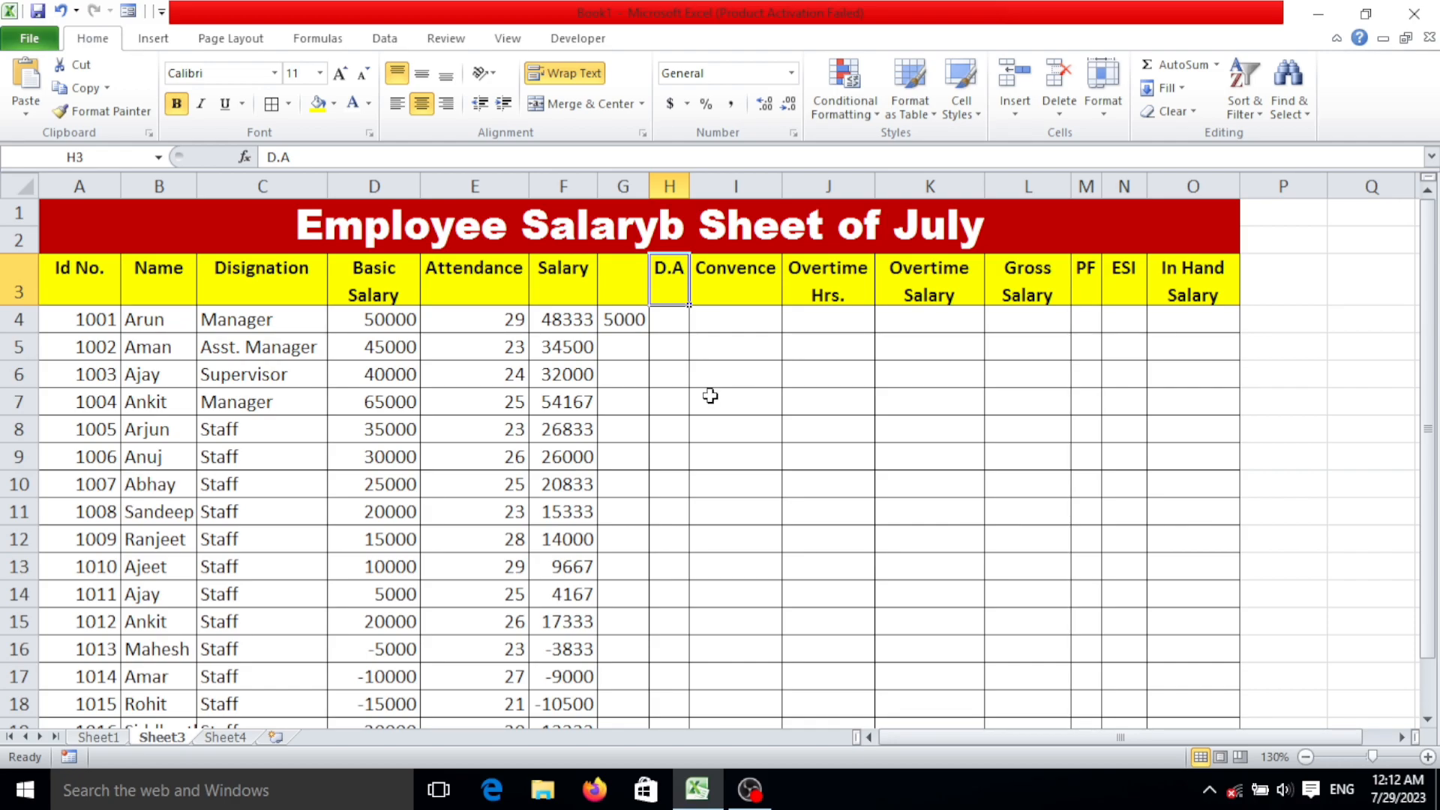
pyautogui.click(678, 320)
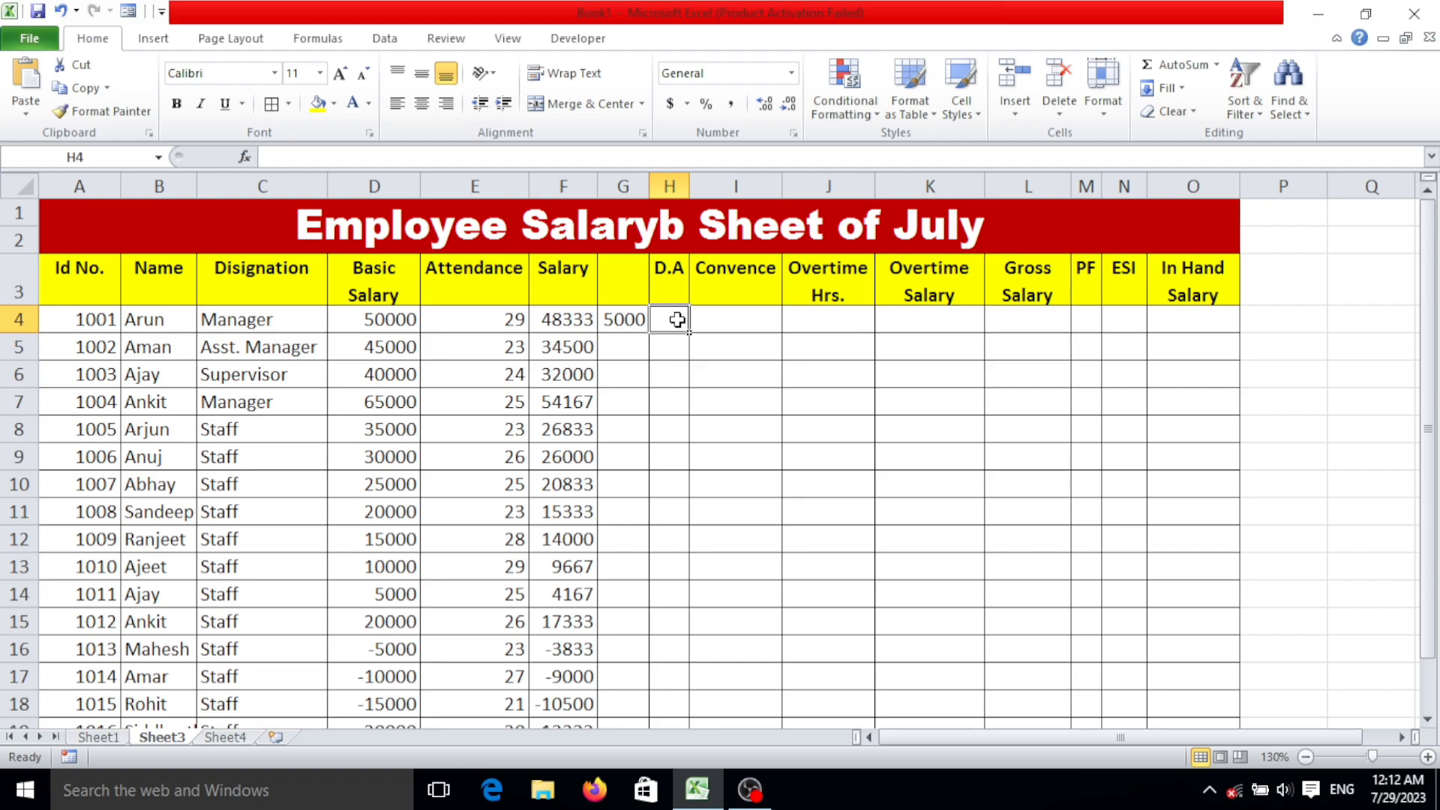
pyautogui.write('4500')
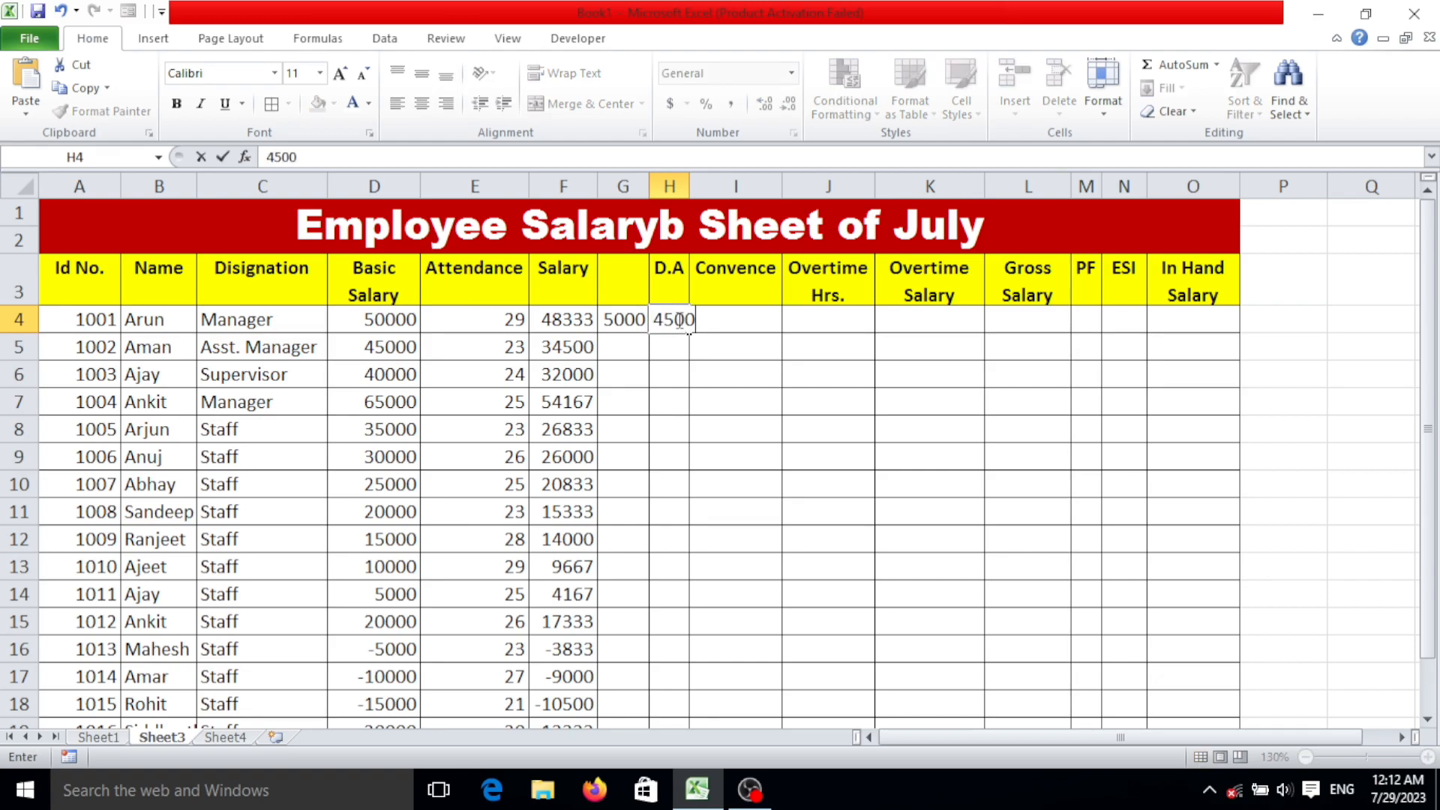
pyautogui.press('Tab')
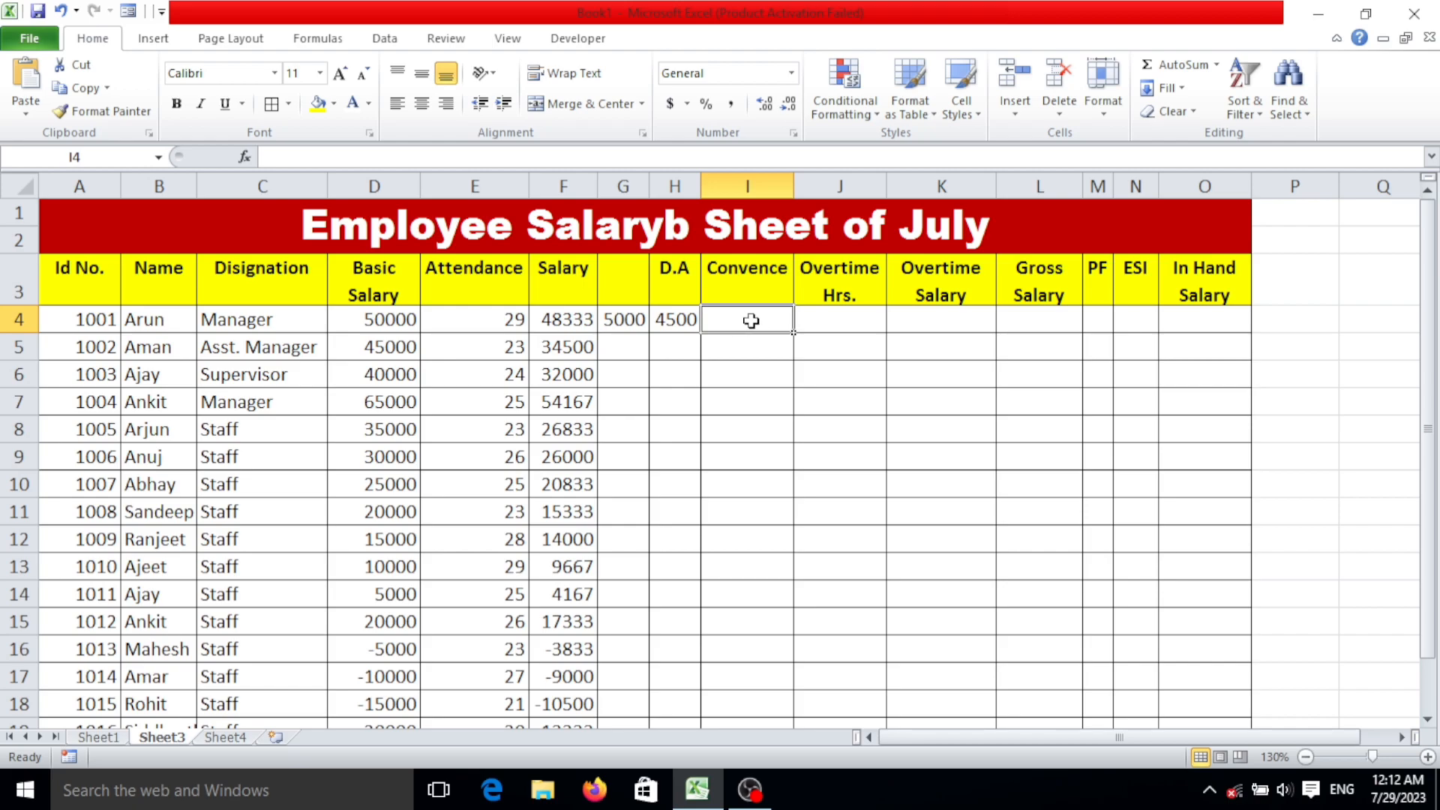
pyautogui.click(686, 294)
pyautogui.click(675, 322)
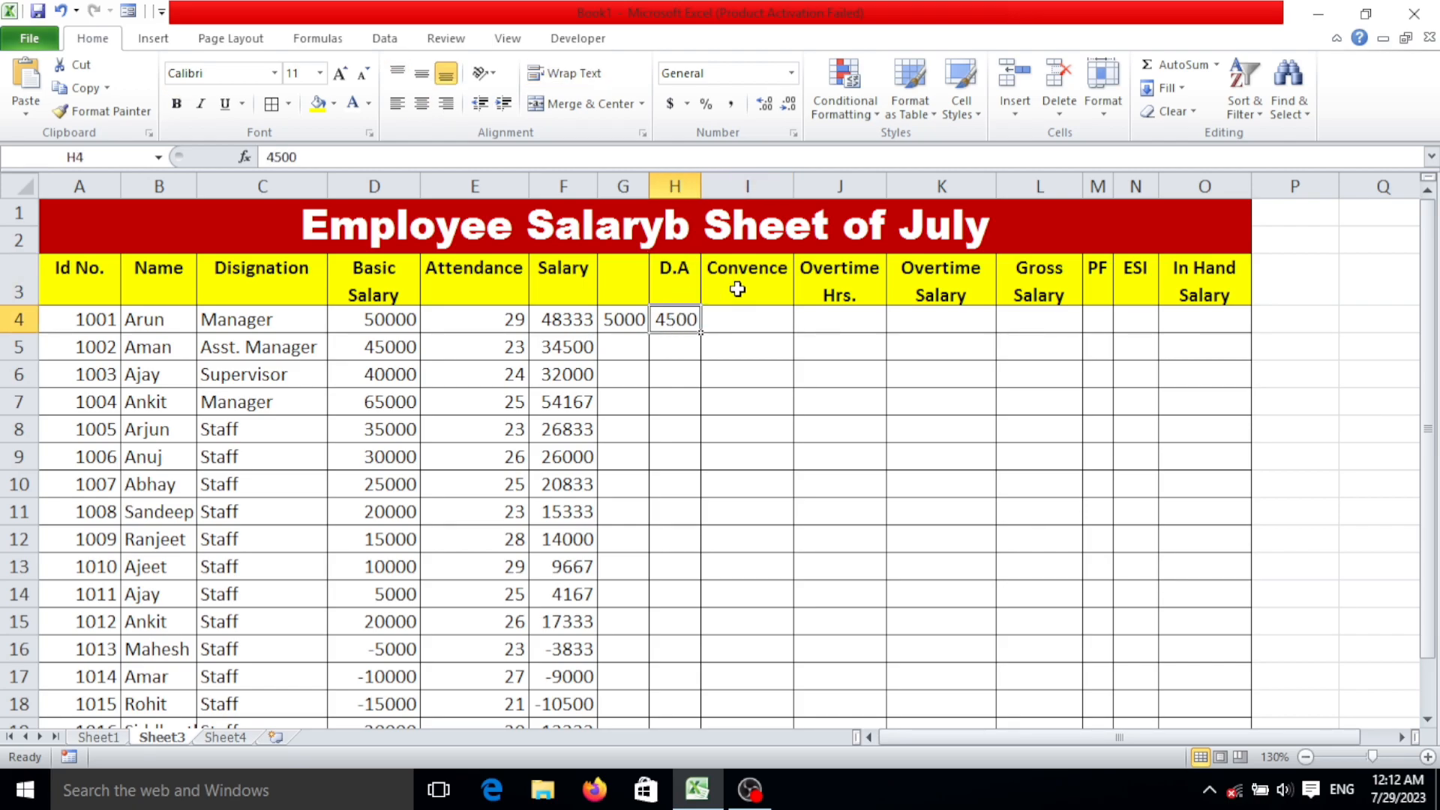
pyautogui.click(766, 319)
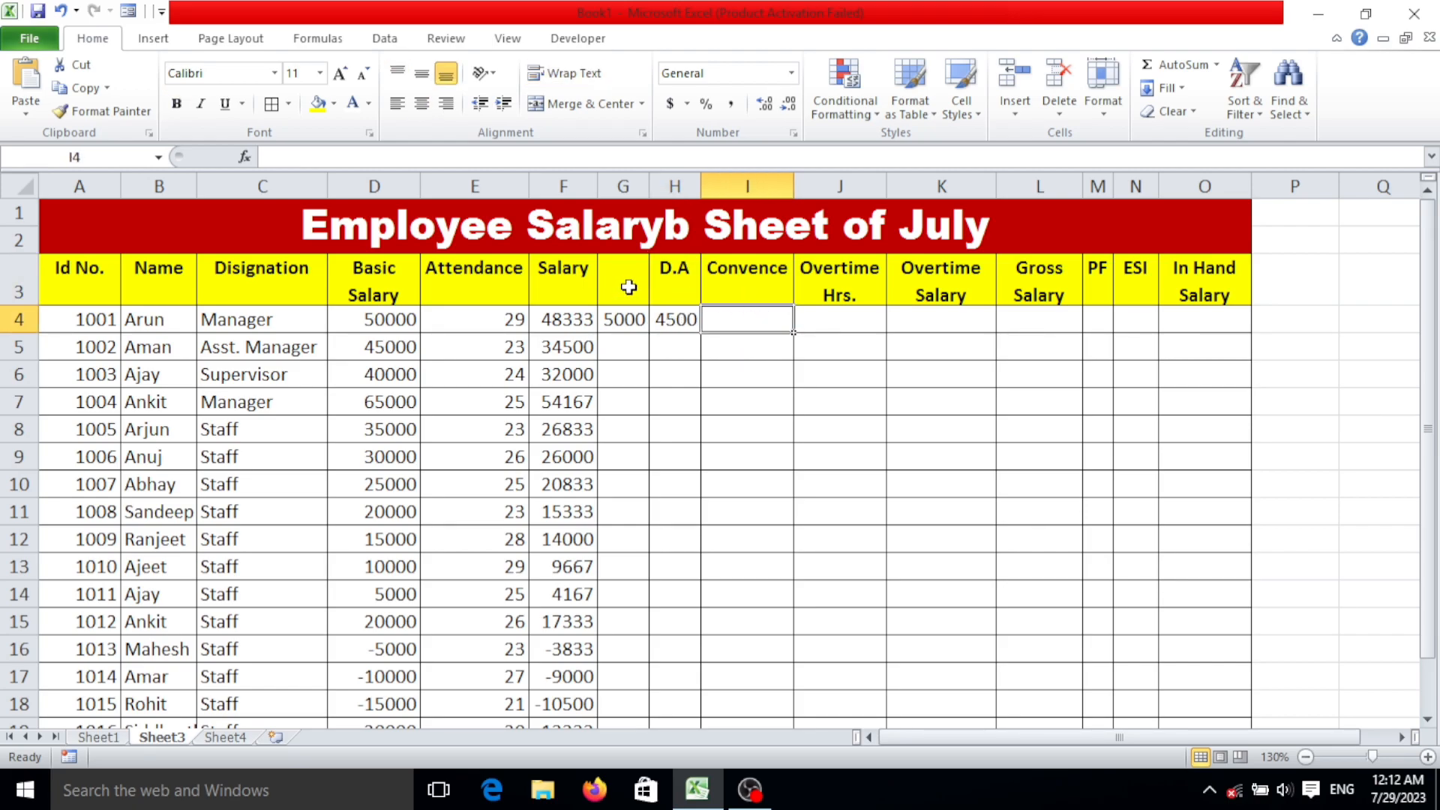
# Enter the heading HRA in the blank header cell G3 between Salary and D.A.
pyautogui.click(629, 284)
pyautogui.write('HRA')
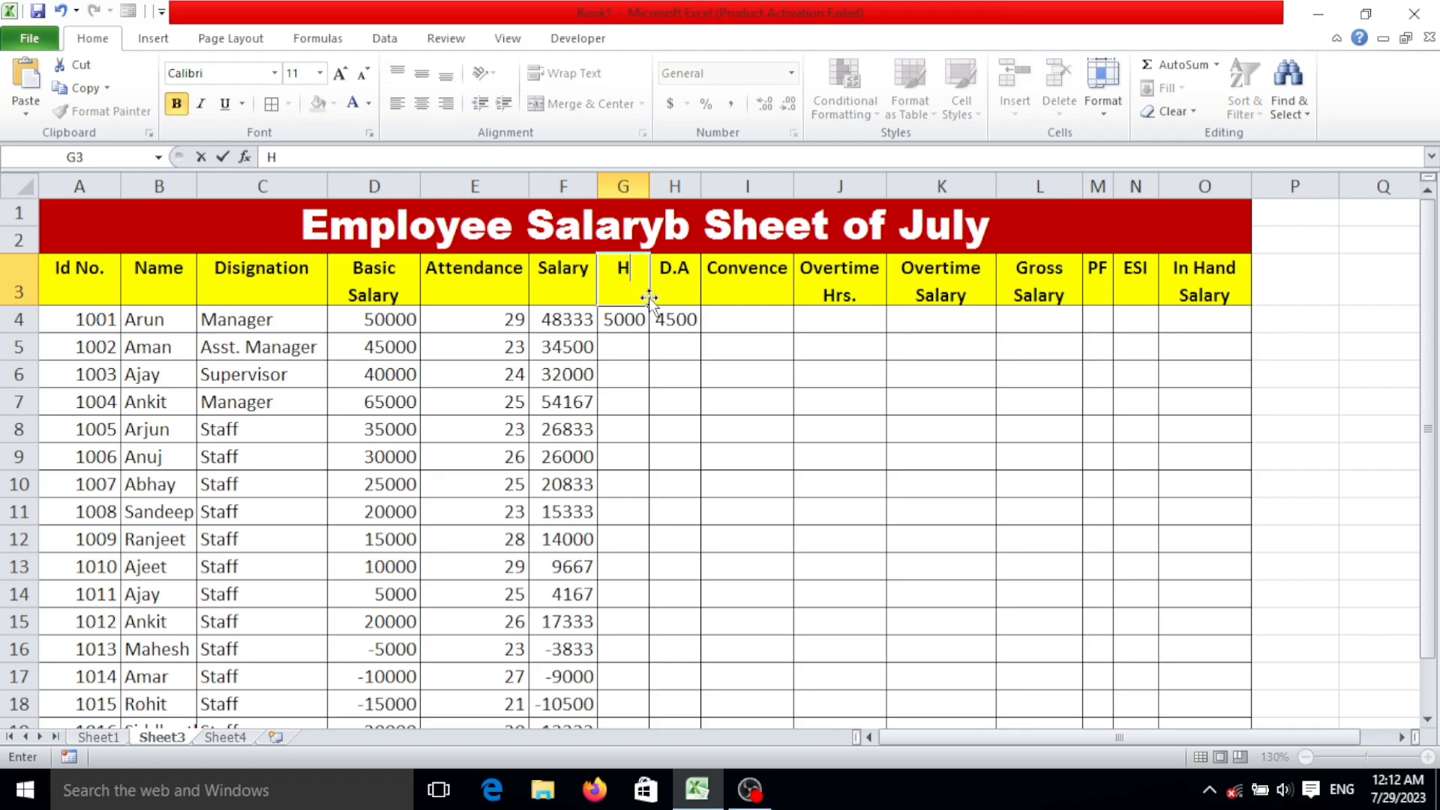
pyautogui.click(675, 285)
pyautogui.click(731, 285)
pyautogui.click(604, 287)
pyautogui.moveTo(712, 278); pyautogui.dragTo(630, 281)
# Enter a Convence amount of 4000 in I4 and 50 overtime hours in J4.
pyautogui.click(746, 313)
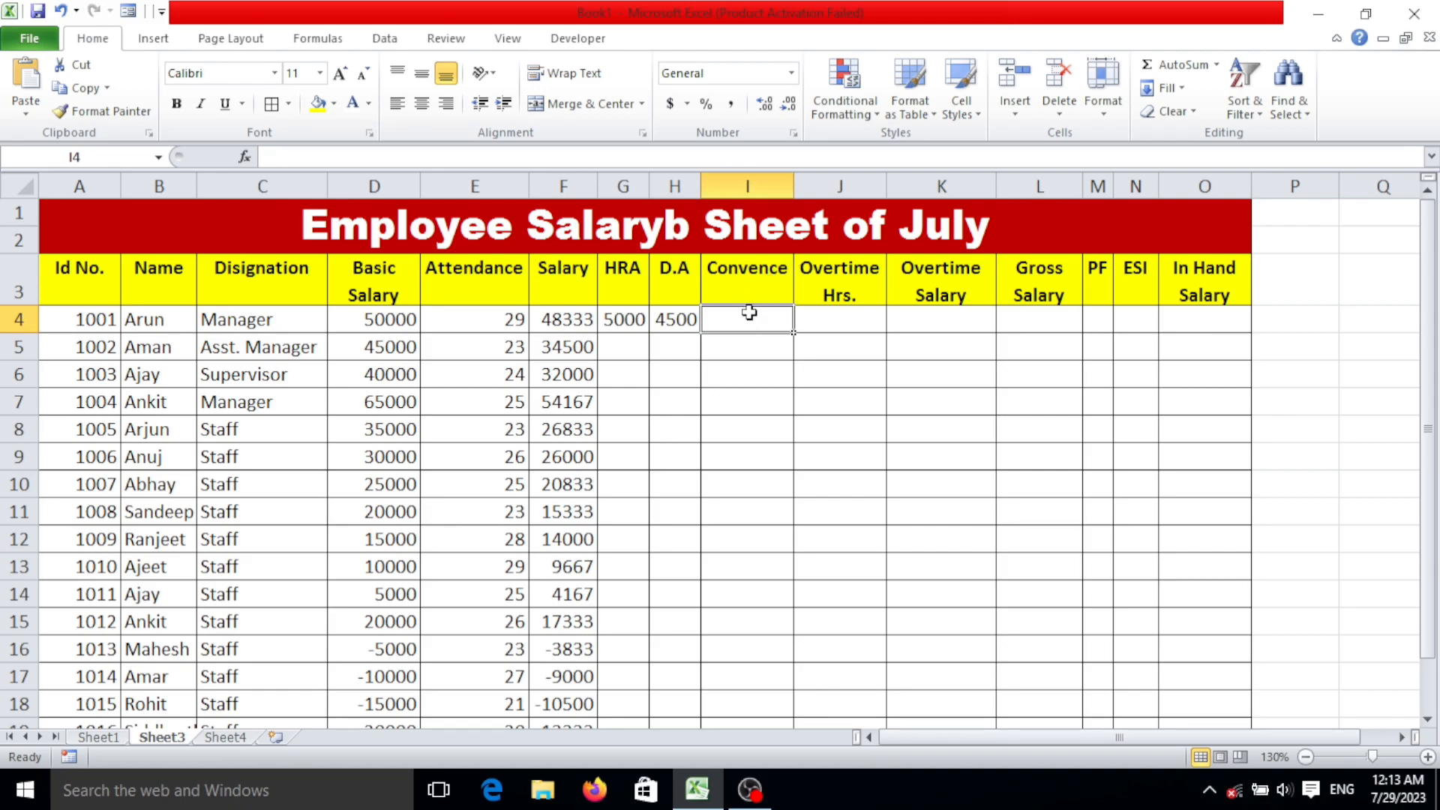
pyautogui.write('4000')
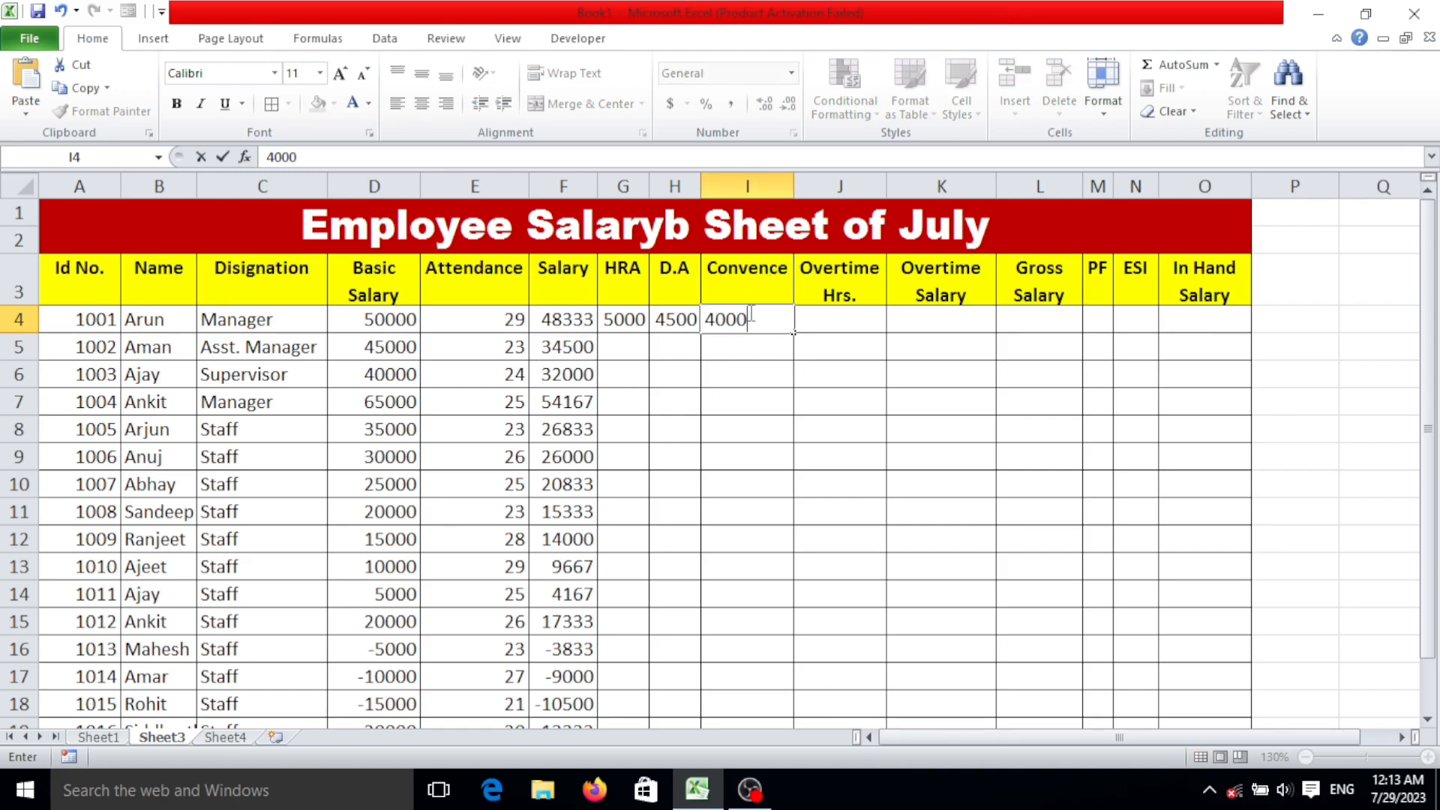
pyautogui.click(819, 313)
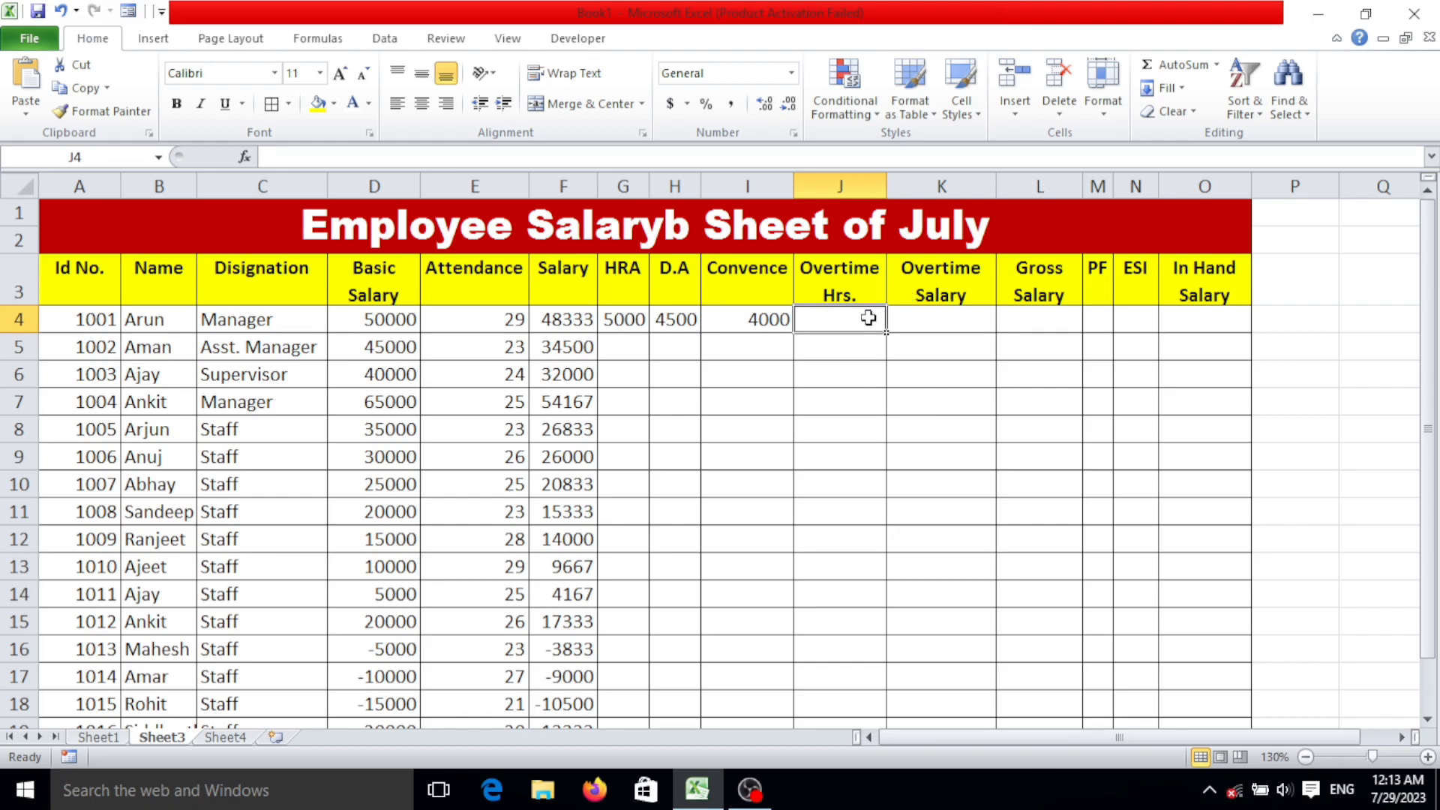
pyautogui.write('5')
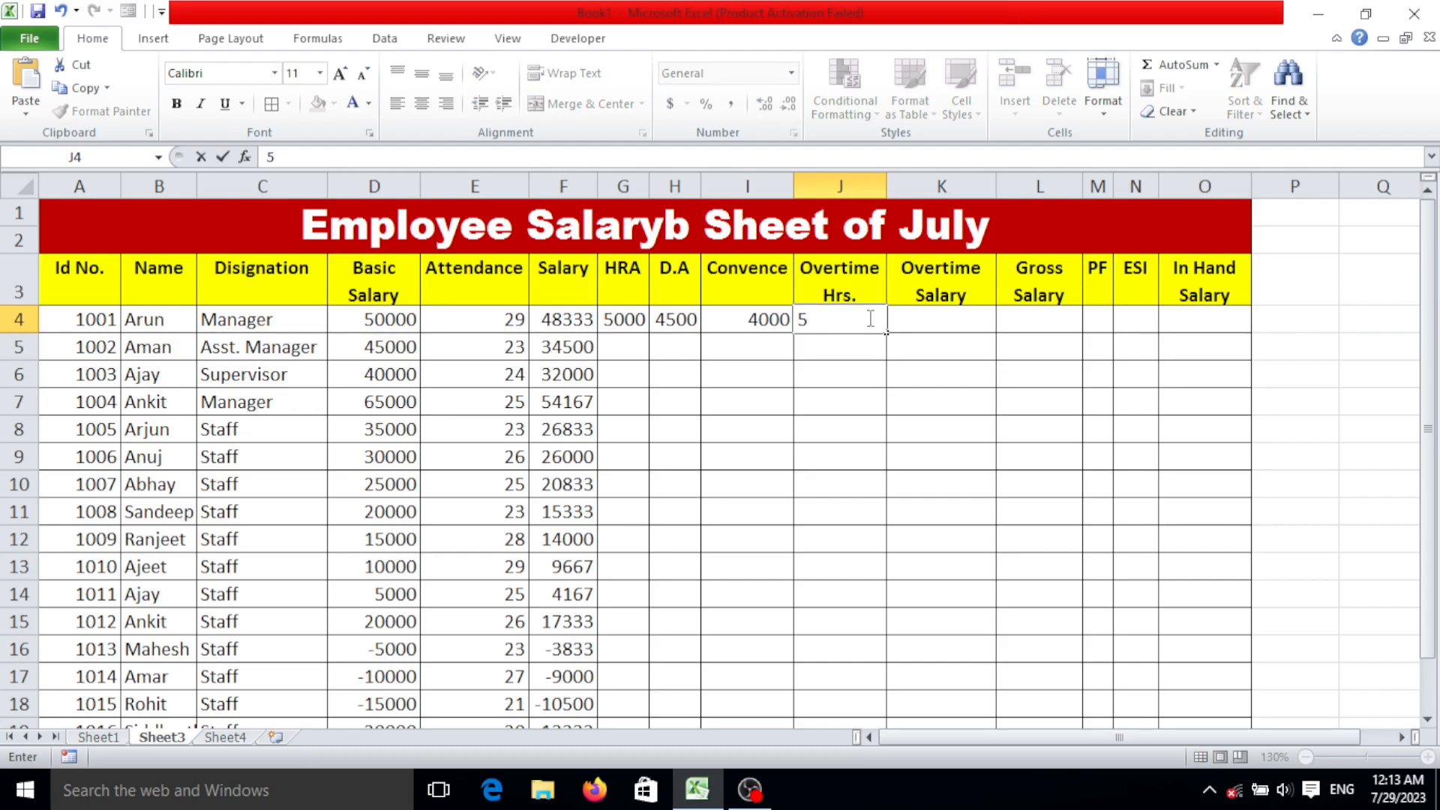
pyautogui.write('0')
pyautogui.press('Return')
# Apply the custom number format # "Hrs" to the employee rows of the Overtime Hrs. column, starting at J4.
pyautogui.click(854, 326)
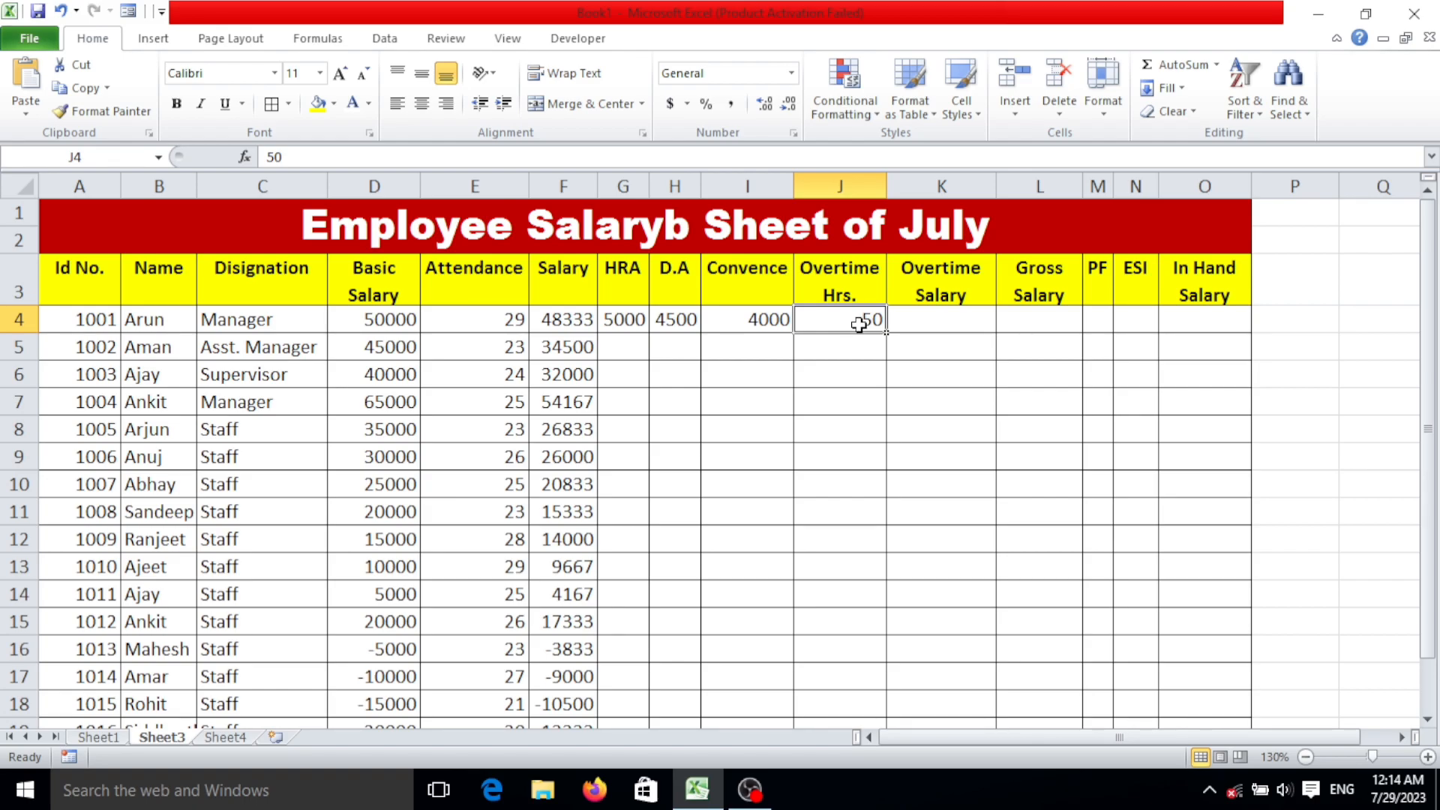
pyautogui.moveTo(862, 318); pyautogui.dragTo(858, 645)
pyautogui.scroll(1, 857, 646)
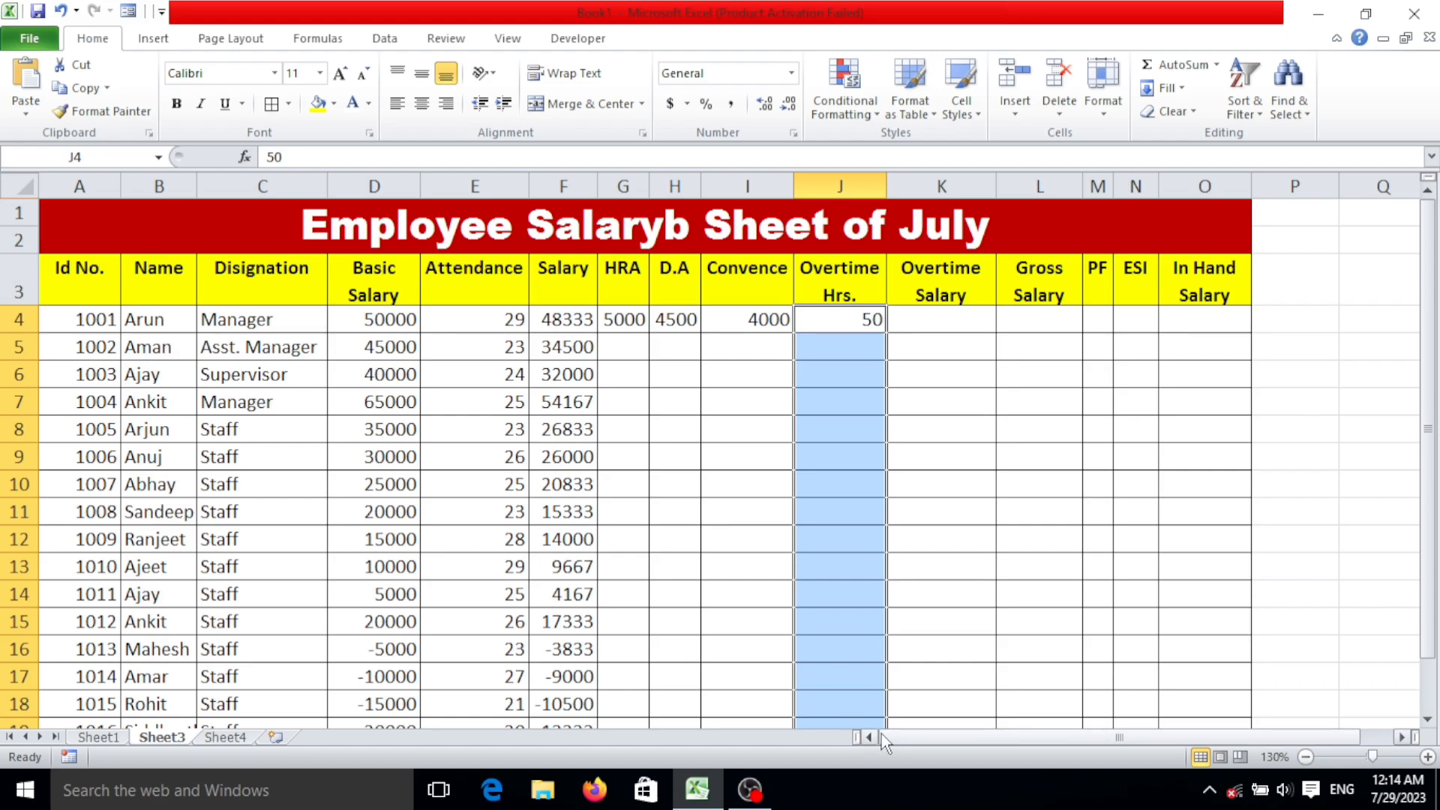
pyautogui.hotkey('ctrl', '1')
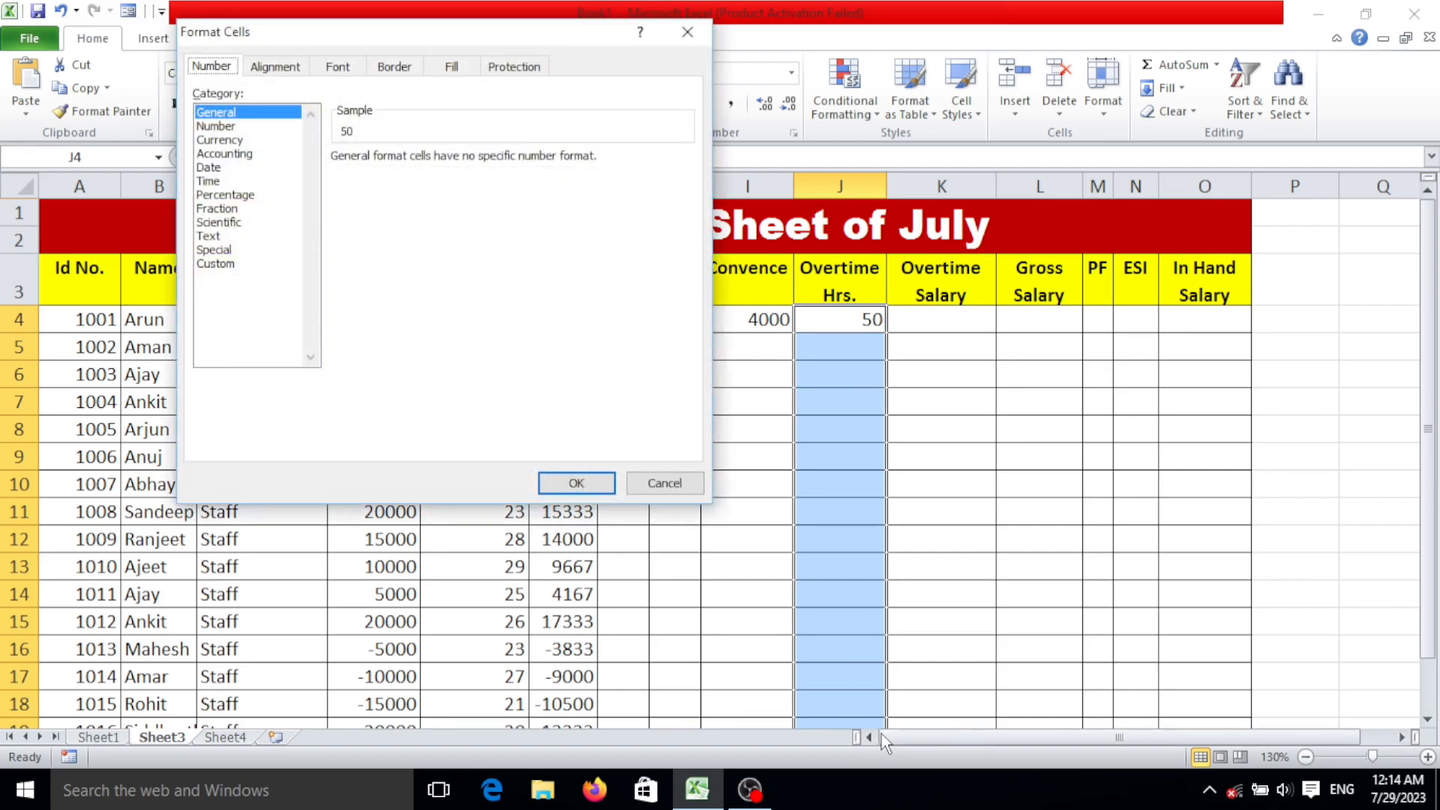
pyautogui.click(275, 264)
pyautogui.moveTo(409, 174); pyautogui.dragTo(328, 177)
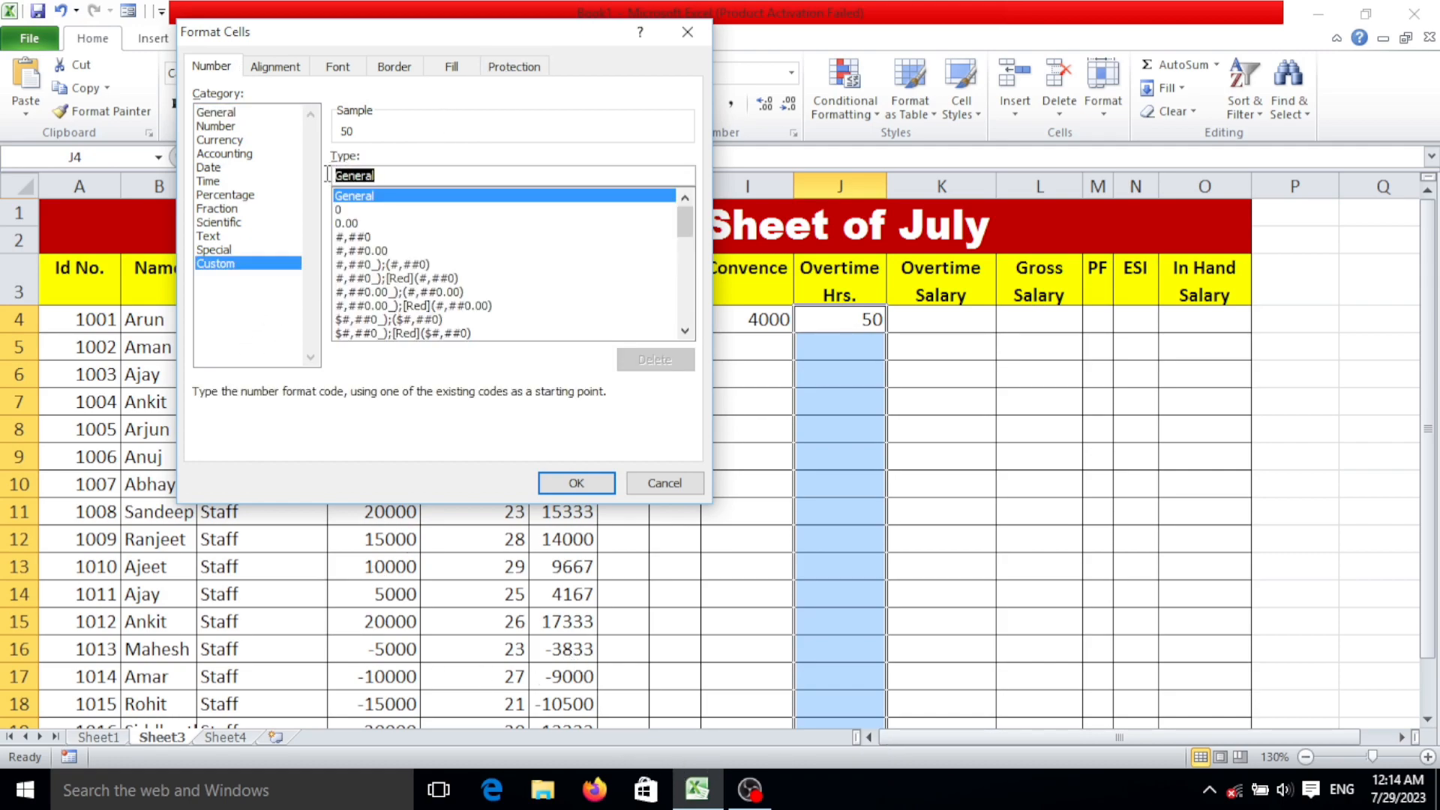
pyautogui.press('BackSpace')
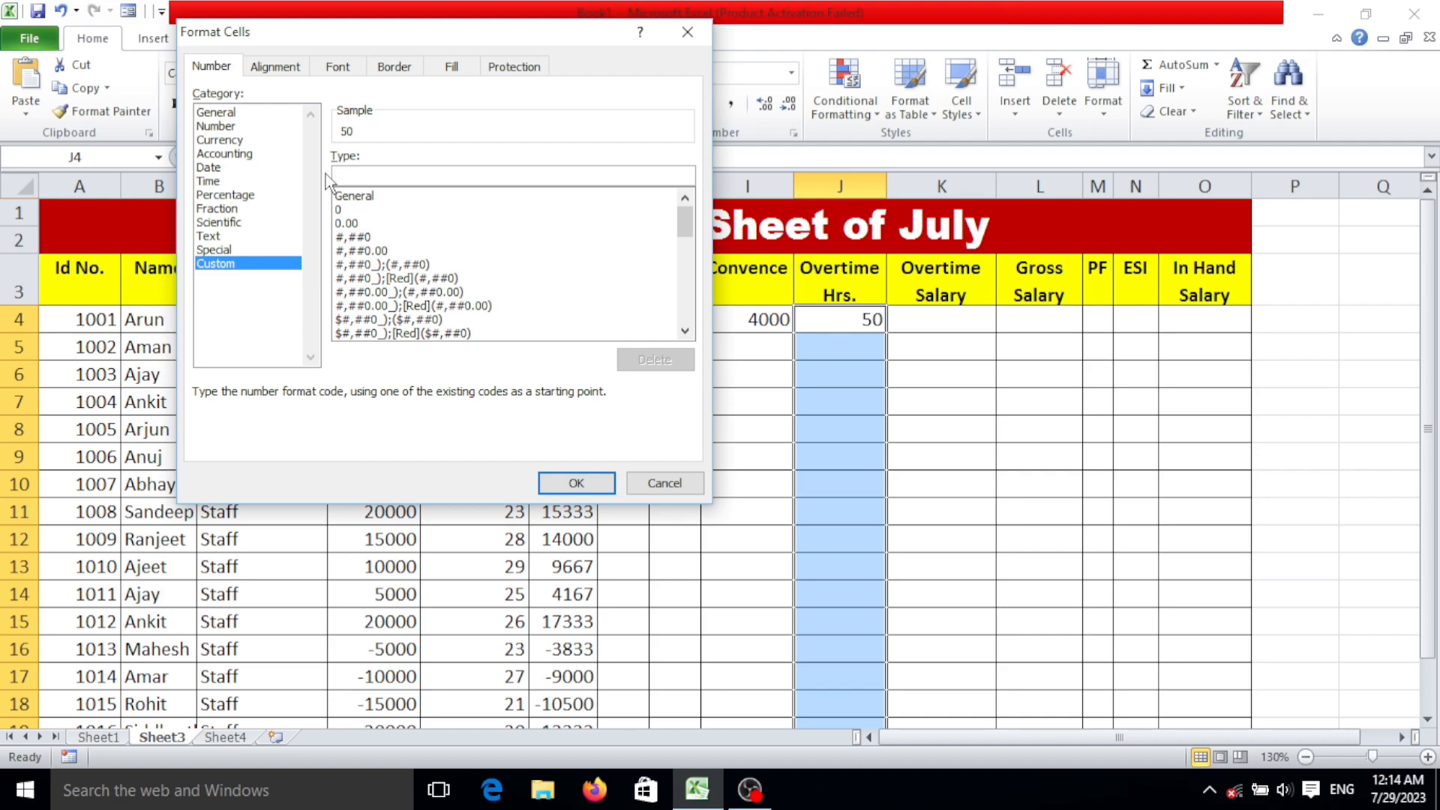
pyautogui.write('# "Hrs"')
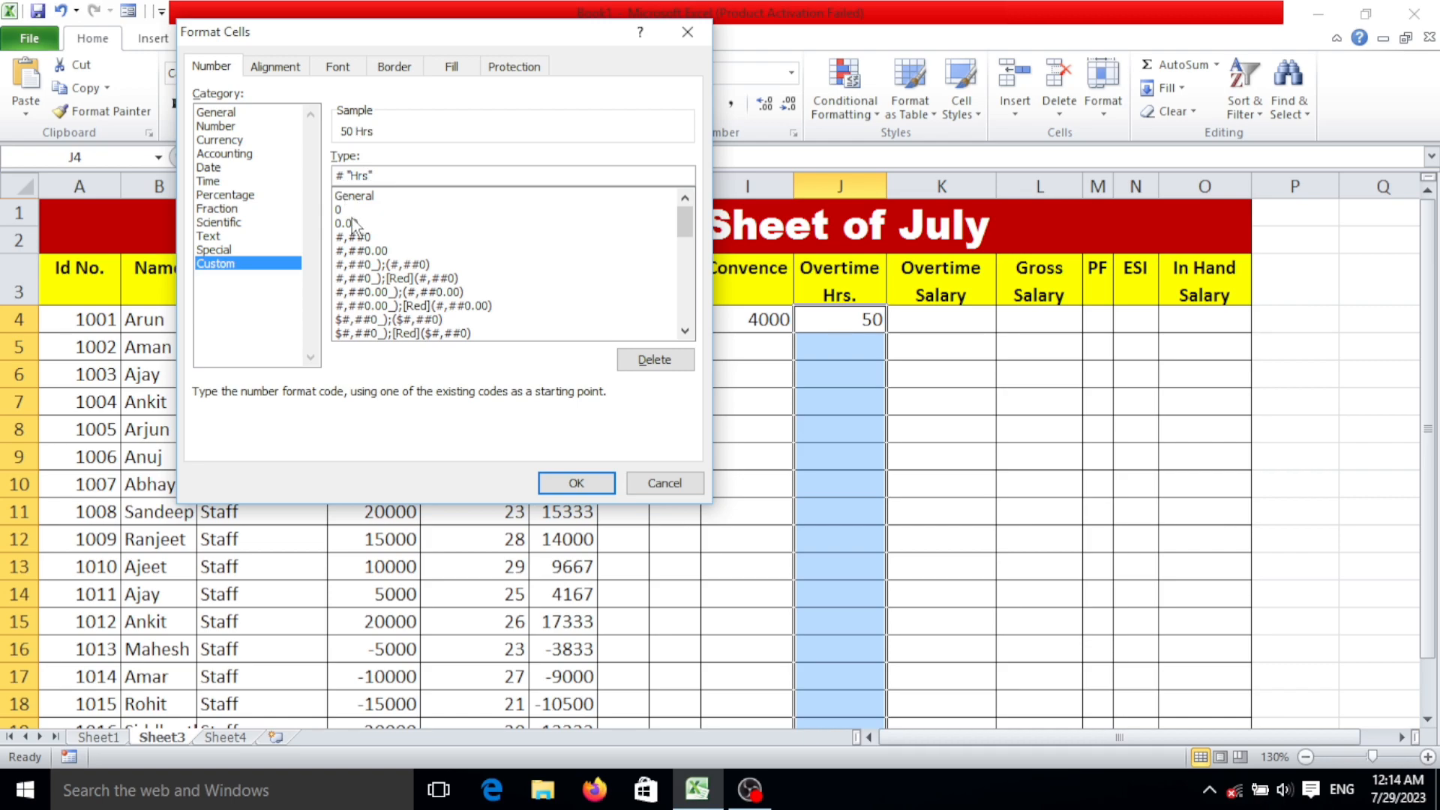
pyautogui.press('Return')
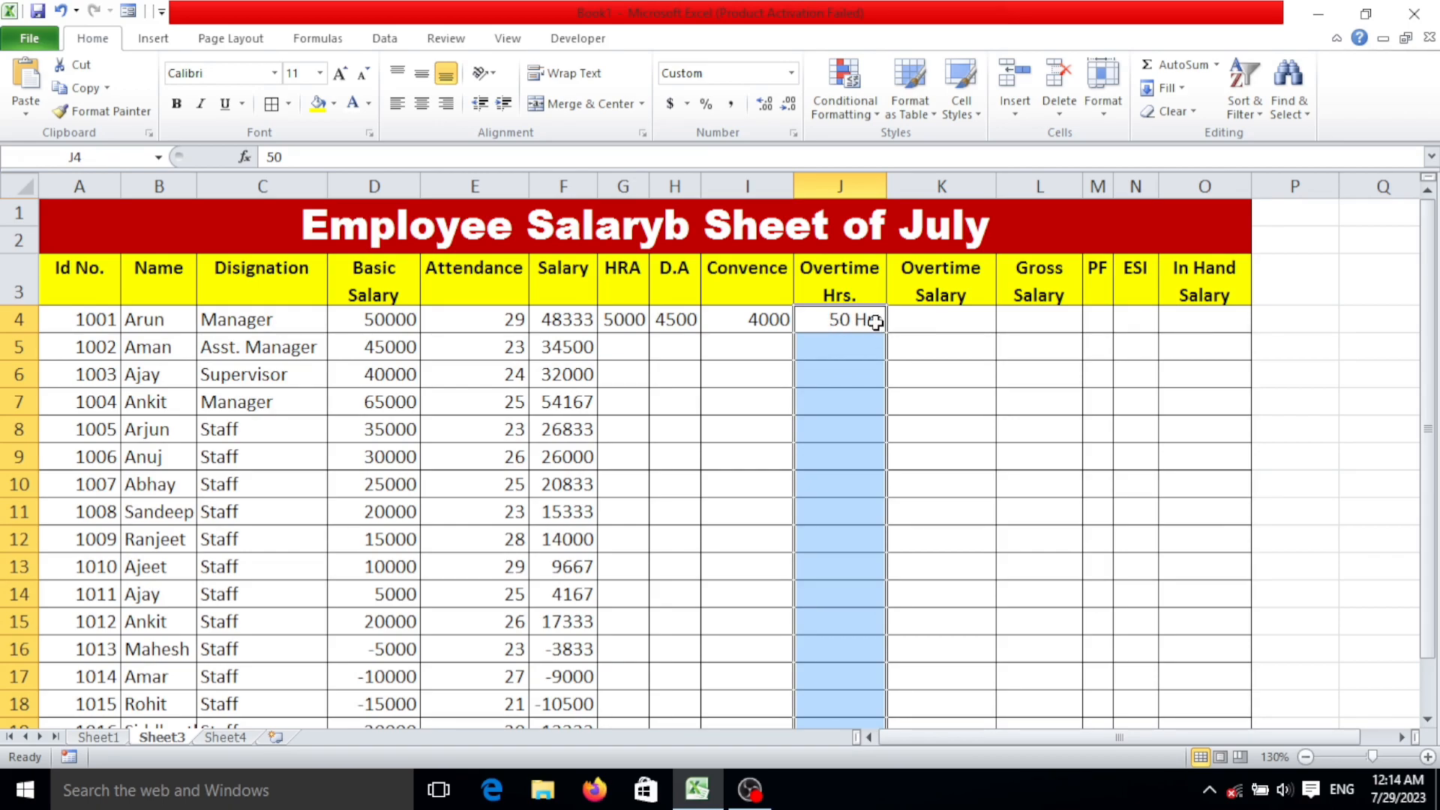
pyautogui.click(848, 312)
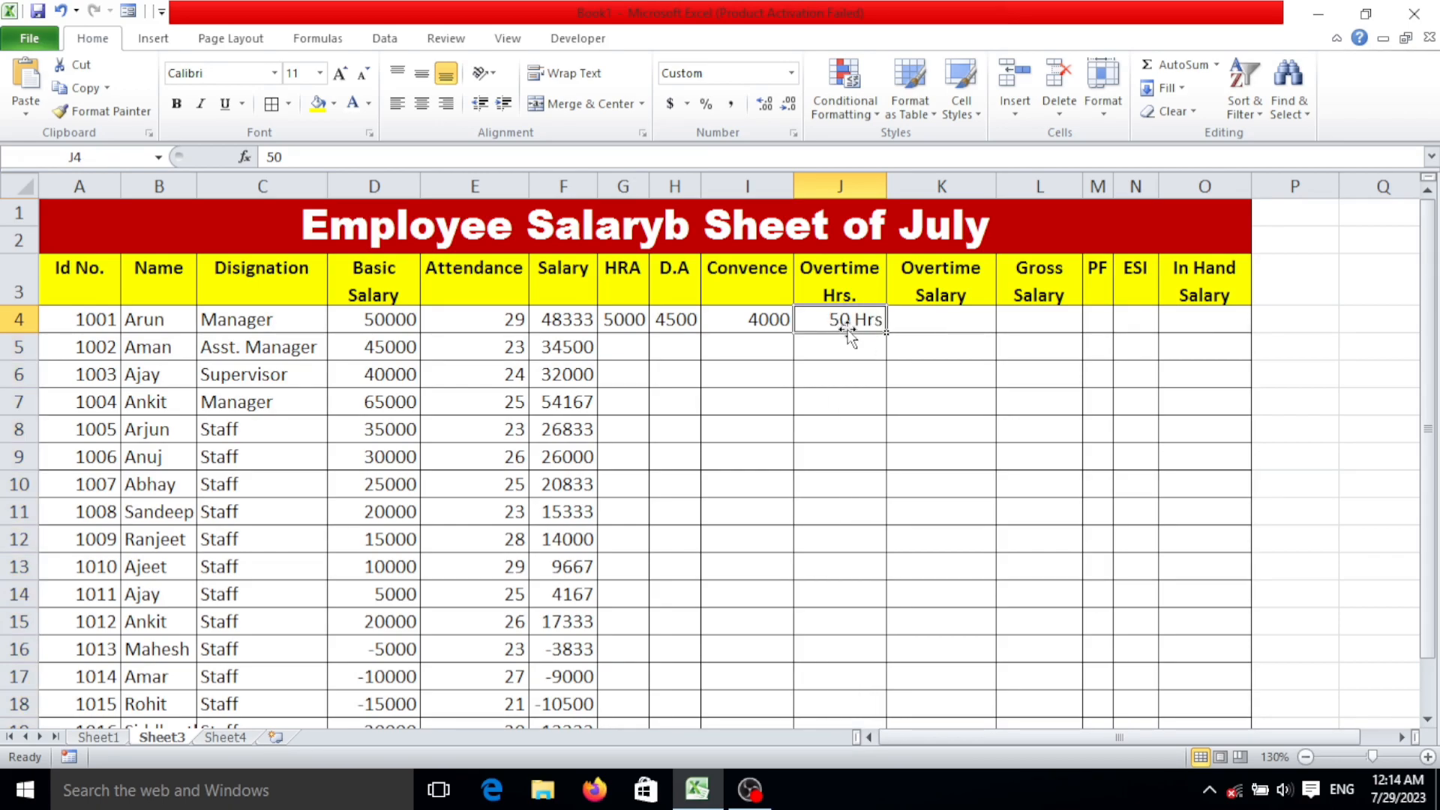
pyautogui.click(849, 355)
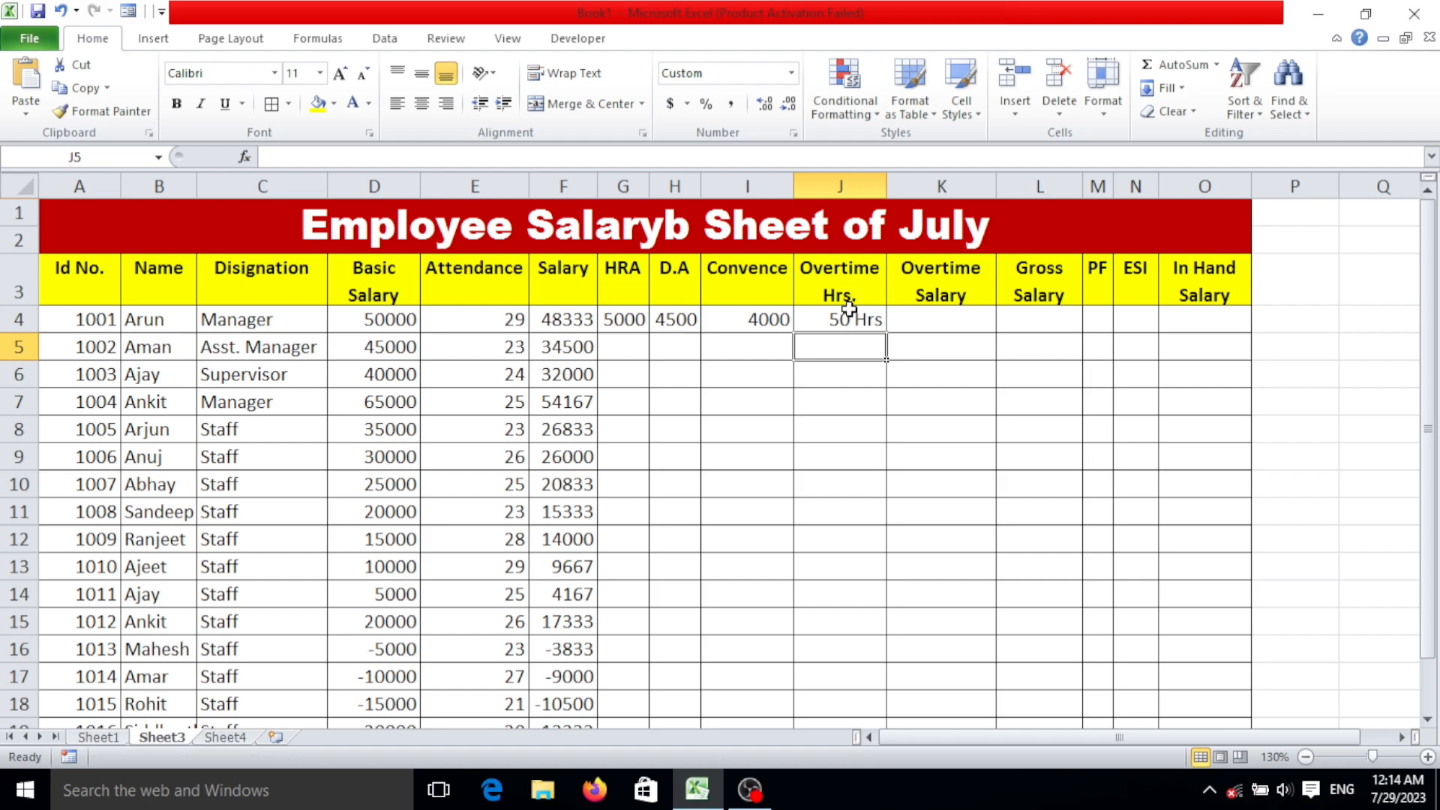
pyautogui.click(846, 319)
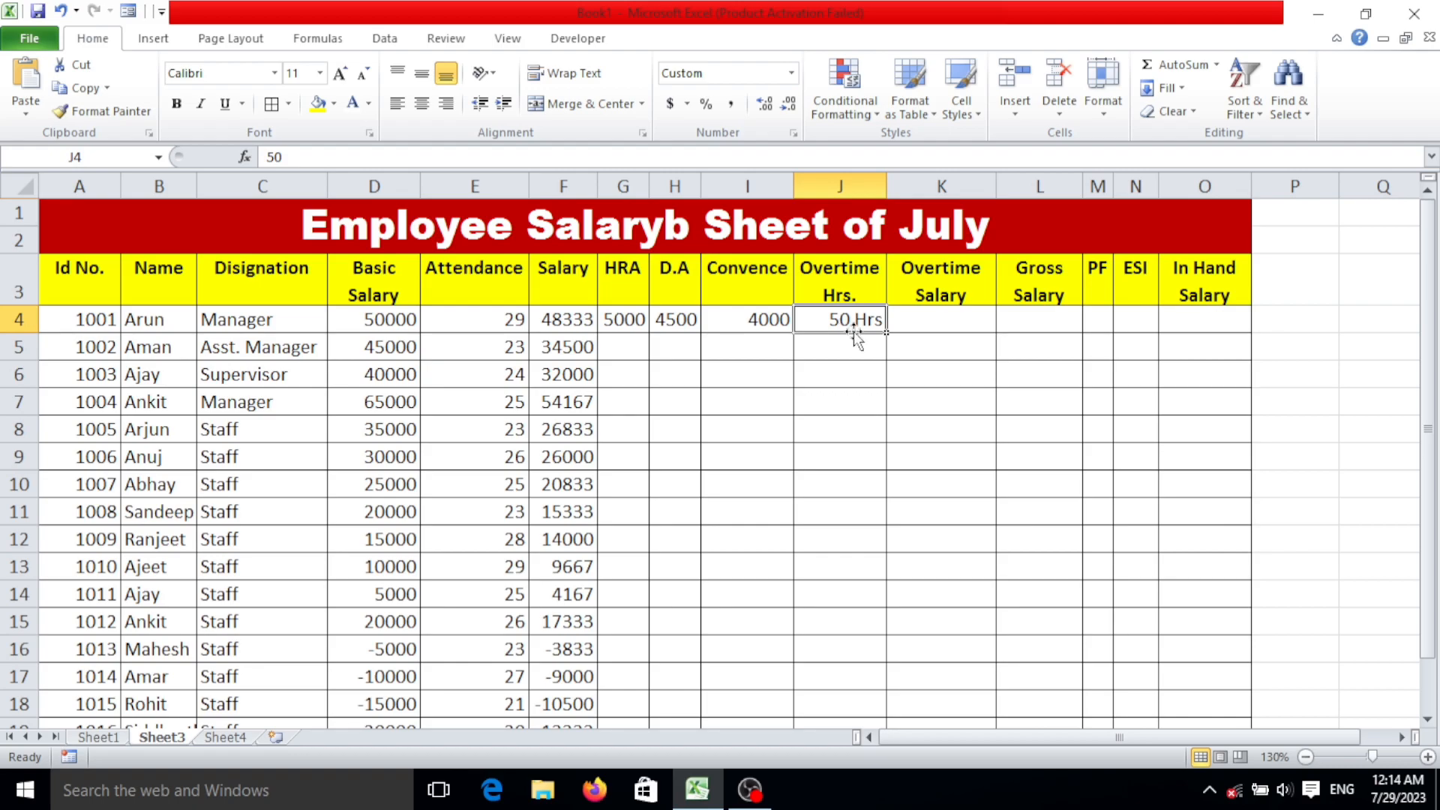
# Calculate the first employee's overtime salary in K4 with the formula =D4/30/8*J4.
pyautogui.click(943, 321)
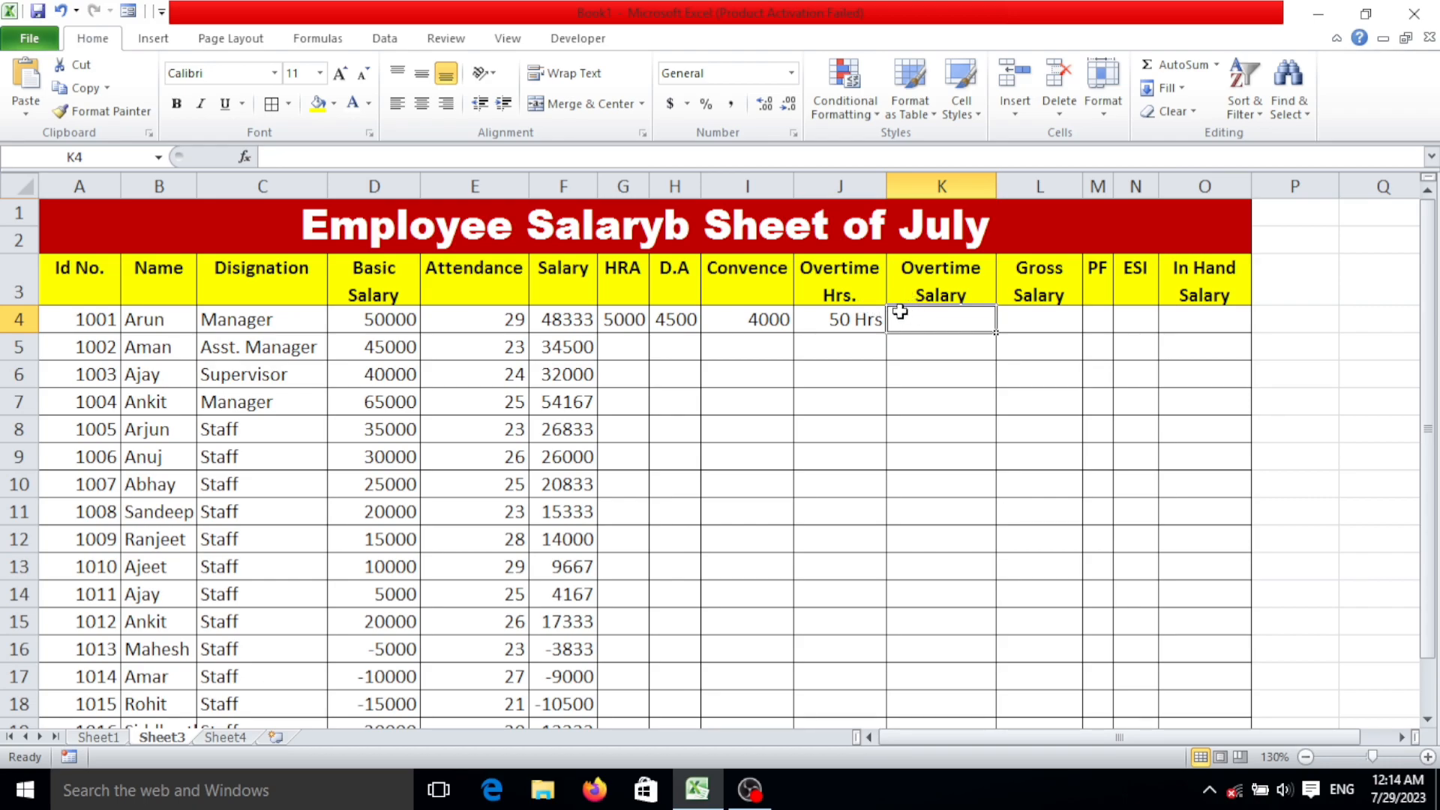
pyautogui.write('=')
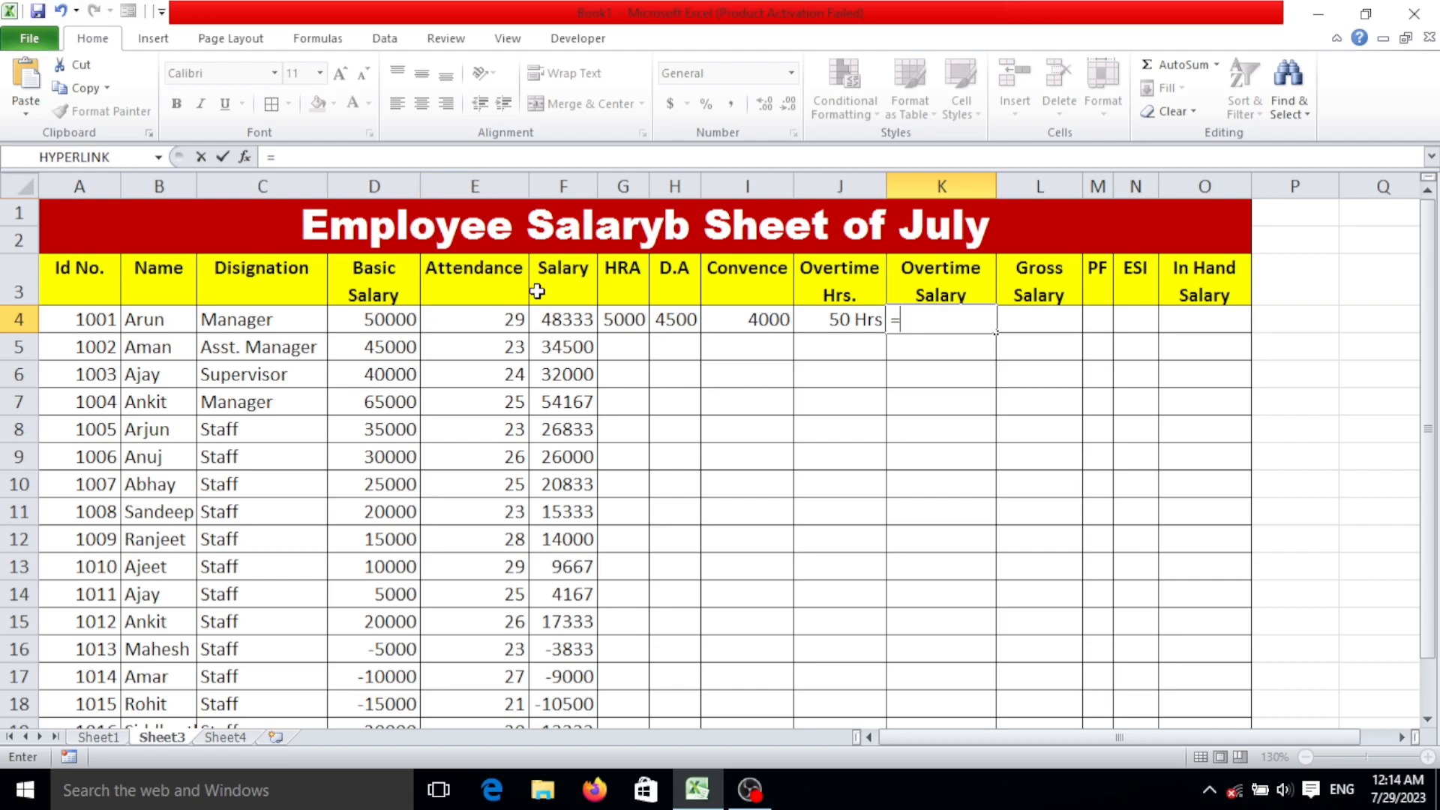
pyautogui.click(564, 319)
pyautogui.click(386, 319)
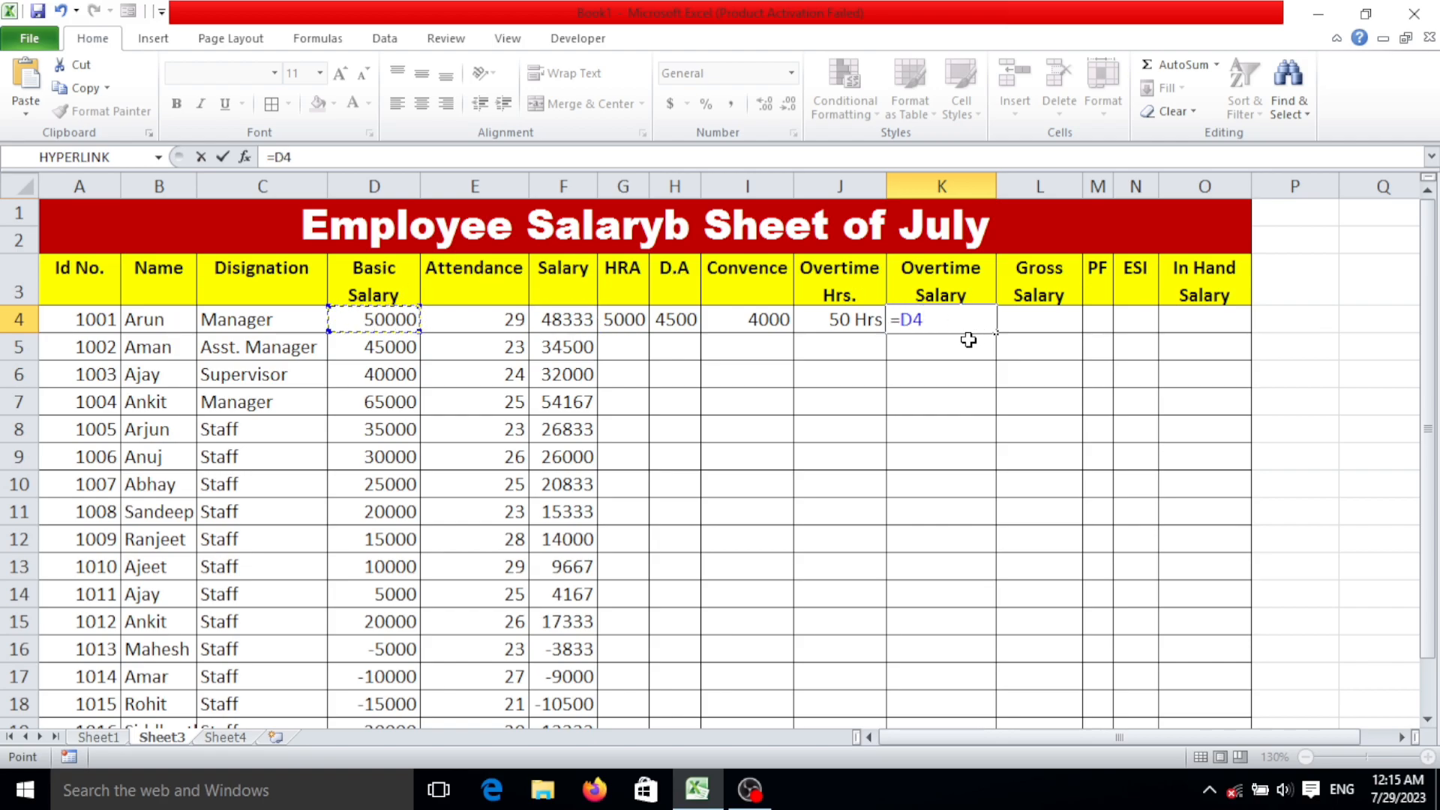
pyautogui.write('/30/8')
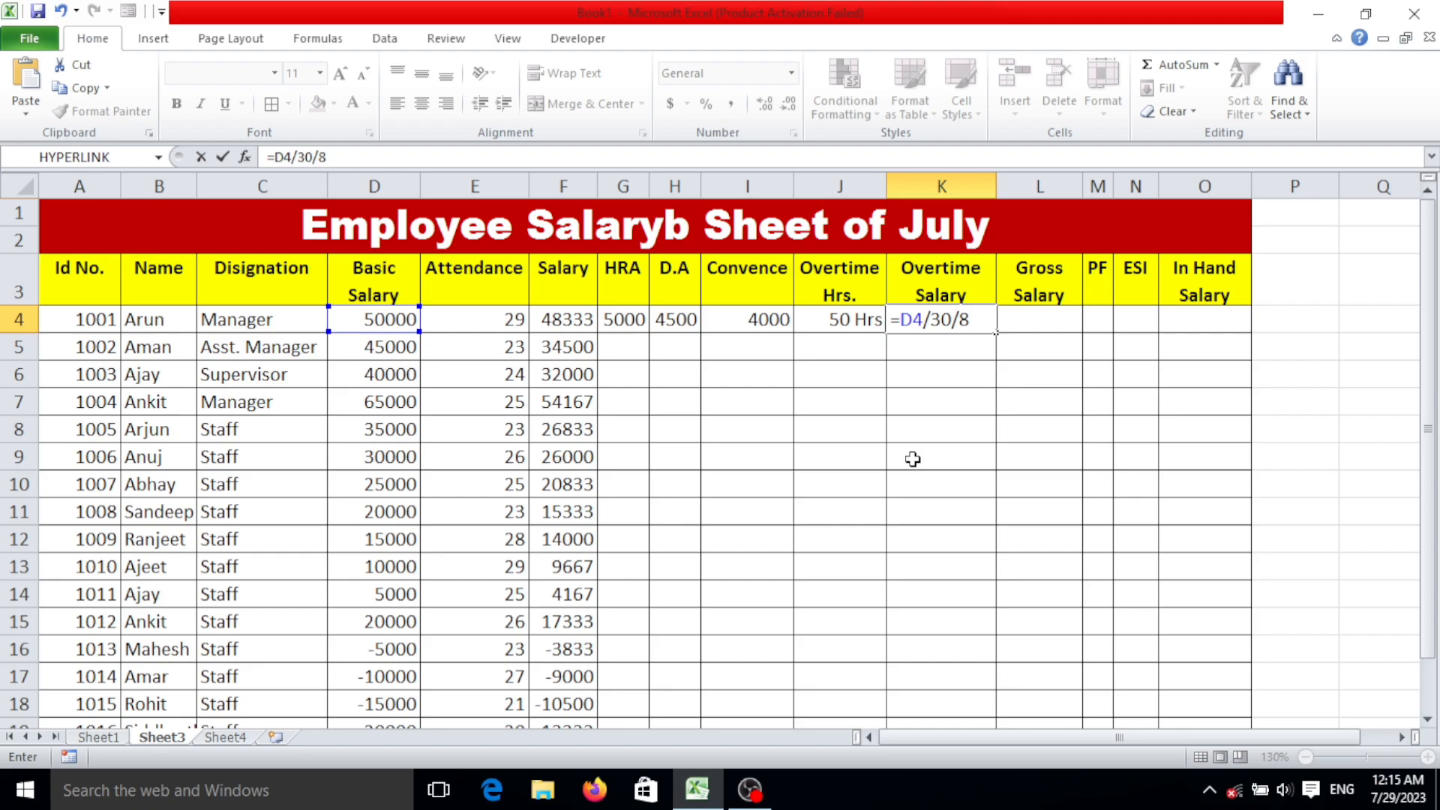
pyautogui.write('*')
pyautogui.click(842, 320)
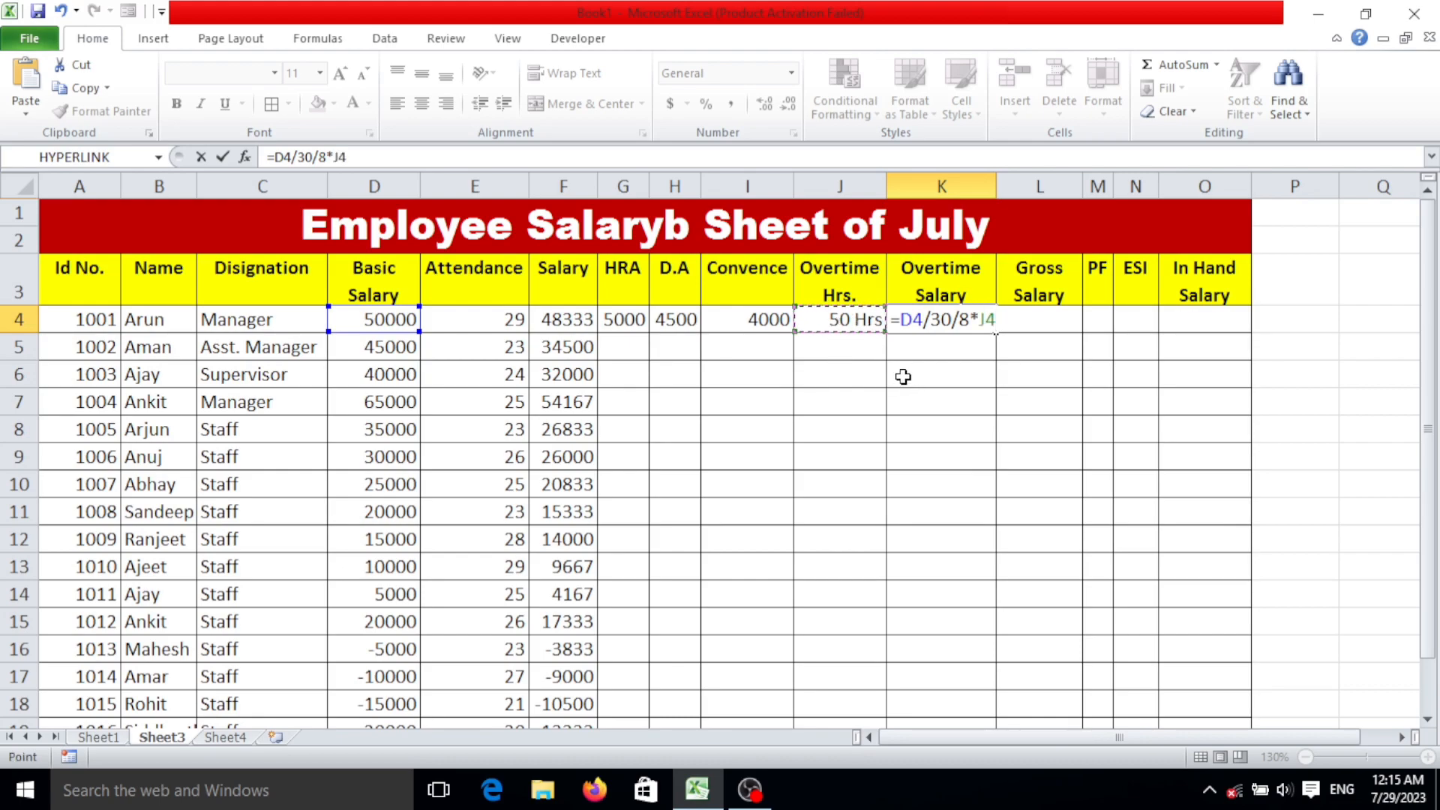
pyautogui.press('Return')
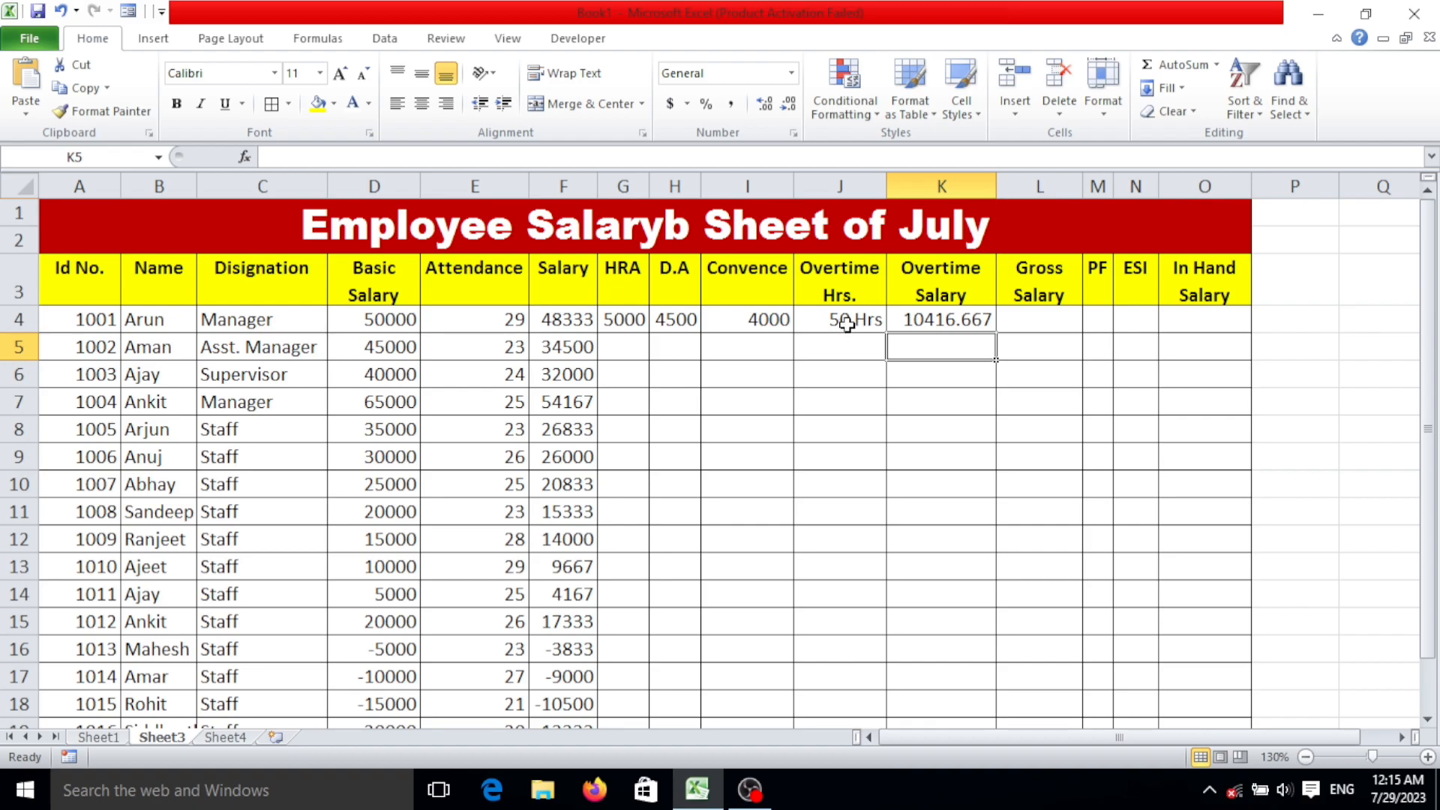
pyautogui.click(940, 324)
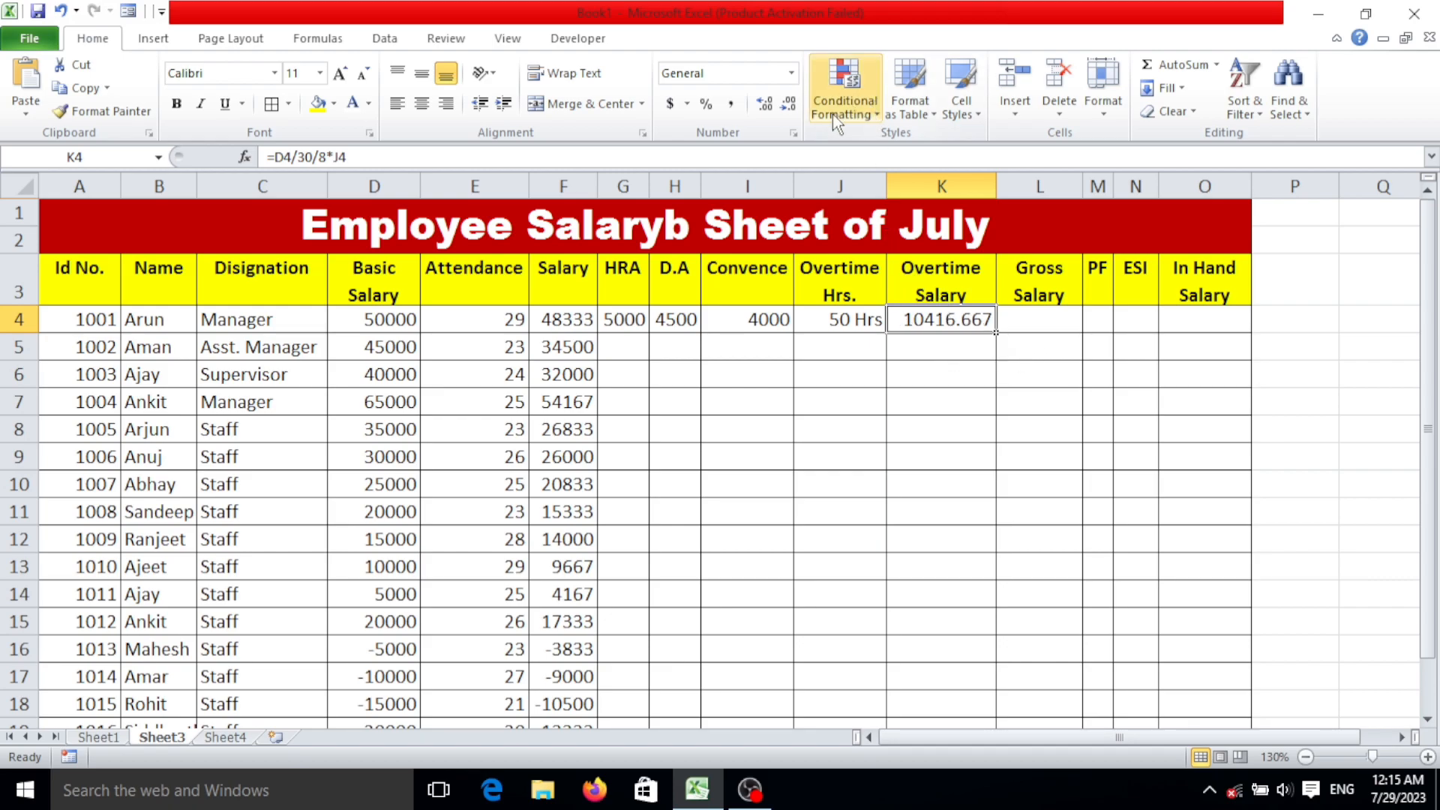
# Display the first employee's overtime salary in K4 with no decimal places.
pyautogui.click(788, 104)
pyautogui.click(787, 104)
pyautogui.click(787, 103)
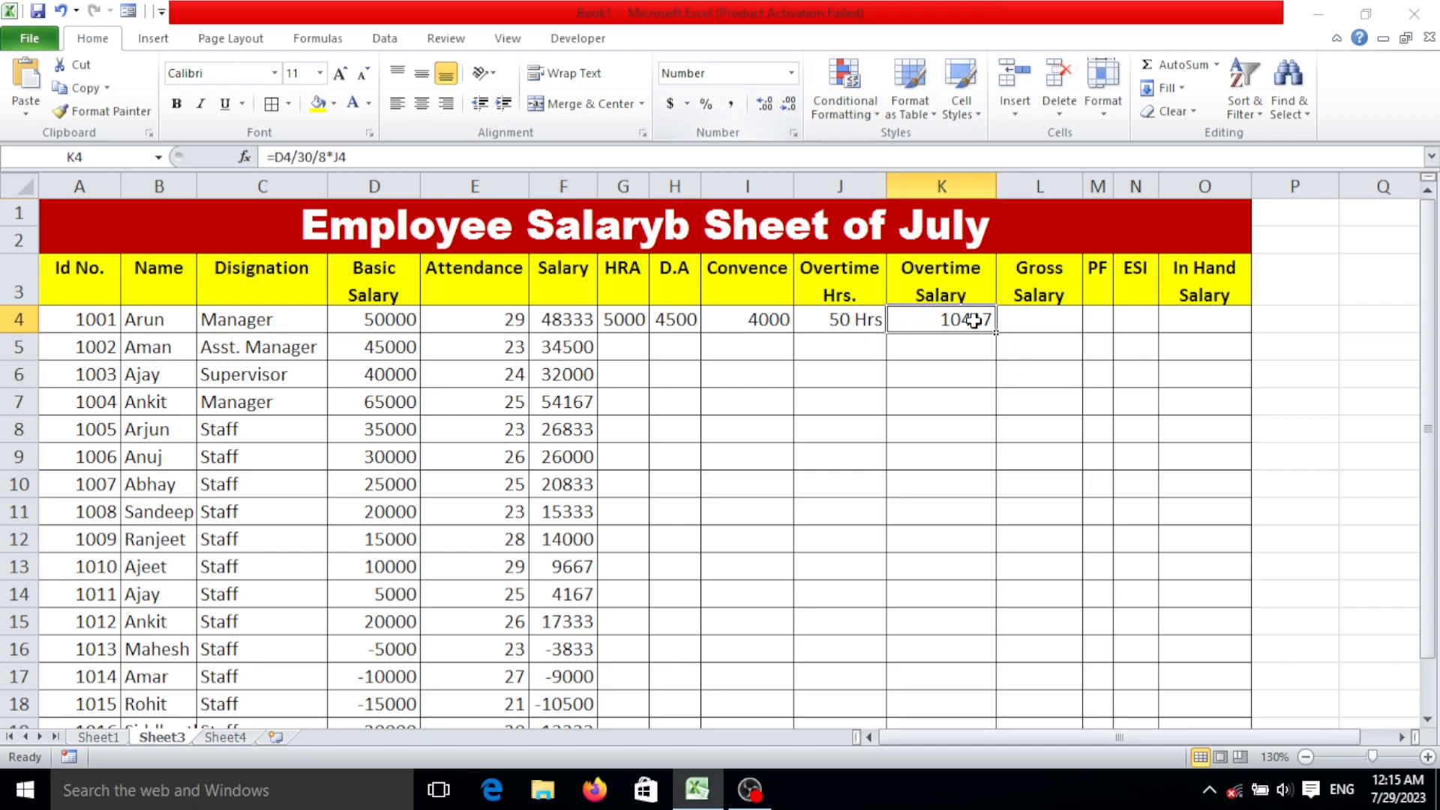
pyautogui.click(974, 368)
pyautogui.click(972, 327)
# Calculate the first employee's gross salary in L4 with the formula =F4+G4+H4+I4+J4.
pyautogui.click(1043, 323)
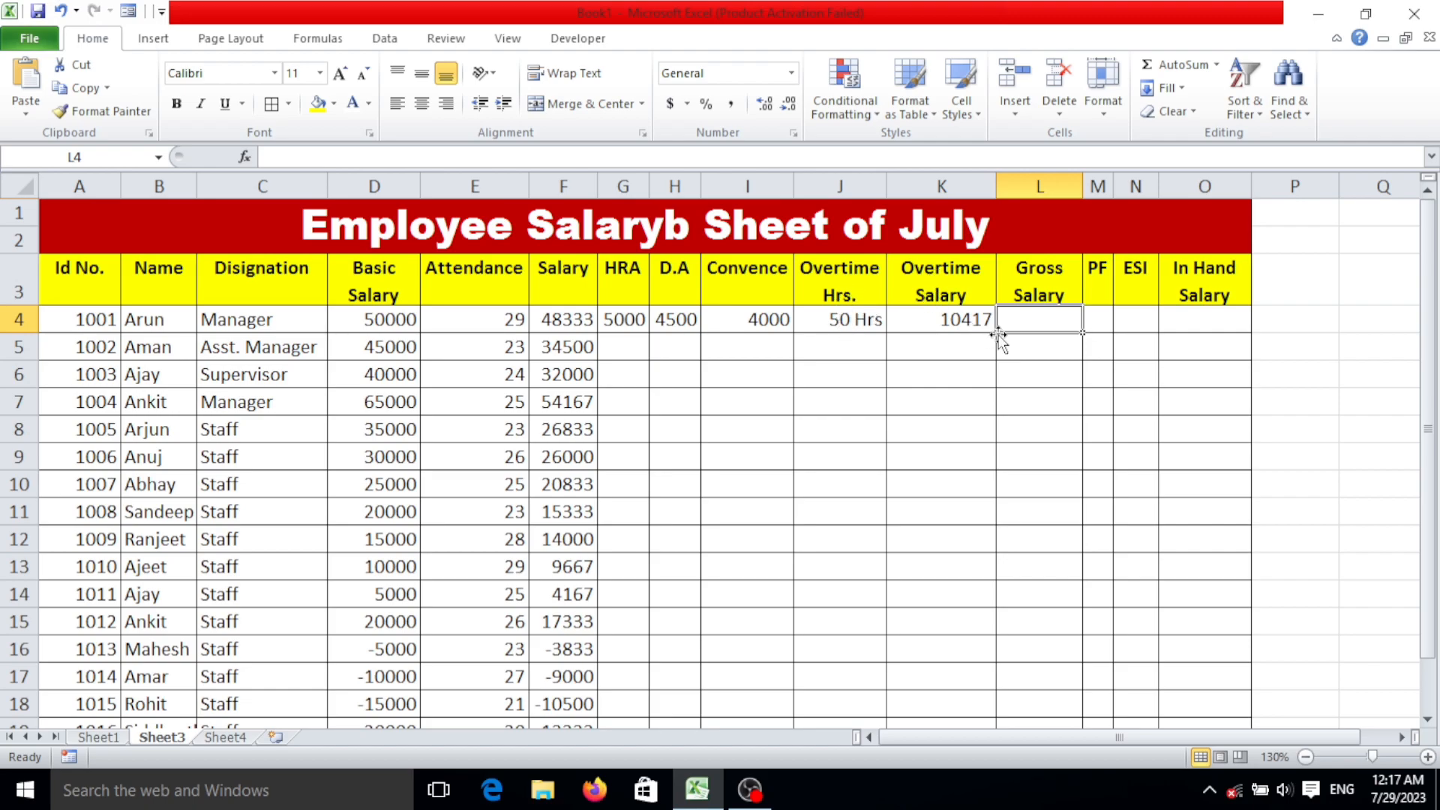
pyautogui.write('=')
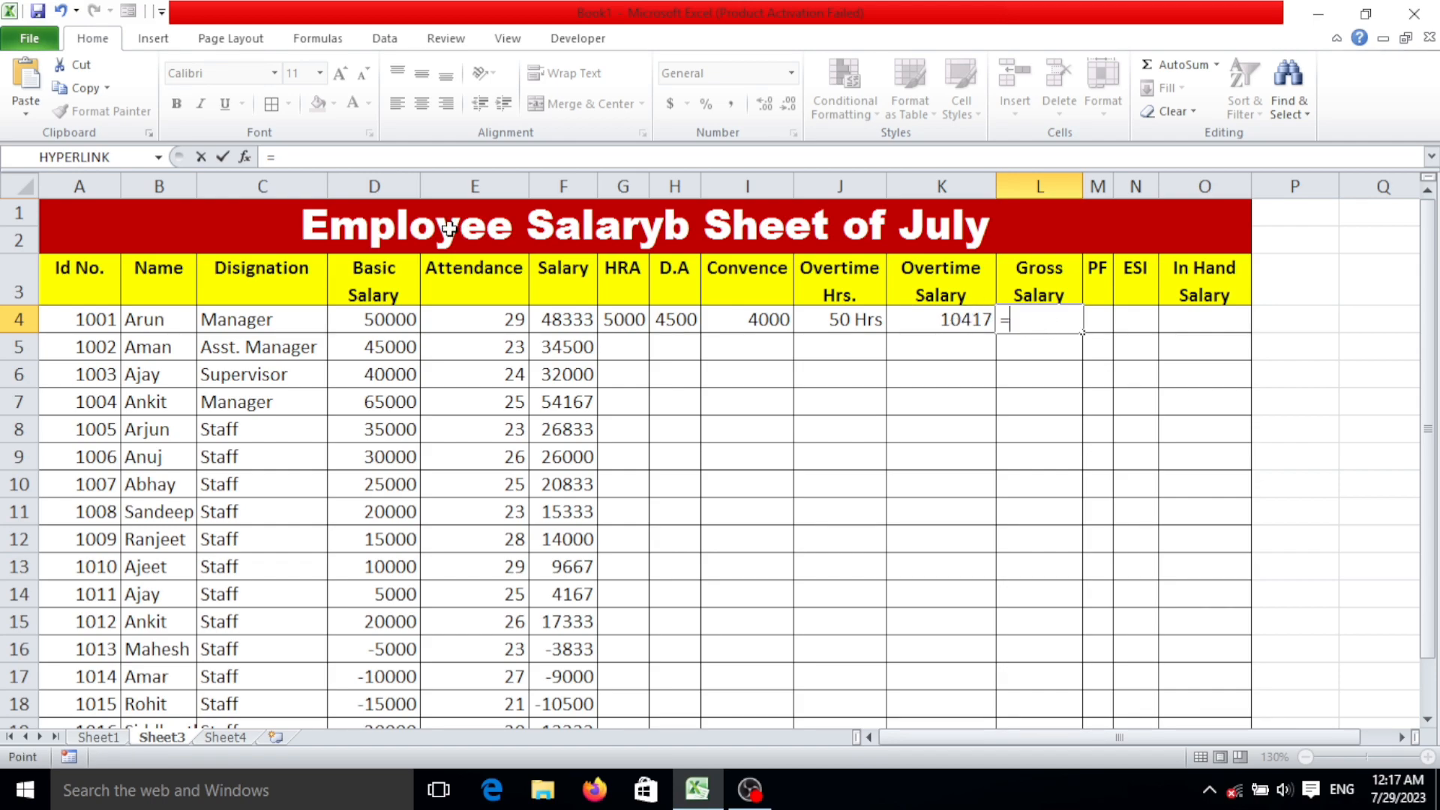
pyautogui.click(627, 321)
pyautogui.click(578, 321)
pyautogui.write('+')
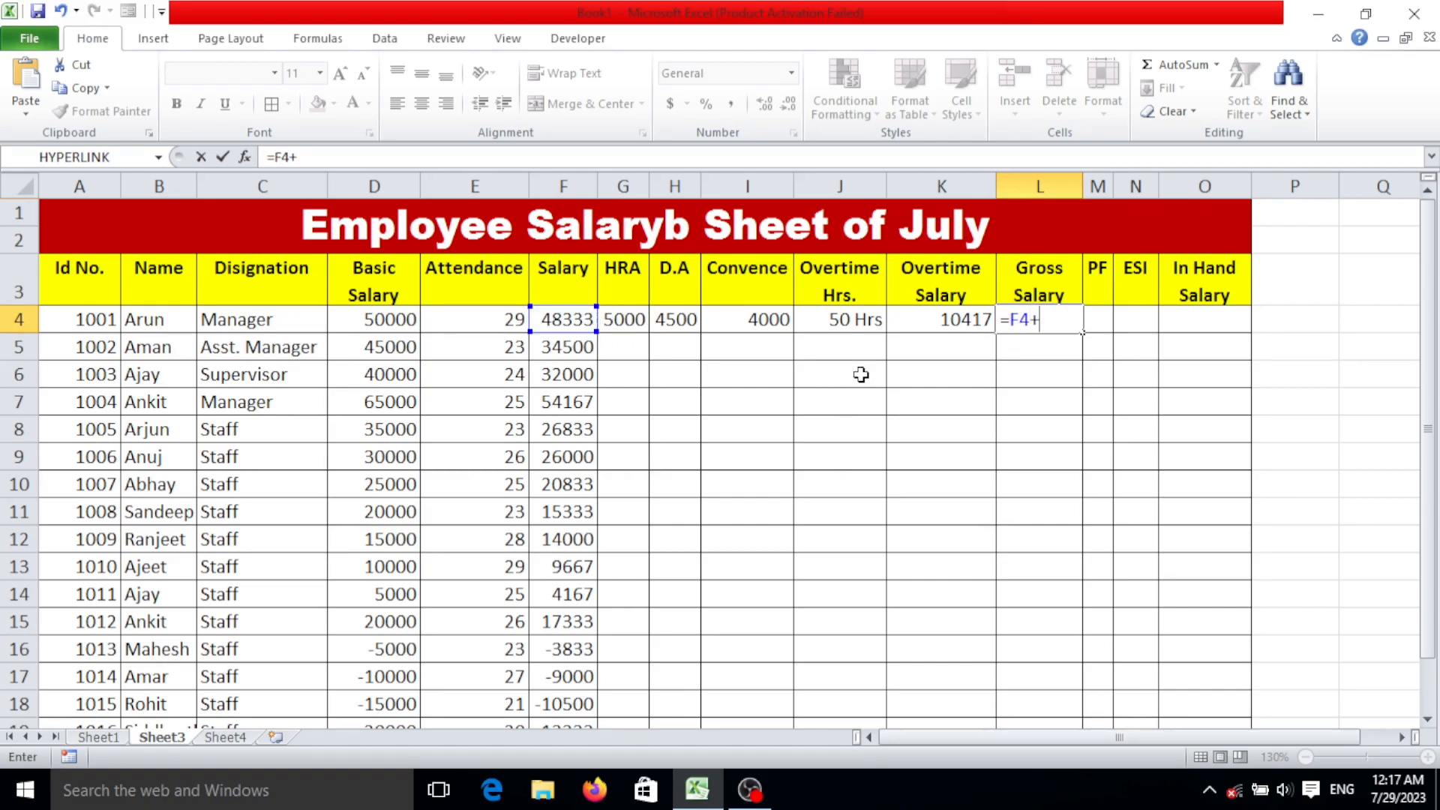
pyautogui.click(683, 318)
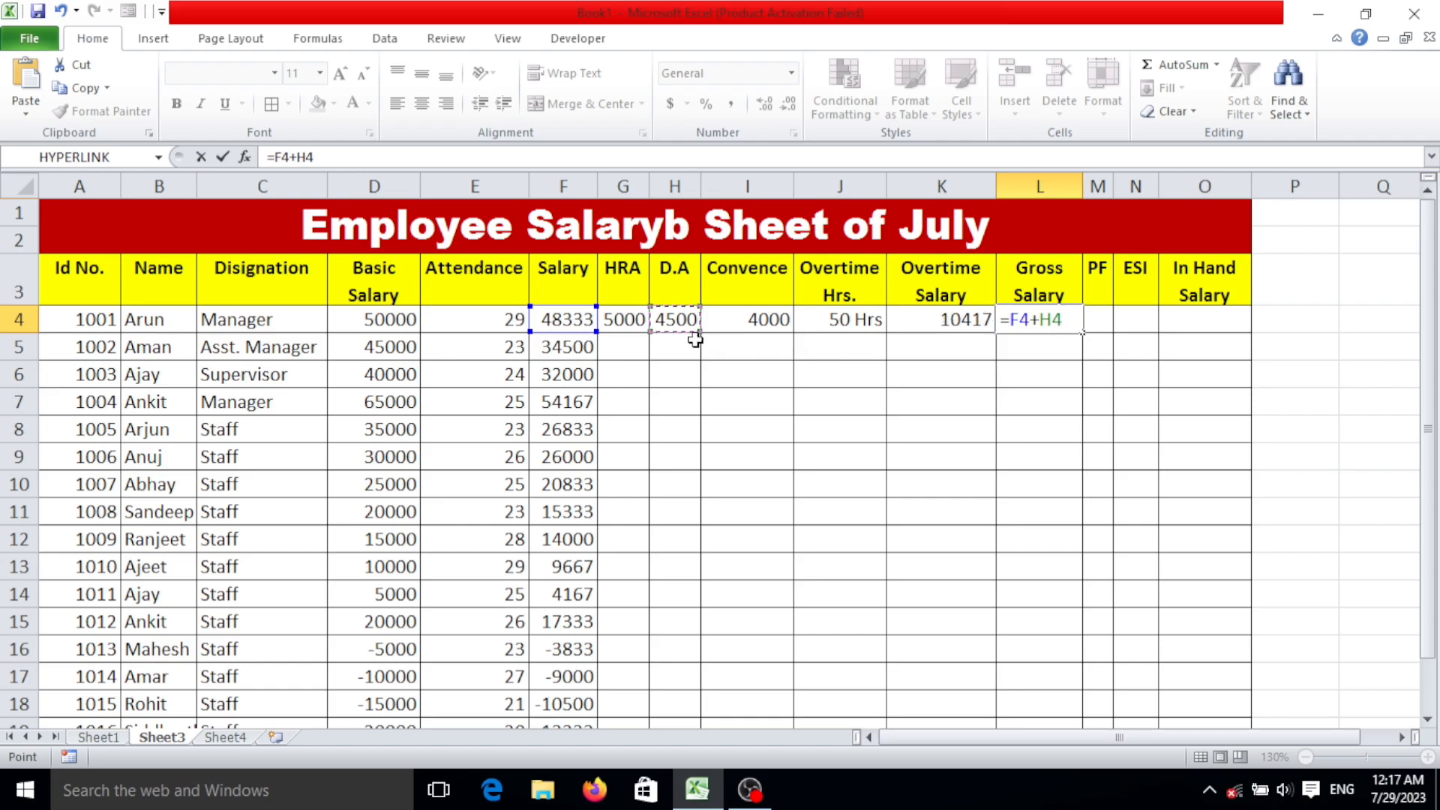
pyautogui.click(623, 318)
pyautogui.write('+')
pyautogui.click(685, 315)
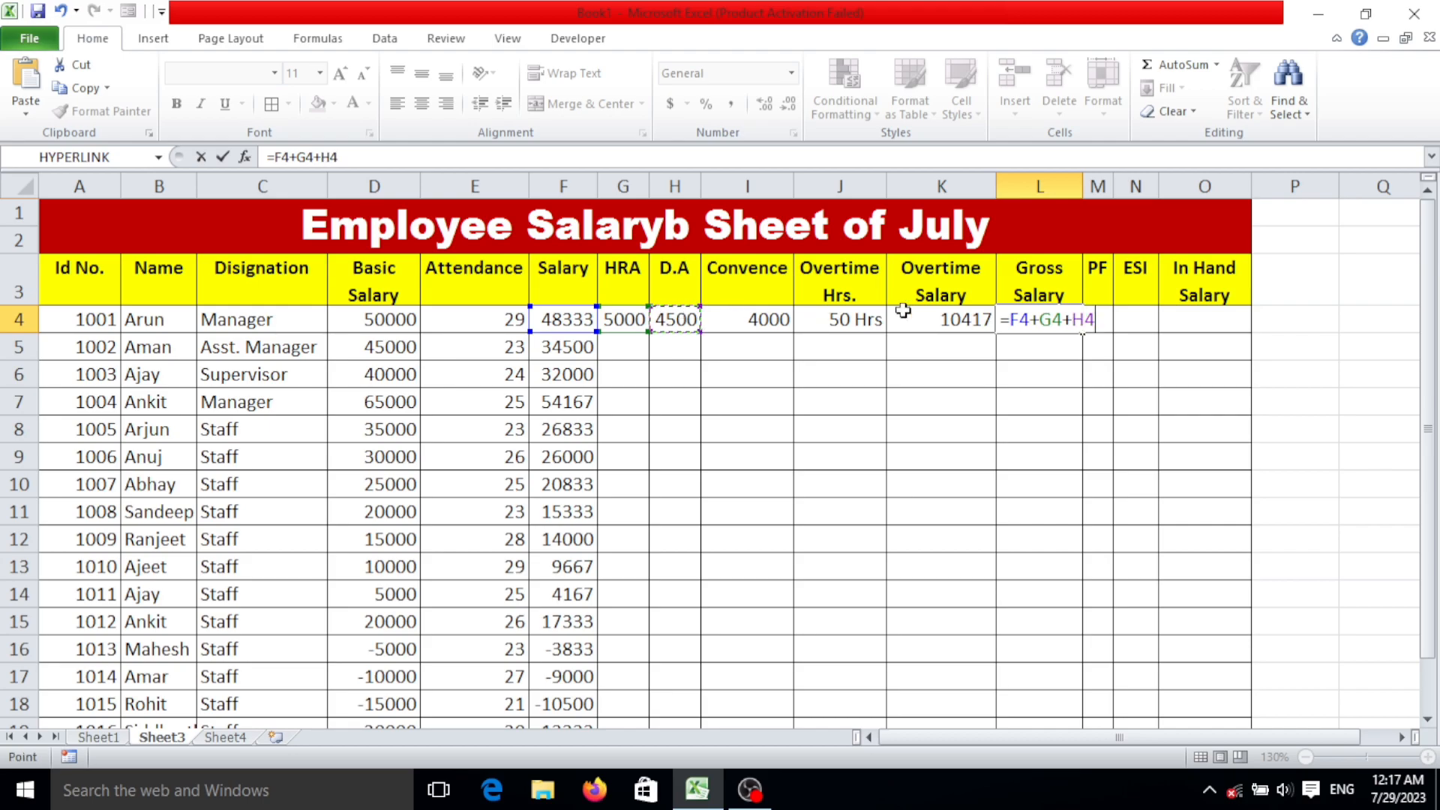
pyautogui.write('+')
pyautogui.click(786, 320)
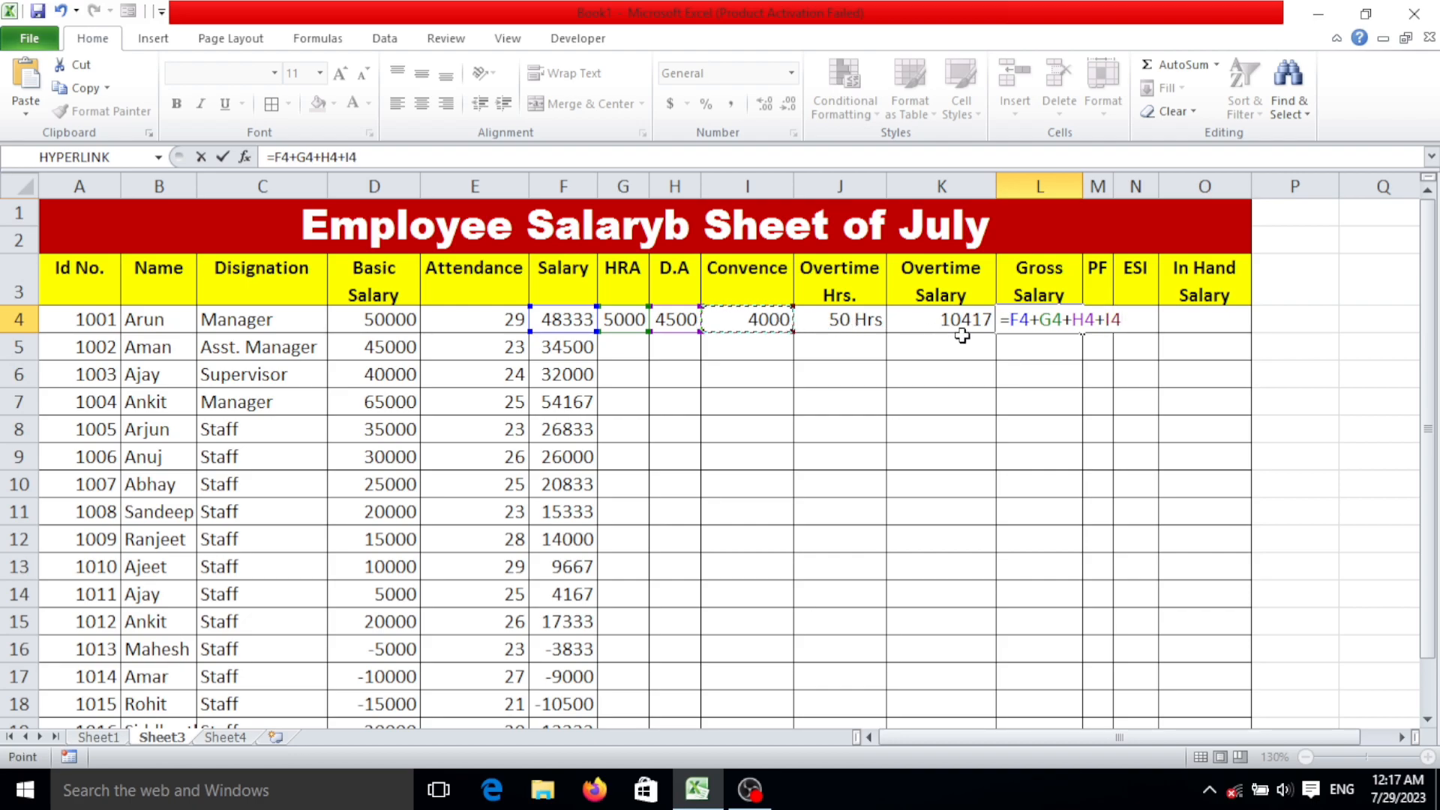
pyautogui.write('+')
pyautogui.click(864, 318)
pyautogui.press('Return')
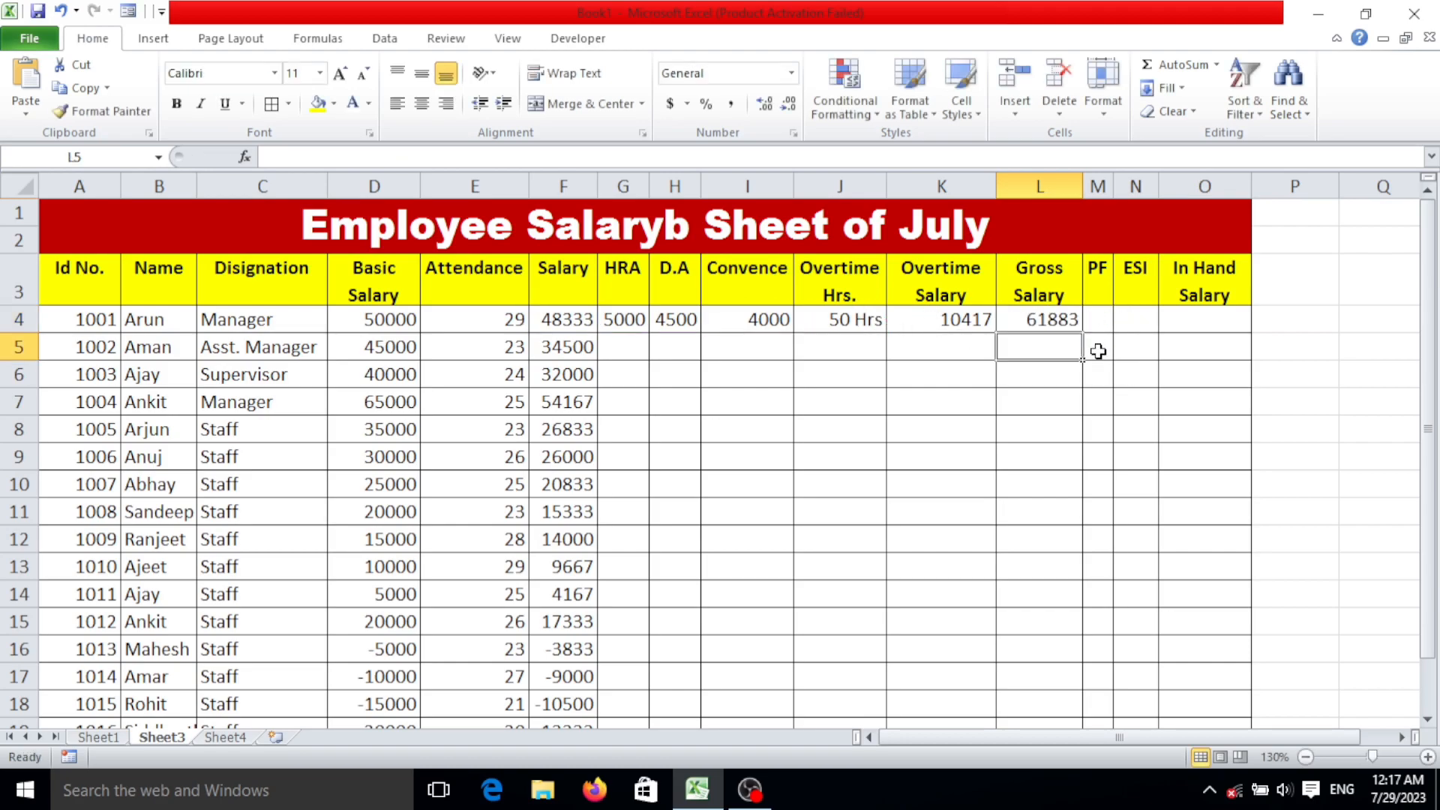
pyautogui.click(1042, 314)
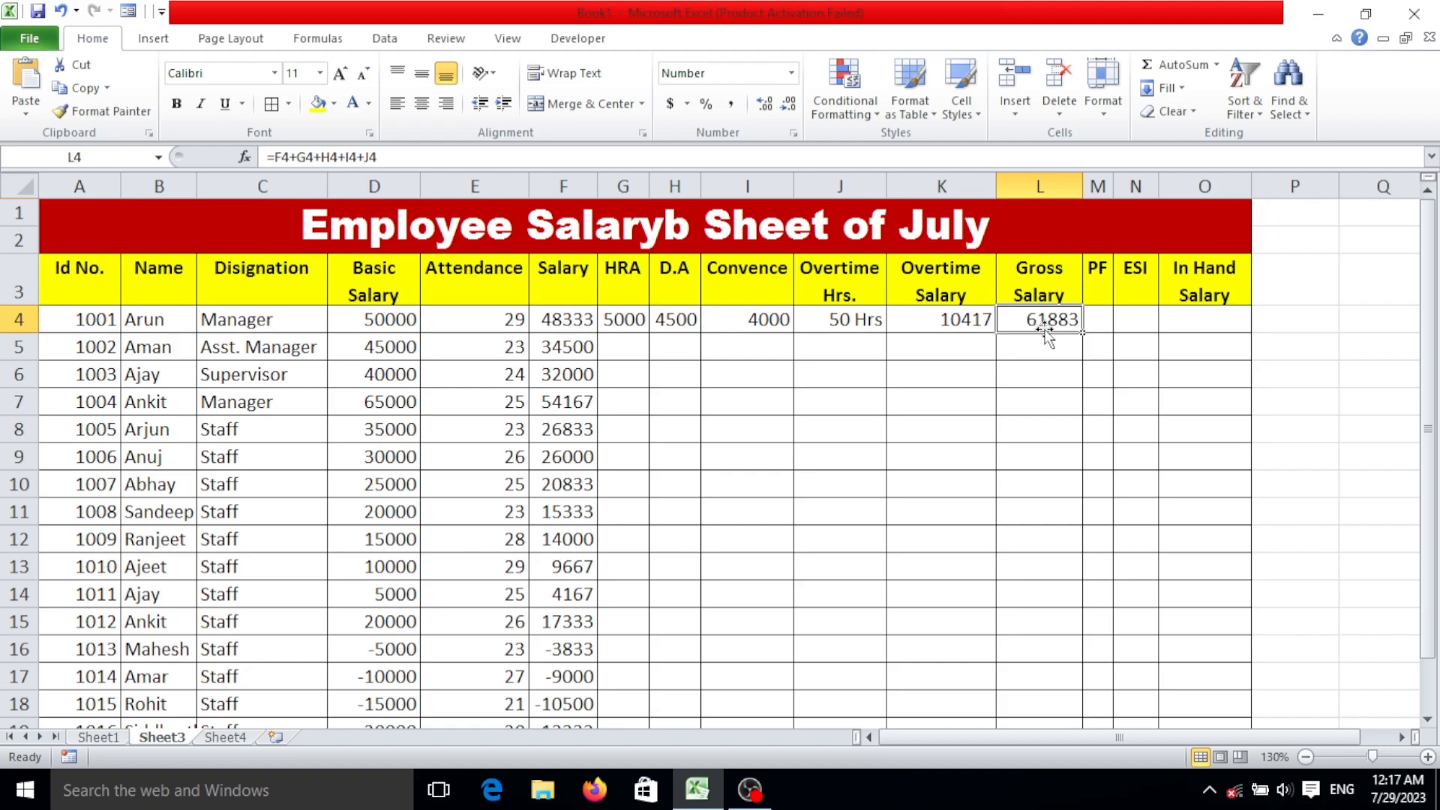
# Calculate the first employee's PF in M4 as 12 percent of the salary with the formula =F4*12/100.
pyautogui.click(1101, 324)
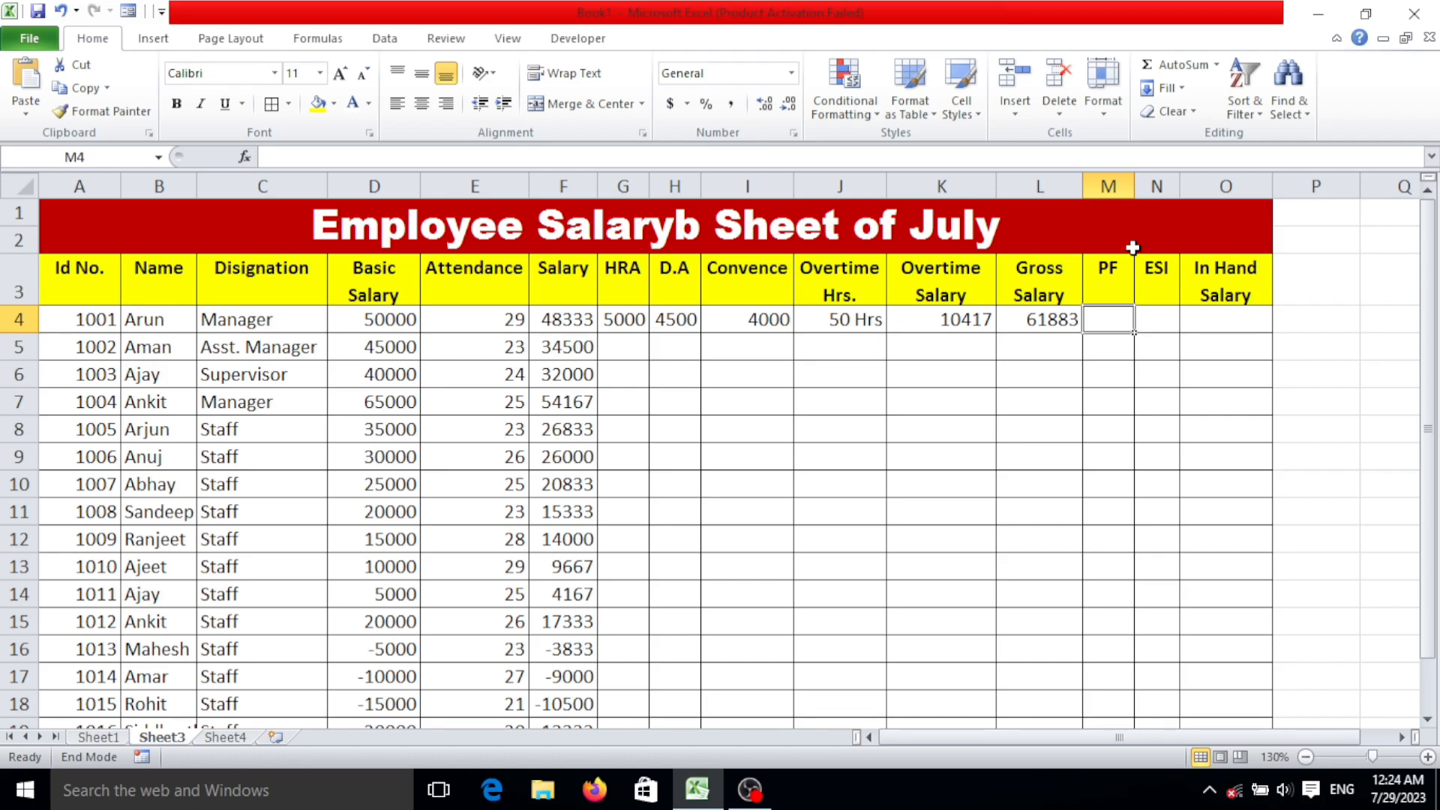
pyautogui.write('=')
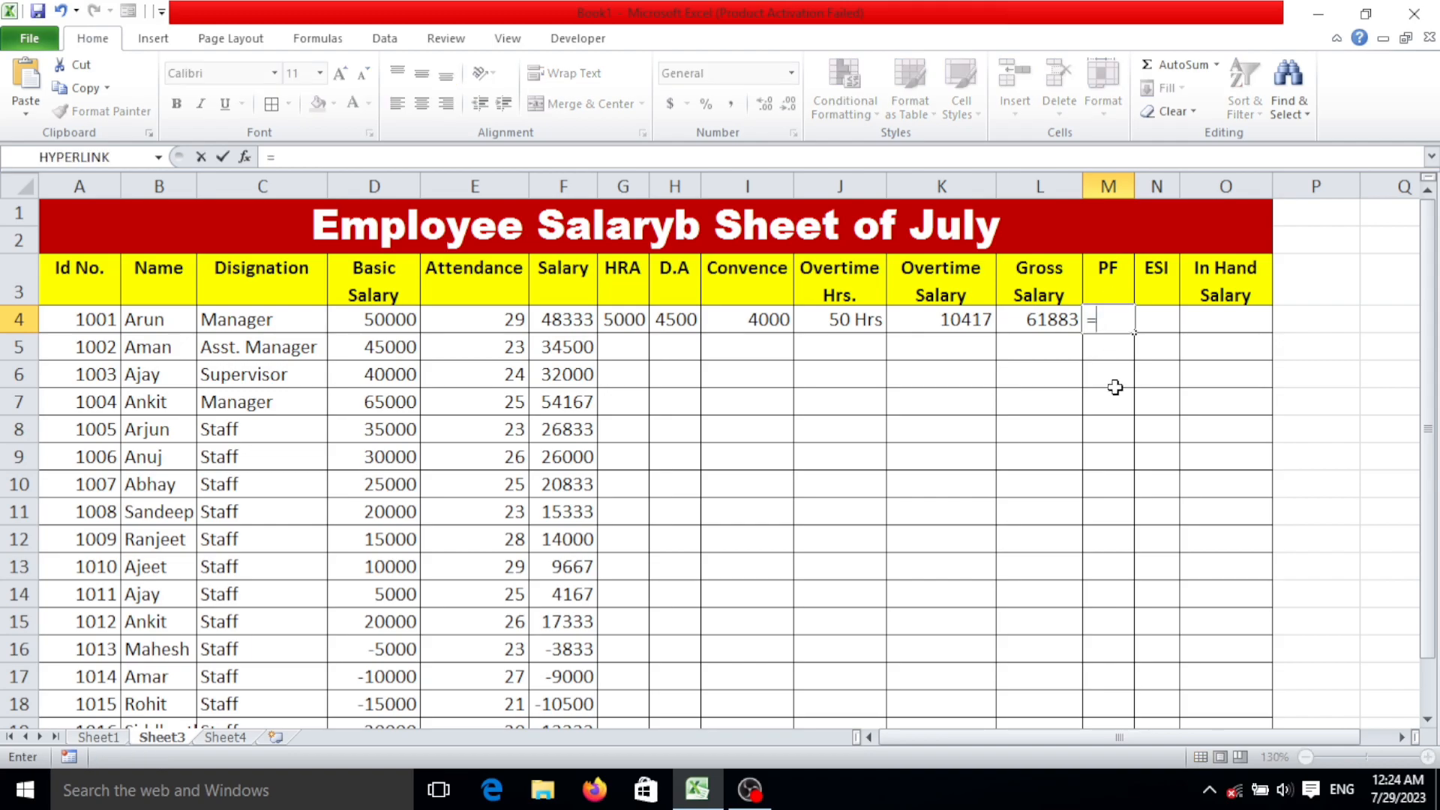
pyautogui.click(559, 318)
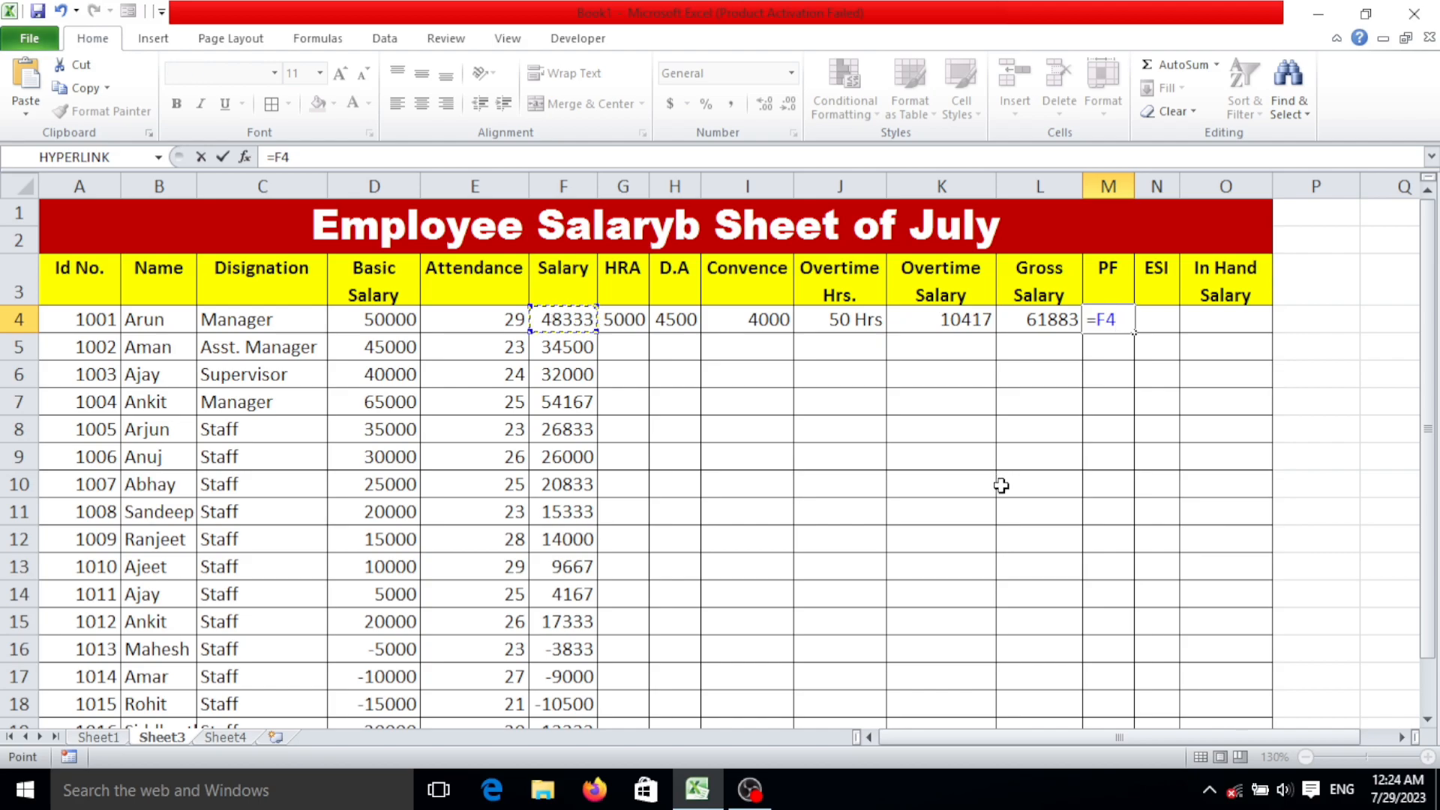
pyautogui.write('*12/100')
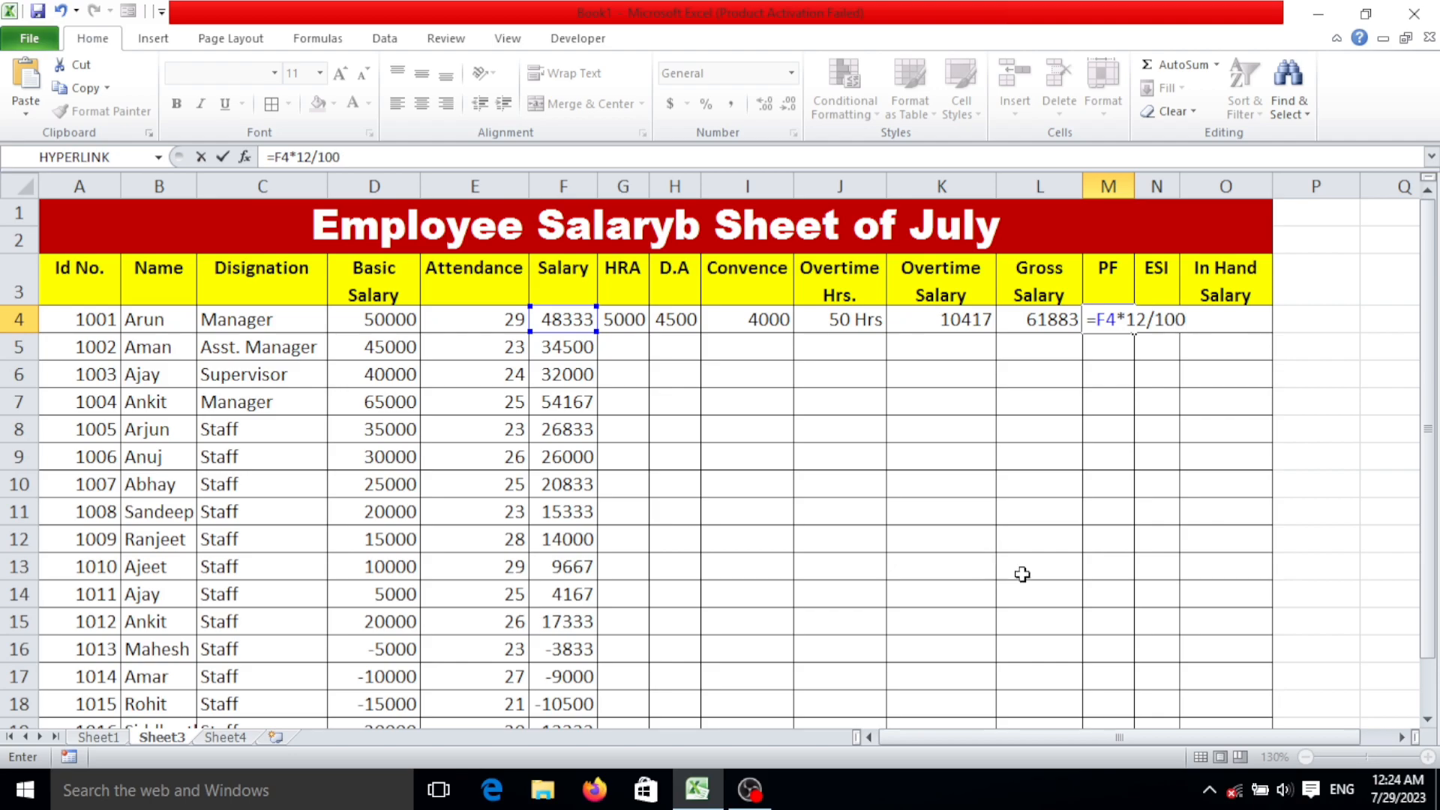
pyautogui.press('Return')
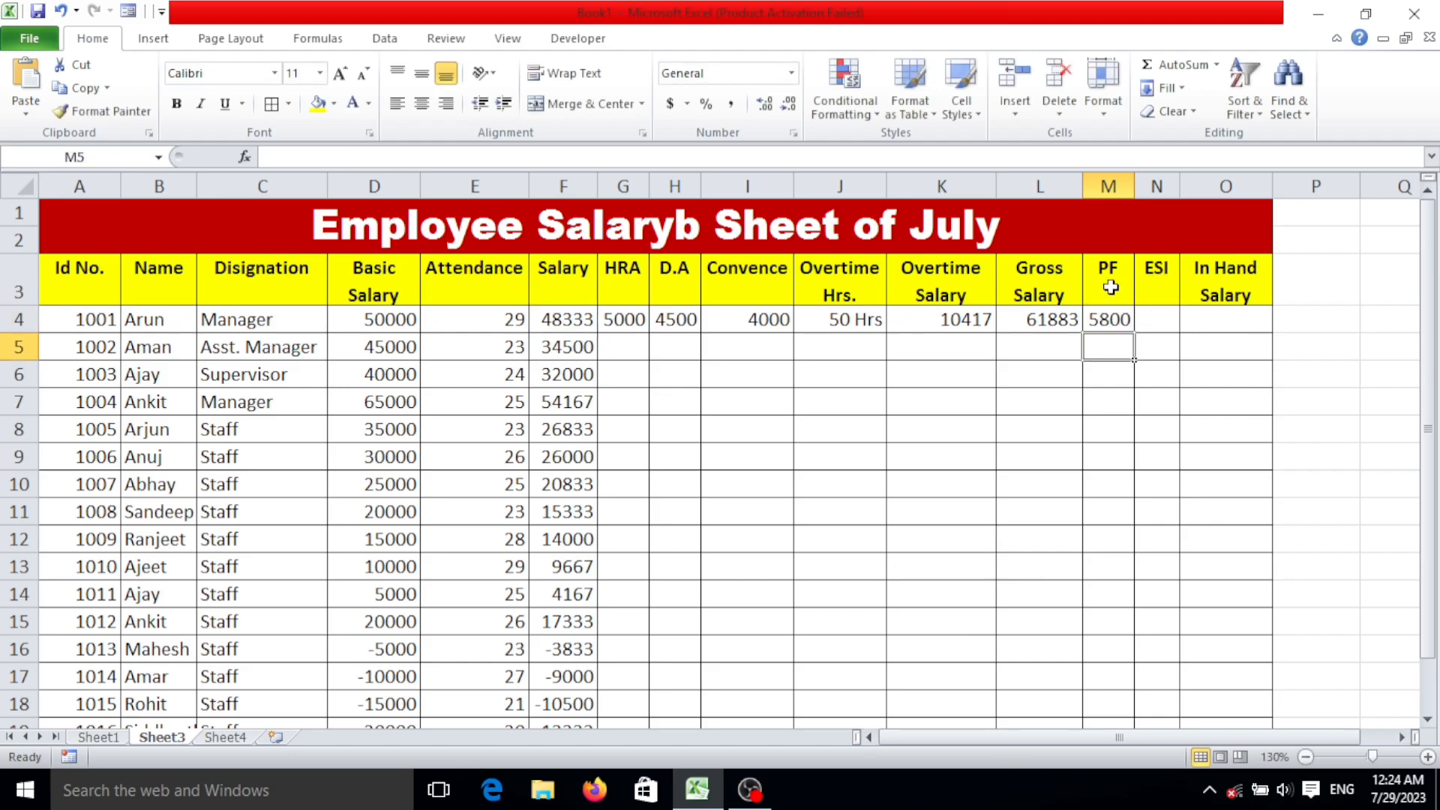
pyautogui.click(1098, 321)
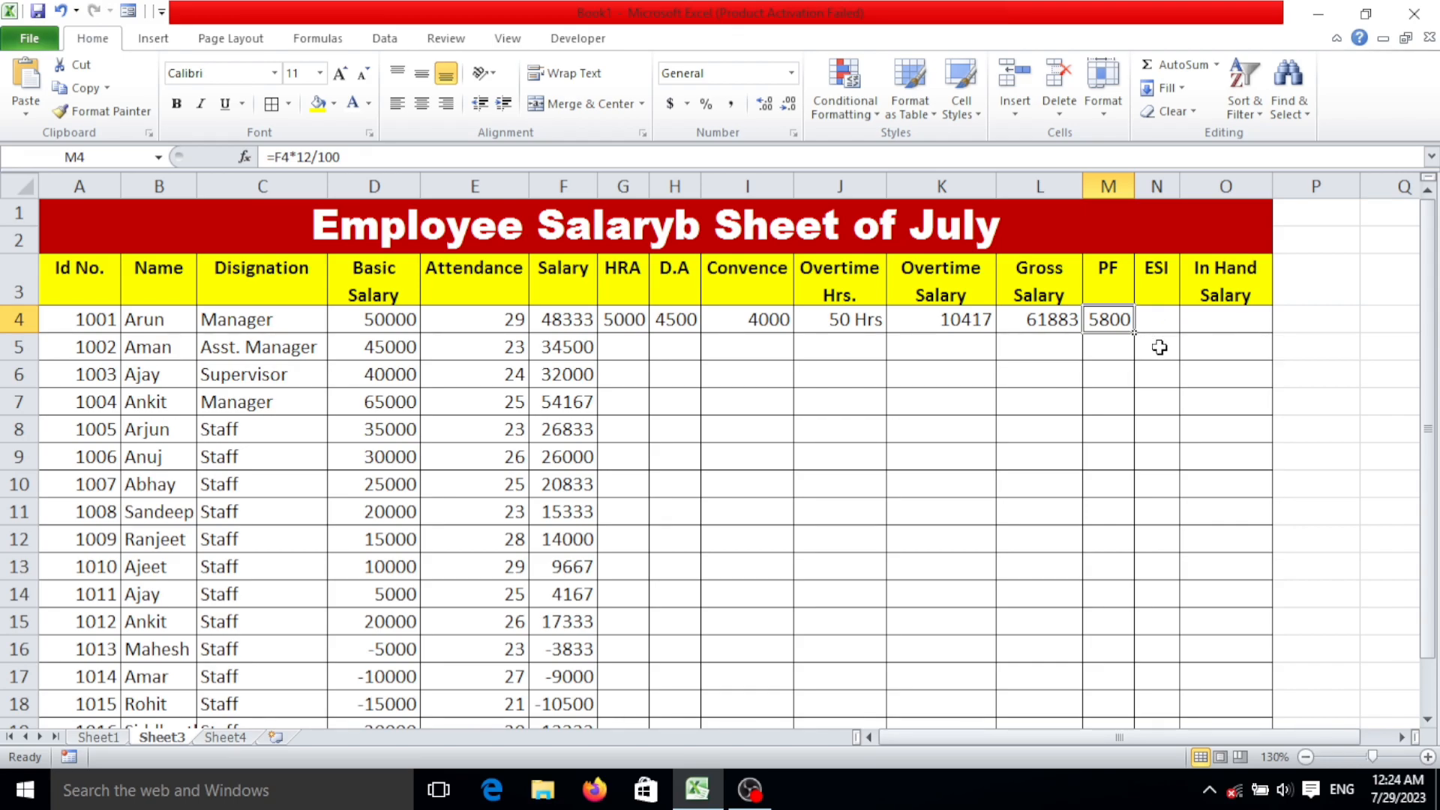
# Calculate the first employee's ESI in N4 with the formula =F4*0.75/100 and widen column N slightly.
pyautogui.click(1161, 324)
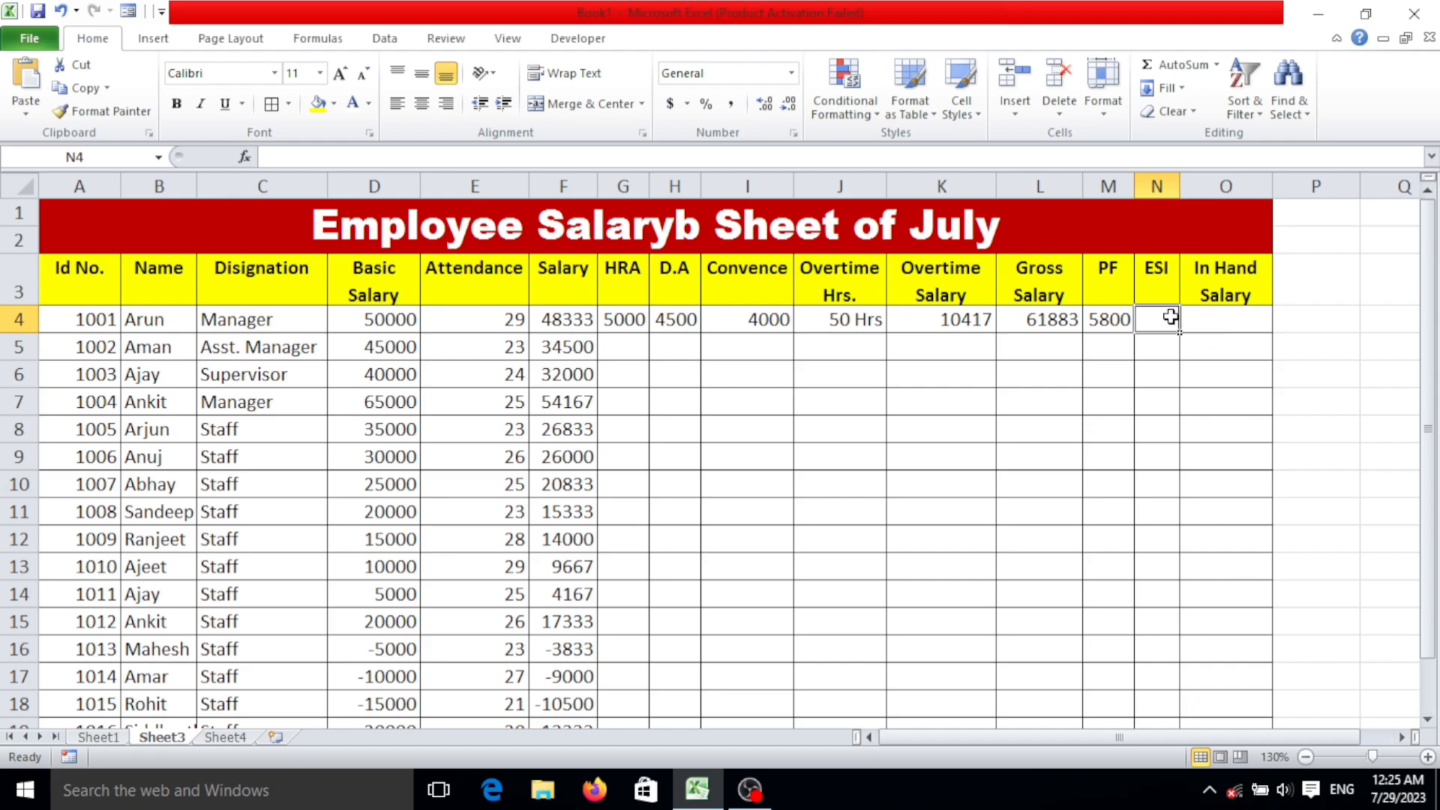
pyautogui.write('=')
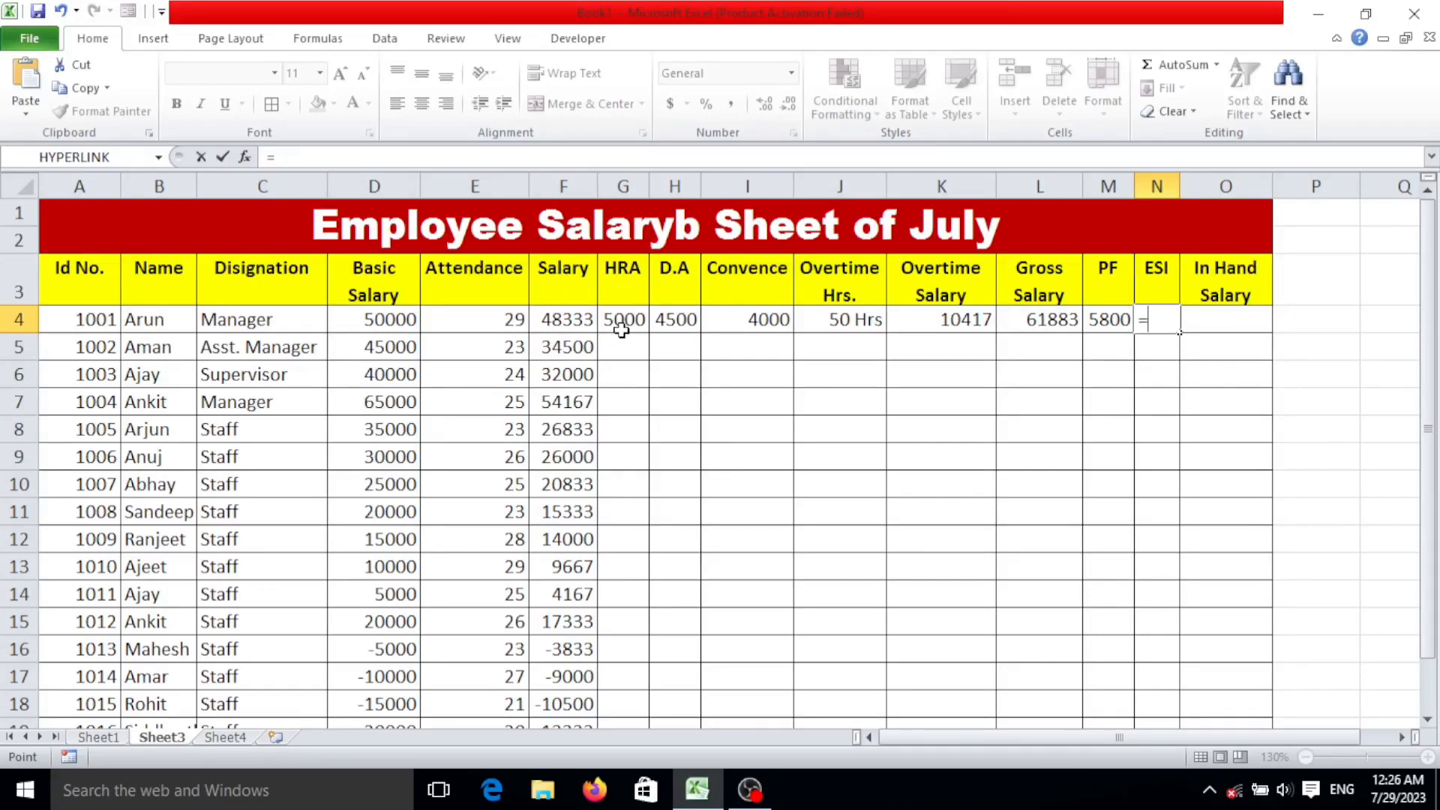
pyautogui.click(574, 326)
pyautogui.write('*0.')
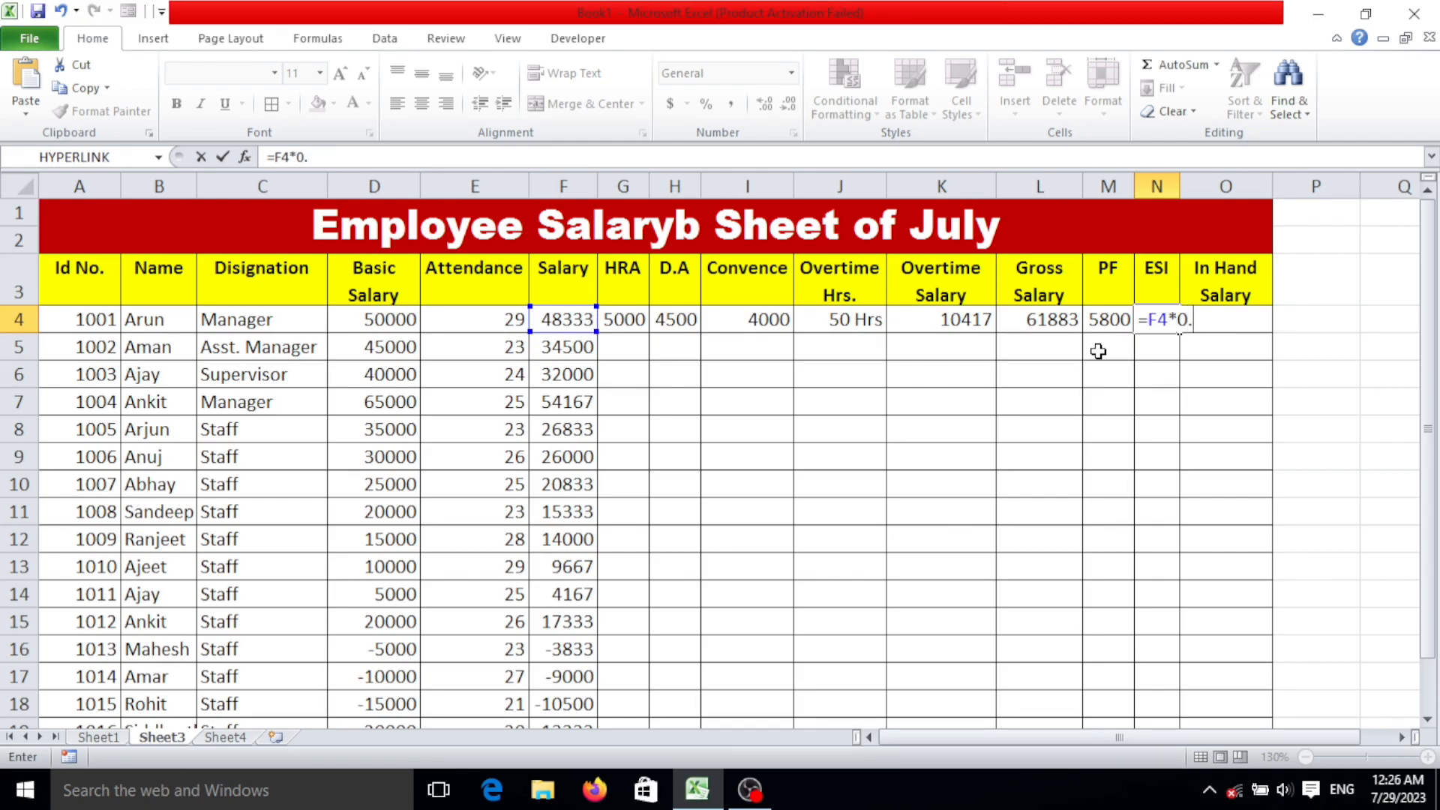
pyautogui.write('100')
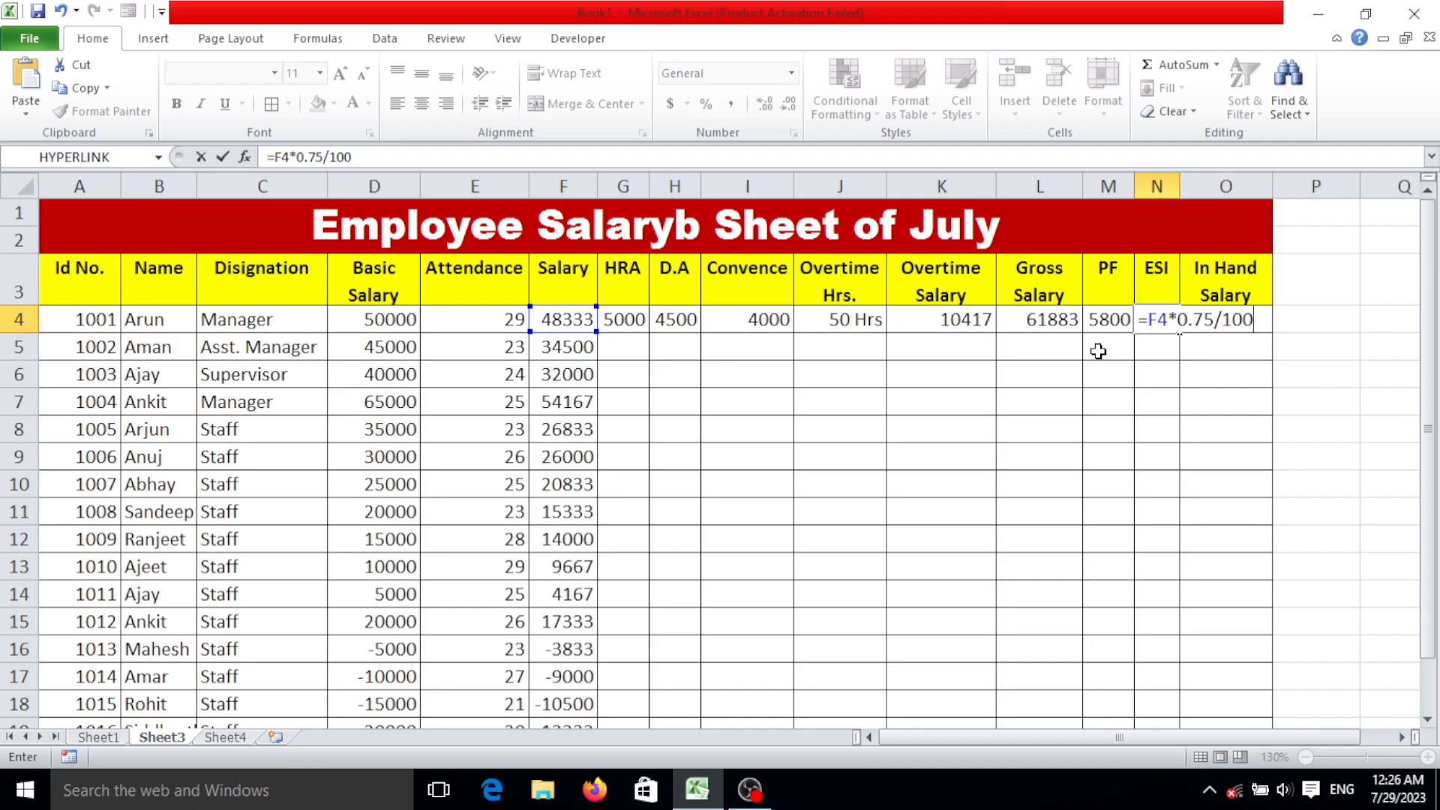
pyautogui.press('Return')
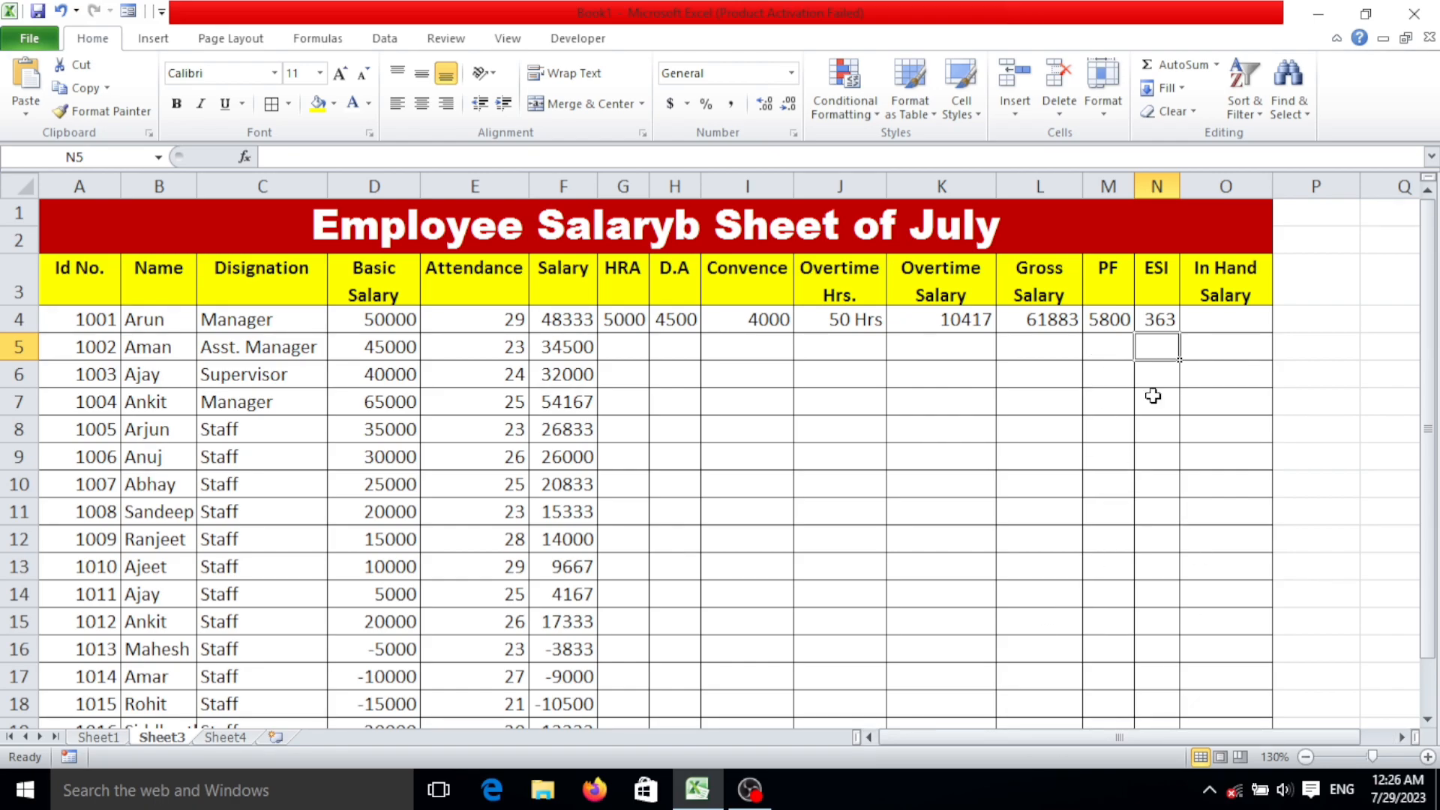
pyautogui.click(1158, 315)
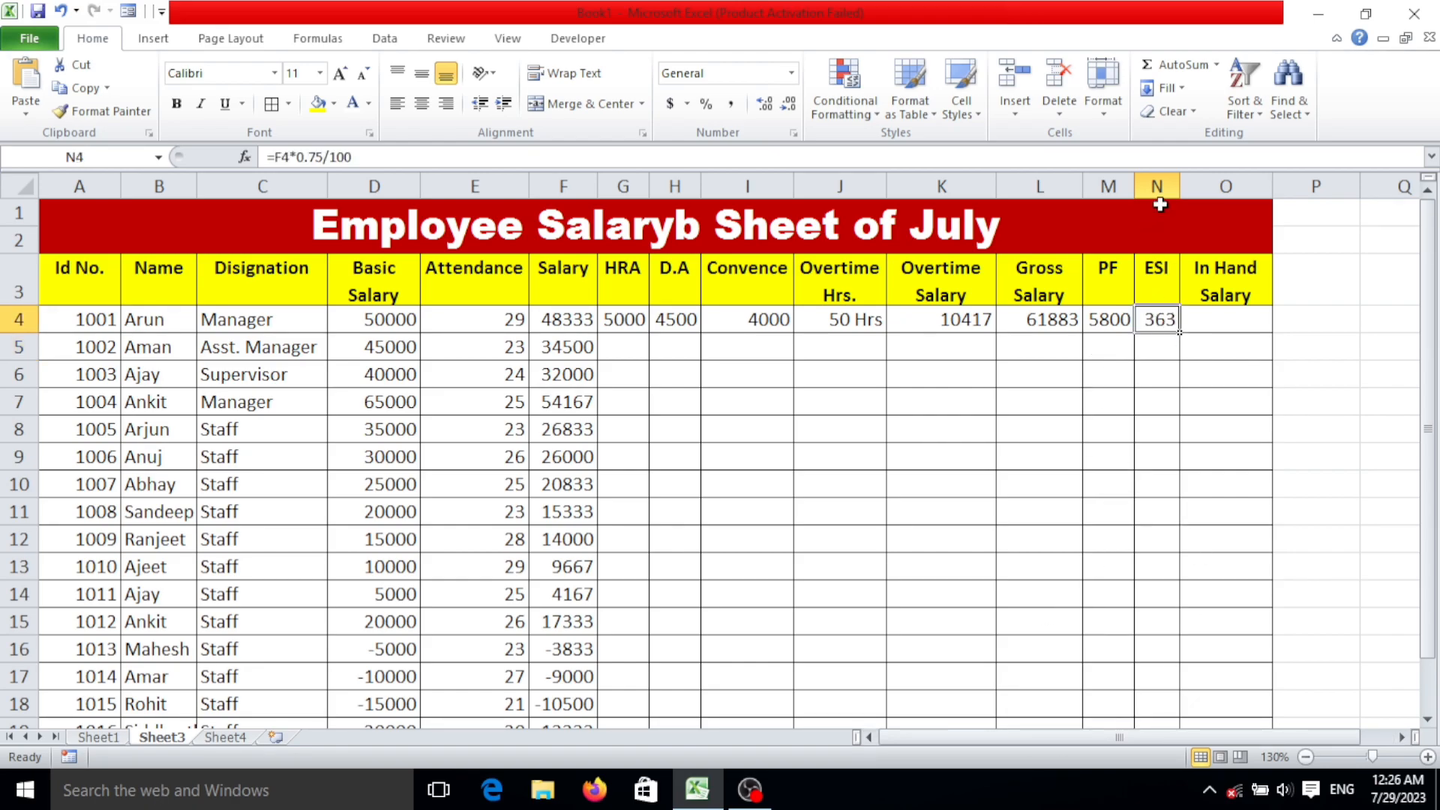
pyautogui.moveTo(1179, 186); pyautogui.dragTo(1189, 188)
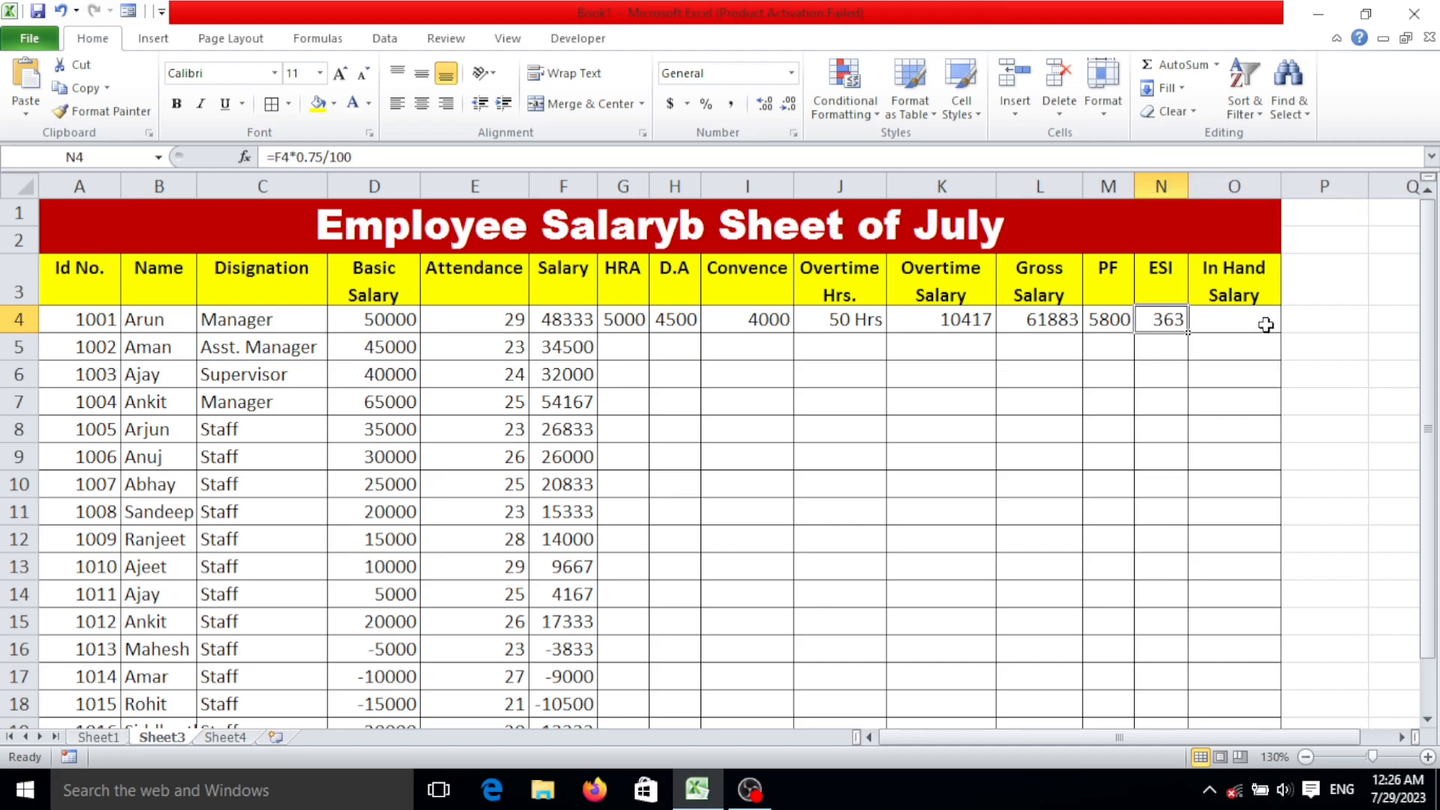
# Calculate the first employee's in-hand salary in O4 by subtracting PF and ESI from gross salary with =L4-M4-N4.
pyautogui.click(1267, 321)
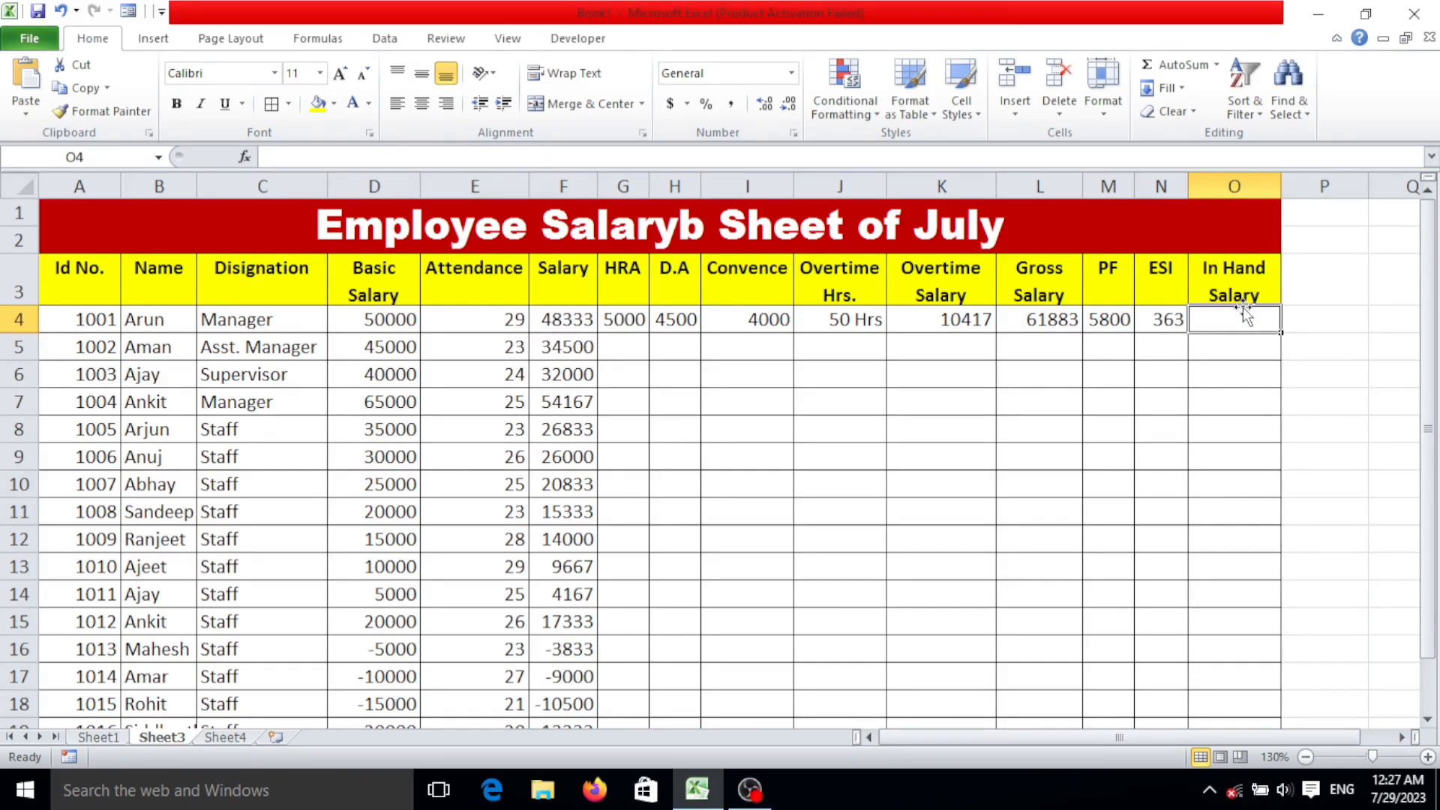
pyautogui.click(1237, 357)
pyautogui.click(1241, 327)
pyautogui.write('=')
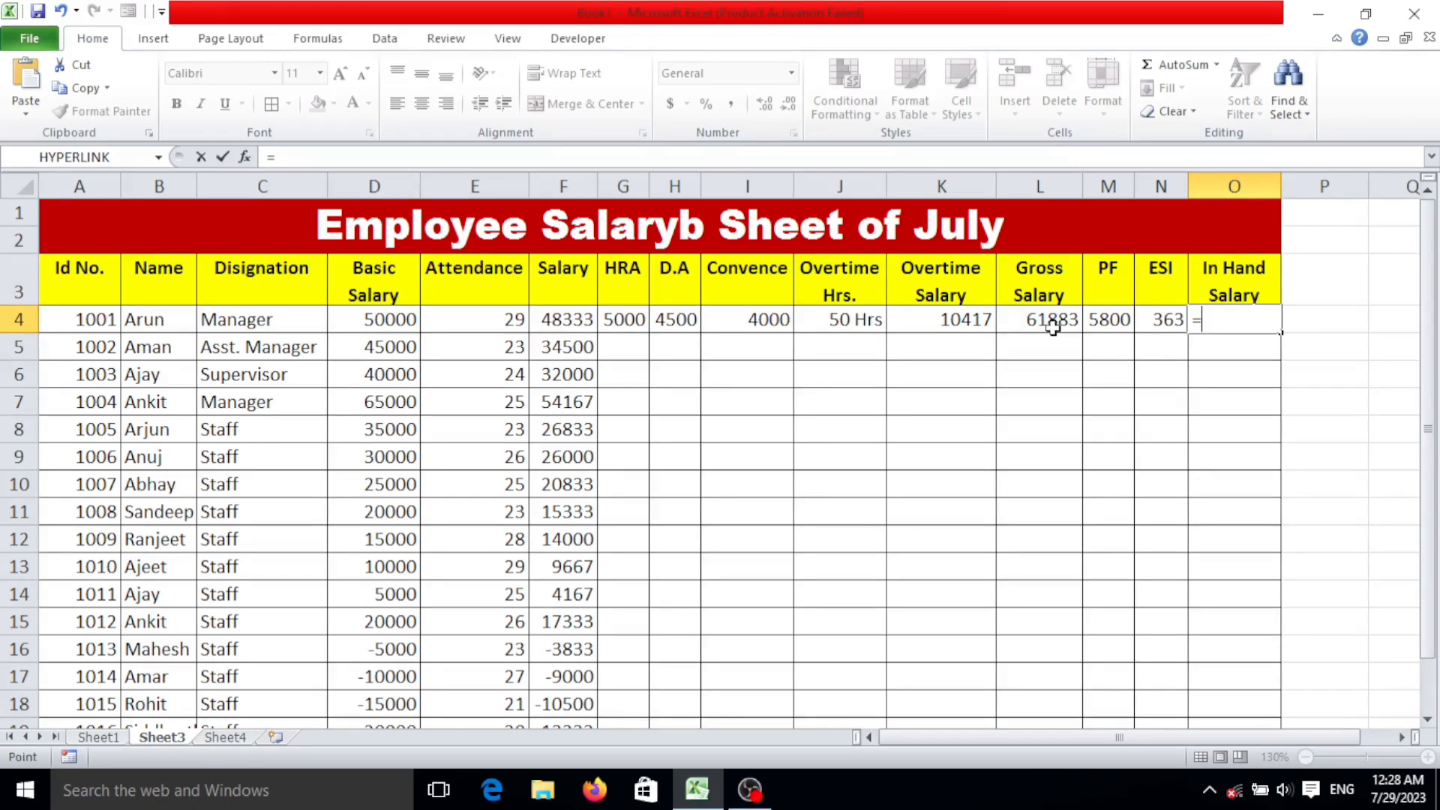
pyautogui.click(1052, 323)
pyautogui.write('-')
pyautogui.click(1116, 318)
pyautogui.write('-')
pyautogui.click(1160, 319)
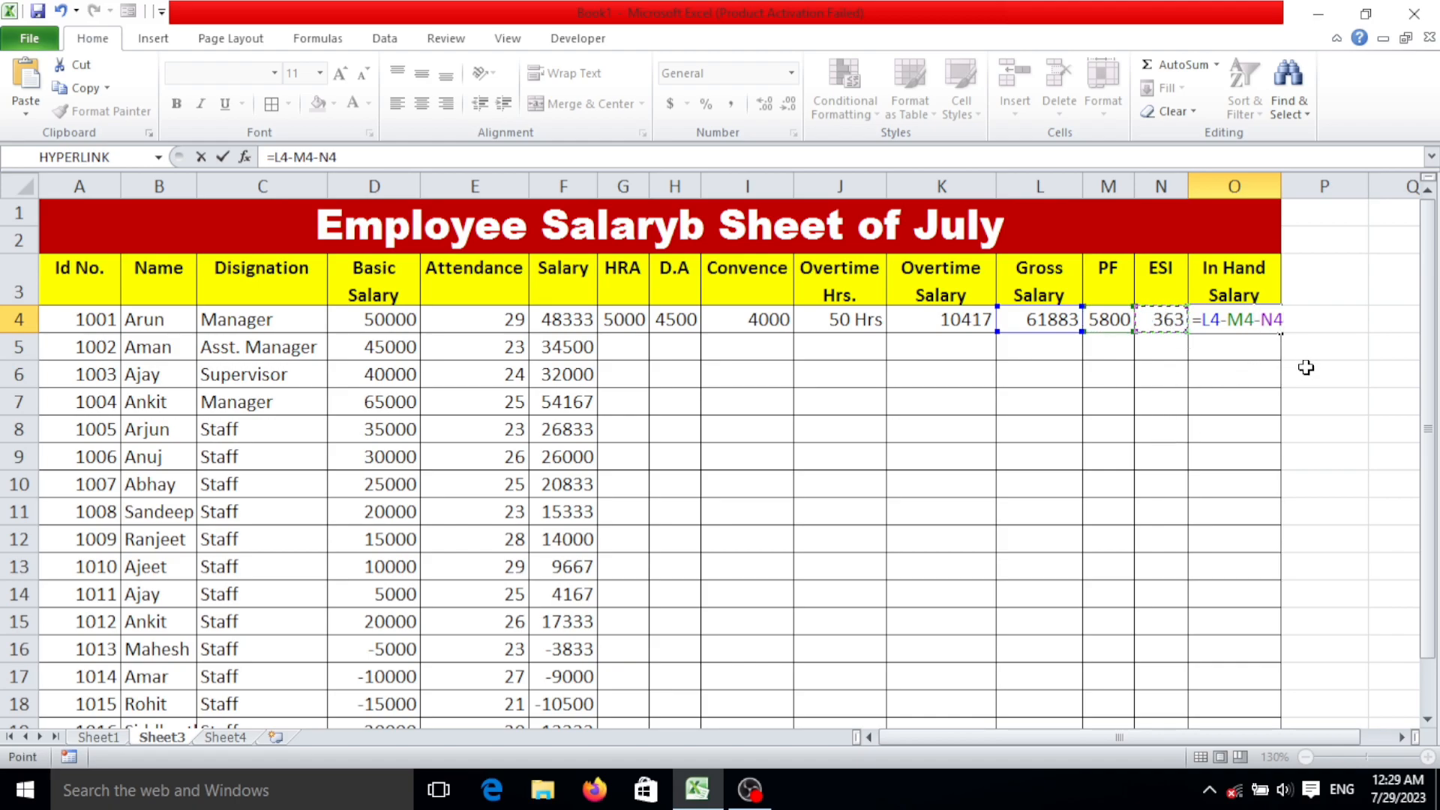
pyautogui.press('Return')
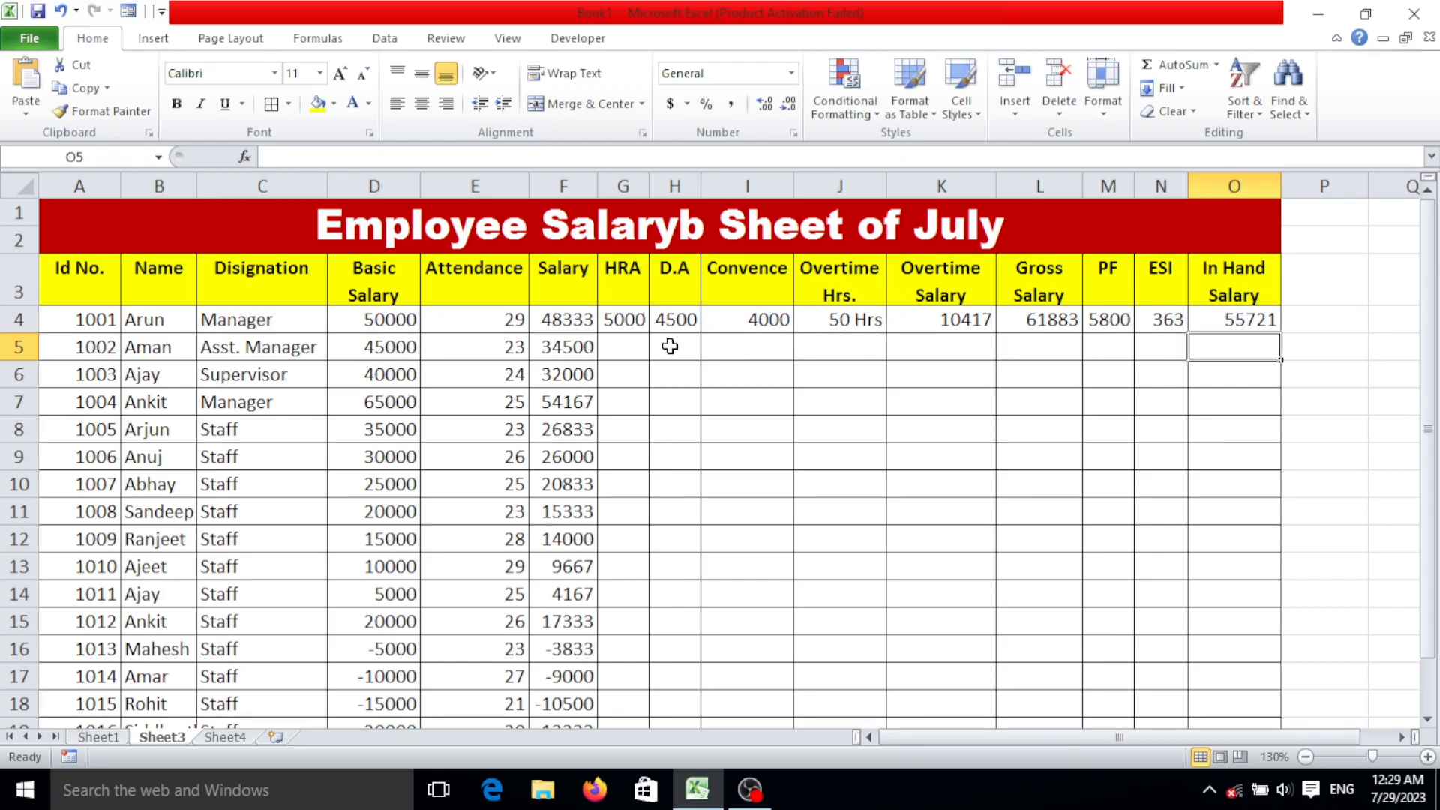
# Review the first employee's row 4 entries and formulas from Overtime Salary back to Salary.
pyautogui.click(964, 317)
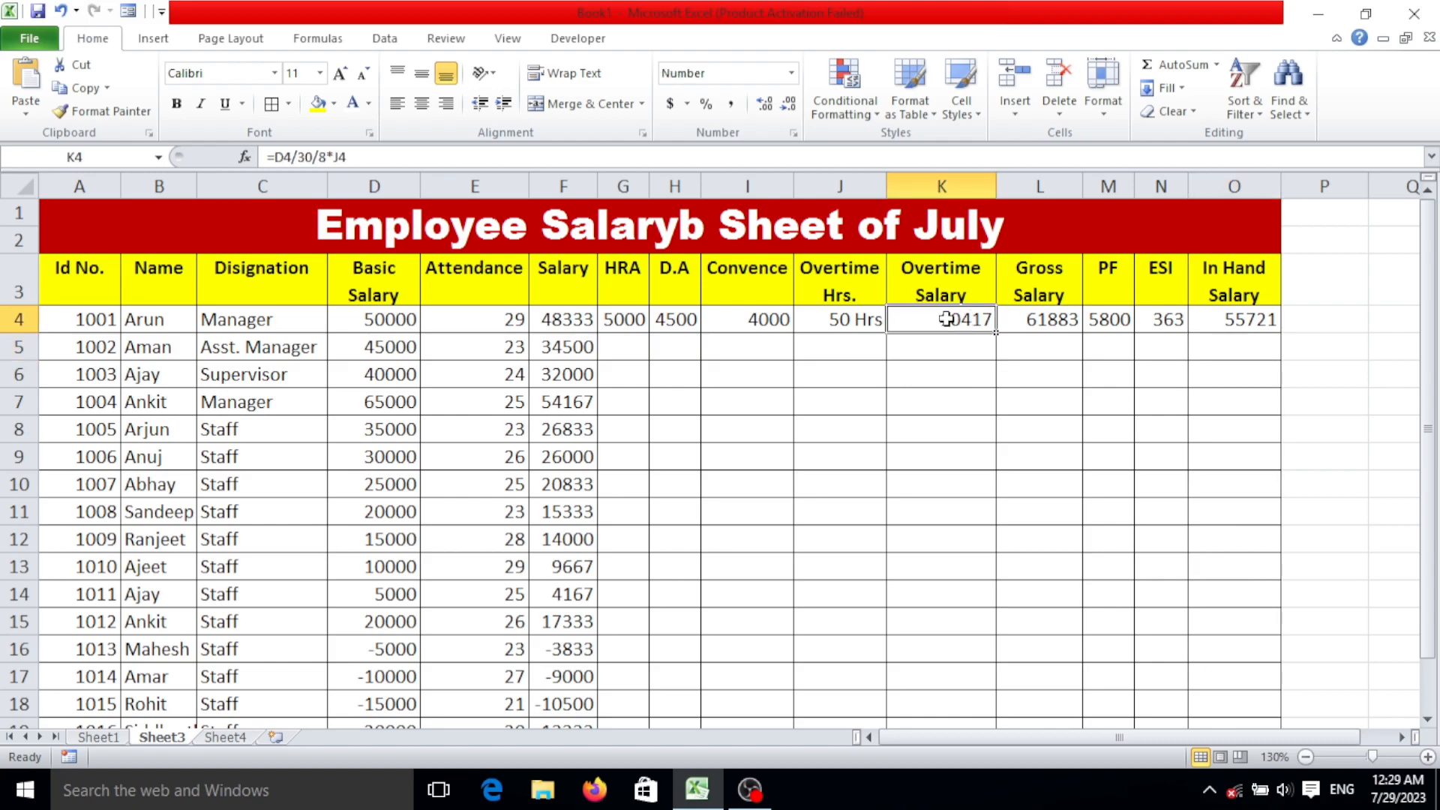
pyautogui.click(875, 312)
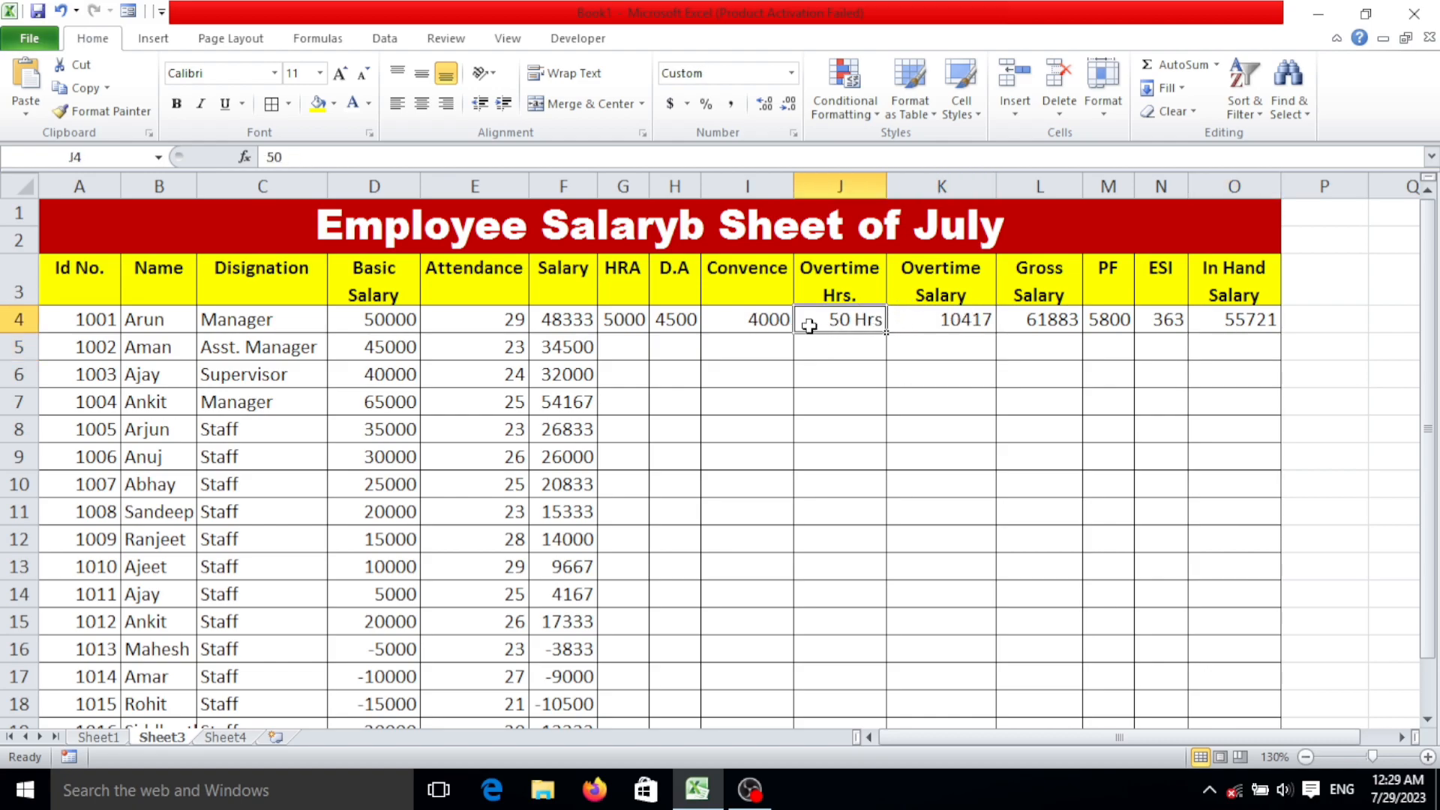
pyautogui.click(776, 324)
pyautogui.click(675, 324)
pyautogui.click(628, 323)
pyautogui.click(576, 324)
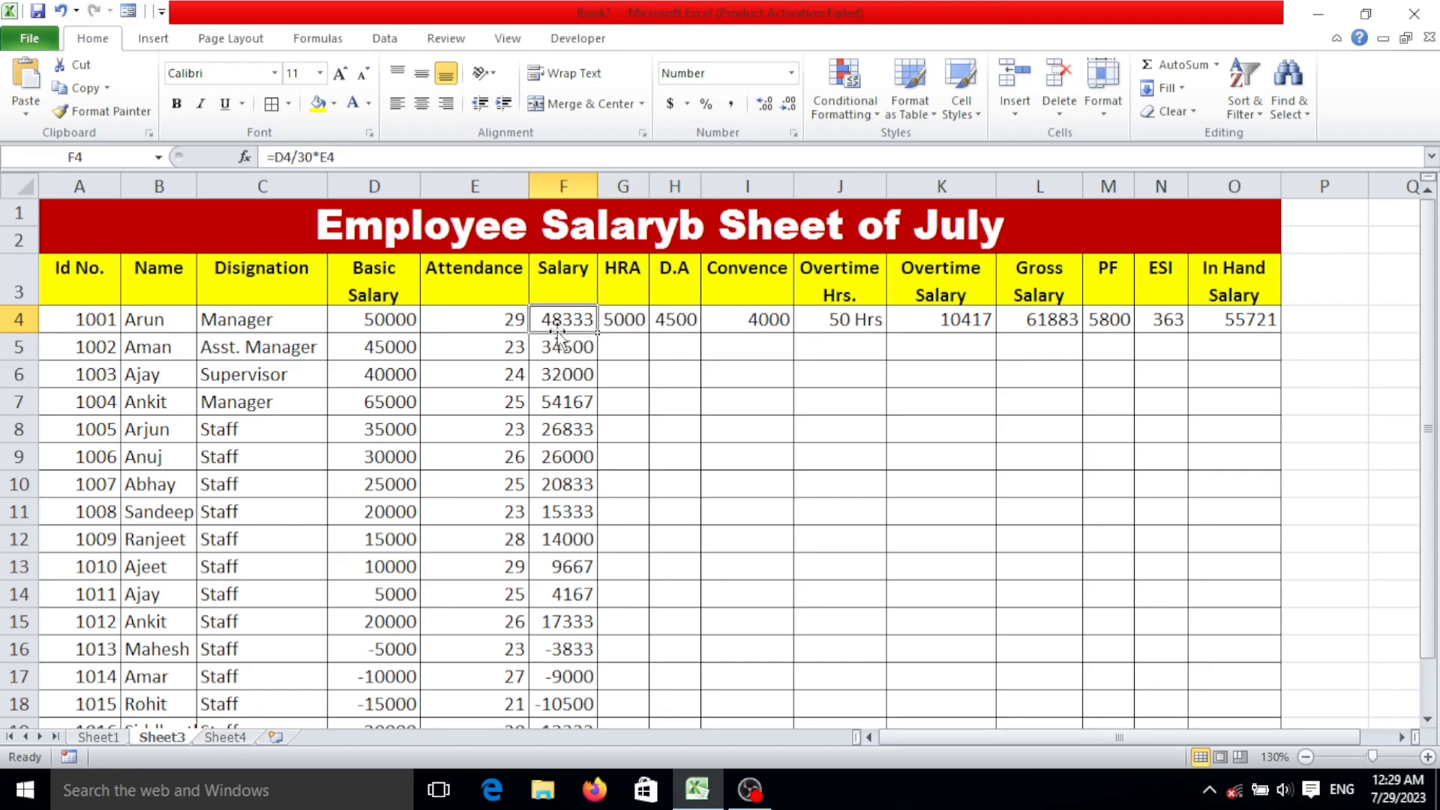
pyautogui.click(833, 327)
# Copy the Overtime Salary formula from K4 down to all the other employee rows.
pyautogui.click(975, 324)
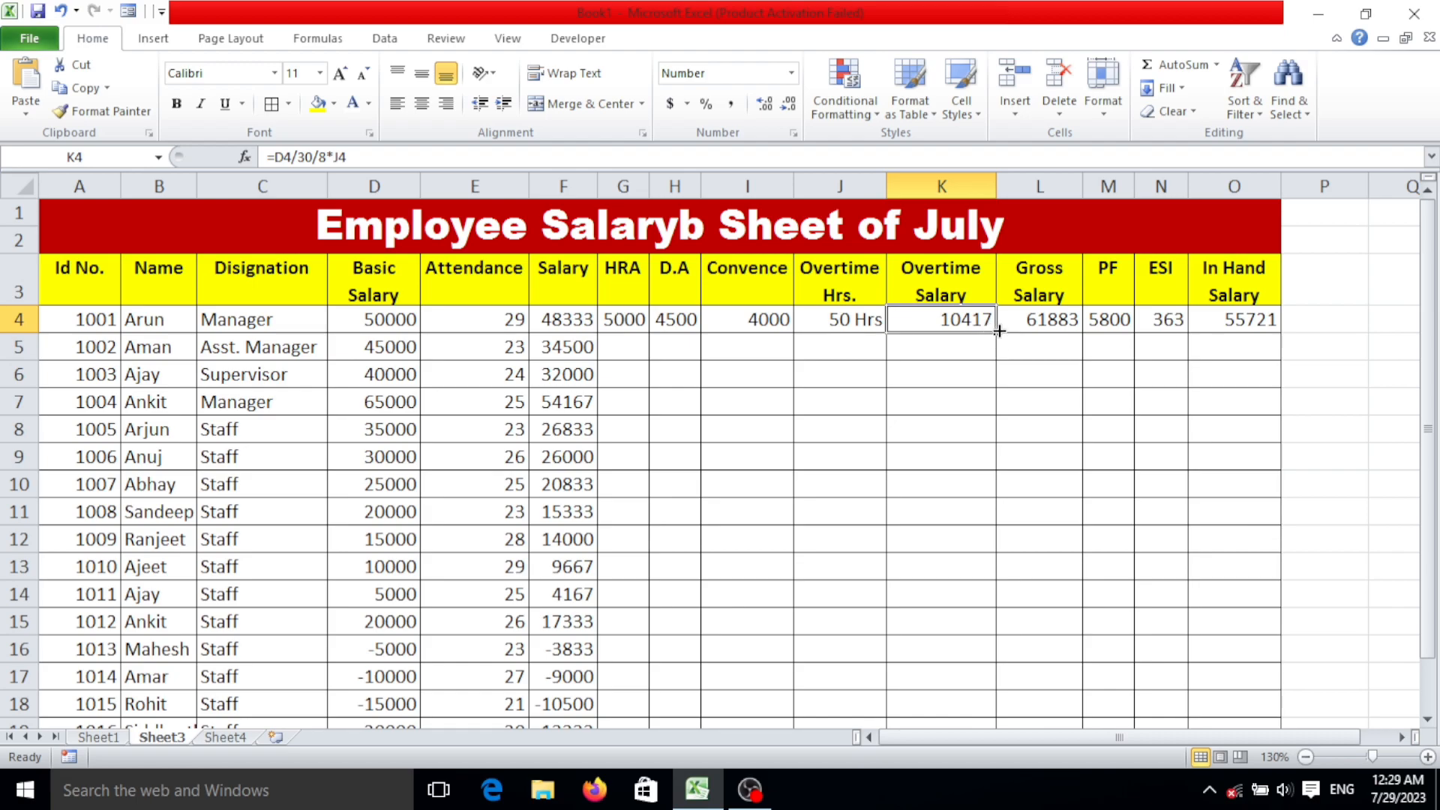
pyautogui.doubleClick(996, 331)
pyautogui.scroll(-3, 1022, 418)
pyautogui.scroll(3, 1023, 436)
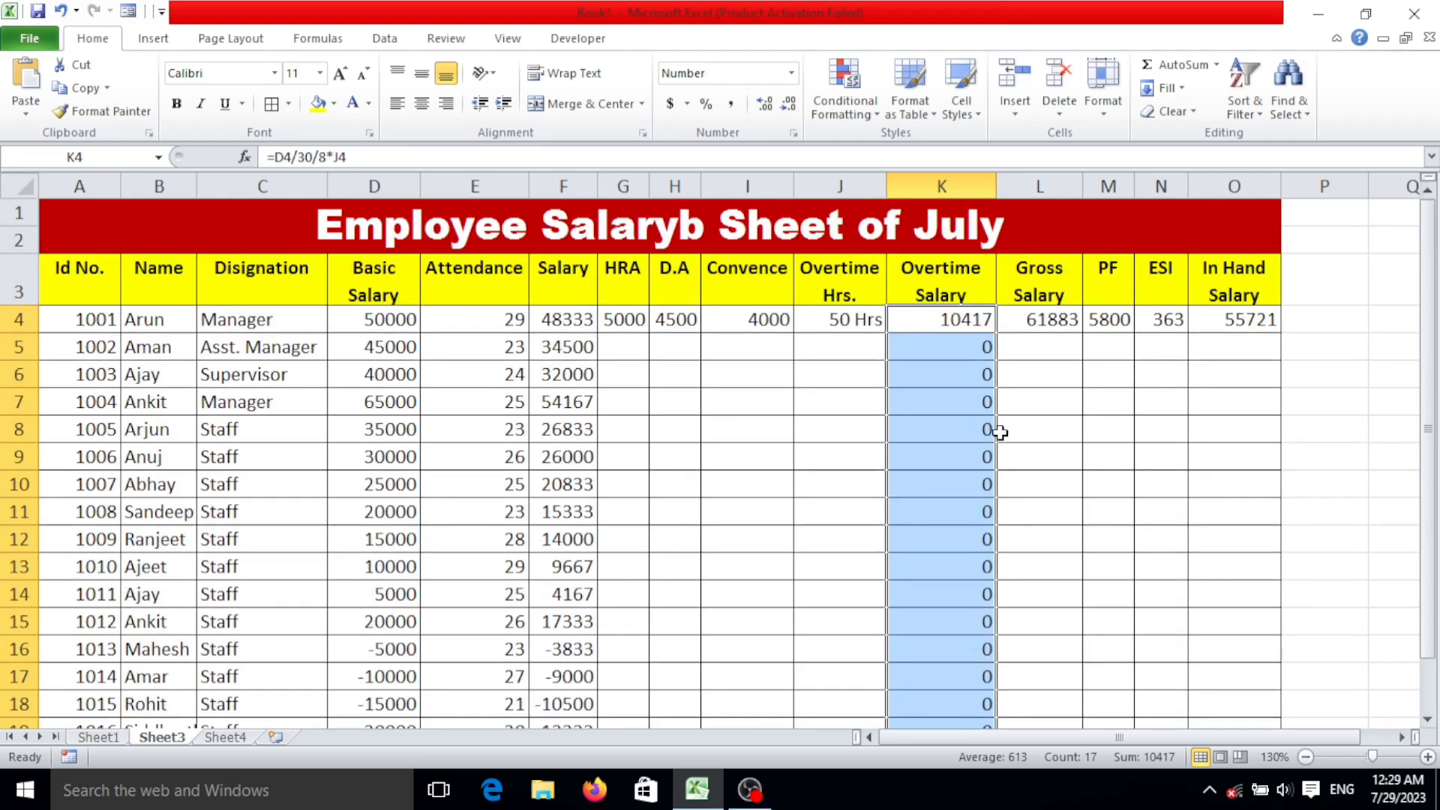
# Fill the Gross Salary formula from L4 down through the remaining employee rows.
pyautogui.click(1044, 319)
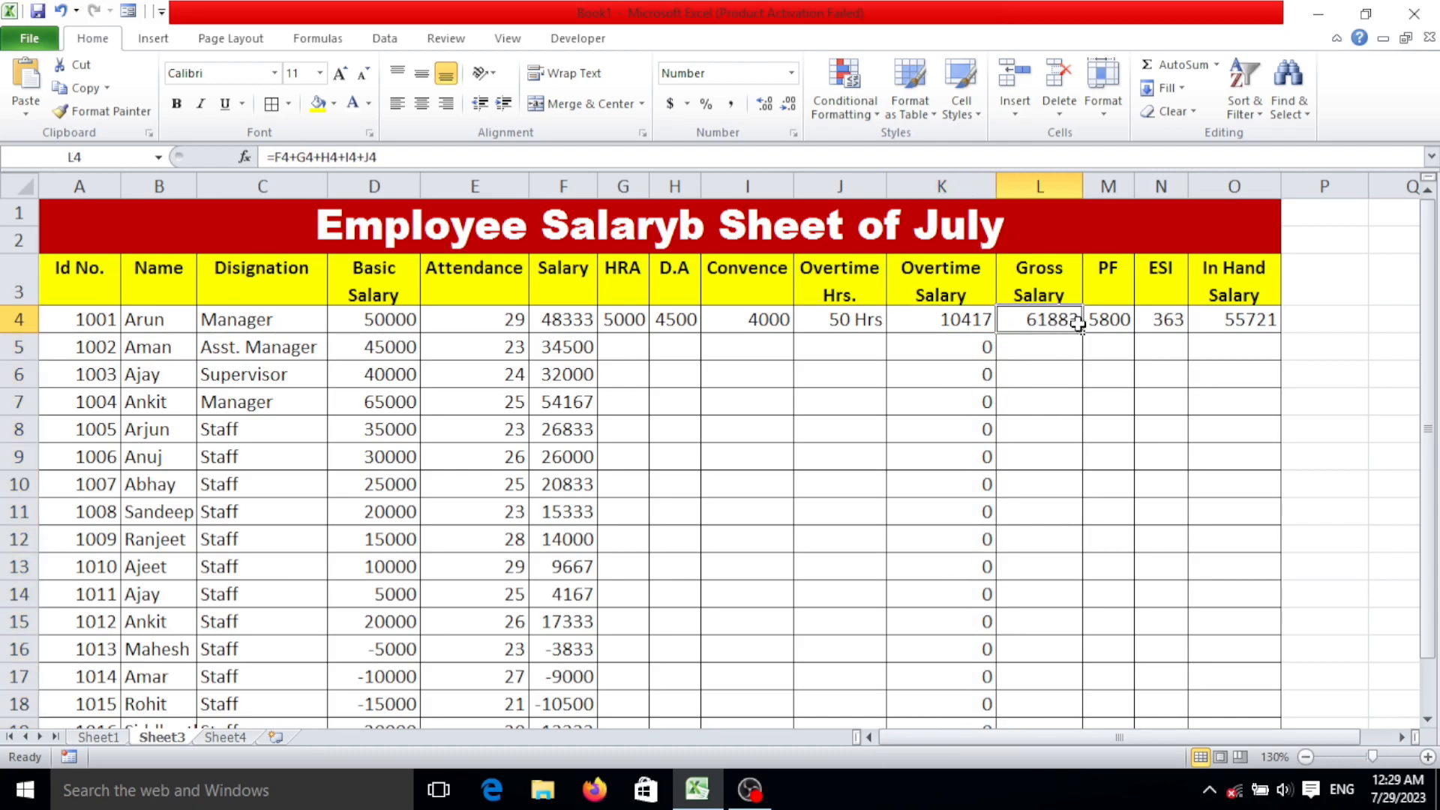
pyautogui.doubleClick(1078, 328)
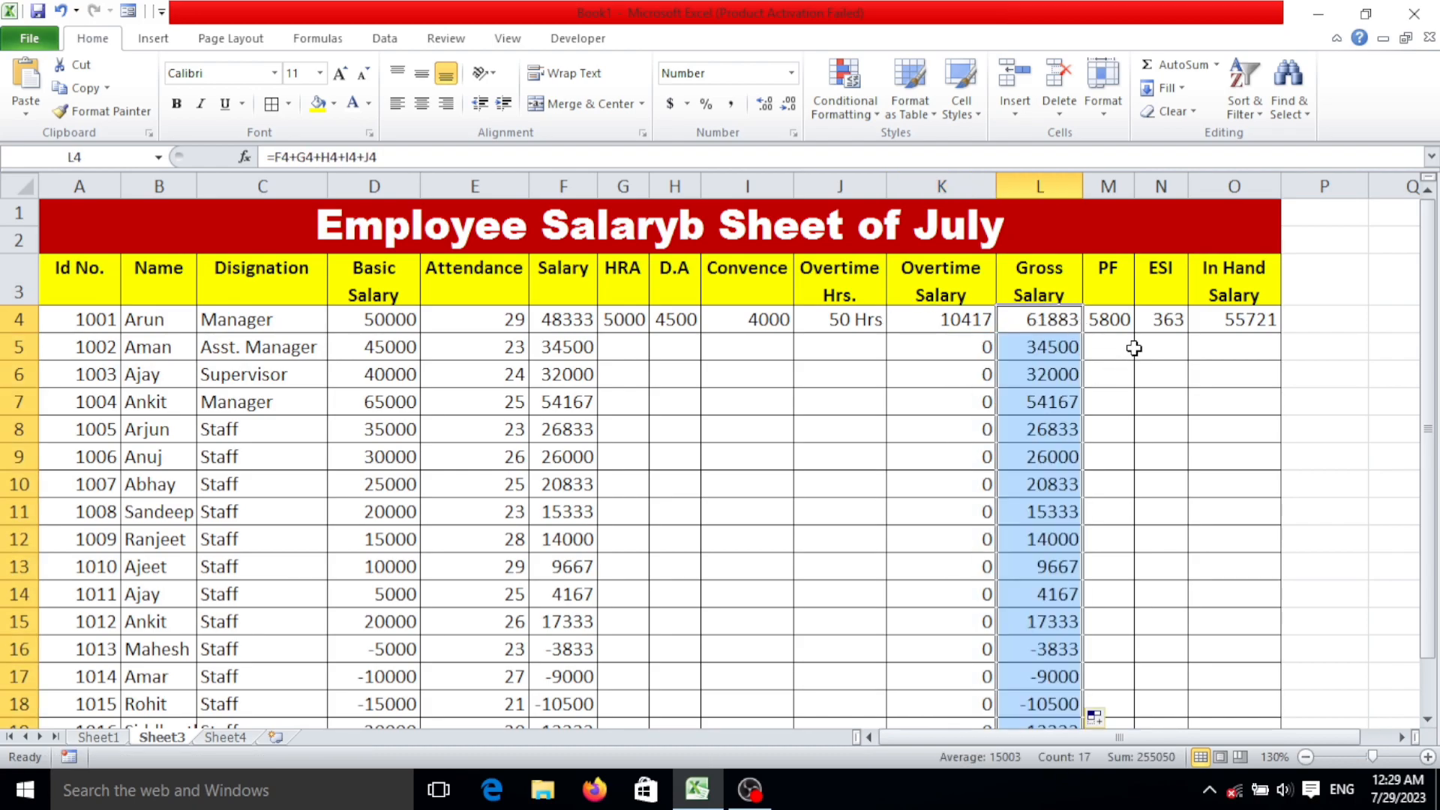
pyautogui.hotkey('ctrl', 'z')
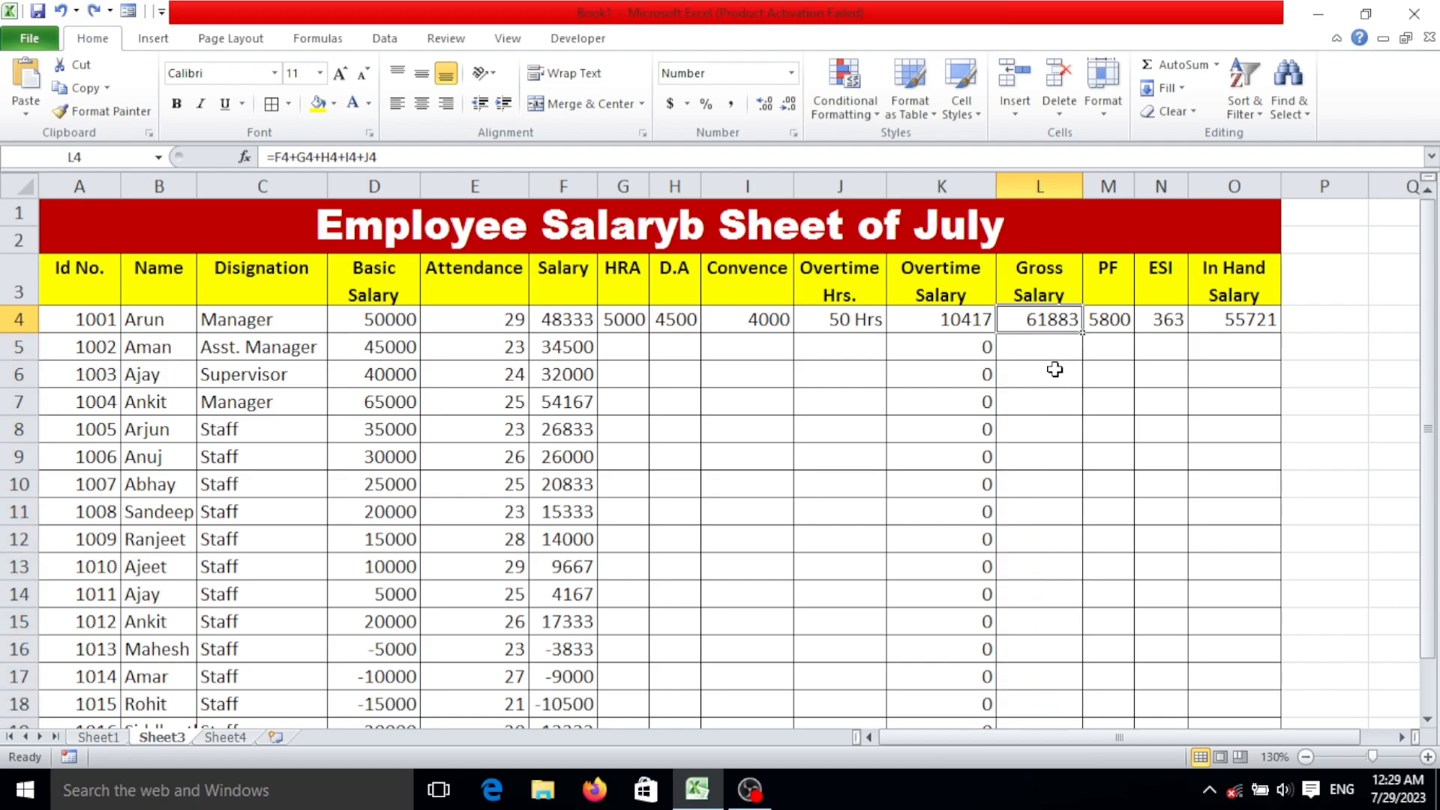
pyautogui.doubleClick(1083, 333)
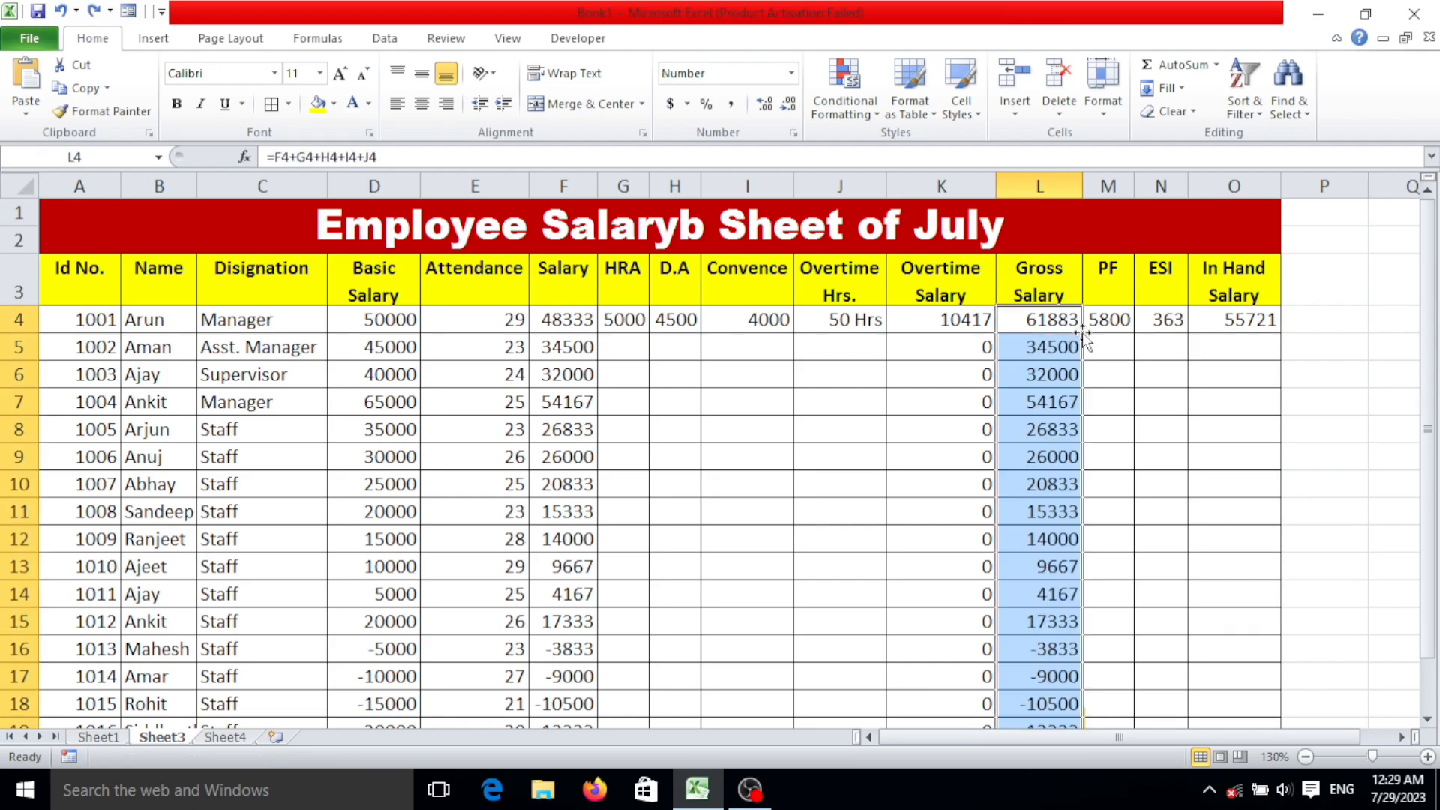
# Fill the PF formula from M4 down through the remaining employee rows.
pyautogui.click(1122, 322)
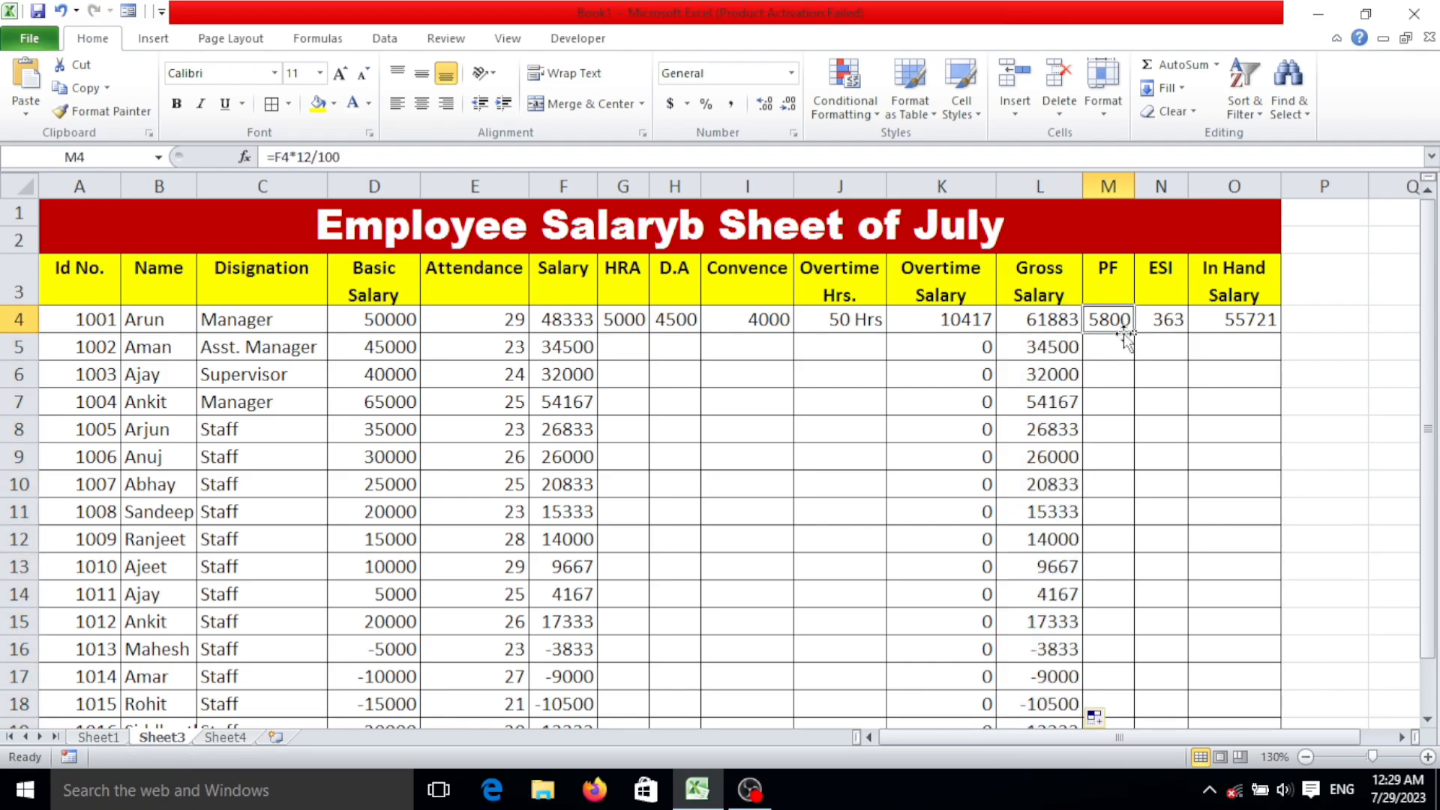
pyautogui.click(1132, 340)
pyautogui.click(1125, 322)
pyautogui.doubleClick(1132, 334)
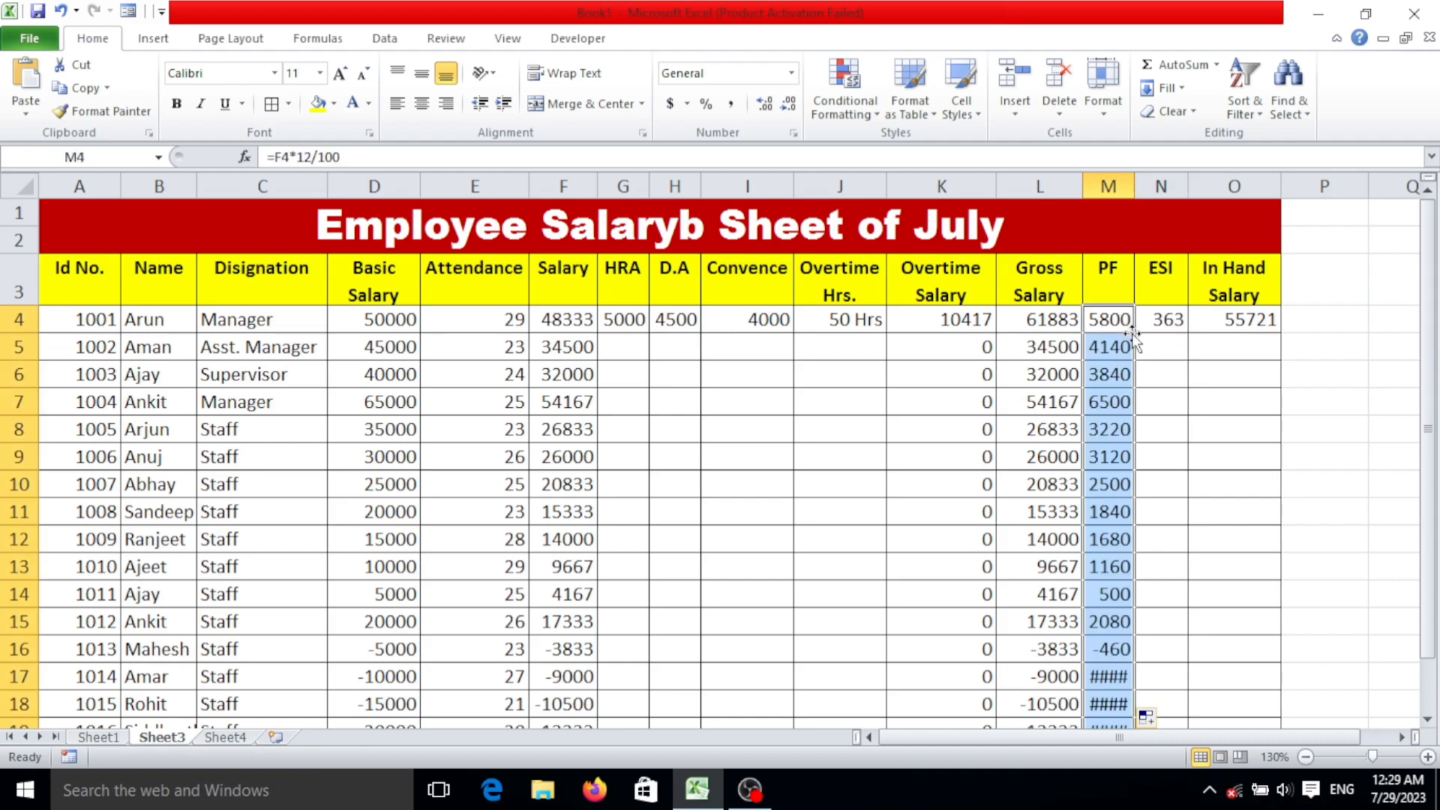
# Fill the ESI formula from N4 and the In Hand Salary formula from O4 down through the remaining employee rows.
pyautogui.click(1181, 319)
pyautogui.doubleClick(1188, 332)
pyautogui.click(1222, 321)
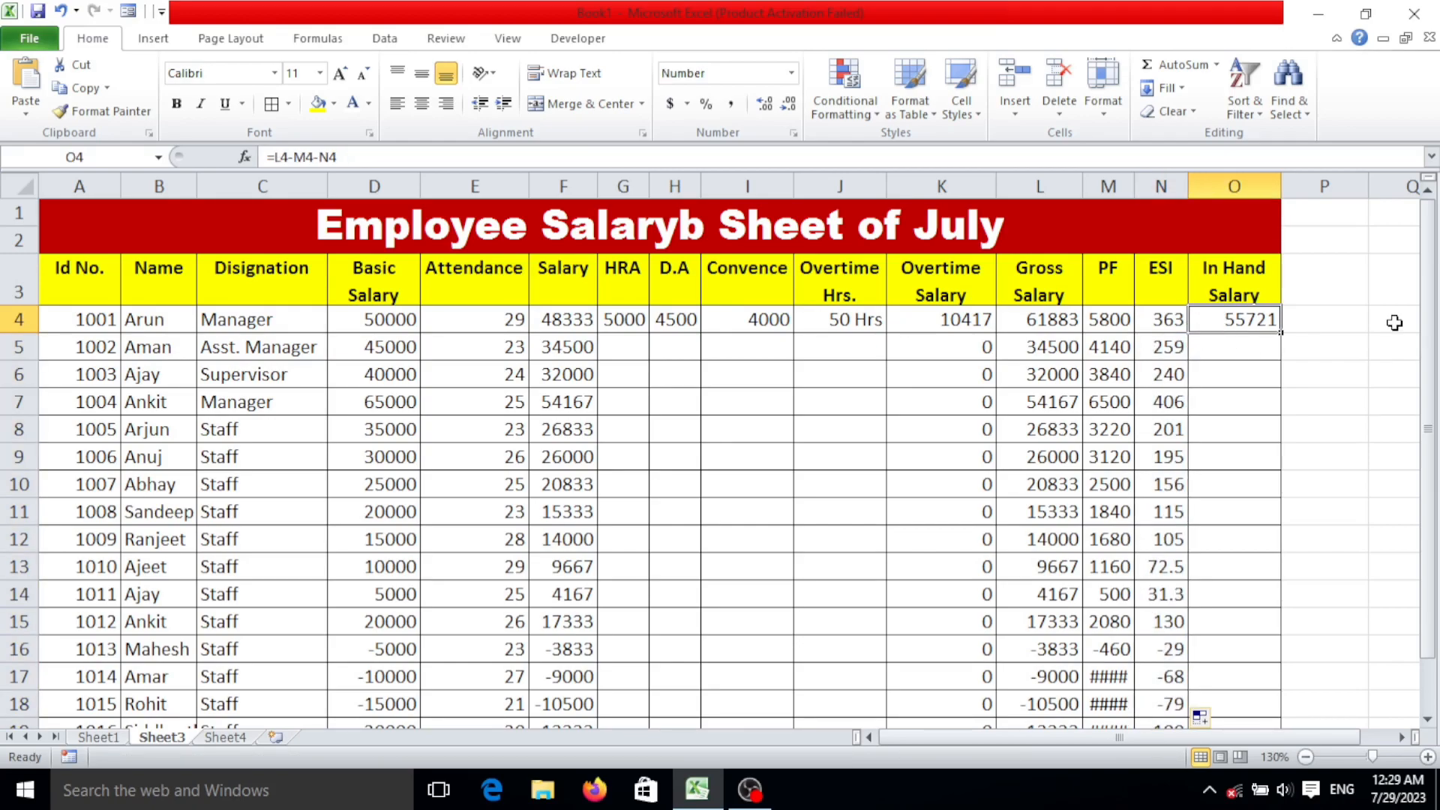
pyautogui.doubleClick(1279, 334)
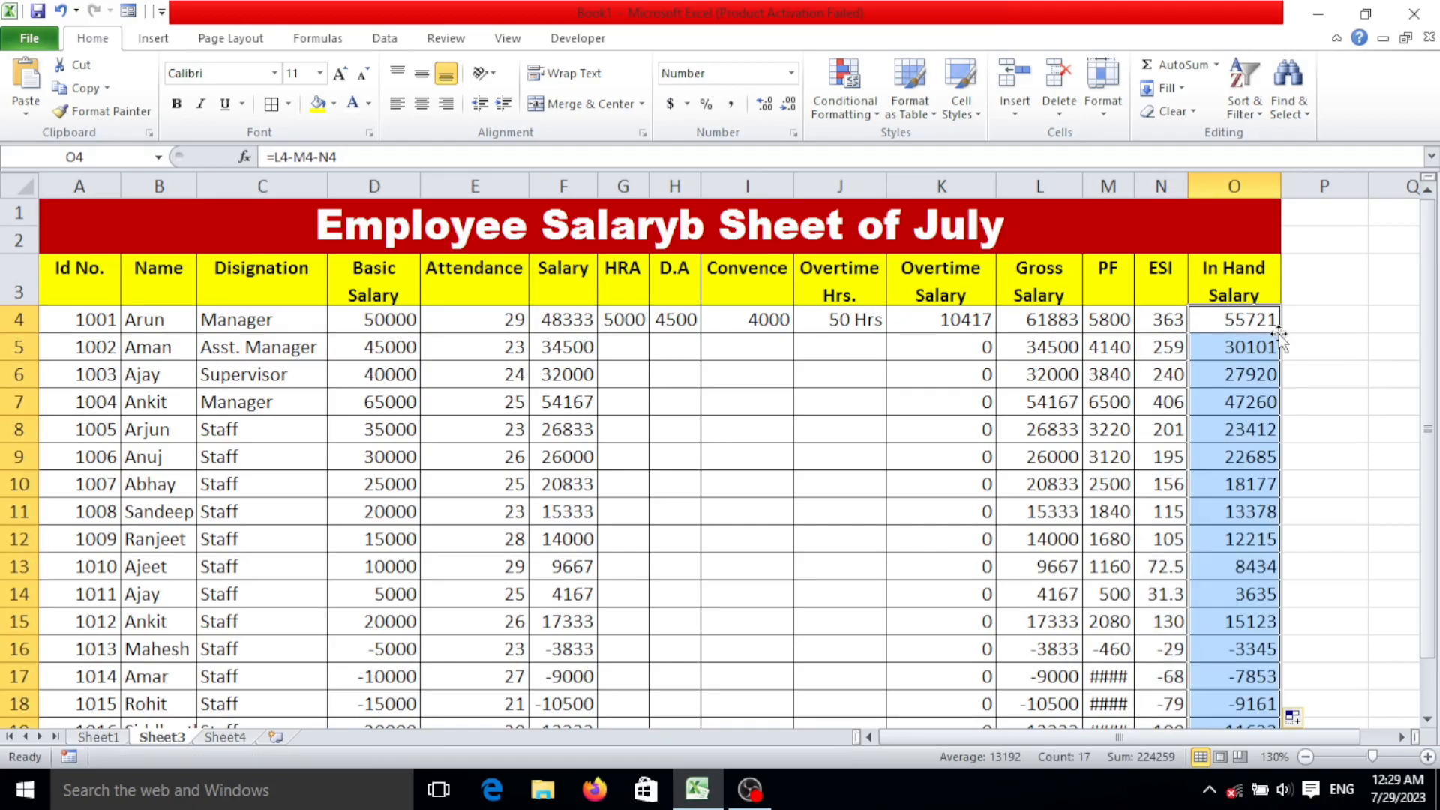
# Enter the second employee's allowances in row 5: HRA 4000, D.A 5000, Convence 4000 and 60 overtime hours.
pyautogui.click(633, 353)
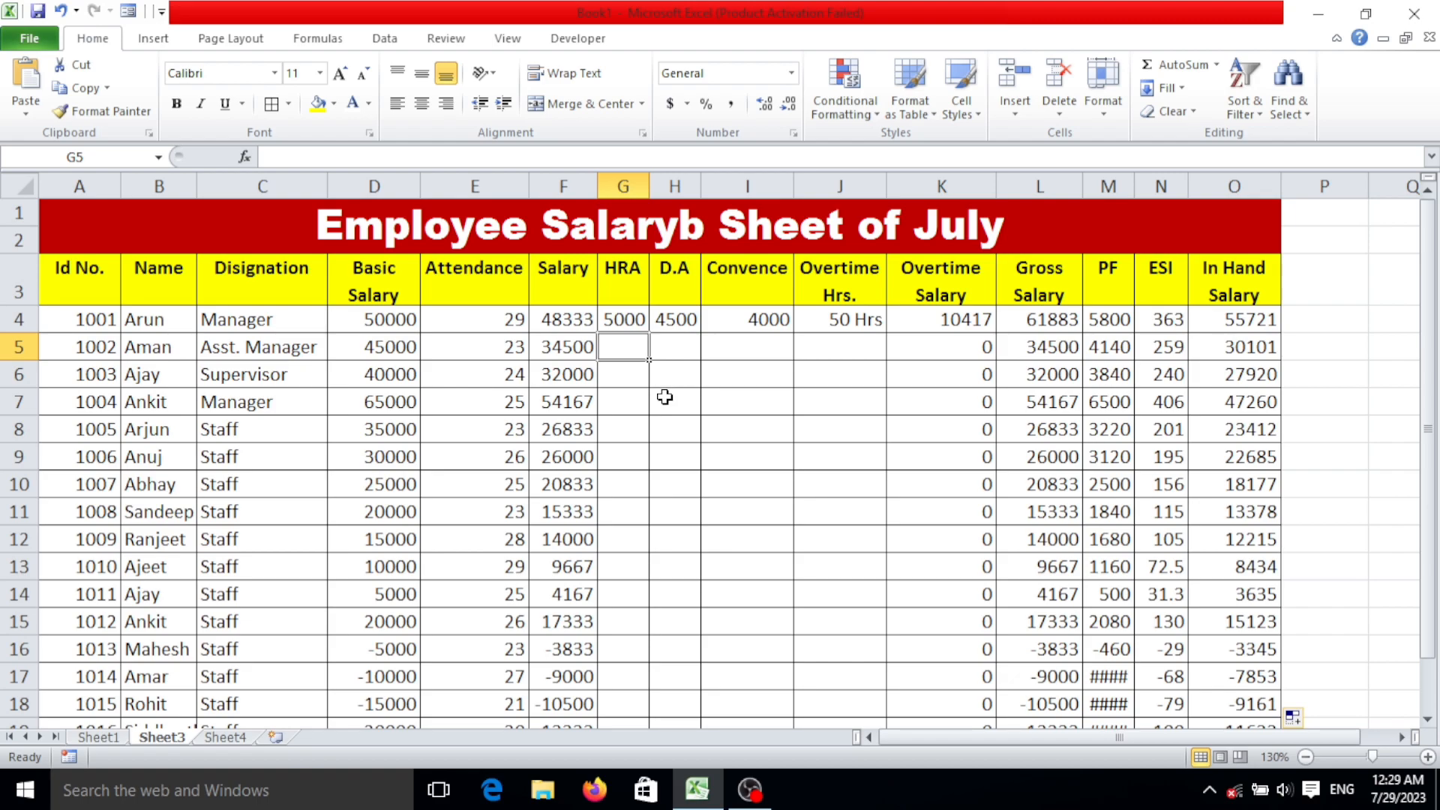
pyautogui.write('4000')
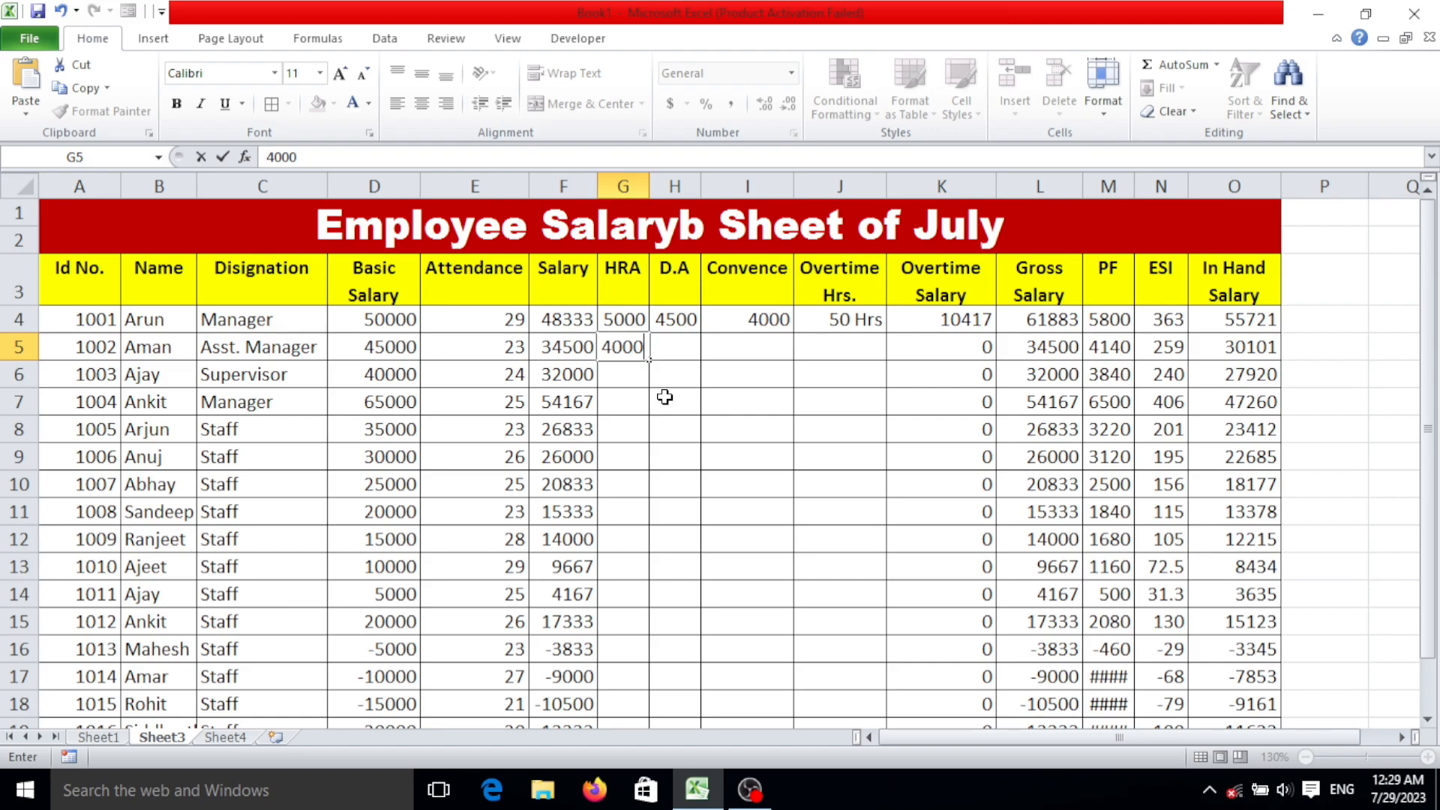
pyautogui.press('Tab')
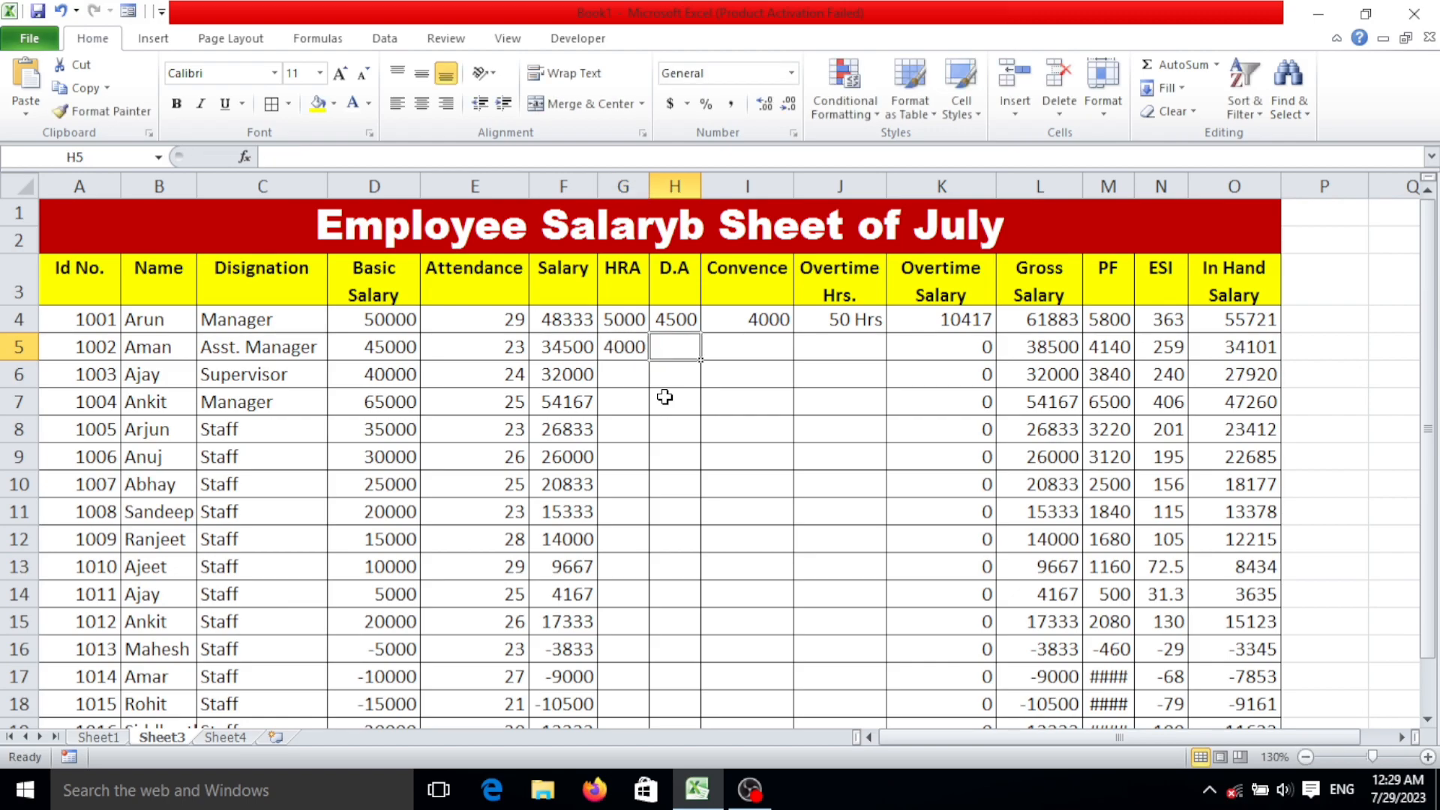
pyautogui.write('5000')
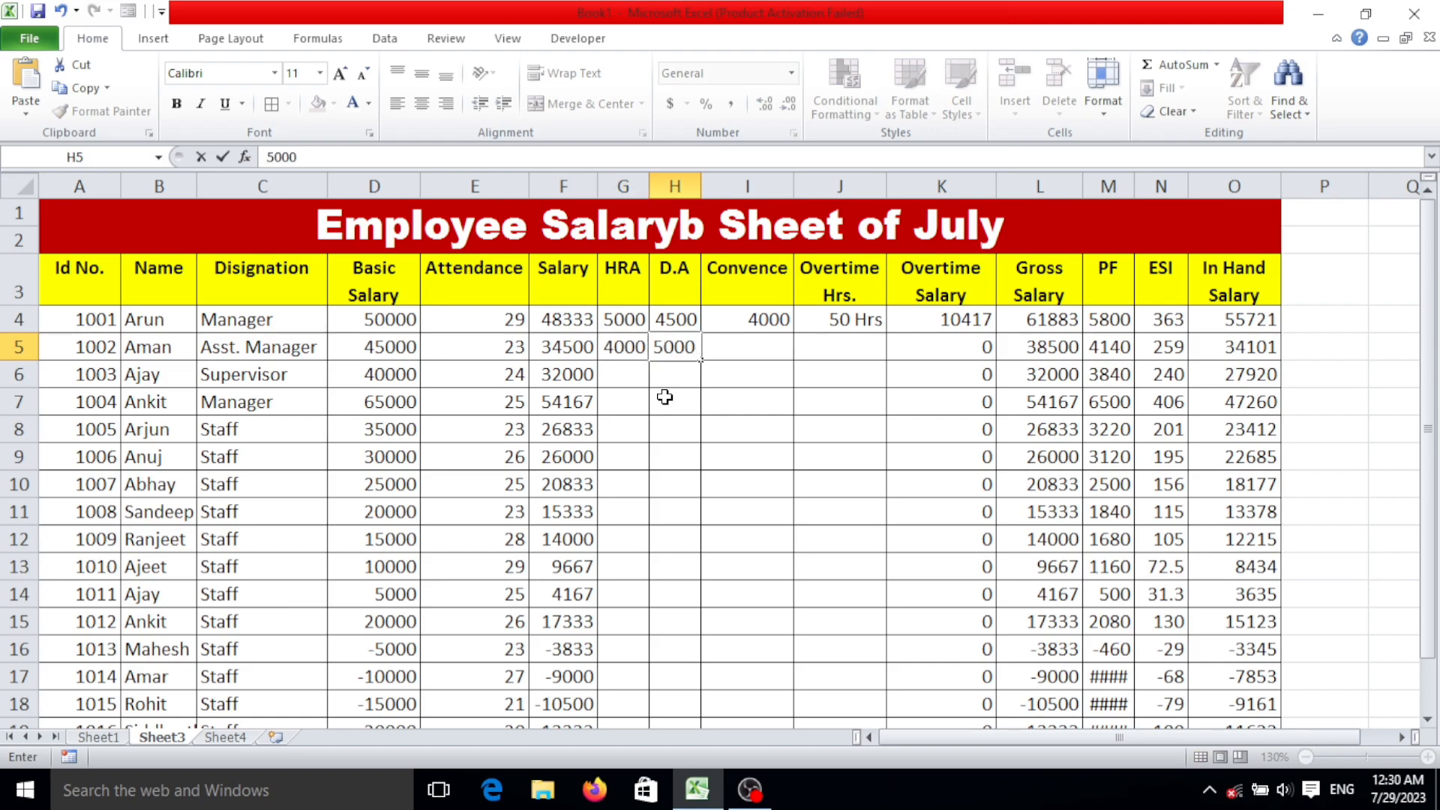
pyautogui.press('Tab')
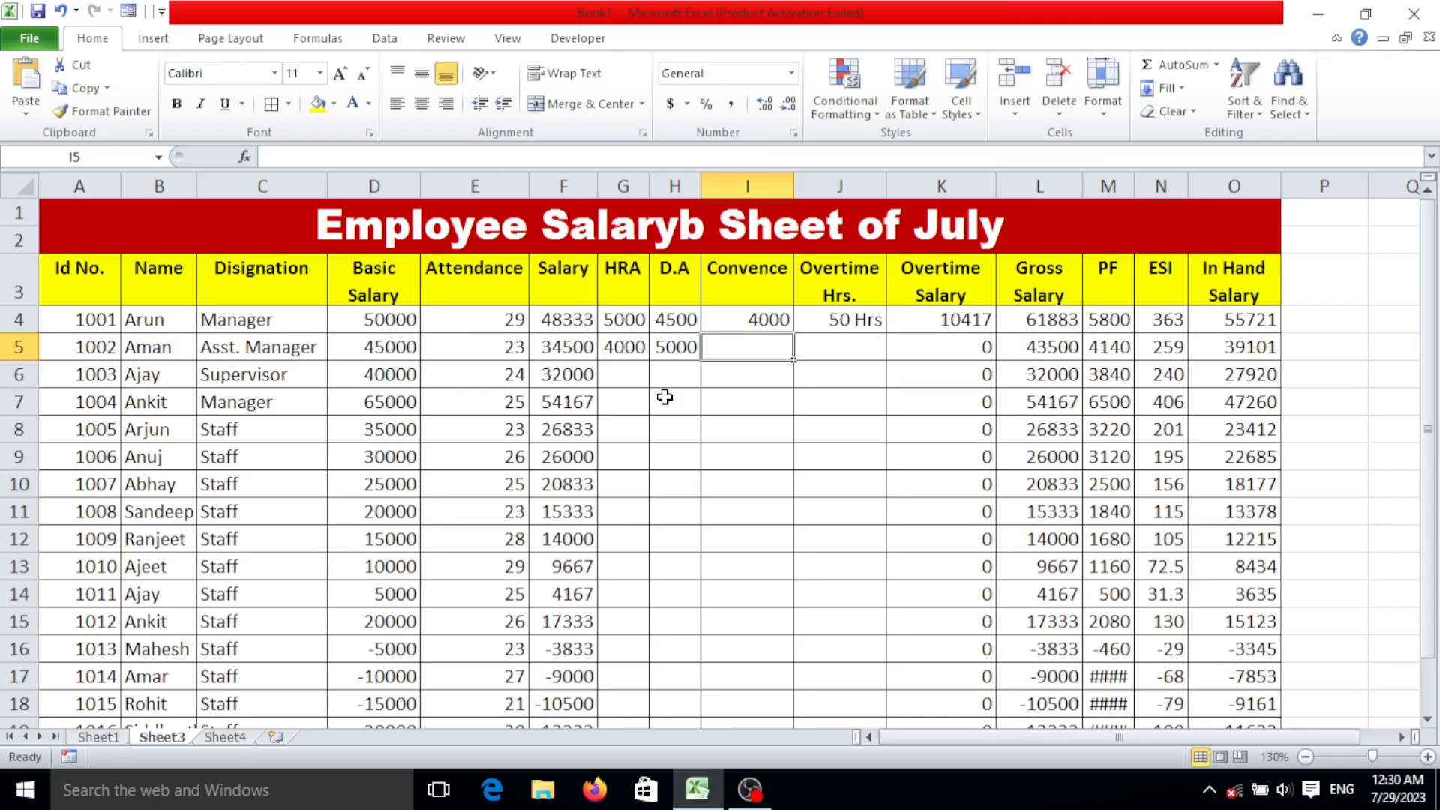
pyautogui.write('40000')
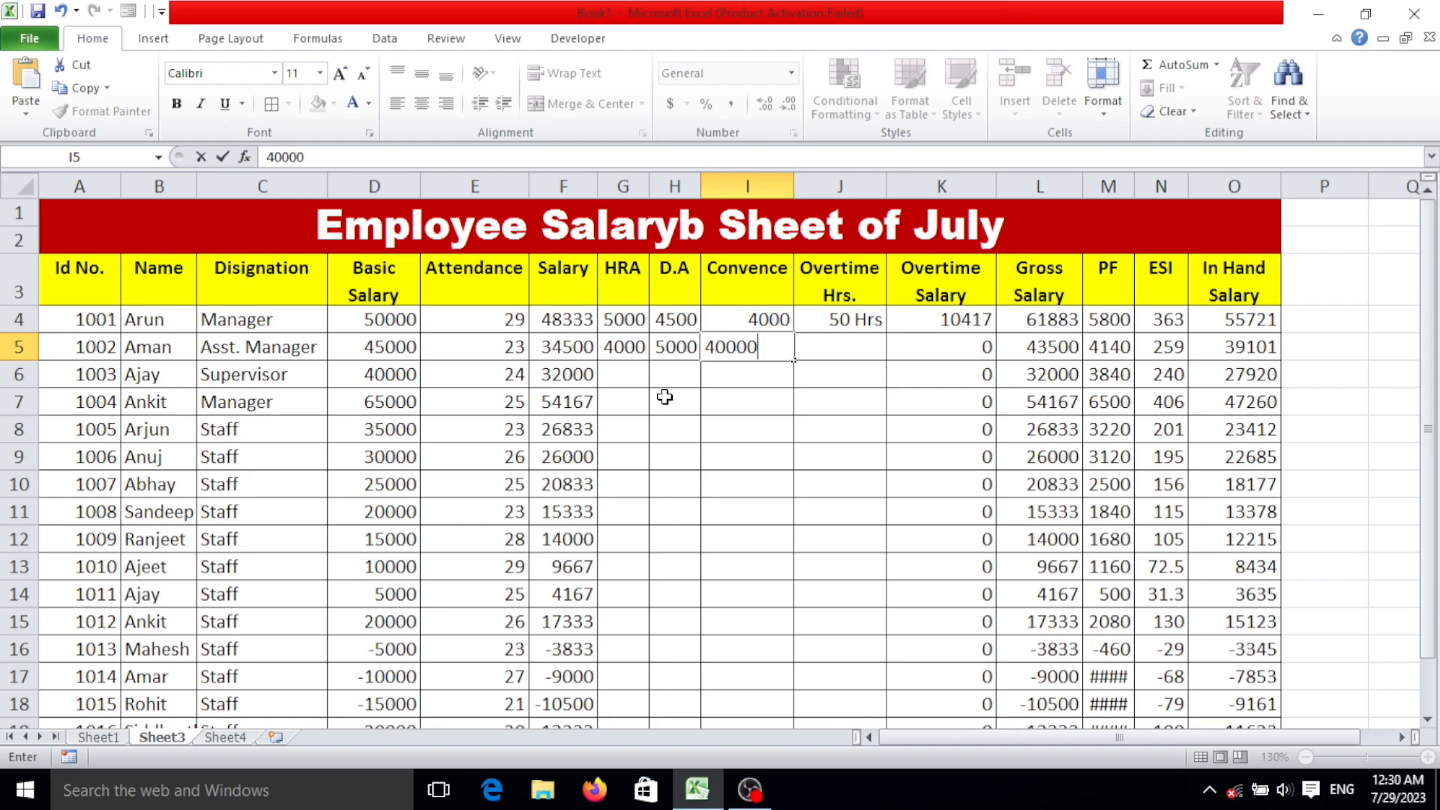
pyautogui.press('Tab')
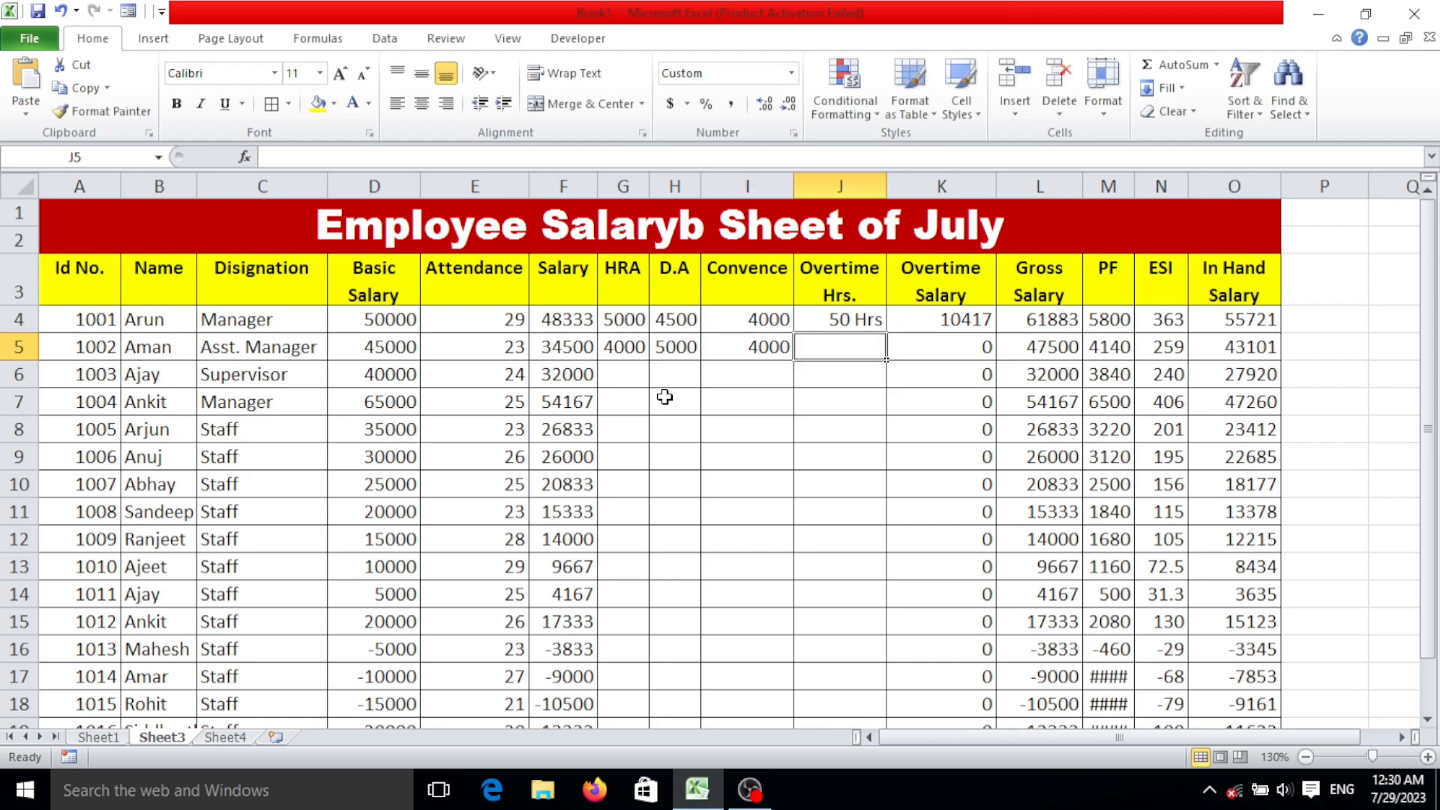
pyautogui.write('60')
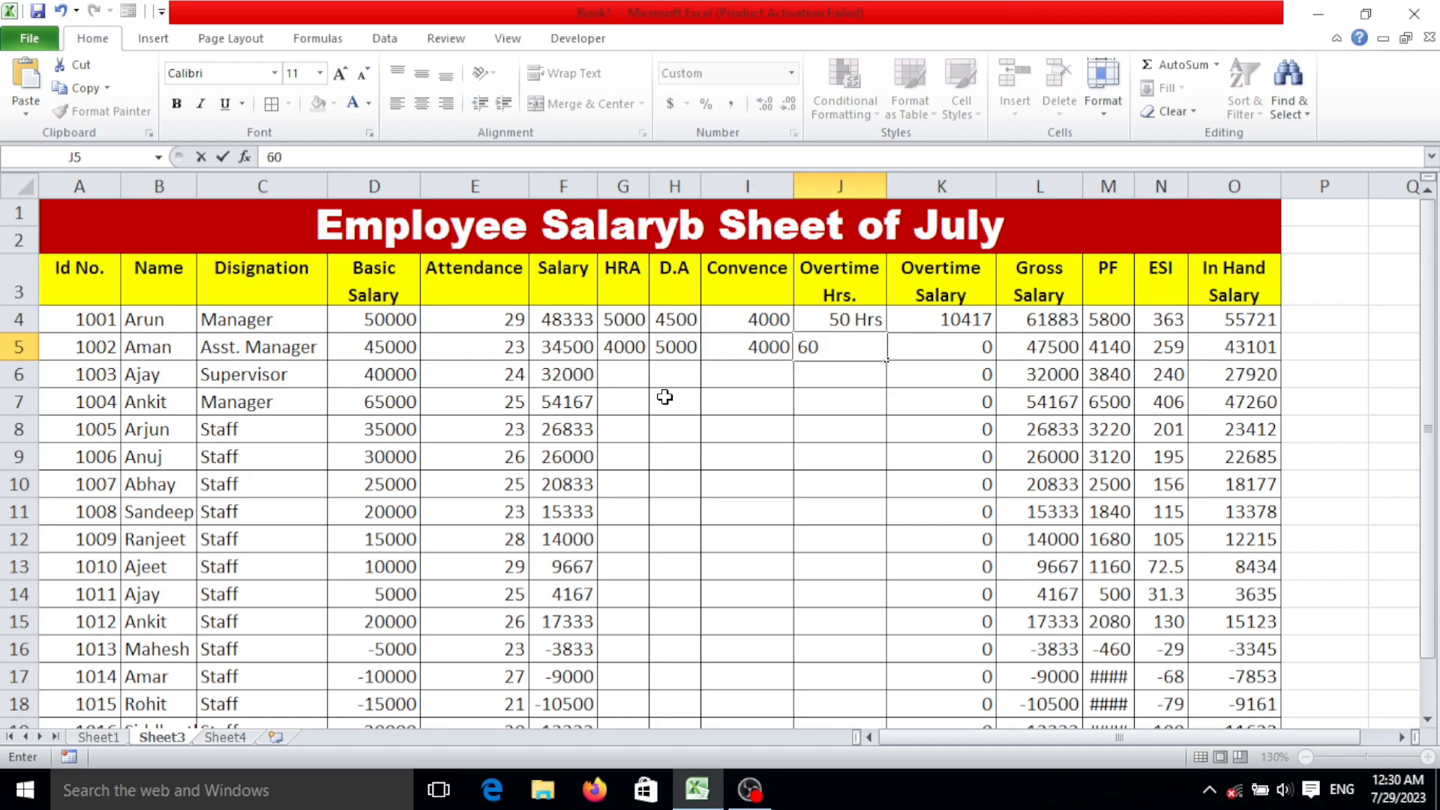
pyautogui.press('Tab')
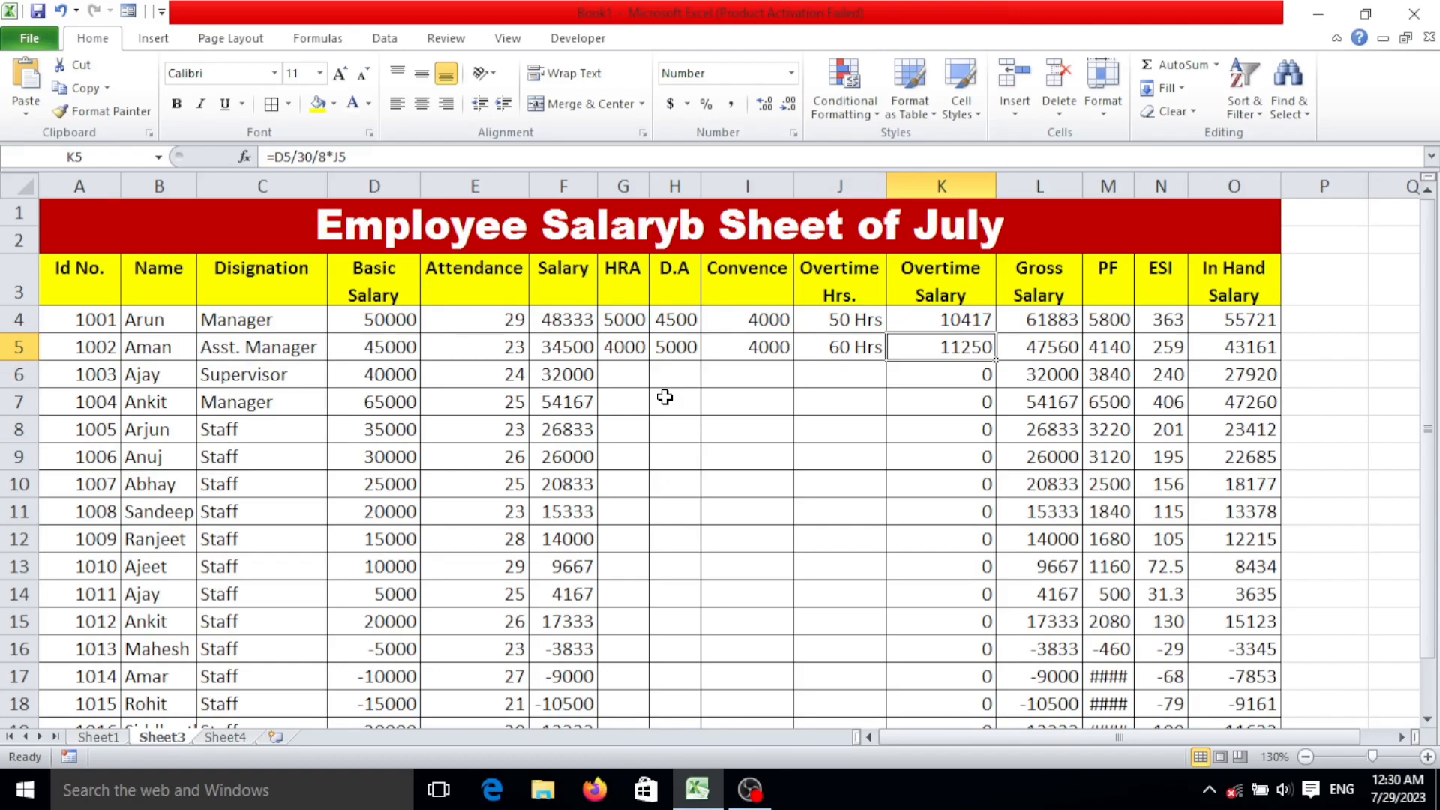
# Enter the third employee's allowances in row 6: HRA 4000, D.A 5000, Convence 4000 and 65 overtime hours.
pyautogui.click(628, 376)
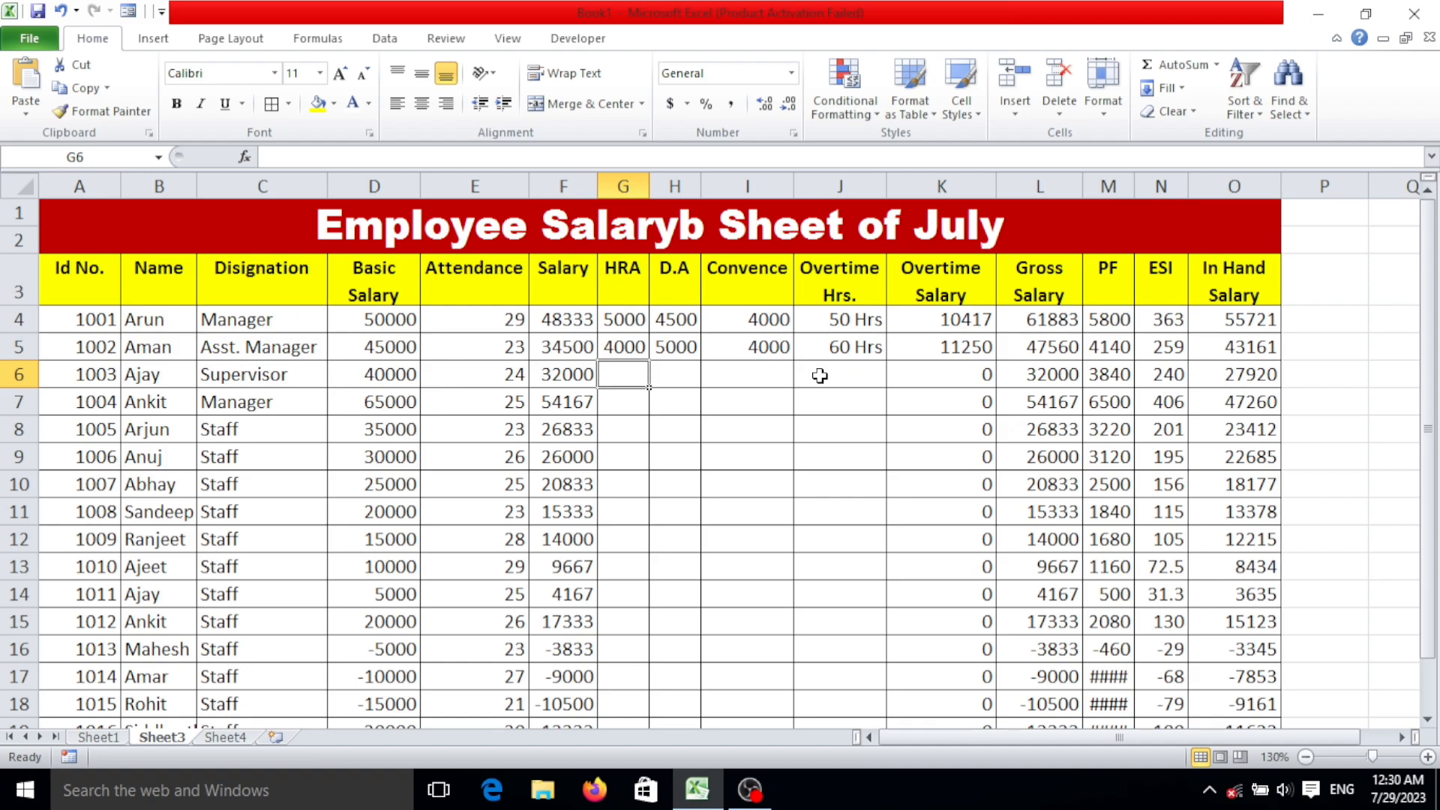
pyautogui.write('4000')
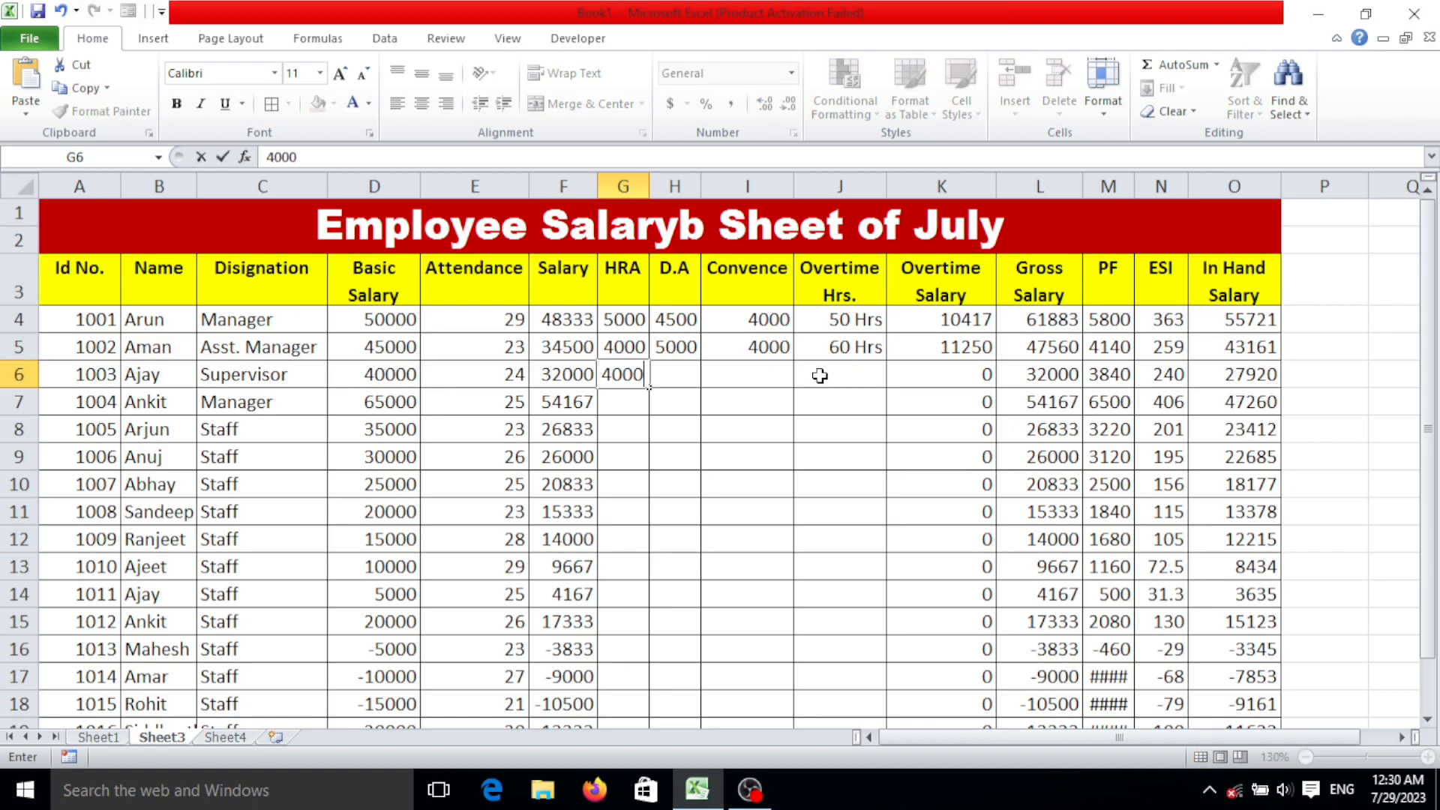
pyautogui.press('Tab')
pyautogui.write('5000')
pyautogui.press('Tab')
pyautogui.write('4000')
pyautogui.press('Tab')
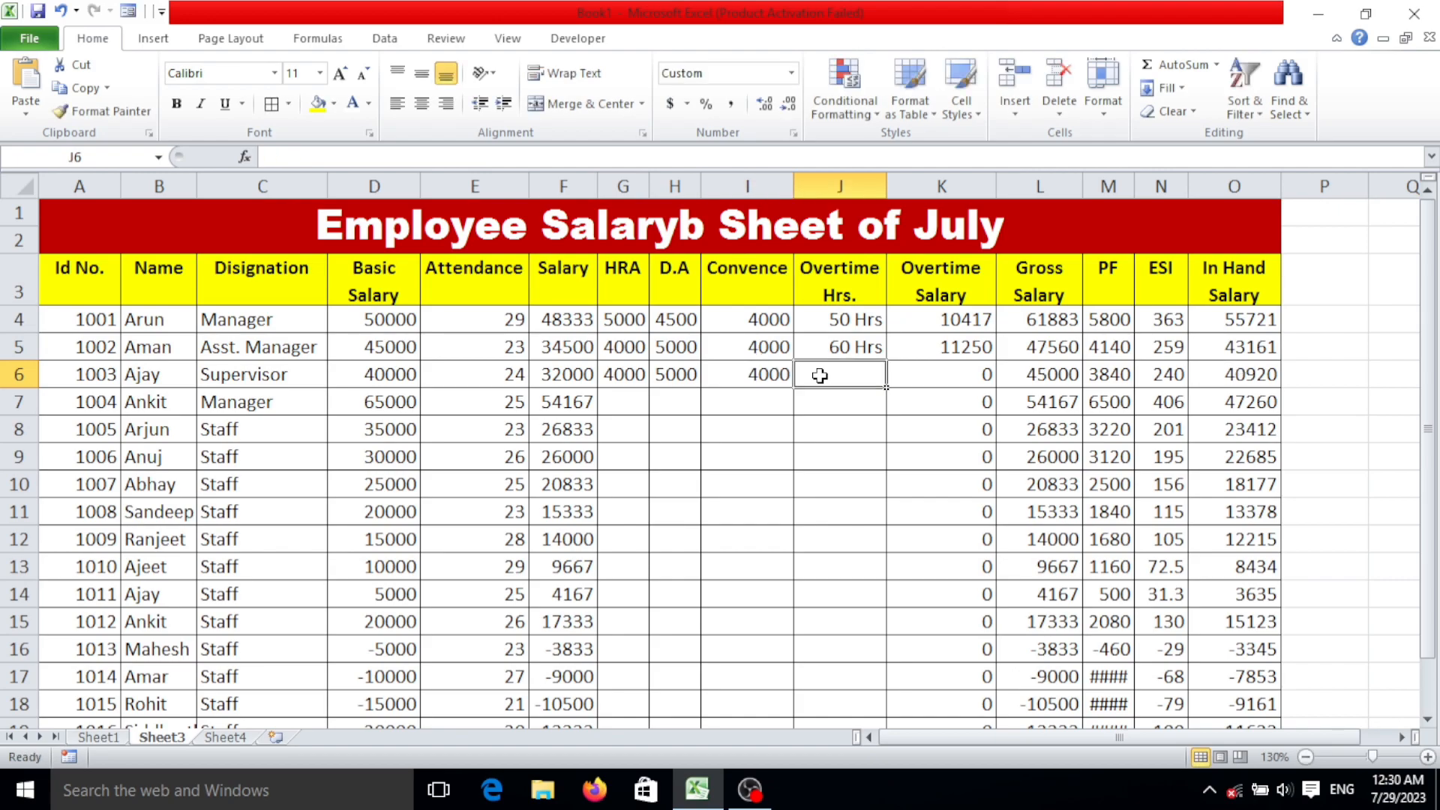
pyautogui.write('65')
pyautogui.press('Tab')
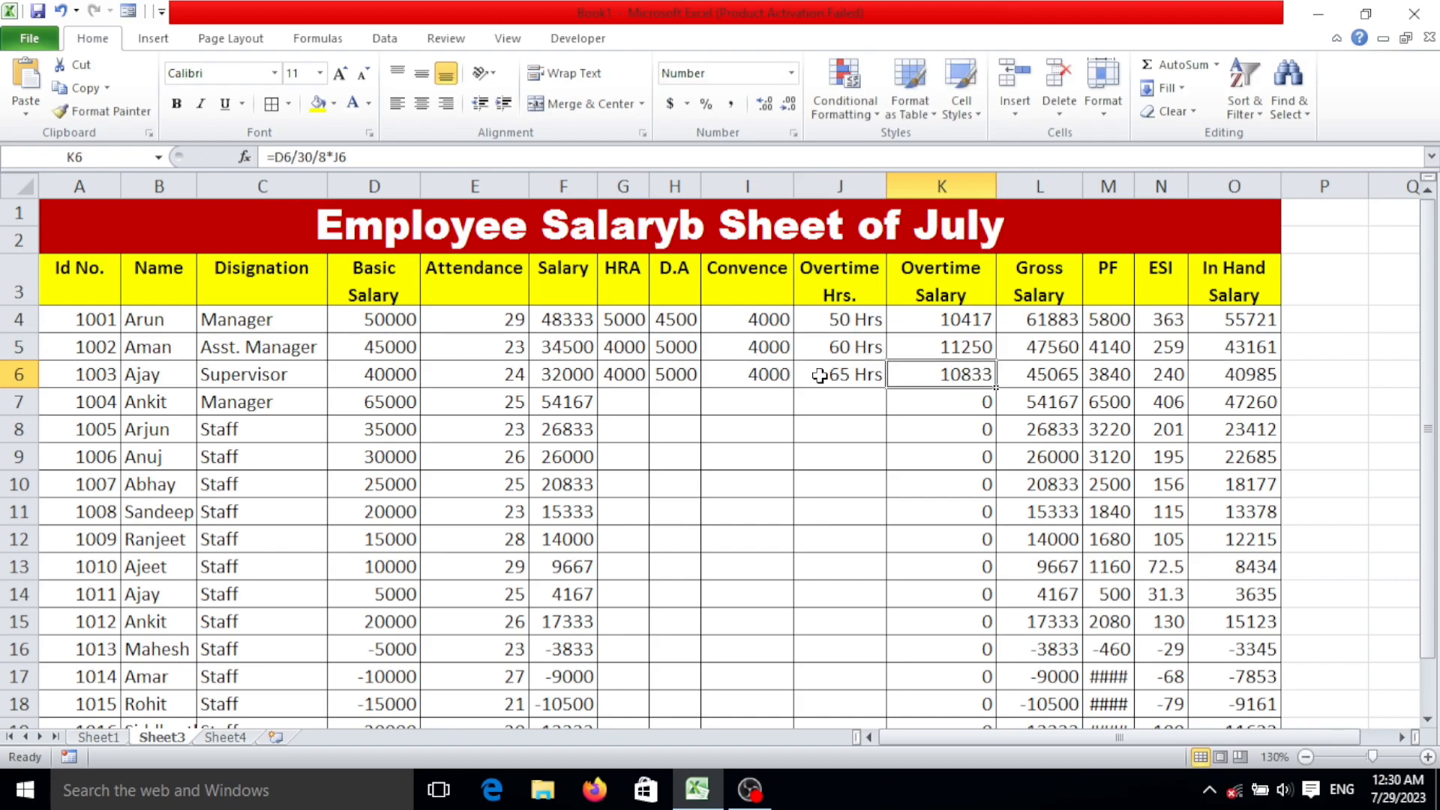
# Copy row 6's HRA, D.A, Convence and Overtime Hrs. values down to all remaining employees and widen the PF column.
pyautogui.click(660, 401)
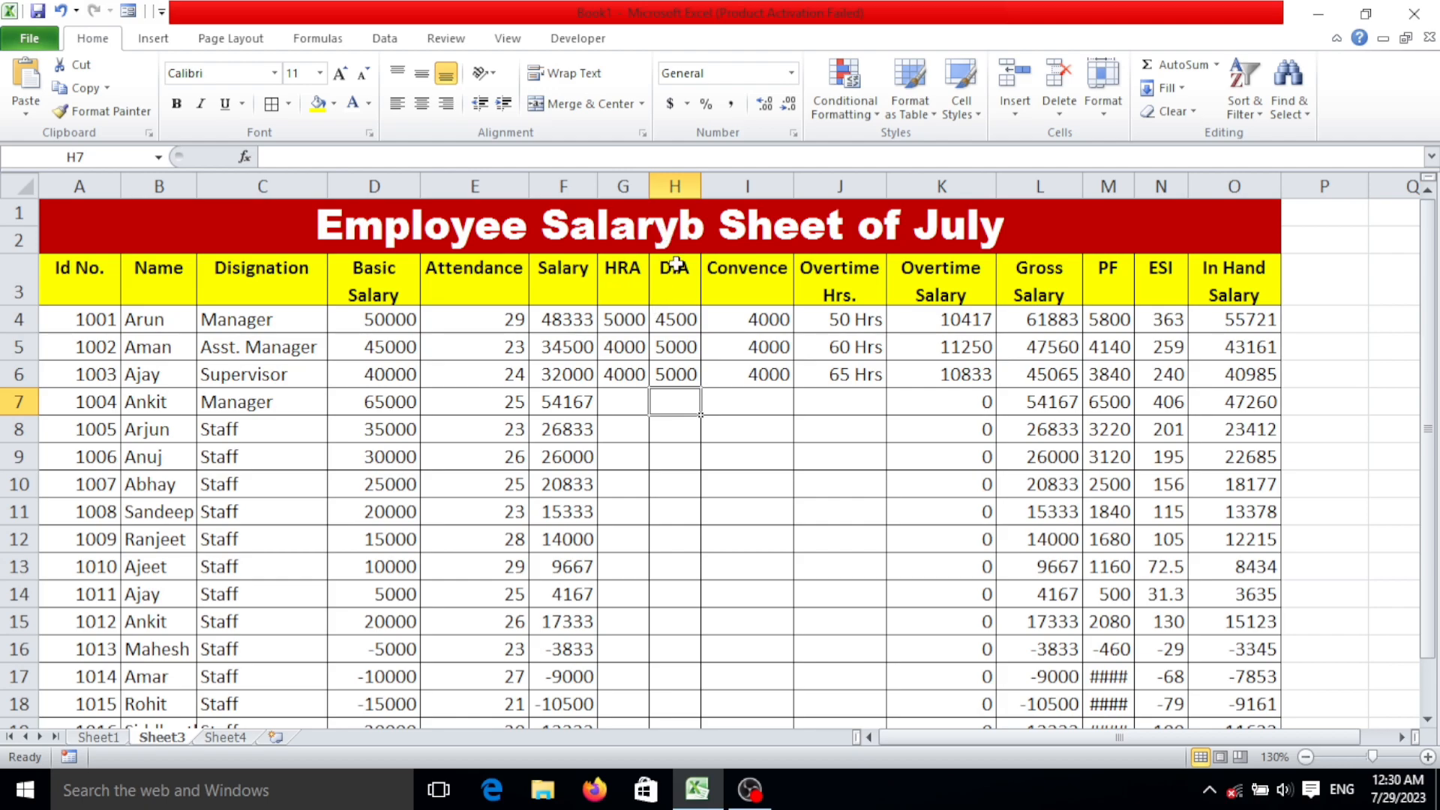
pyautogui.scroll(-2, 691, 428)
pyautogui.scroll(2, 691, 427)
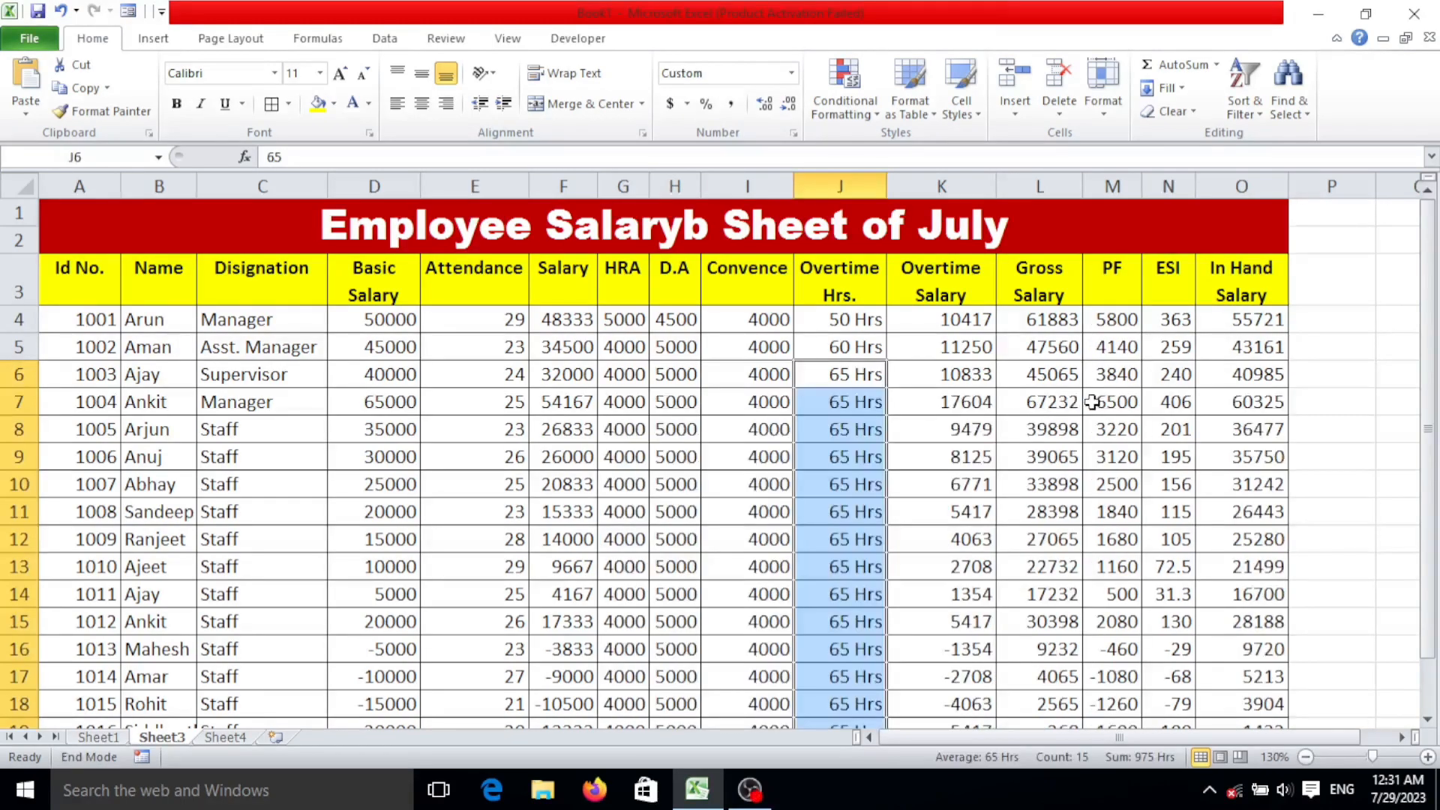
pyautogui.click(861, 425)
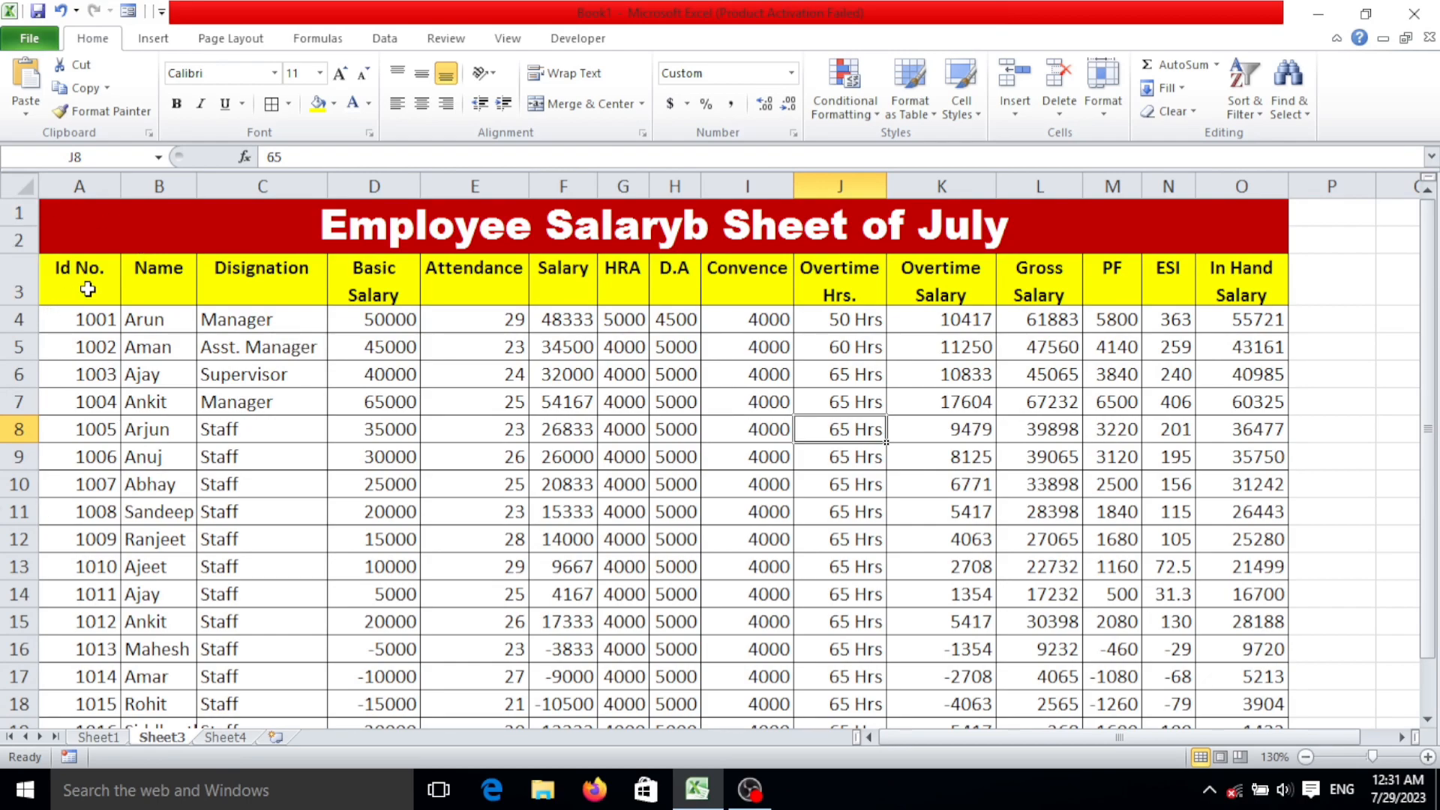
# Correct the misspelled sheet title to "Employee Salary Sheet of July".
pyautogui.doubleClick(687, 225)
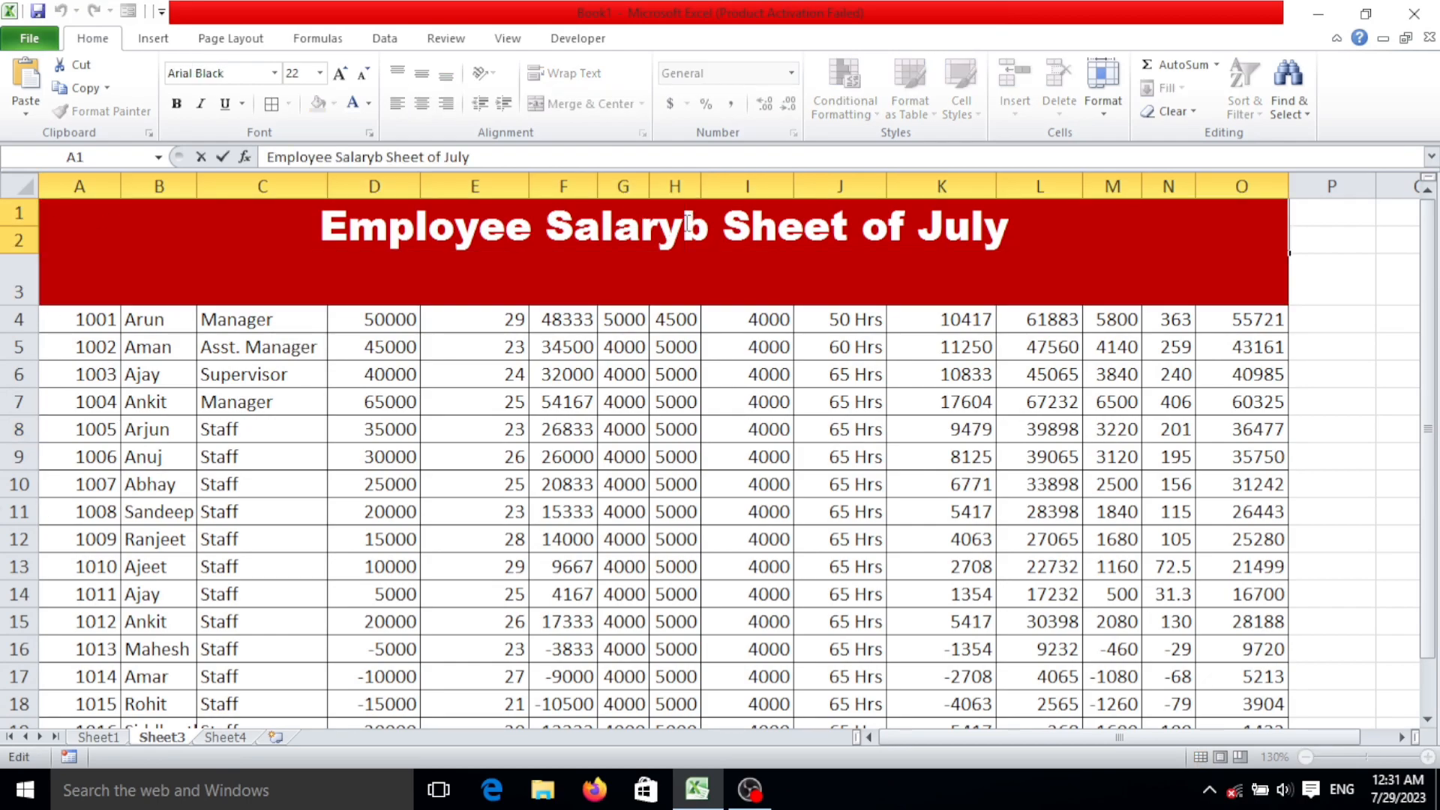
pyautogui.press('BackSpace')
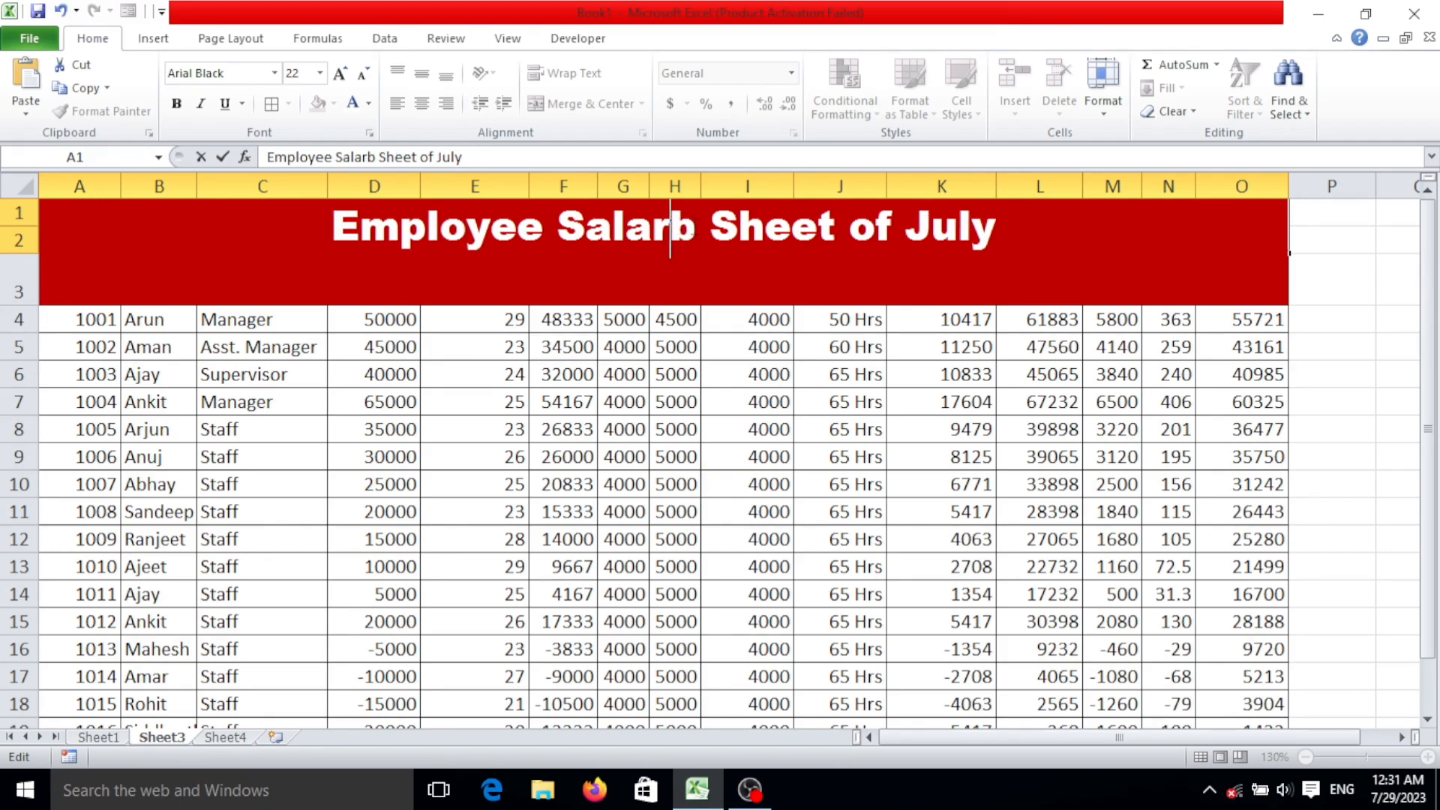
pyautogui.press('BackSpace')
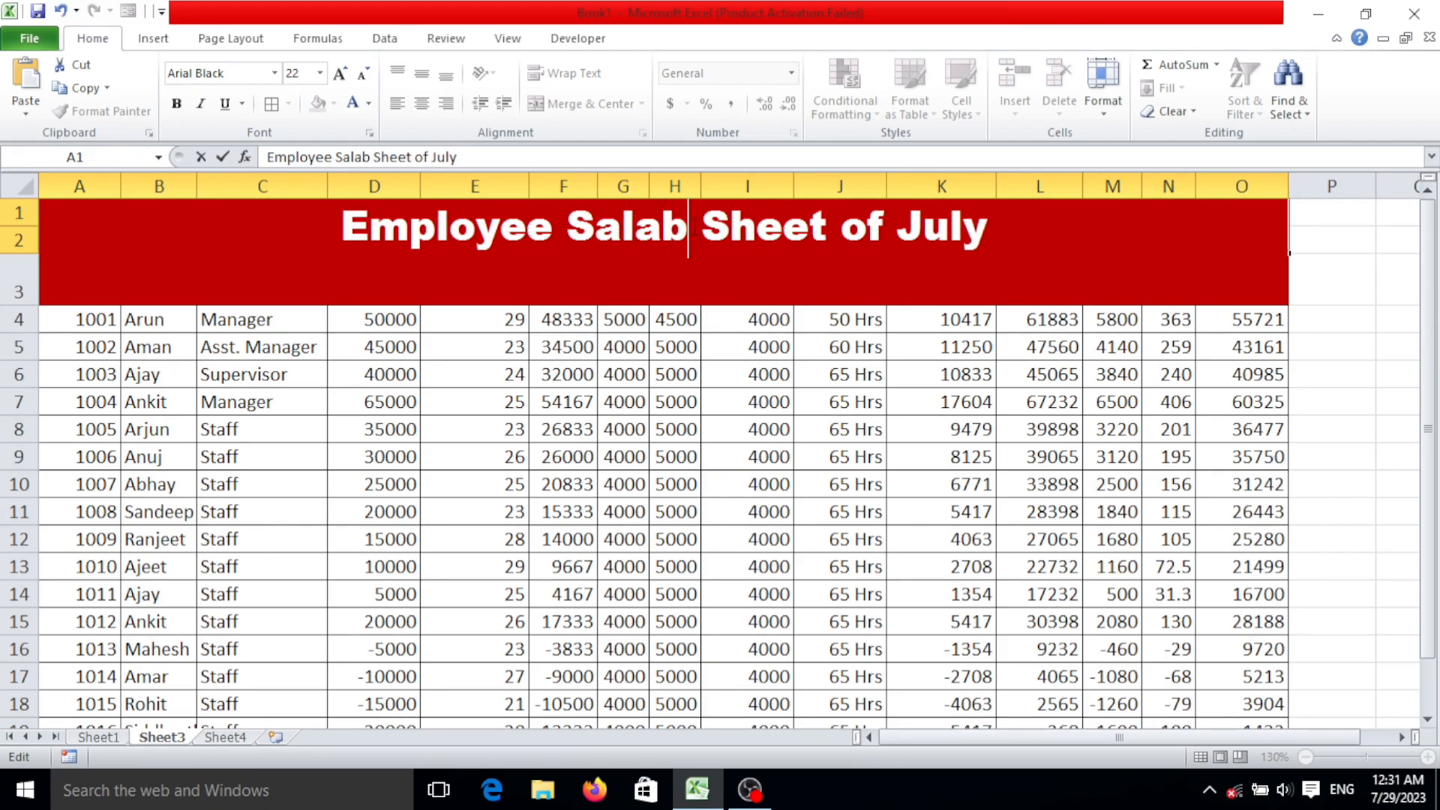
pyautogui.press('BackSpace')
pyautogui.write('ry')
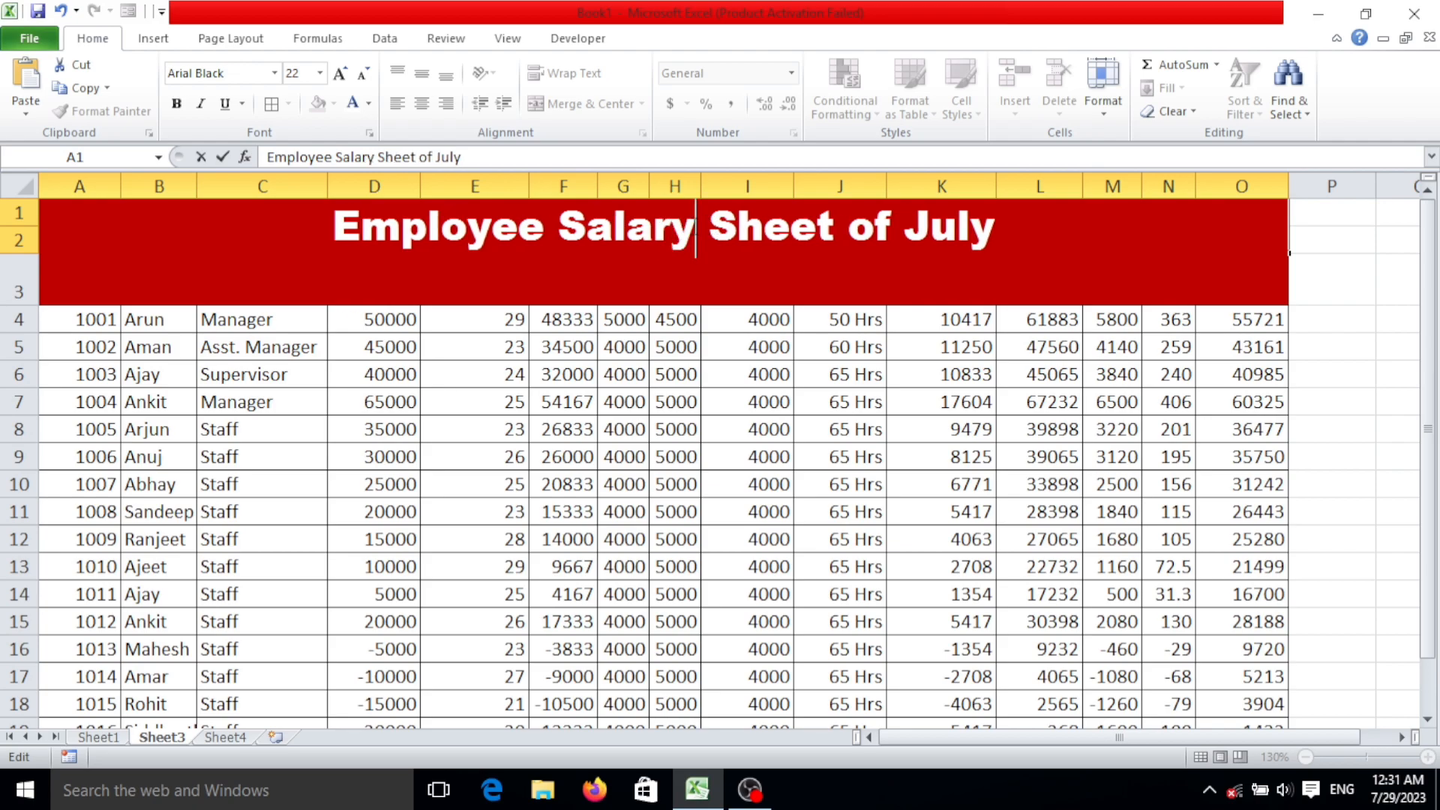
pyautogui.press('Return')
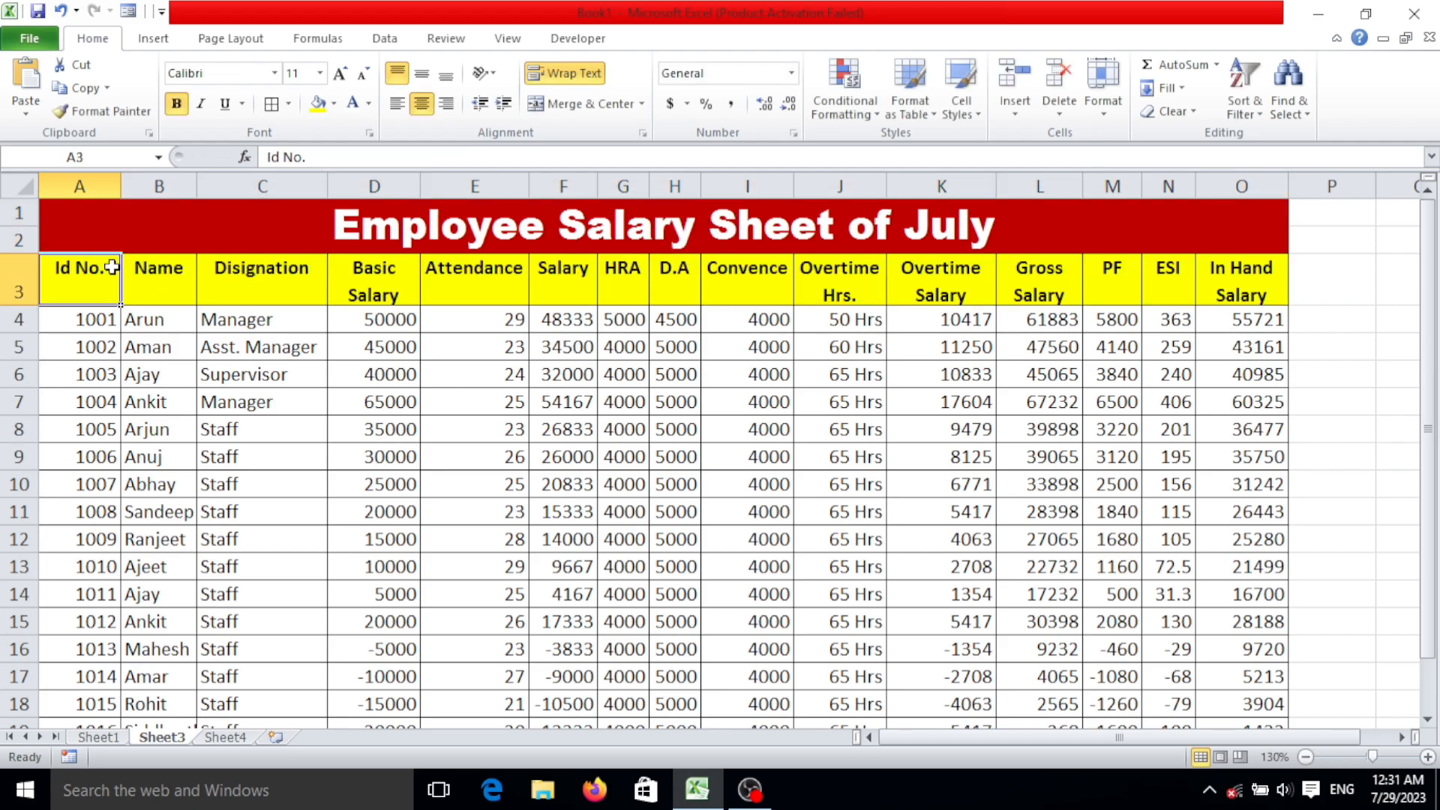
# Centre all employee data in A4:O20 both horizontally and vertically.
pyautogui.moveTo(94, 319); pyautogui.dragTo(1280, 719)
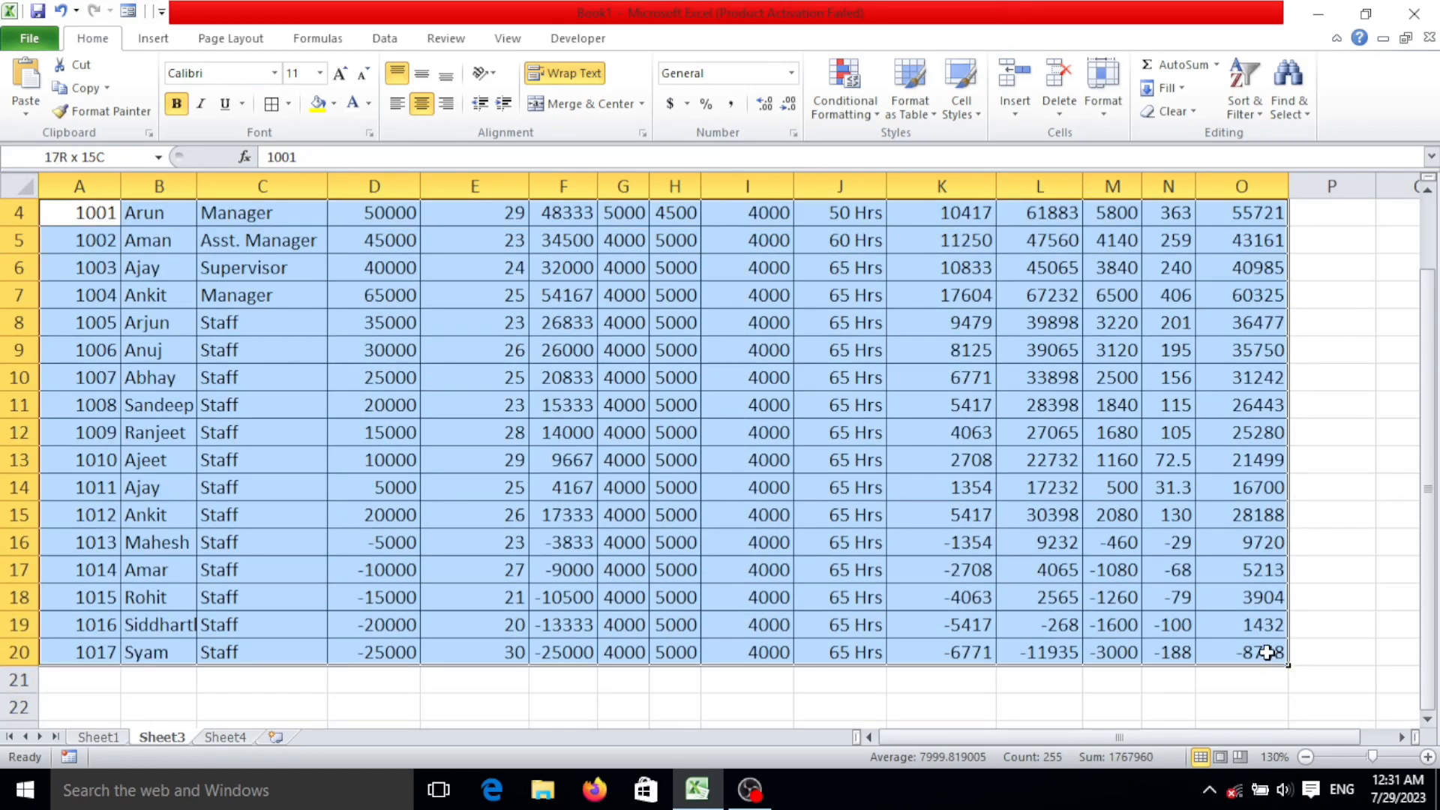
pyautogui.scroll(1, 1133, 470)
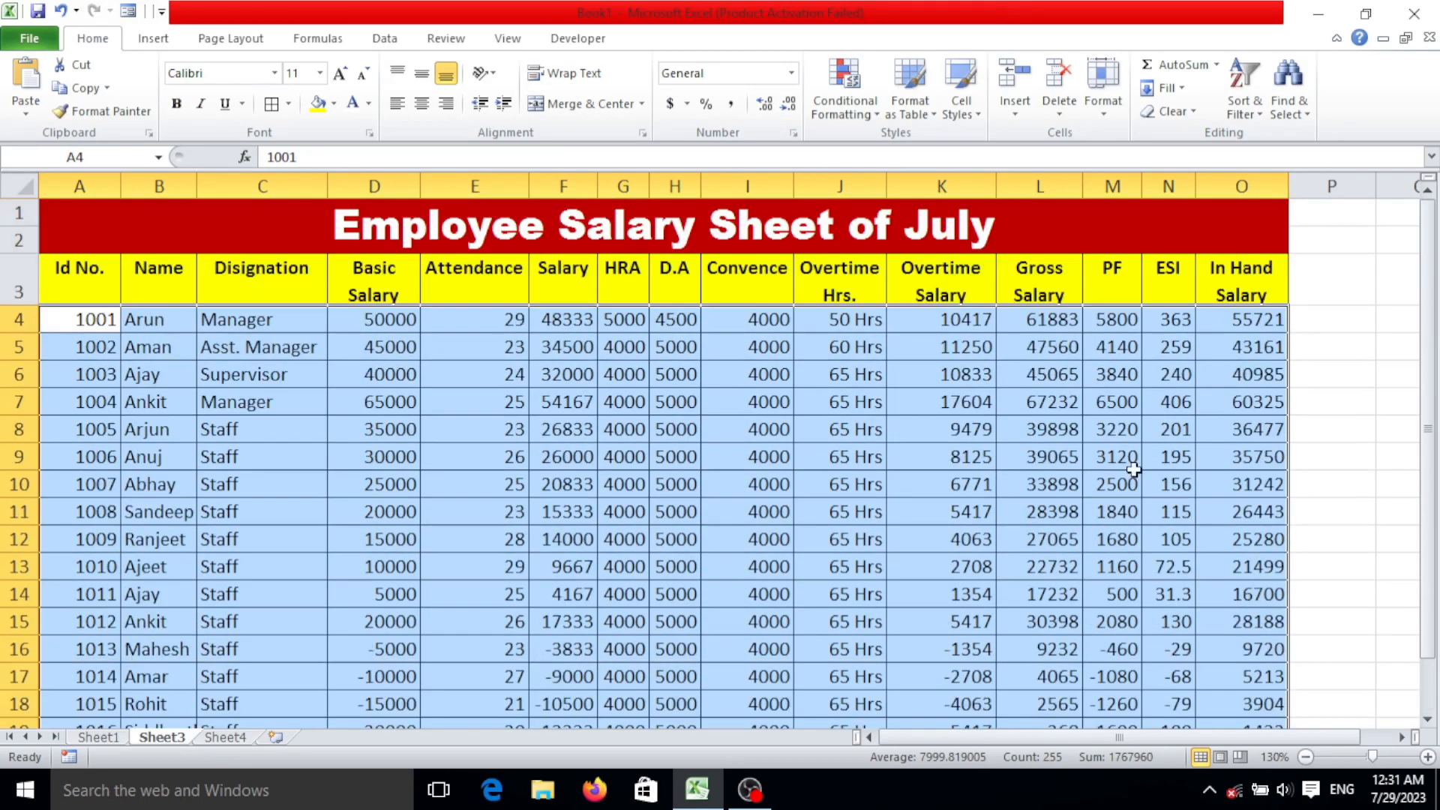
pyautogui.click(421, 104)
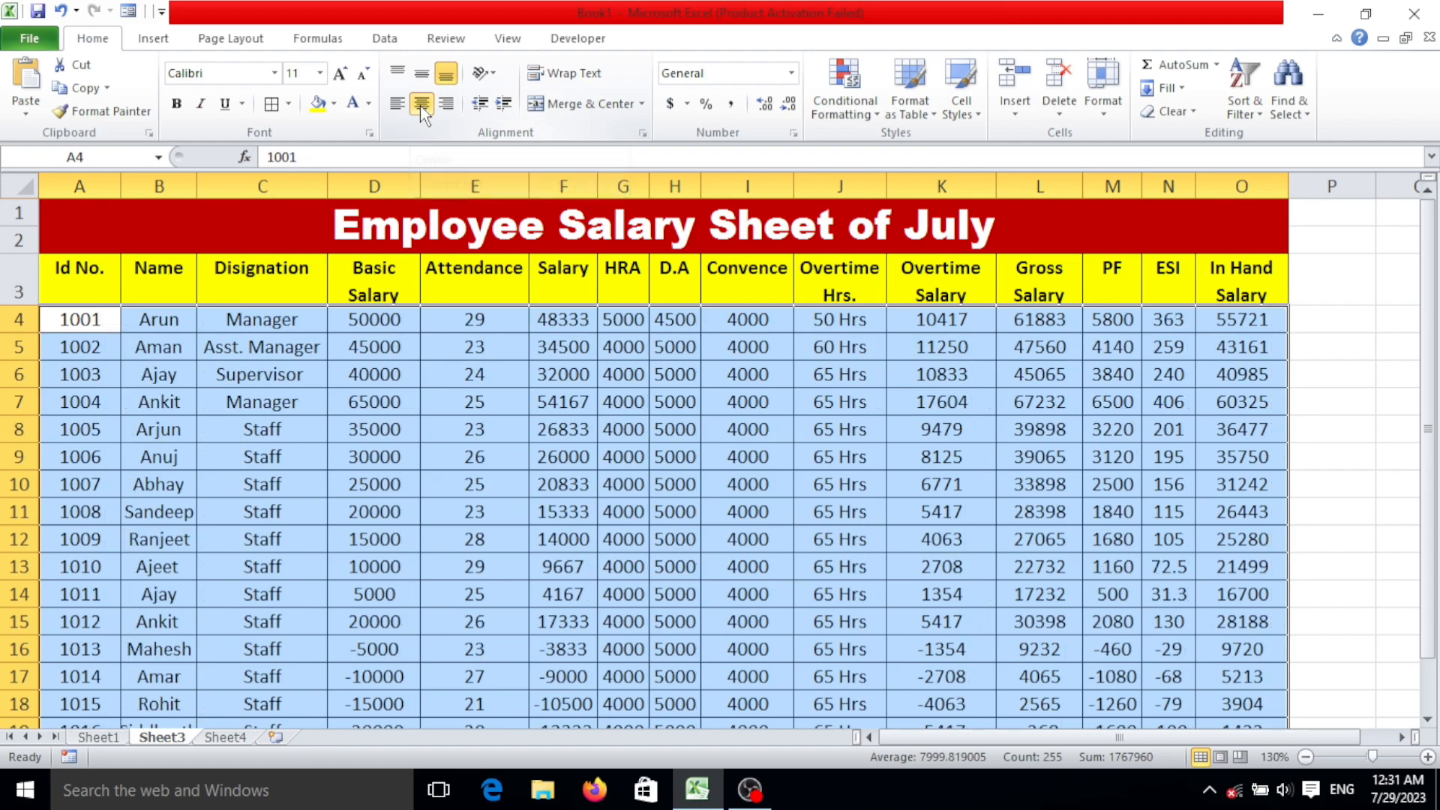
pyautogui.click(421, 76)
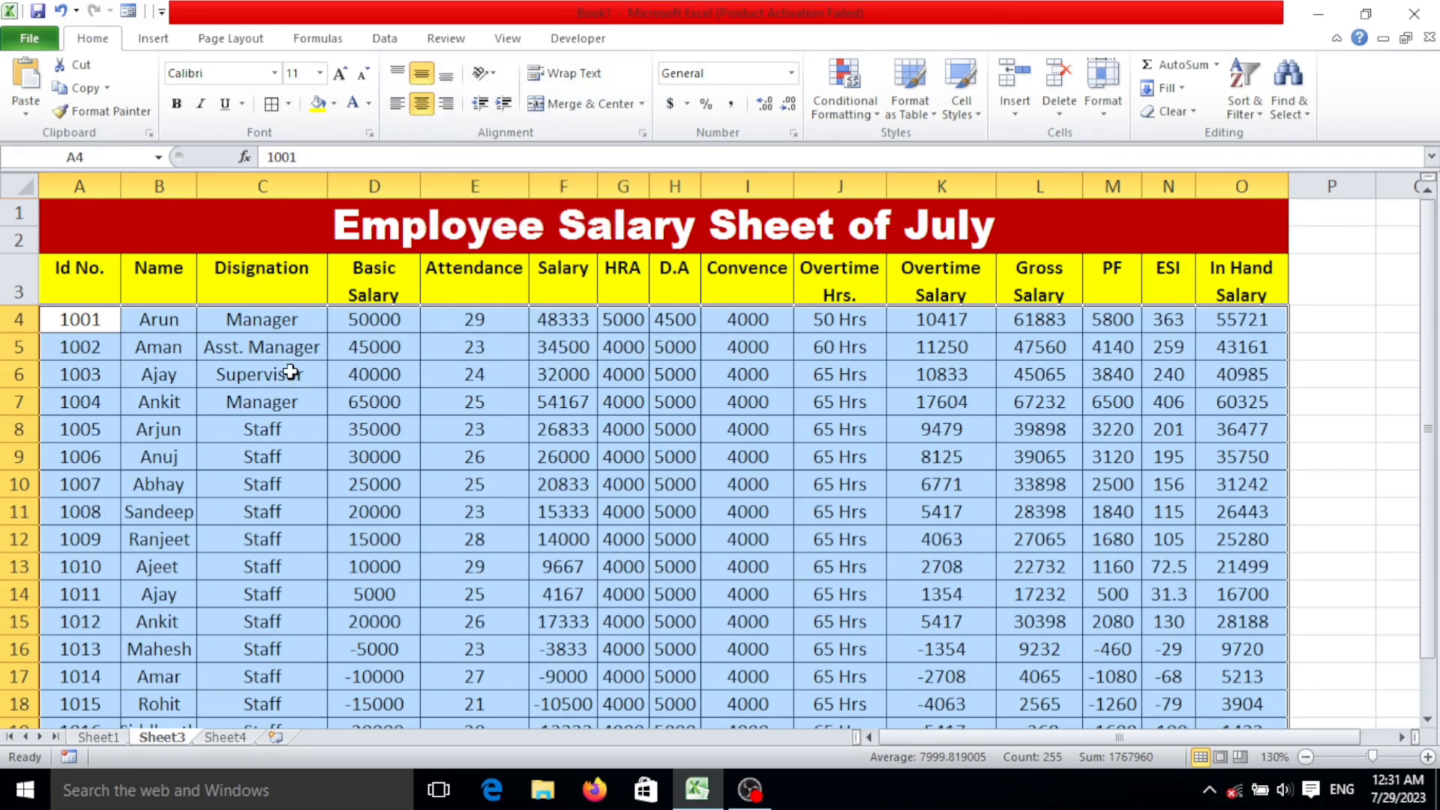
pyautogui.click(259, 425)
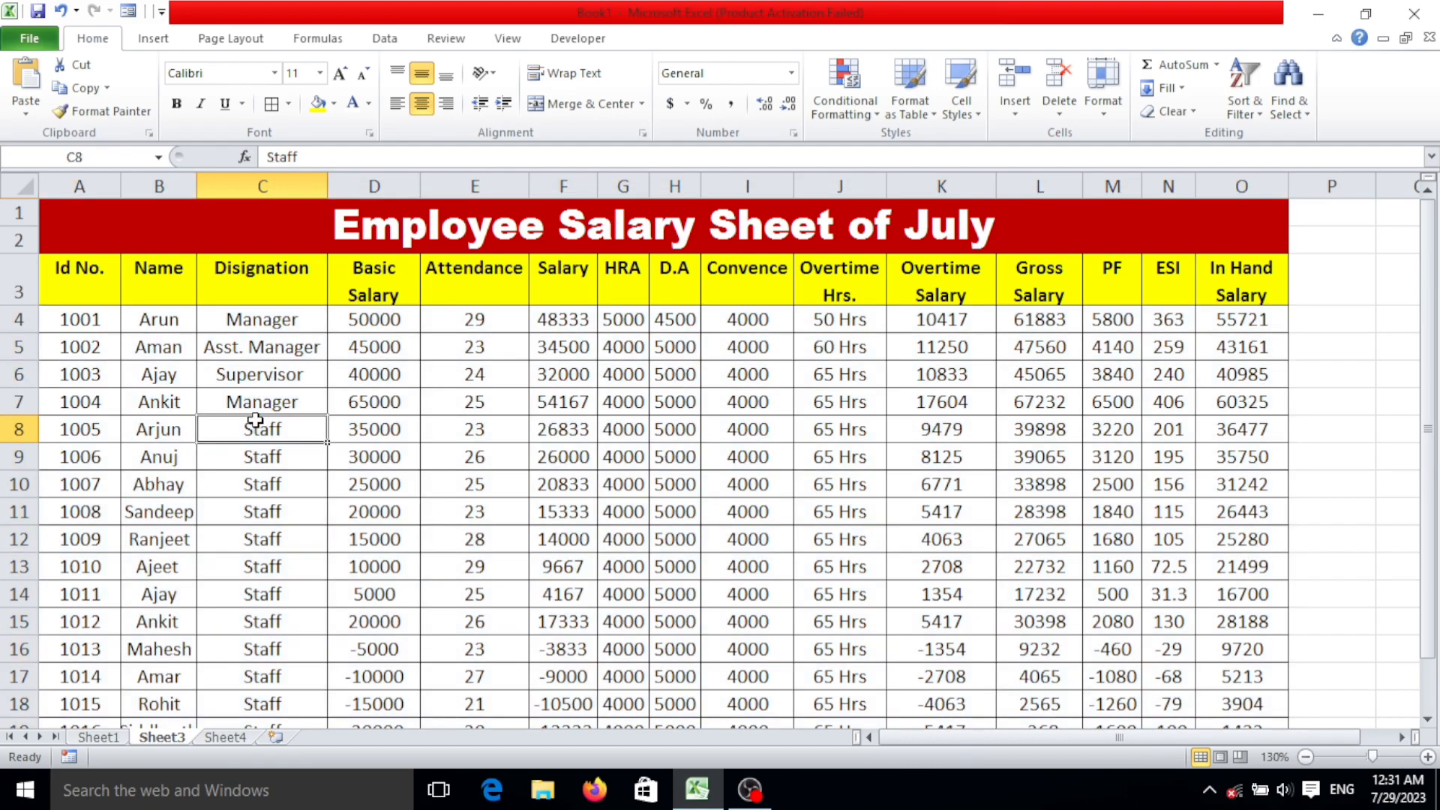
# Check the colour scheme of the finished table on Sheet1 and fill the Id No. cells A4:A20 on Sheet3 with standard Red.
pyautogui.click(109, 740)
pyautogui.scroll(-2, 391, 377)
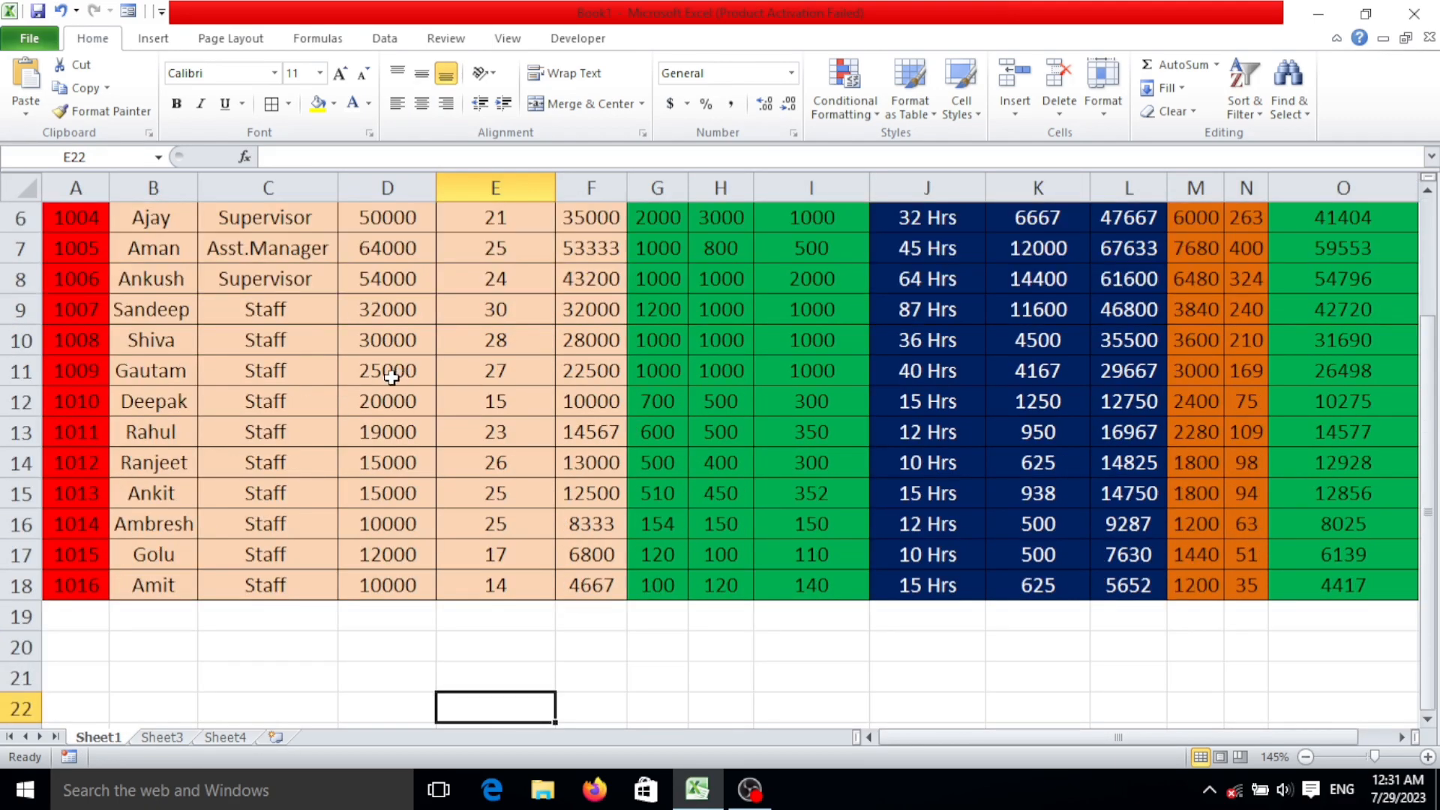
pyautogui.scroll(2, 390, 377)
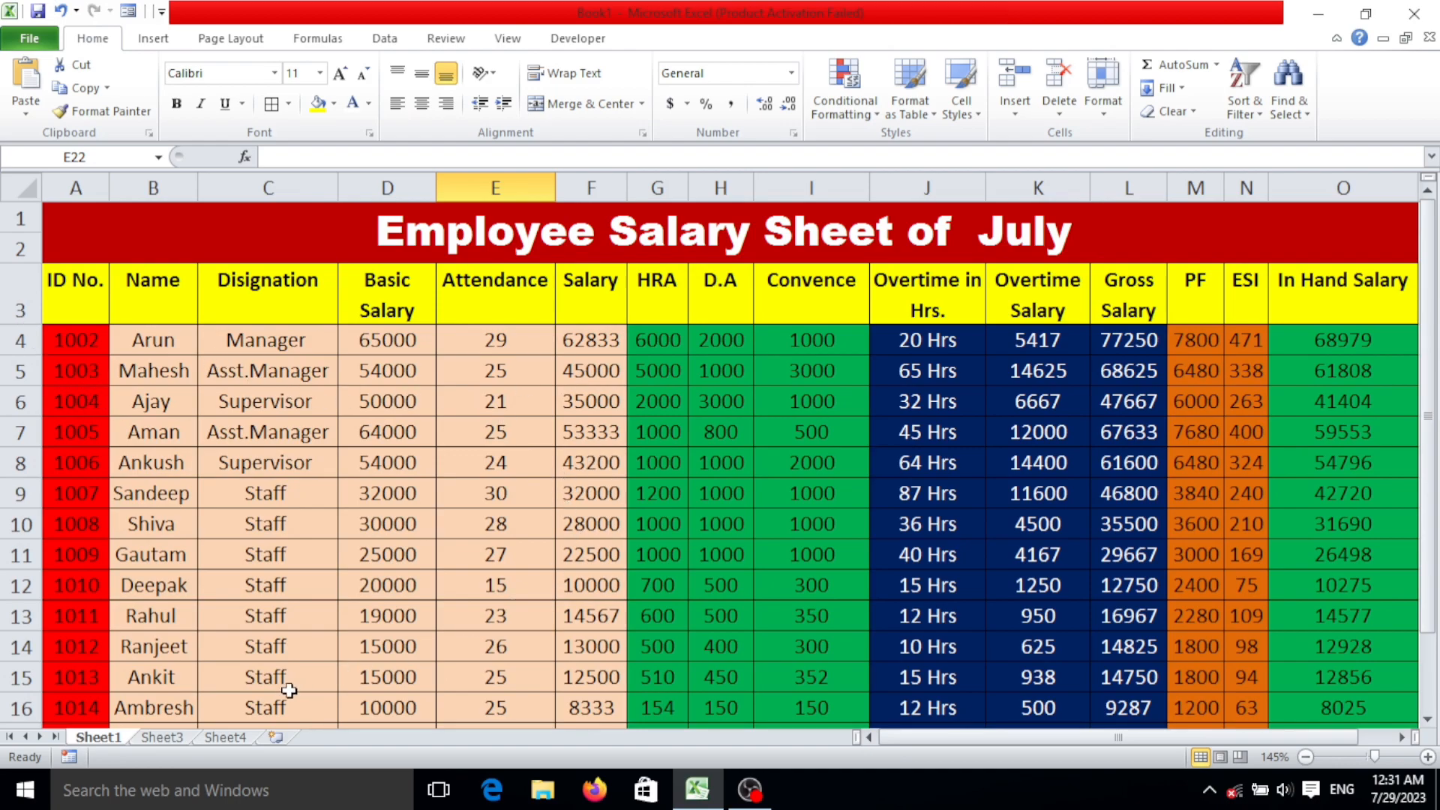
pyautogui.click(167, 737)
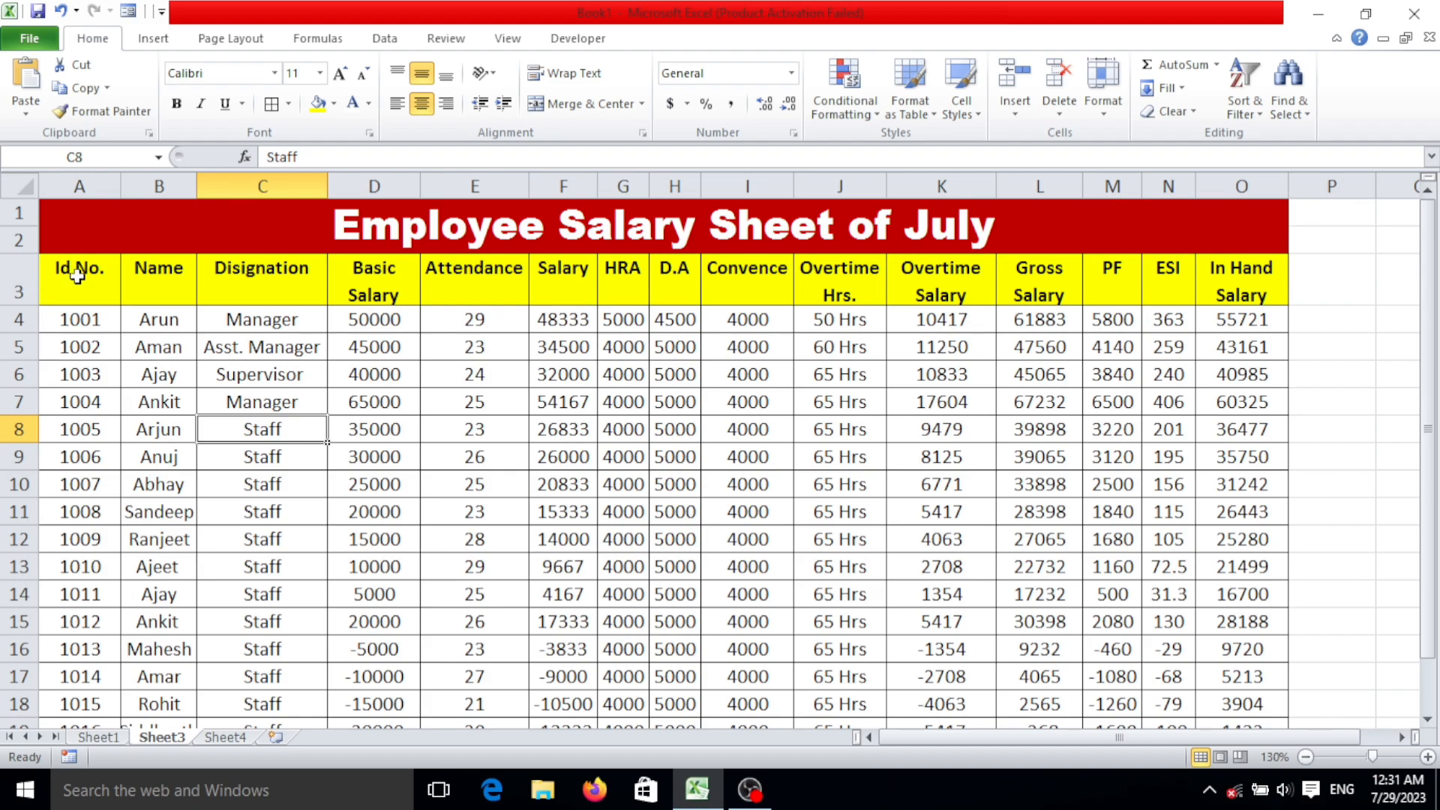
pyautogui.moveTo(81, 320); pyautogui.dragTo(90, 655)
pyautogui.scroll(1, 90, 655)
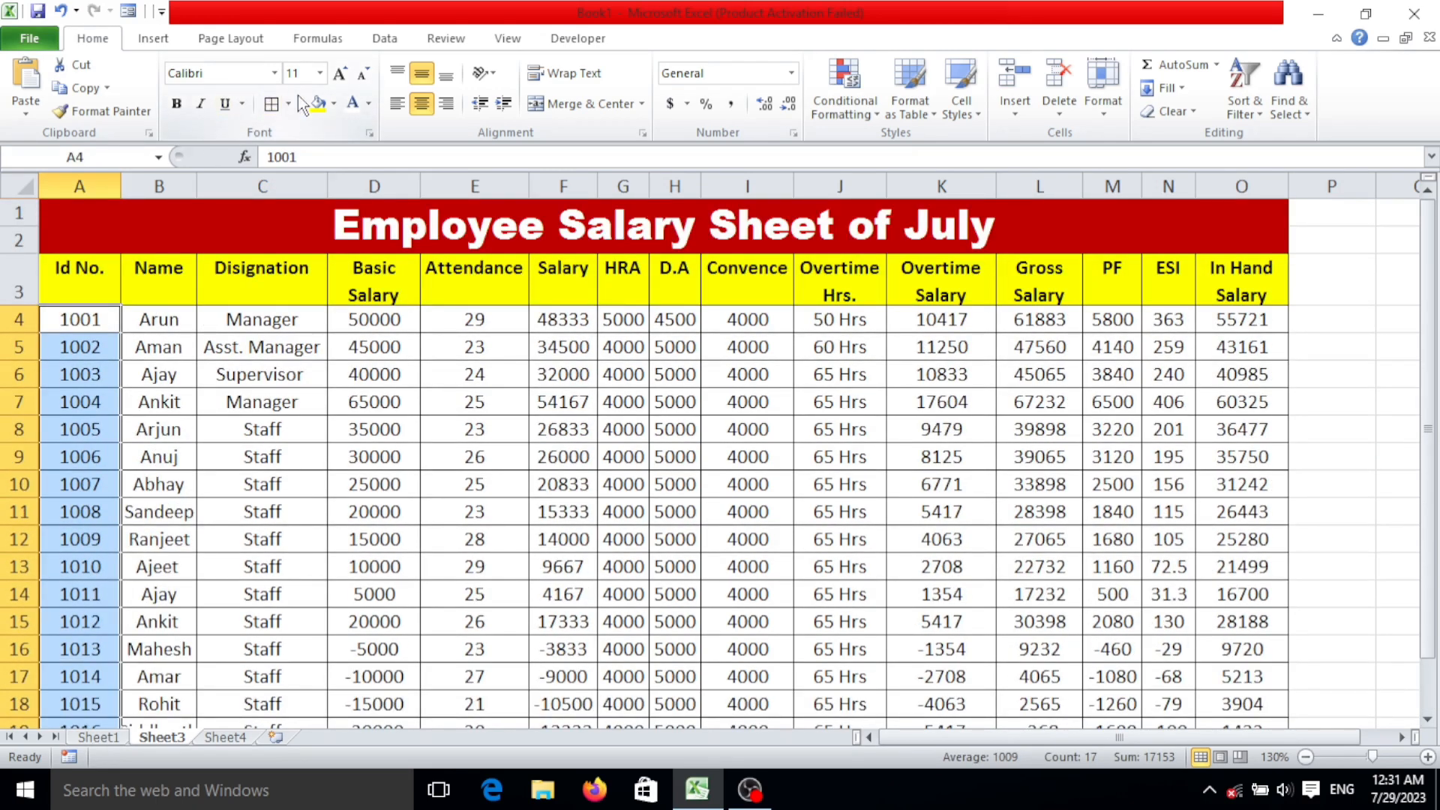
pyautogui.click(333, 104)
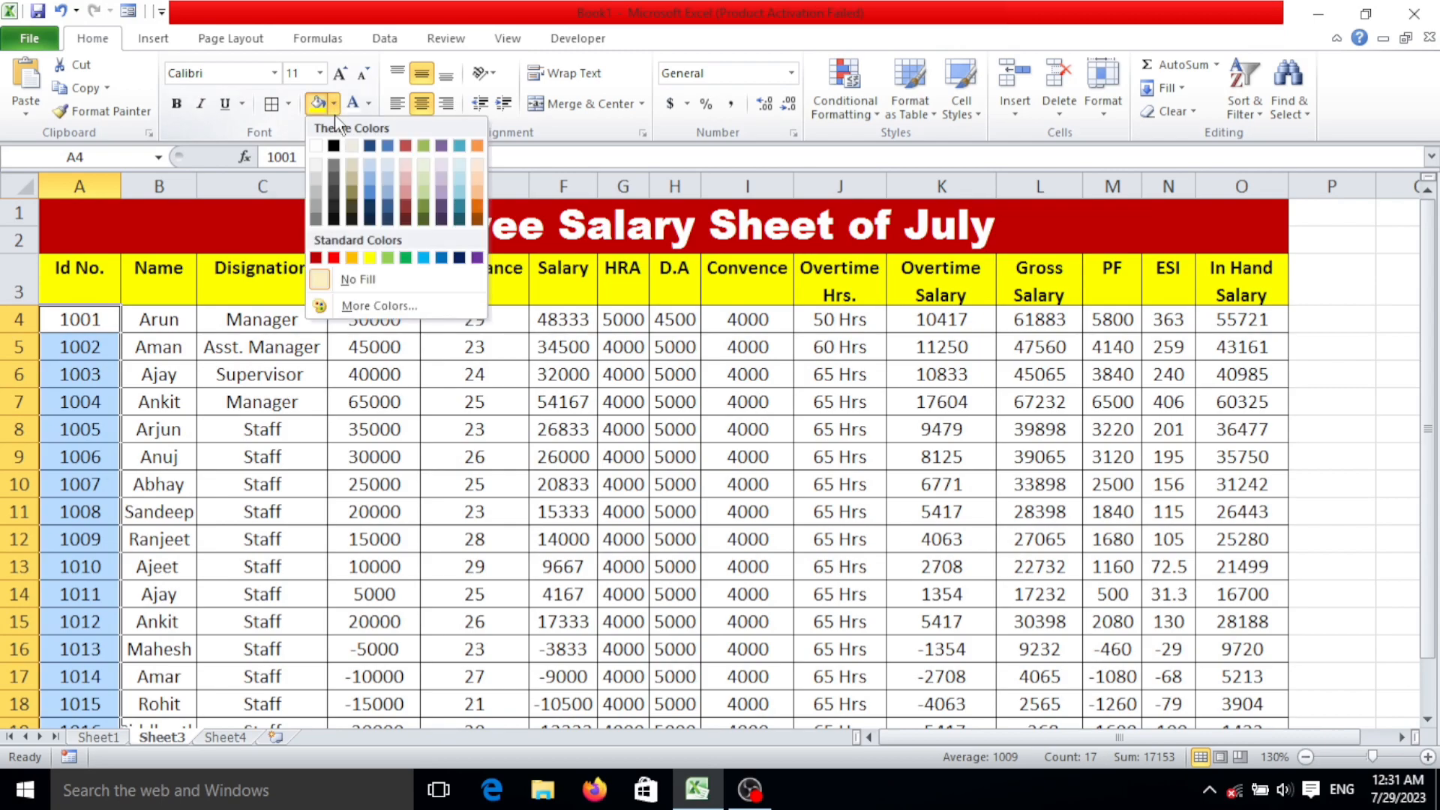
pyautogui.click(334, 259)
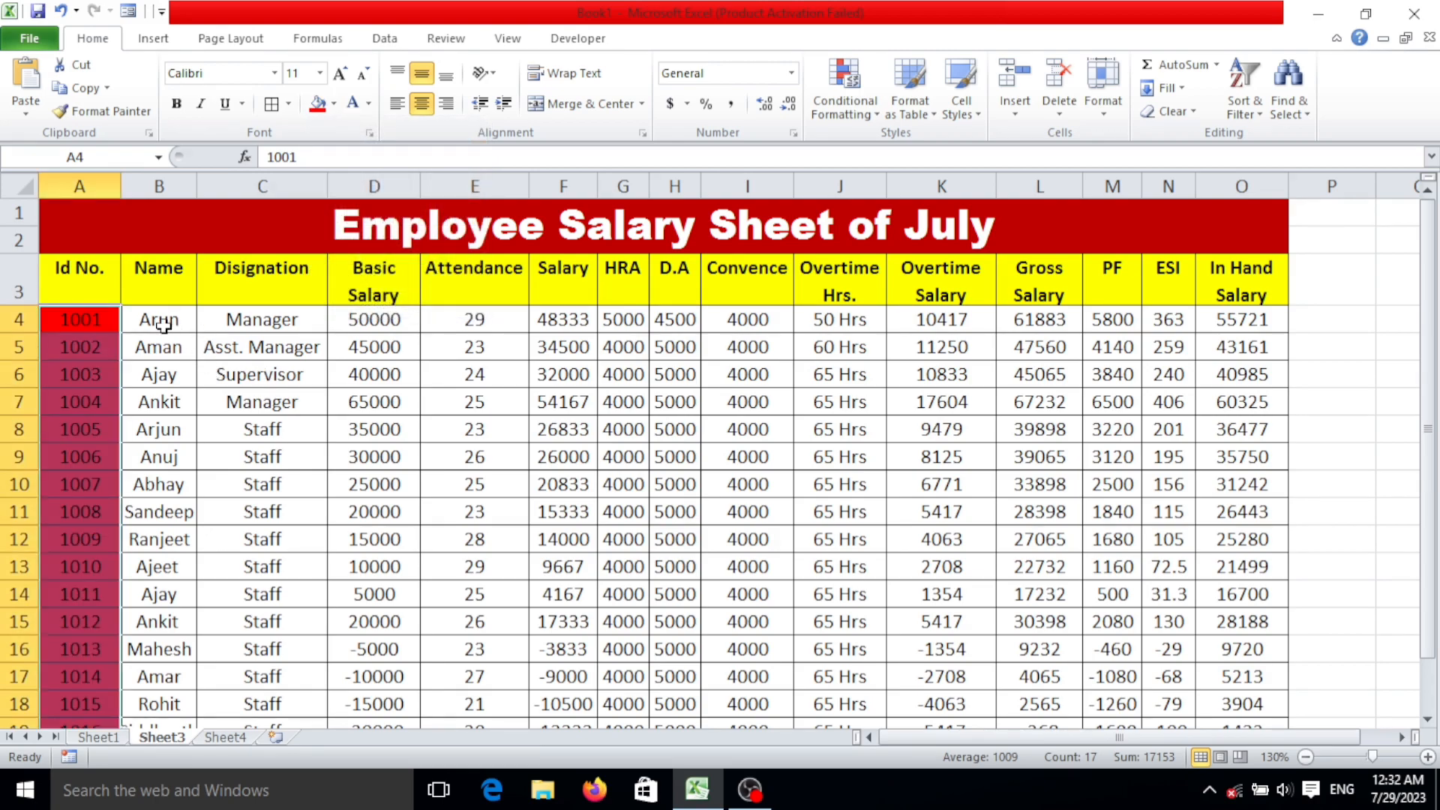
# Fill the Name through Salary cells B4:F20 with light orange from the theme colours.
pyautogui.moveTo(188, 326); pyautogui.dragTo(373, 645)
pyautogui.scroll(1, 376, 643)
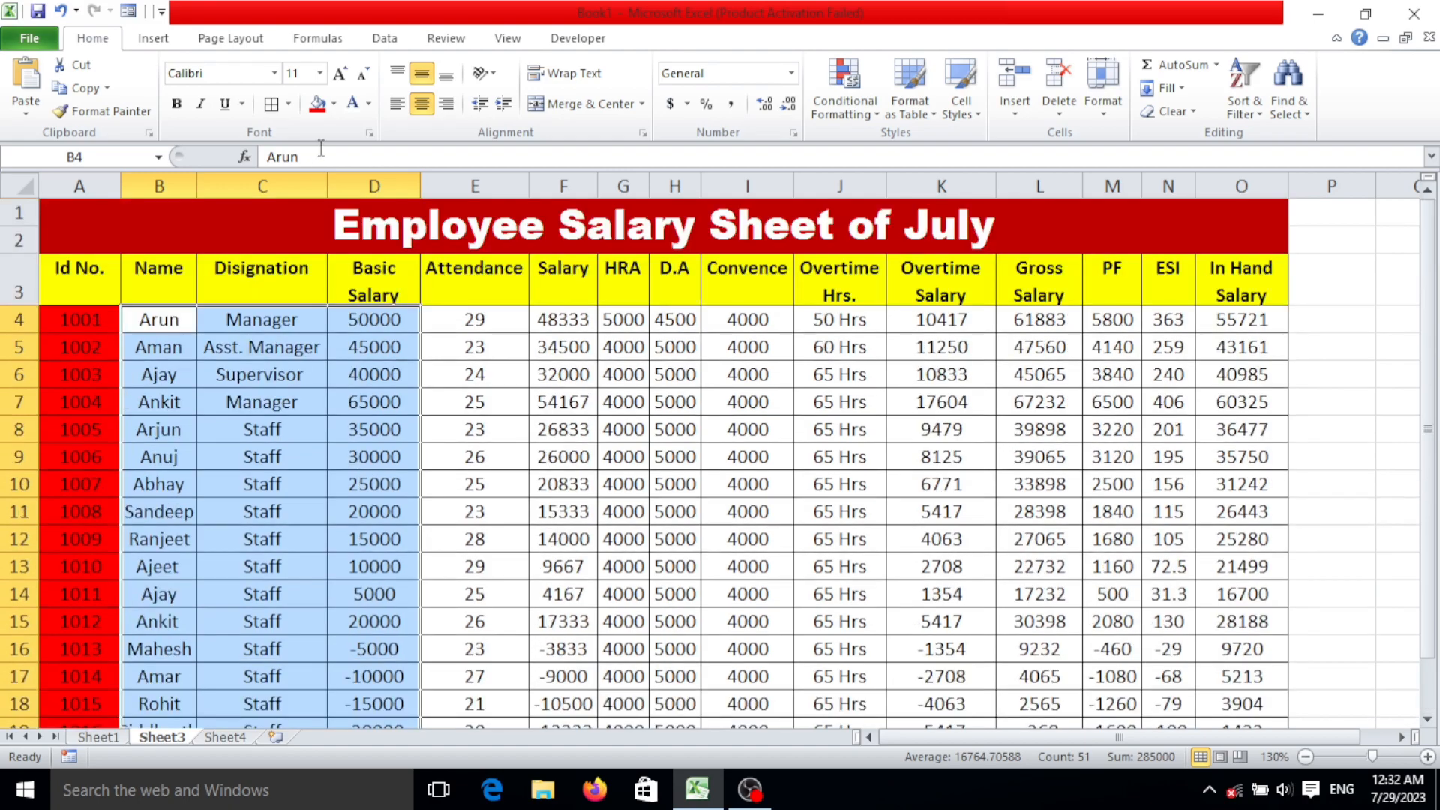
pyautogui.click(335, 105)
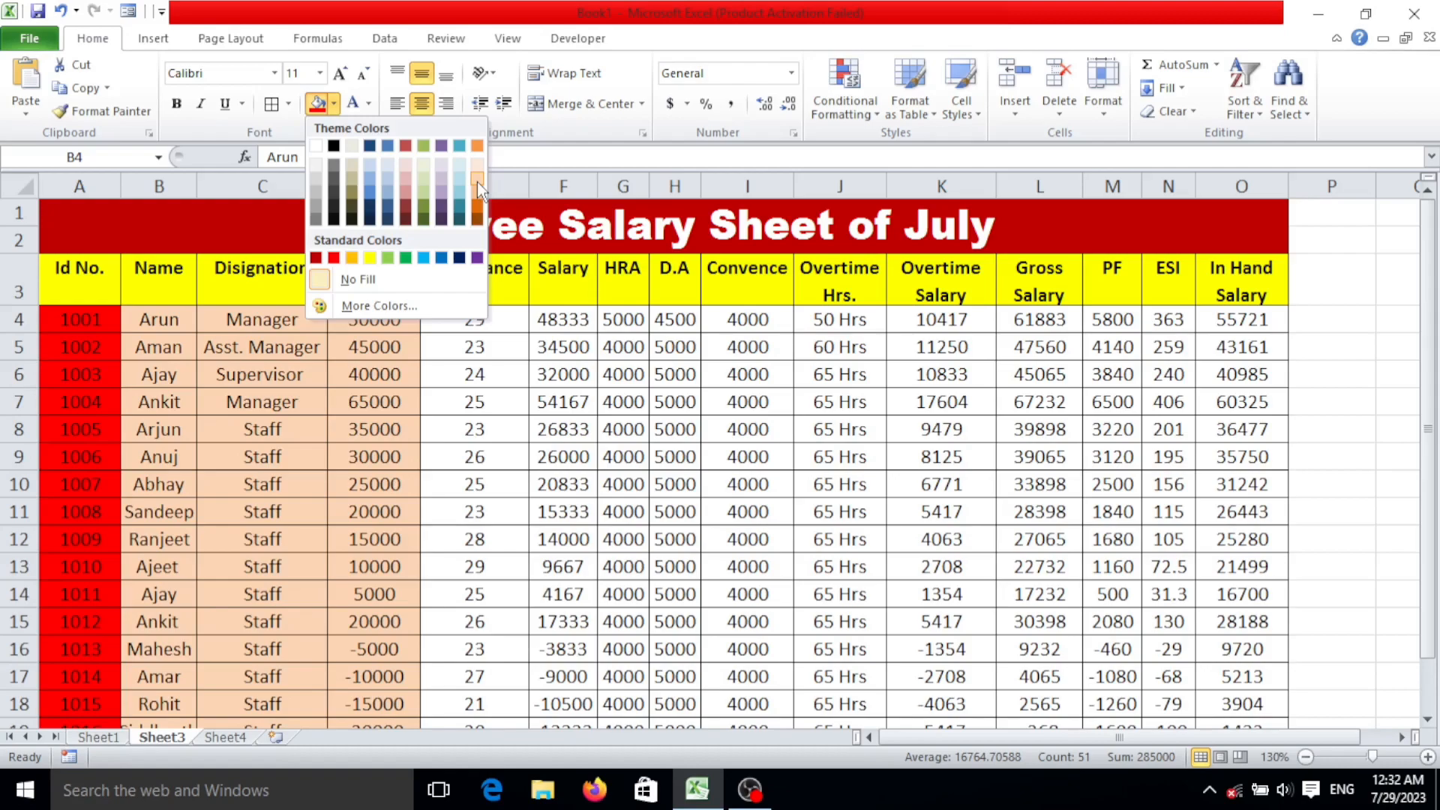
pyautogui.click(477, 181)
pyautogui.moveTo(513, 329); pyautogui.dragTo(558, 704)
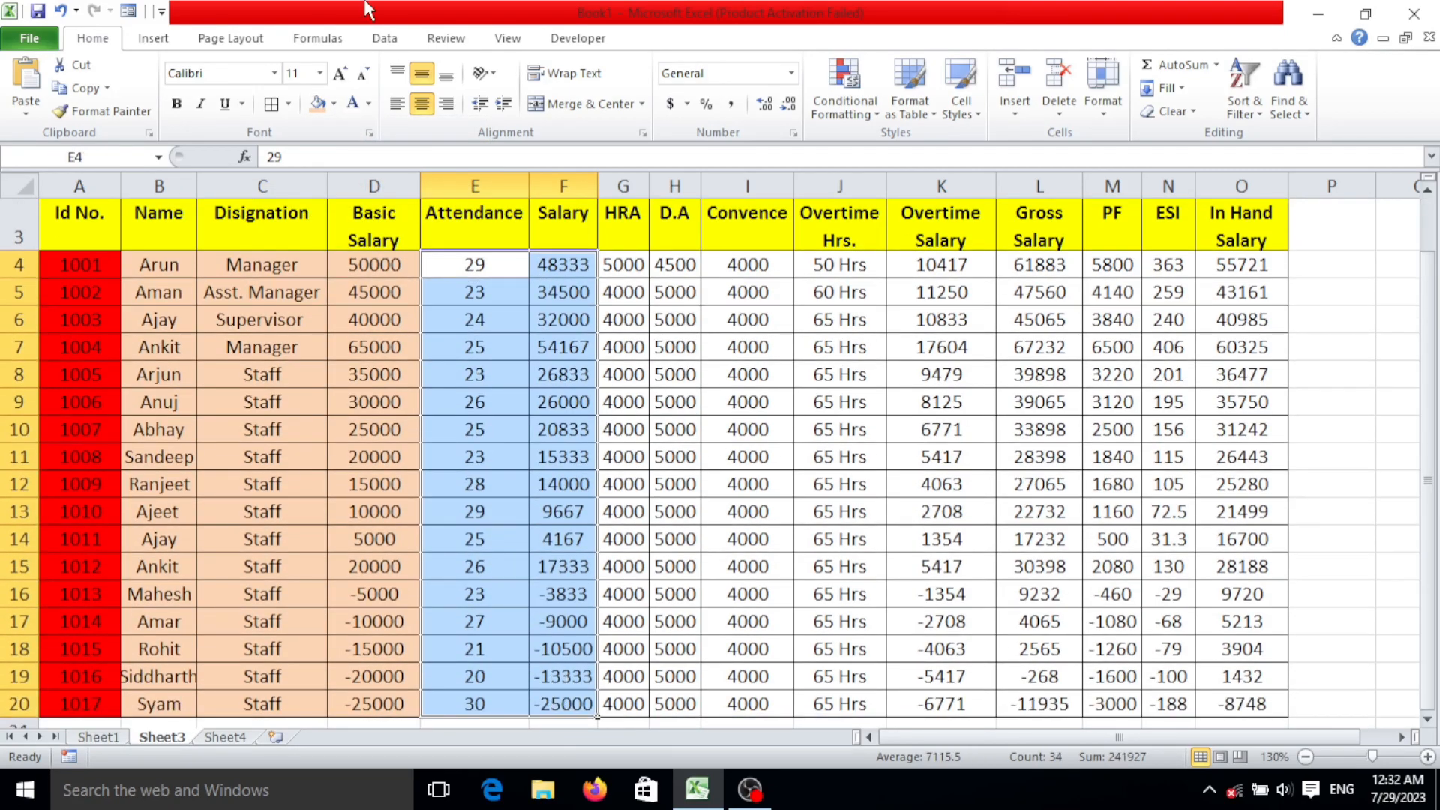
pyautogui.click(318, 103)
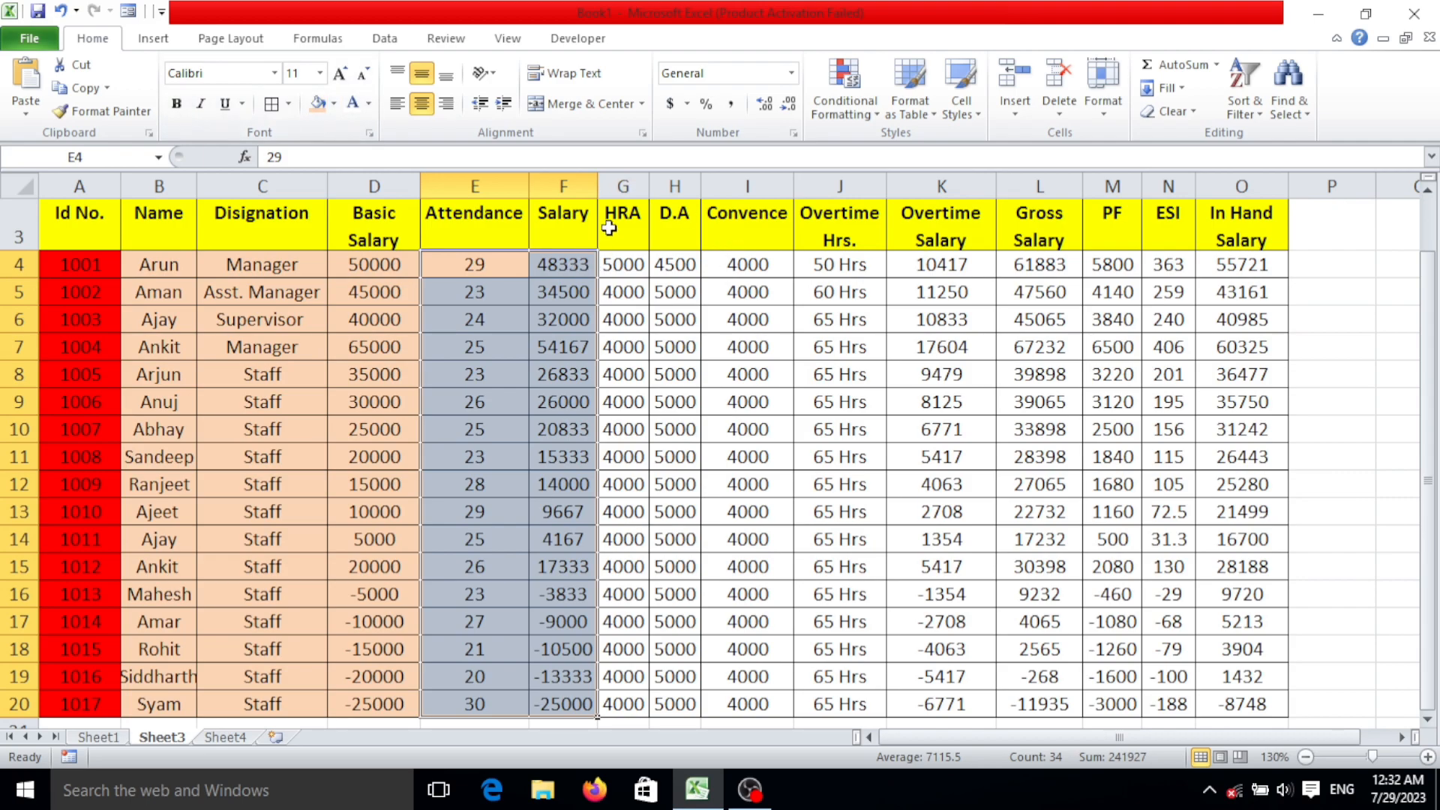
# Fill the HRA, D.A and Convence cells G4:I20 with standard Green.
pyautogui.moveTo(616, 266); pyautogui.dragTo(733, 653)
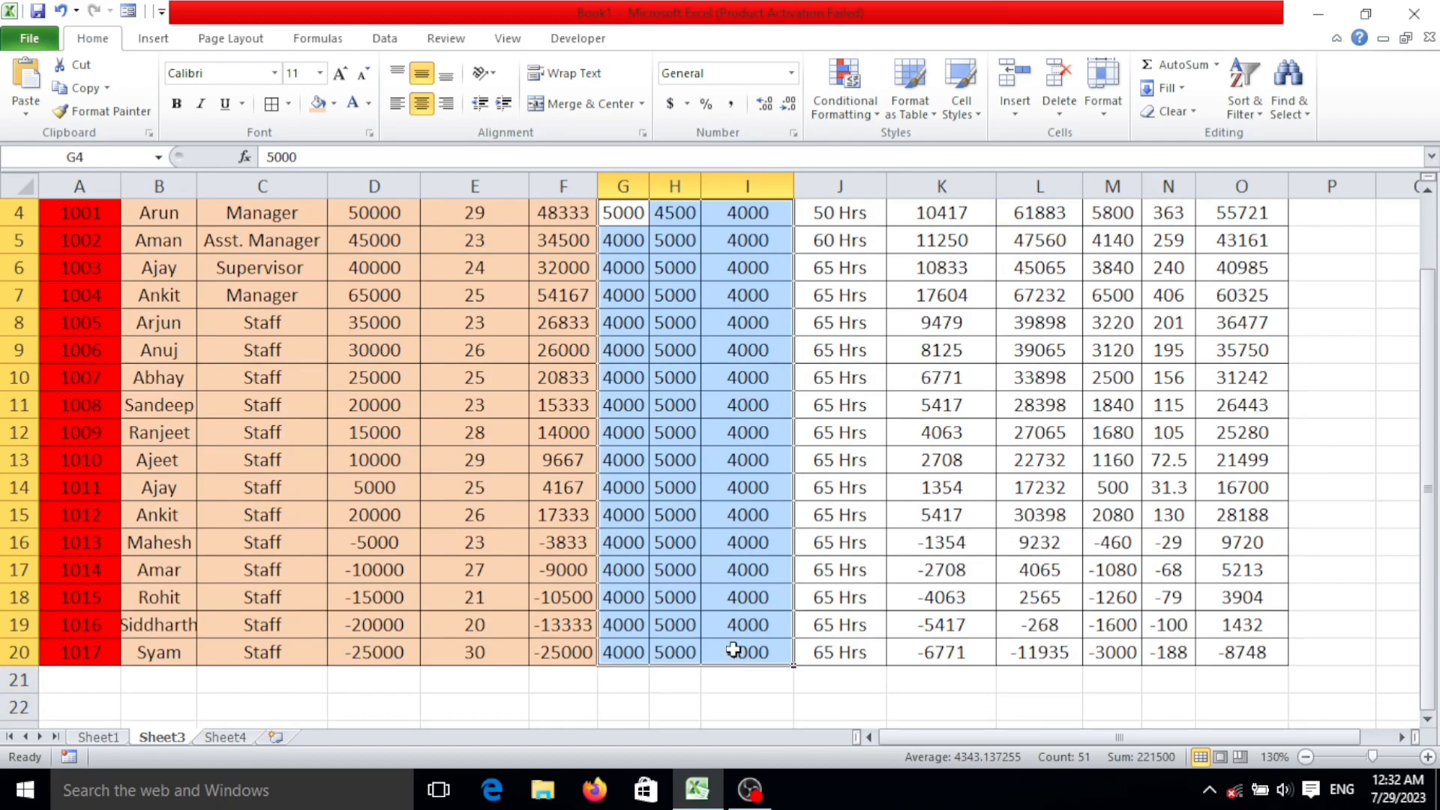
pyautogui.click(333, 104)
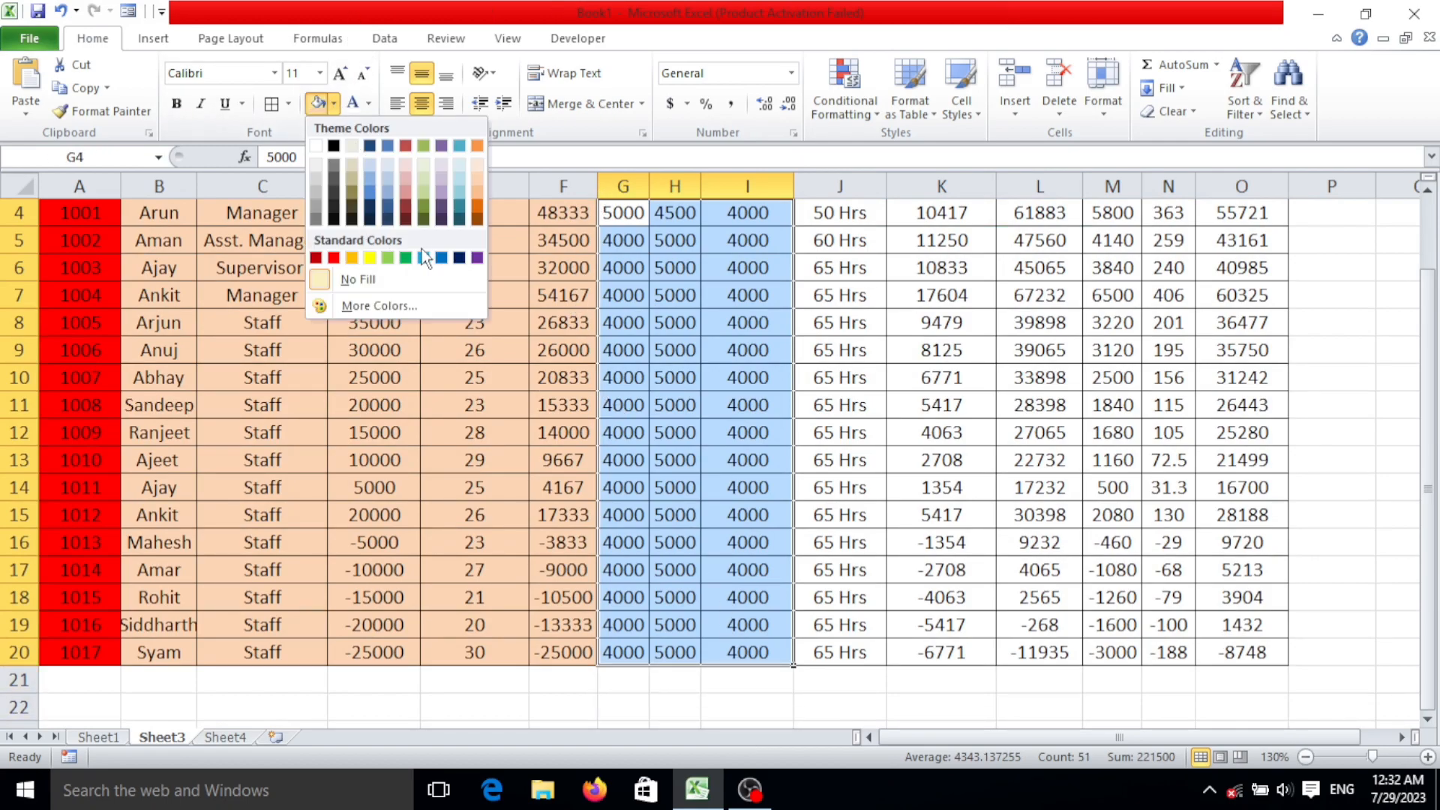
pyautogui.click(407, 260)
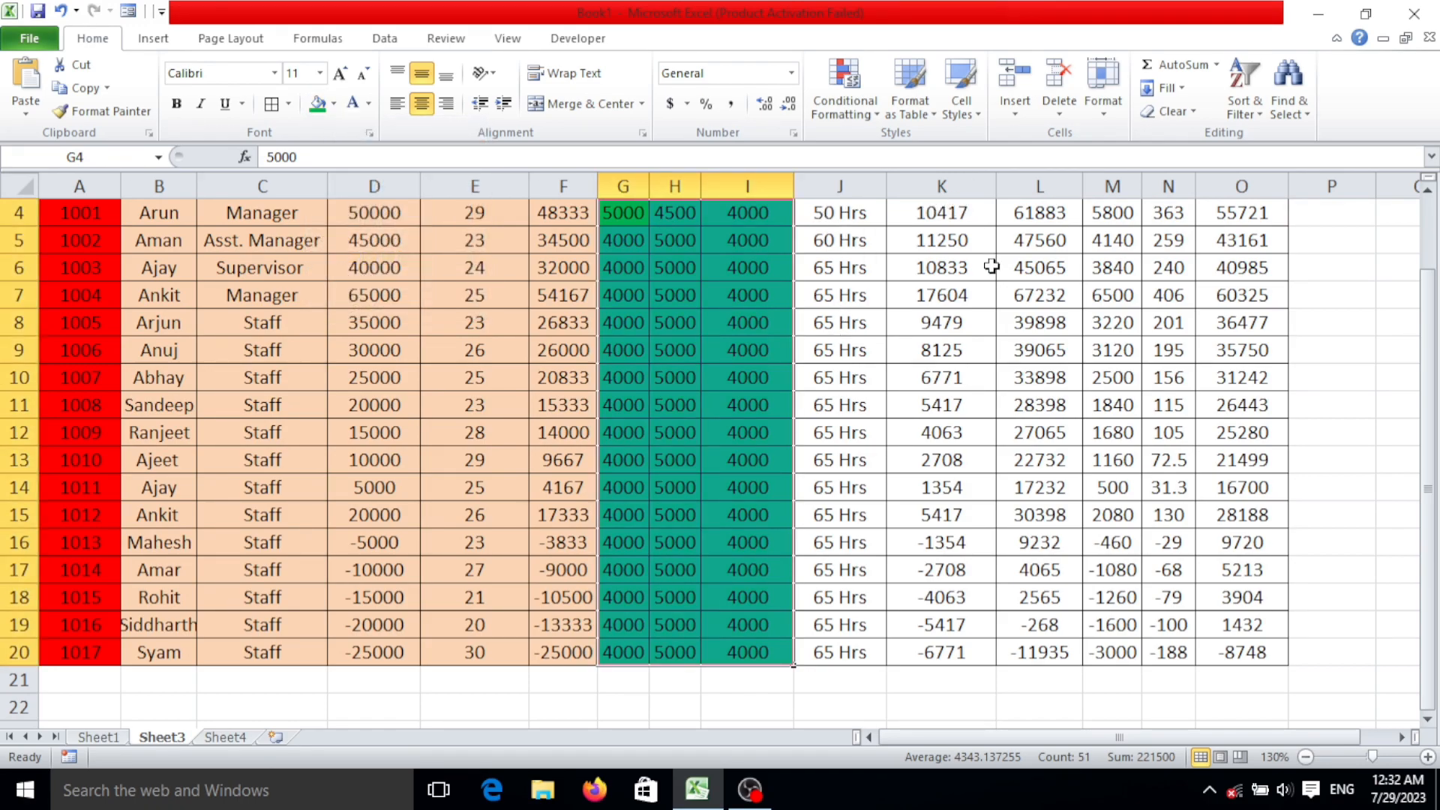
# Fill the Overtime Hrs., Overtime Salary and Gross Salary cells J4:L20 with standard Dark Blue and set their font colour to white.
pyautogui.scroll(1, 857, 208)
pyautogui.moveTo(832, 319); pyautogui.dragTo(1032, 657)
pyautogui.scroll(1, 1028, 608)
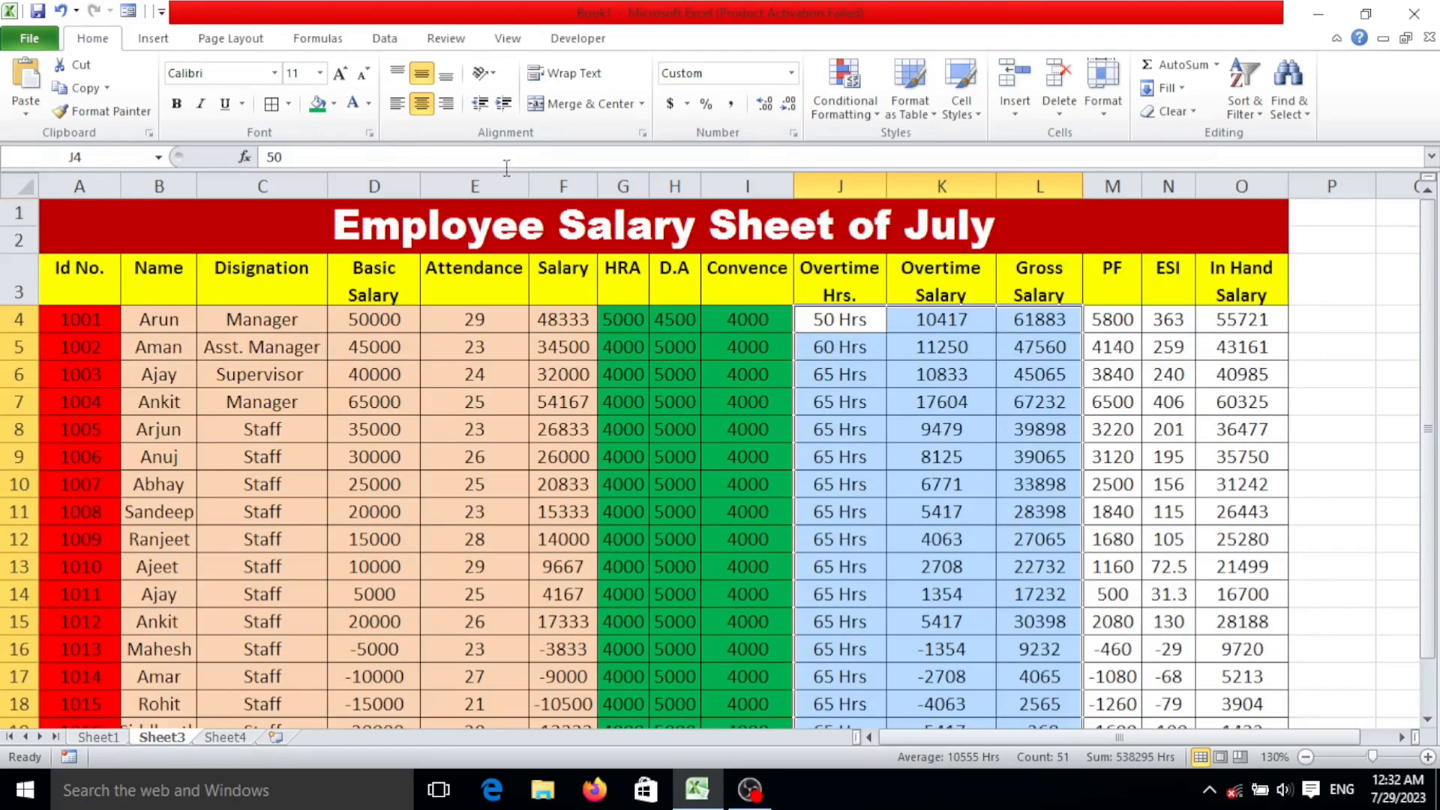
pyautogui.click(334, 103)
pyautogui.click(459, 258)
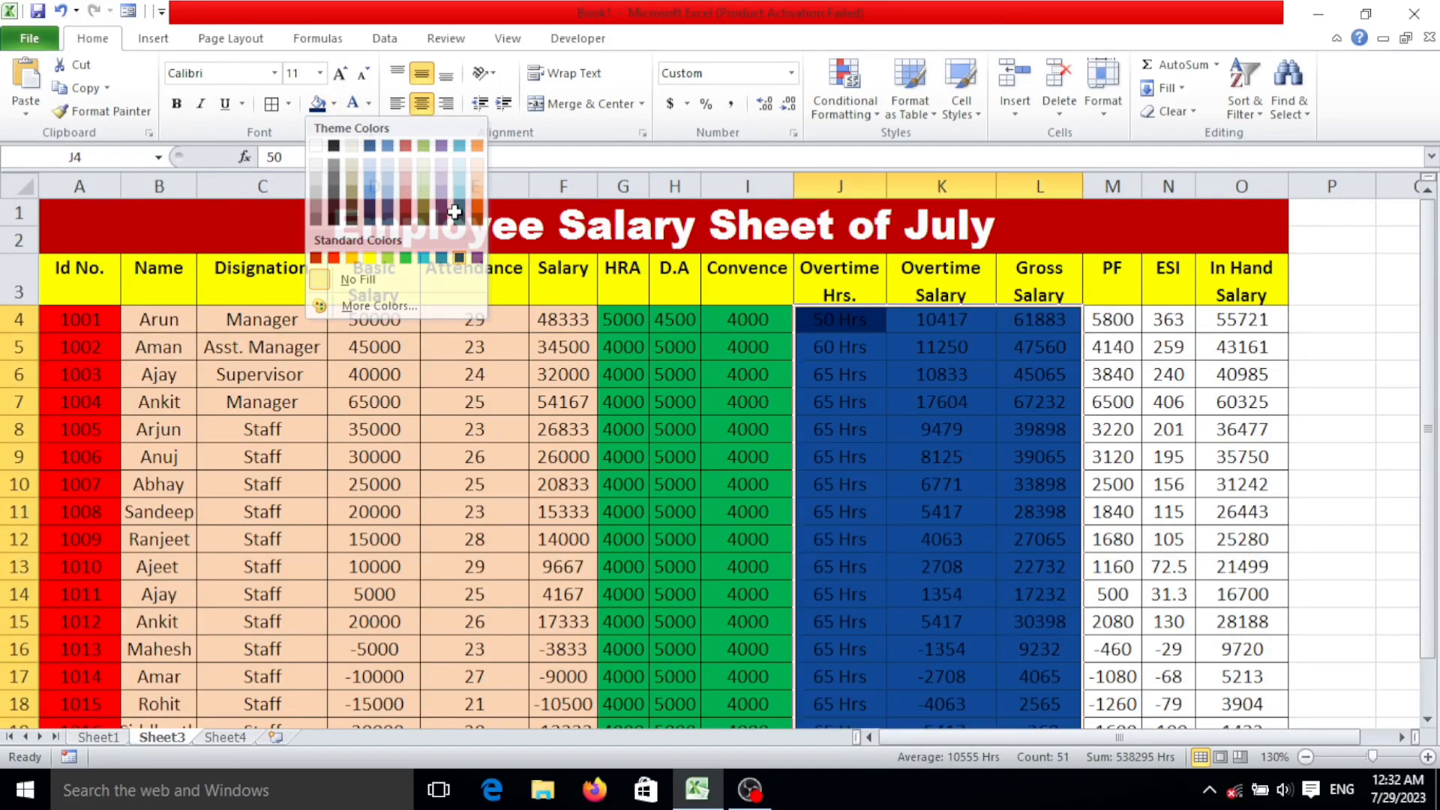
pyautogui.click(368, 105)
pyautogui.click(352, 173)
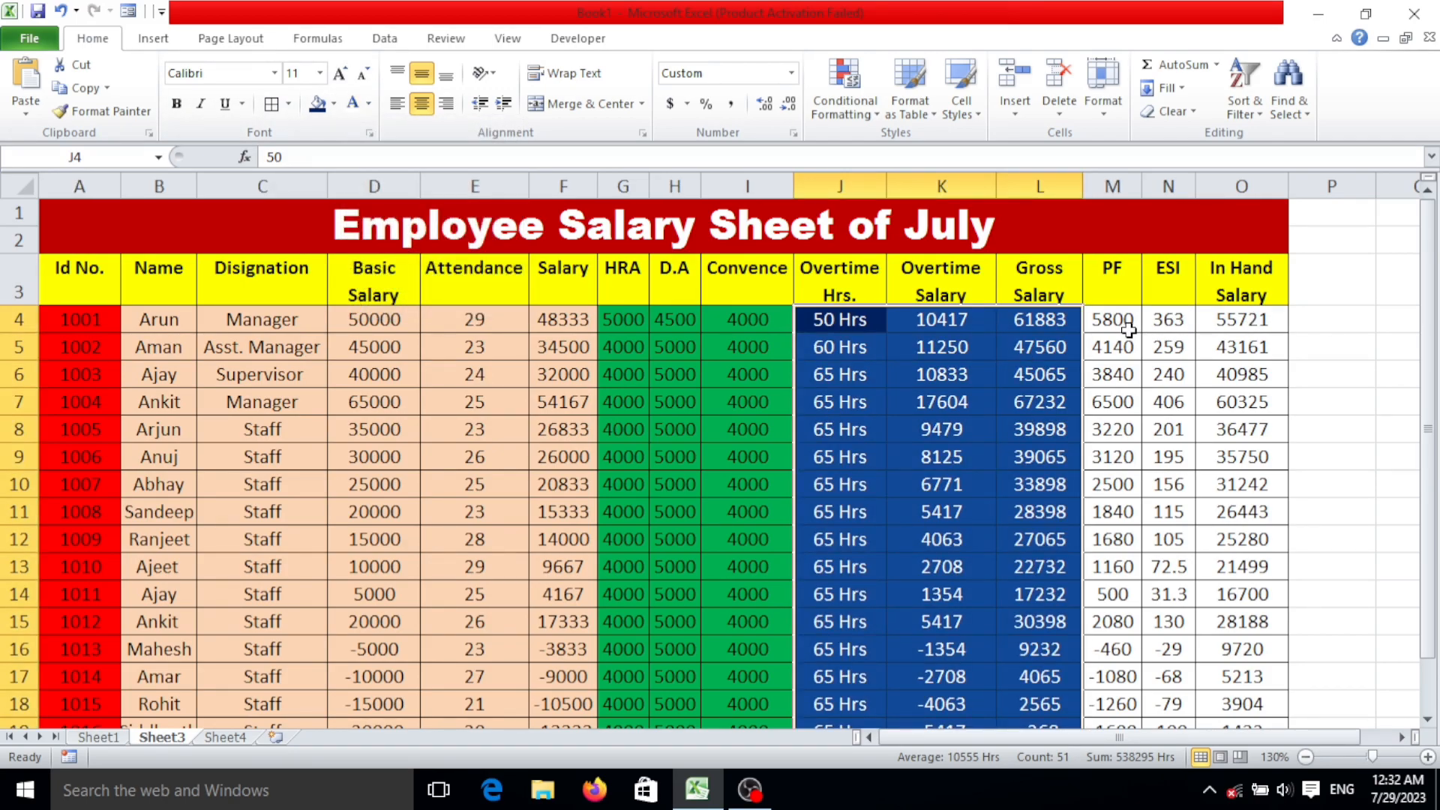
# Fill the PF and ESI cells M4:N20 with standard Orange.
pyautogui.moveTo(1121, 333); pyautogui.dragTo(1178, 675)
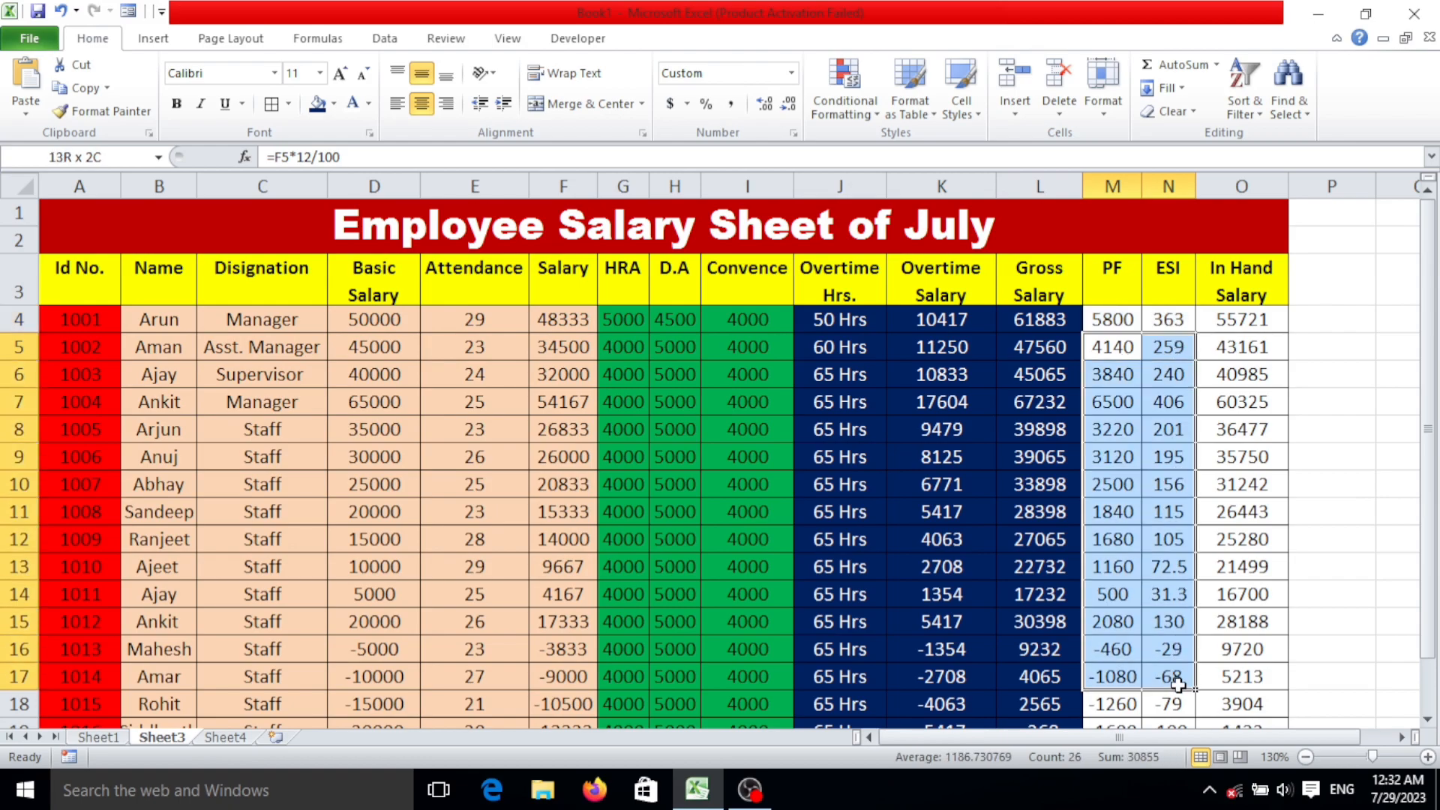
pyautogui.click(1125, 315)
pyautogui.moveTo(1129, 315); pyautogui.dragTo(1168, 652)
pyautogui.scroll(1, 1009, 319)
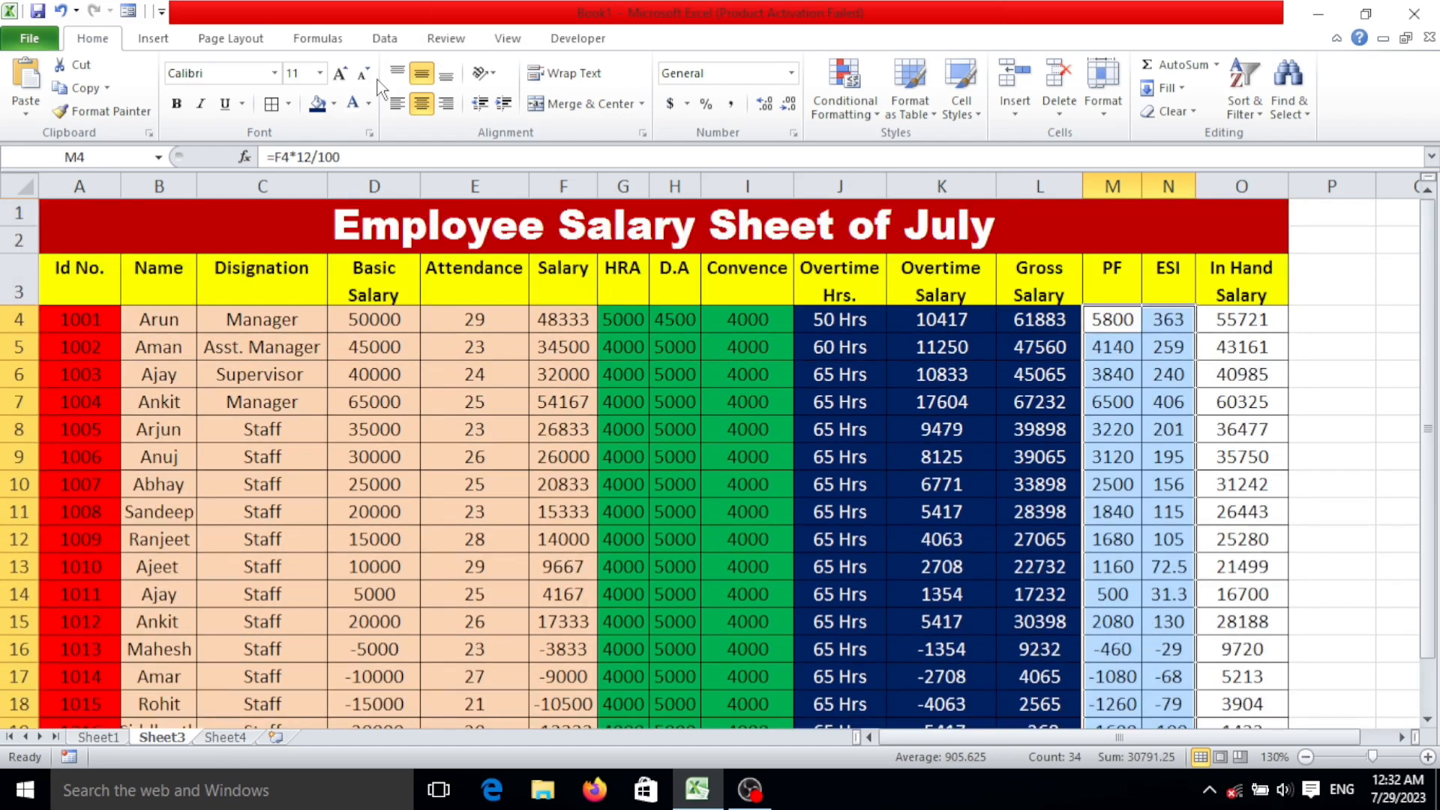
pyautogui.click(334, 104)
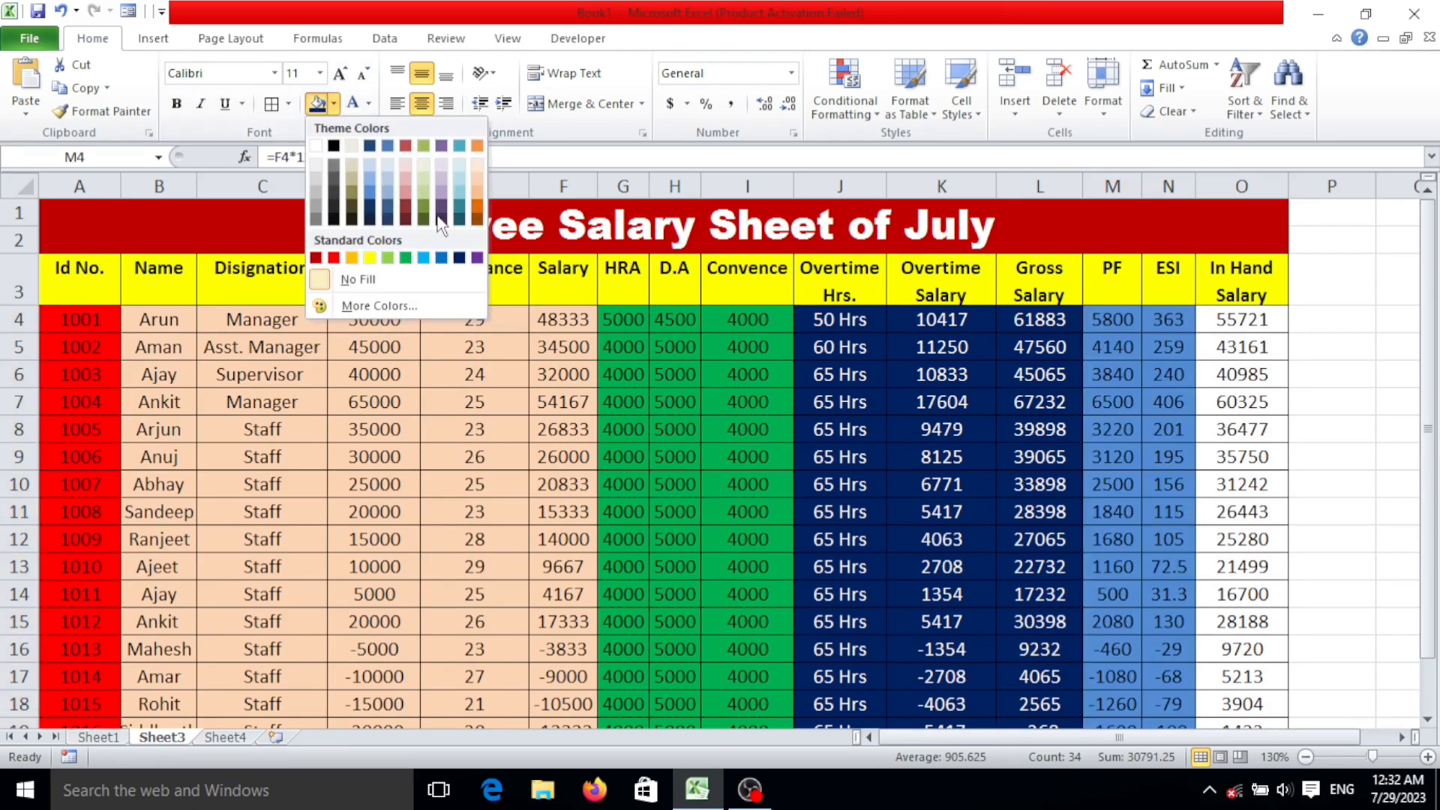
pyautogui.click(351, 258)
# Fill the In Hand Salary cells O4:O20 with standard Green and deselect the range.
pyautogui.moveTo(1228, 323); pyautogui.dragTo(1261, 635)
pyautogui.click(1260, 635)
pyautogui.moveTo(1242, 405); pyautogui.dragTo(1237, 377)
pyautogui.scroll(1, 1234, 337)
pyautogui.moveTo(1232, 320); pyautogui.dragTo(1253, 654)
pyautogui.scroll(1, 1249, 645)
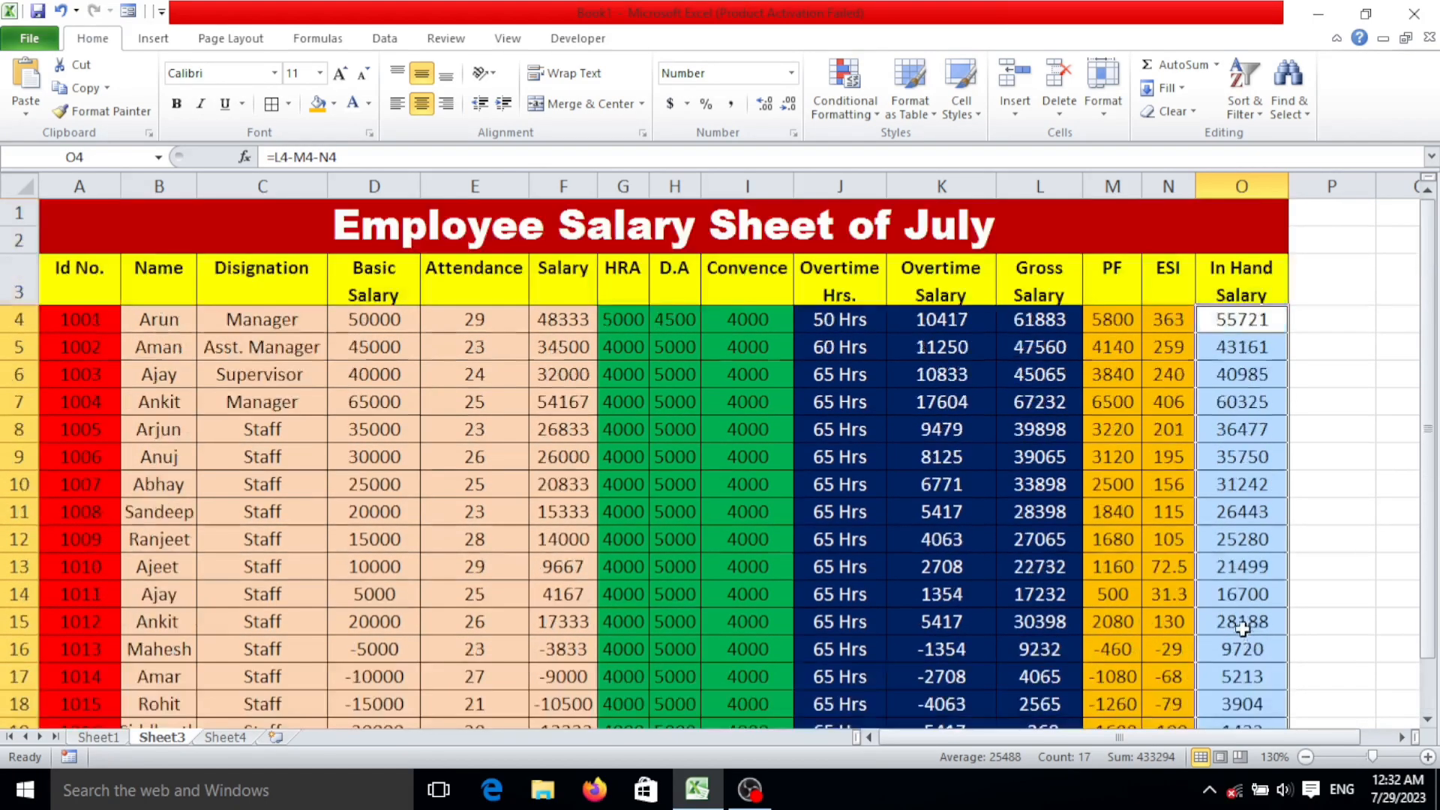
pyautogui.click(334, 107)
pyautogui.click(402, 257)
pyautogui.click(1020, 429)
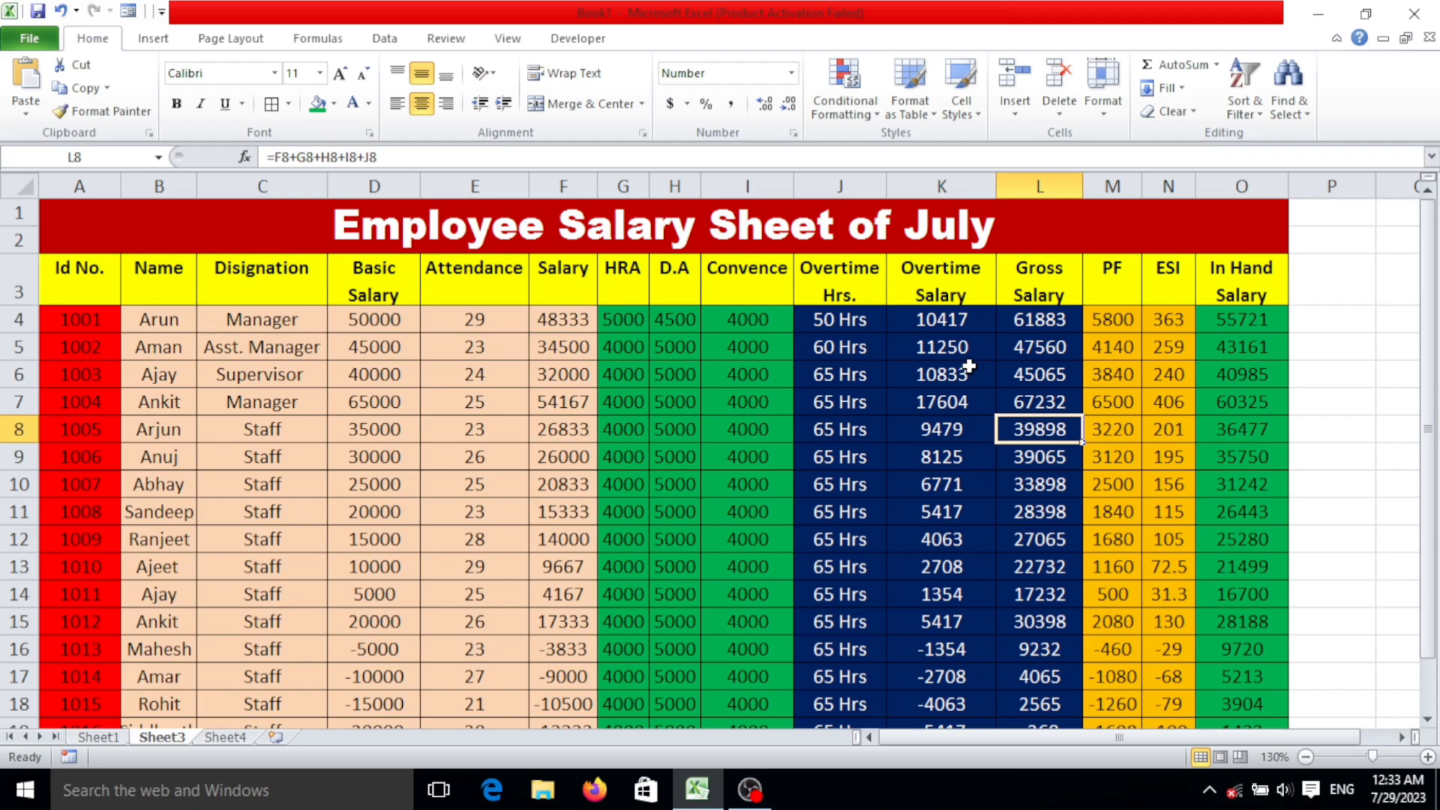
# Enlarge the sheet view to 145% and look over the coloured salary table from the title to the last employee row.
pyautogui.scroll(2, 970, 366)
pyautogui.scroll(-1, 971, 365)
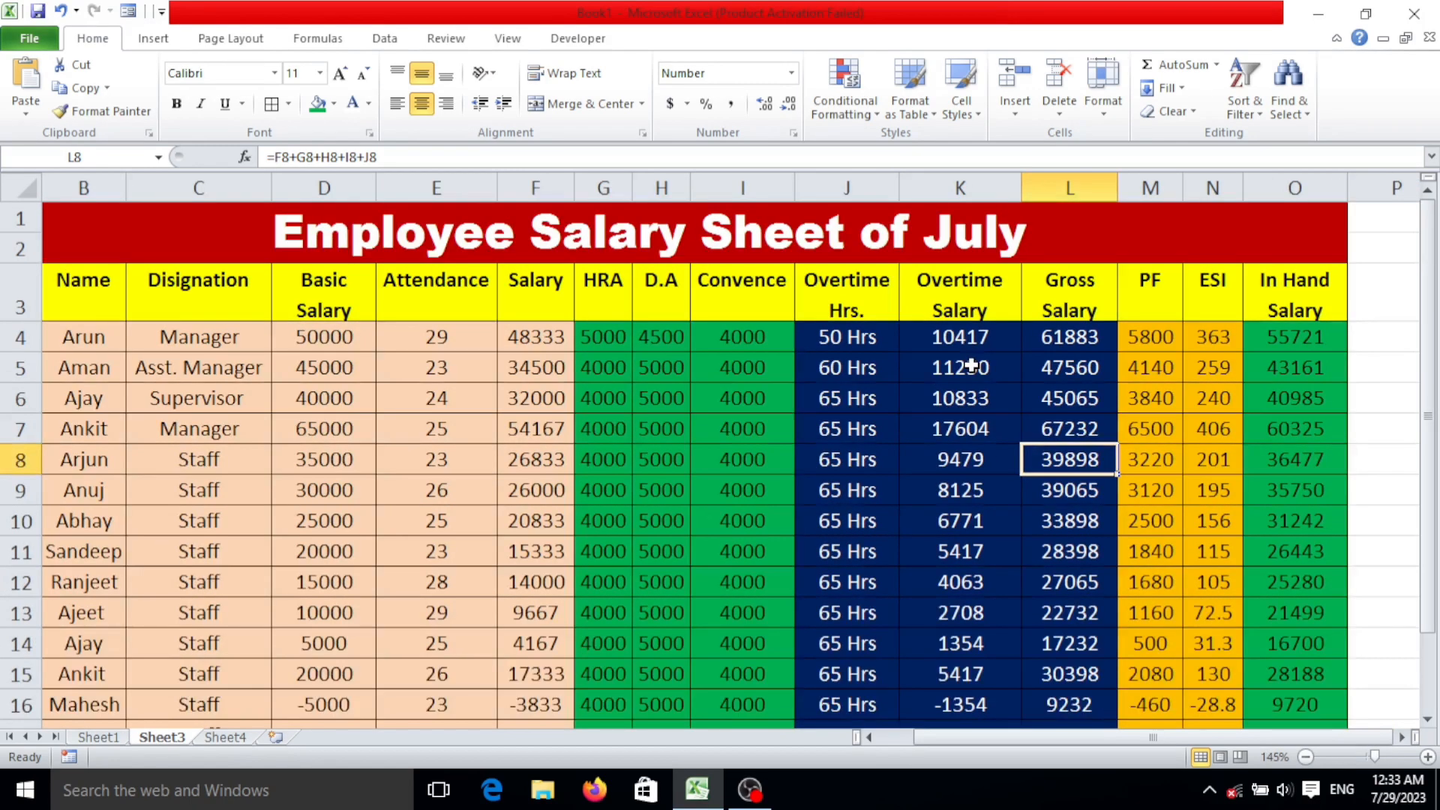
pyautogui.scroll(-5, 739, 362)
pyautogui.scroll(5, 749, 358)
pyautogui.scroll(-2, 742, 349)
pyautogui.scroll(2, 749, 360)
pyautogui.scroll(-5, 797, 453)
pyautogui.click(744, 458)
pyautogui.scroll(5, 744, 457)
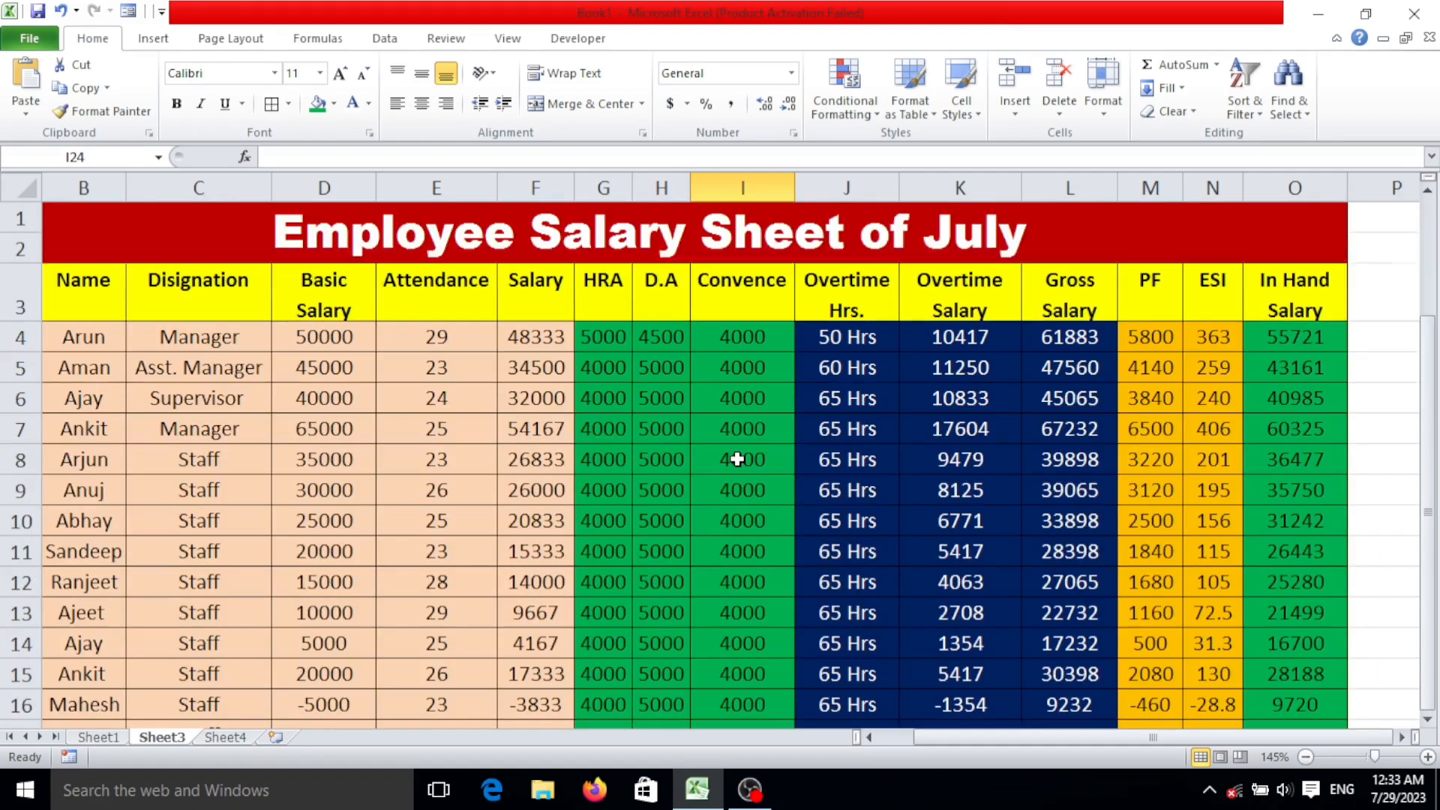